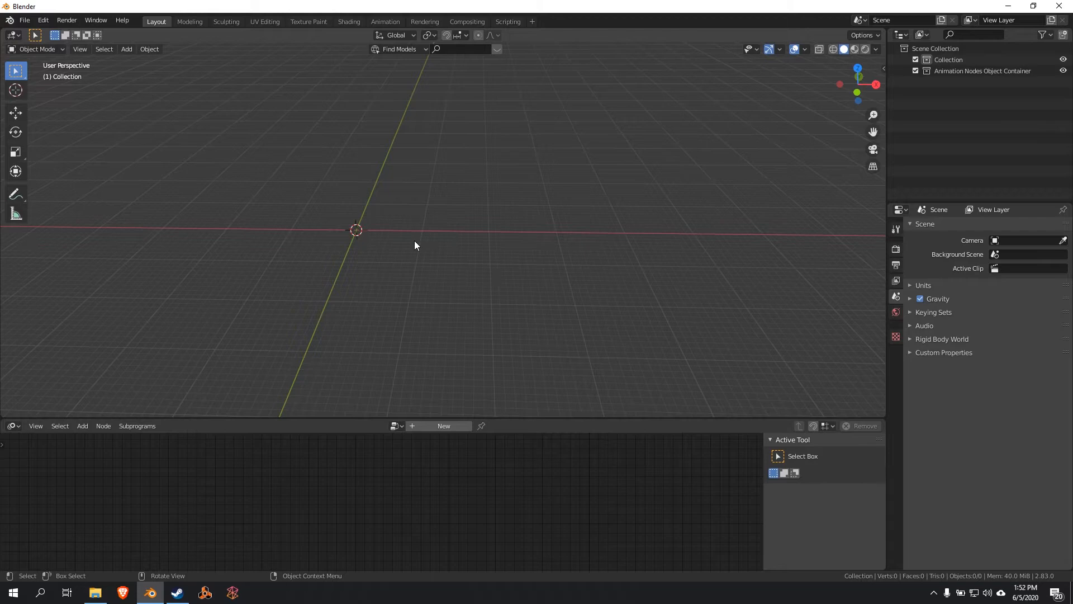
Step: Add a cube mesh at the world origin and scale it uniformly by 7.4
{"action": "middle_click_drag", "start_coordinate": [351, 250], "coordinate": [540, 396]}
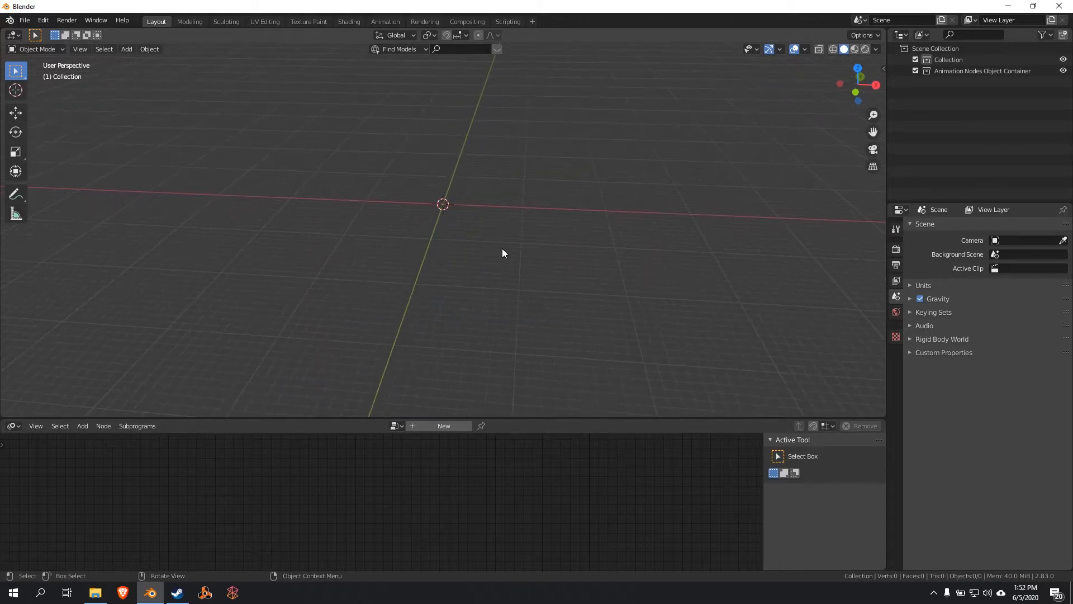
{"action": "key", "text": "shift+a"}
{"action": "mouse_move", "coordinate": [481, 232]}
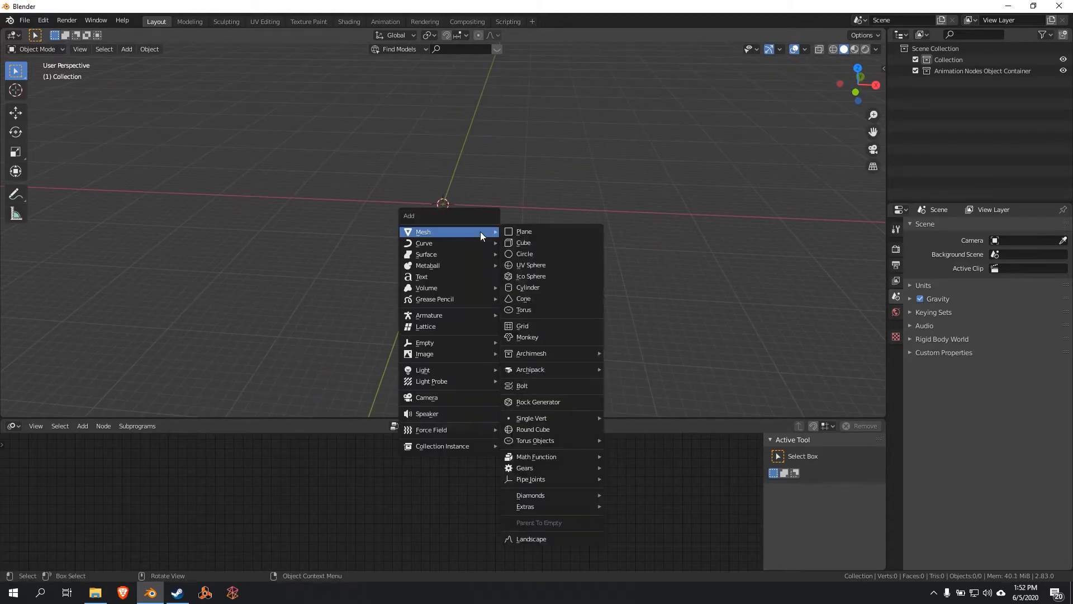
{"action": "left_click", "coordinate": [537, 244]}
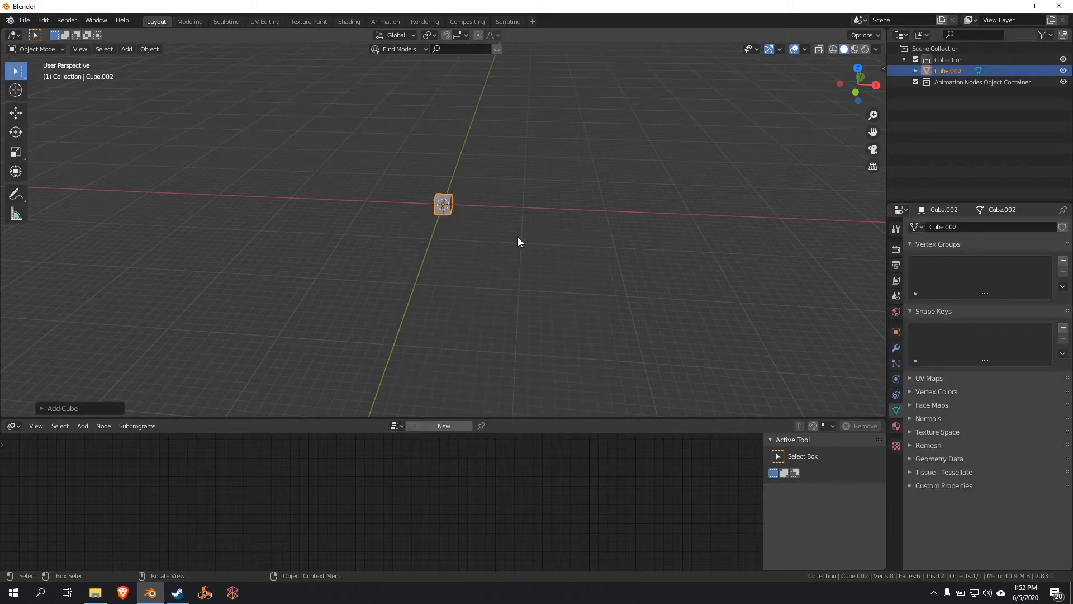
{"action": "type", "text": "s7.4"}
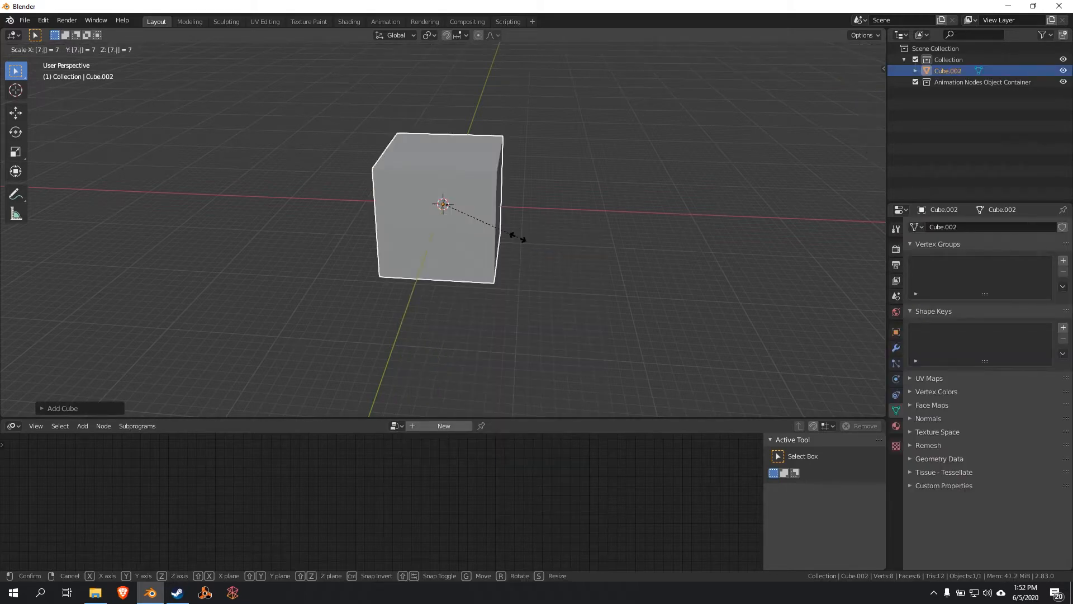
{"action": "key", "text": "Return"}
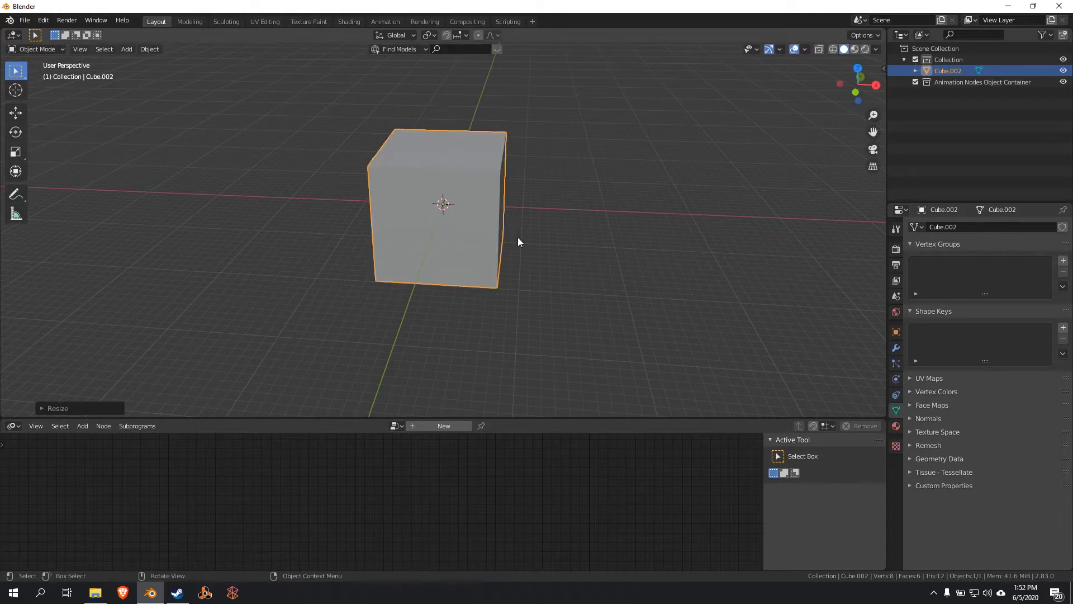
Step: Subdivide the cube's whole mesh three times in Edit Mode, returning to Object Mode
{"action": "key", "text": "Tab"}
{"action": "right_click", "coordinate": [455, 193]}
{"action": "left_click", "coordinate": [455, 194]}
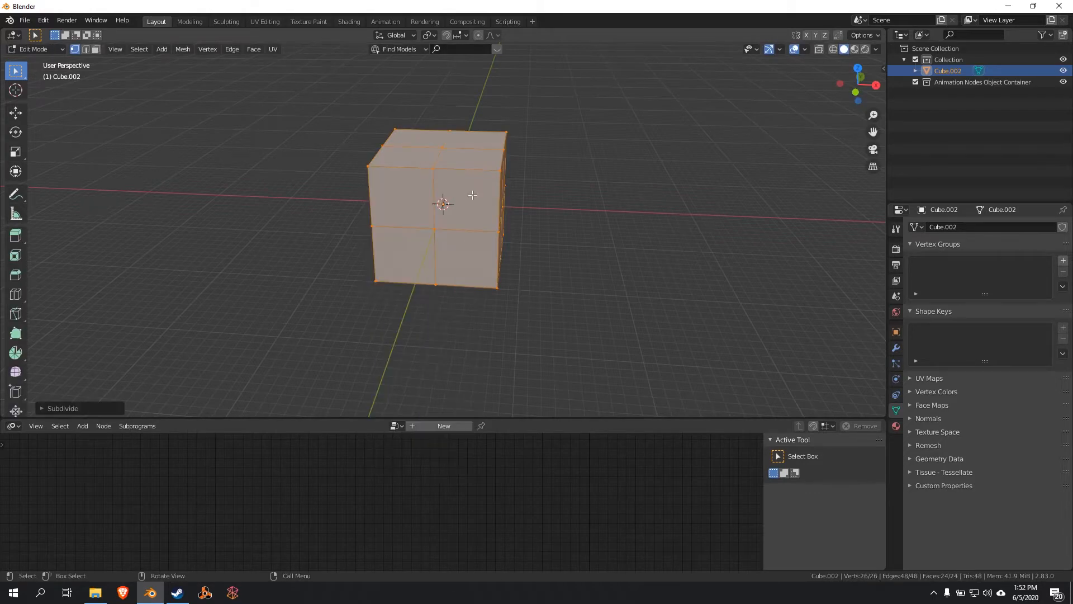
{"action": "right_click", "coordinate": [472, 194]}
{"action": "left_click", "coordinate": [472, 194]}
{"action": "right_click", "coordinate": [472, 195]}
{"action": "left_click", "coordinate": [472, 194]}
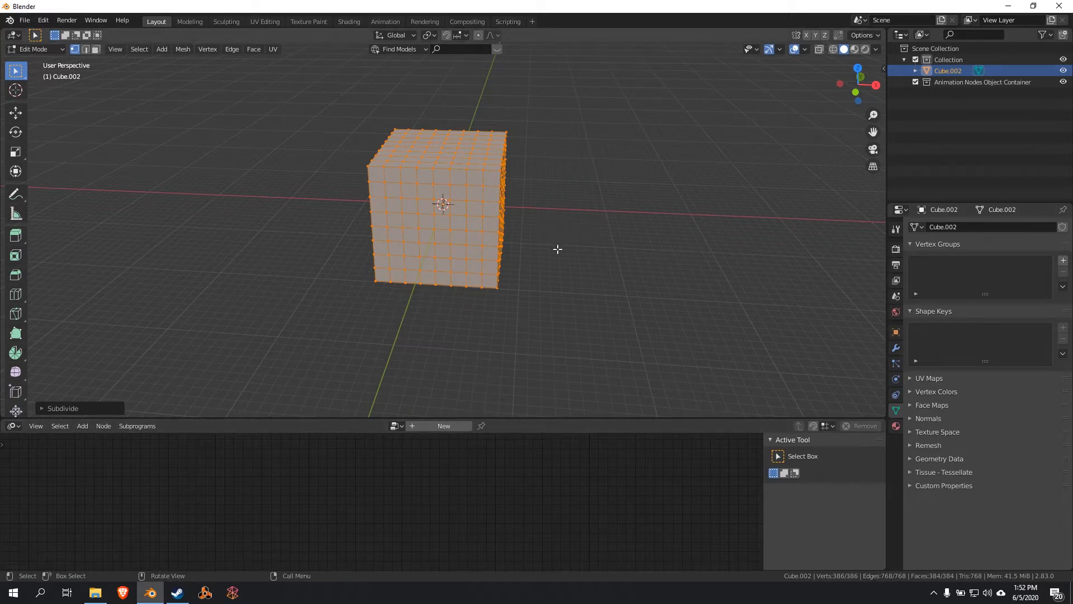
{"action": "key", "text": "Tab"}
{"action": "middle_click_drag", "start_coordinate": [570, 261], "coordinate": [571, 248]}
{"action": "scroll", "coordinate": [559, 263], "scroll_direction": "up", "scroll_amount": 5}
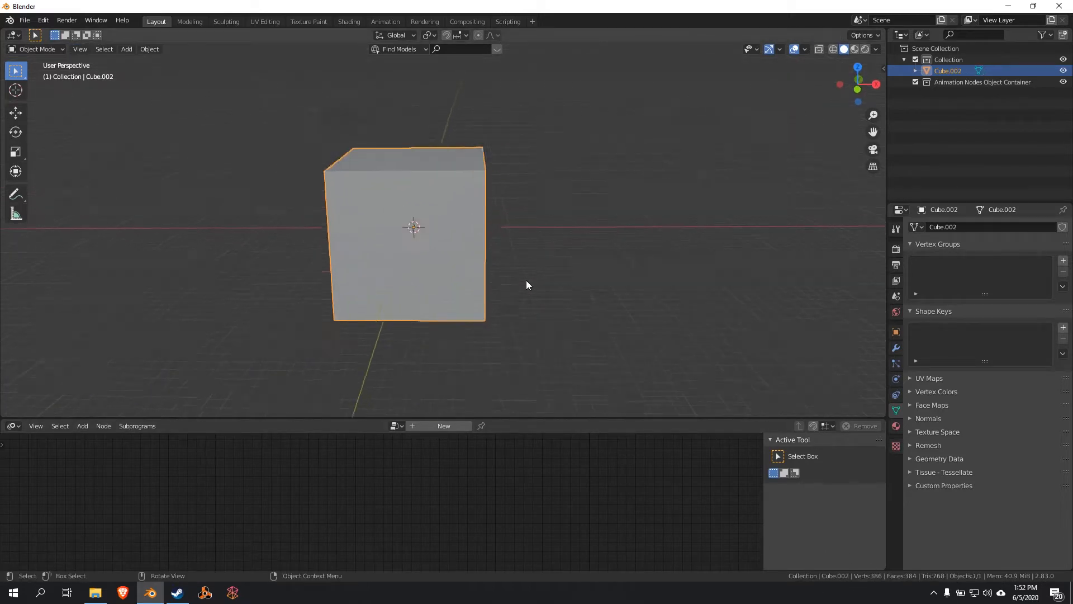
{"action": "key", "text": "Tab"}
{"action": "middle_click_drag", "start_coordinate": [428, 117], "coordinate": [358, 139]}
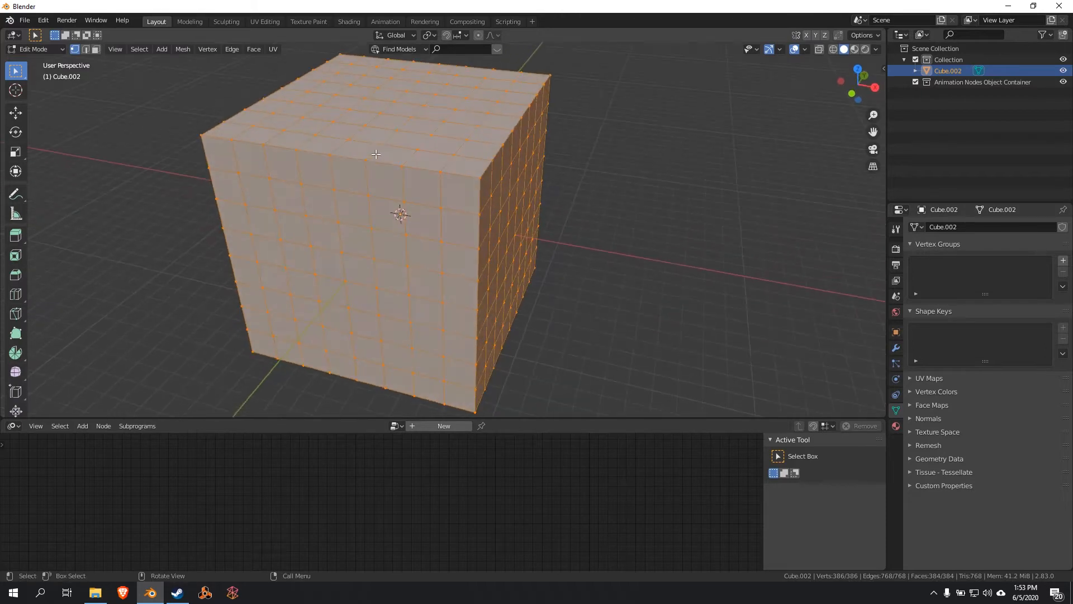
{"action": "middle_click_drag", "start_coordinate": [255, 189], "coordinate": [466, 223]}
{"action": "key", "text": "Tab"}
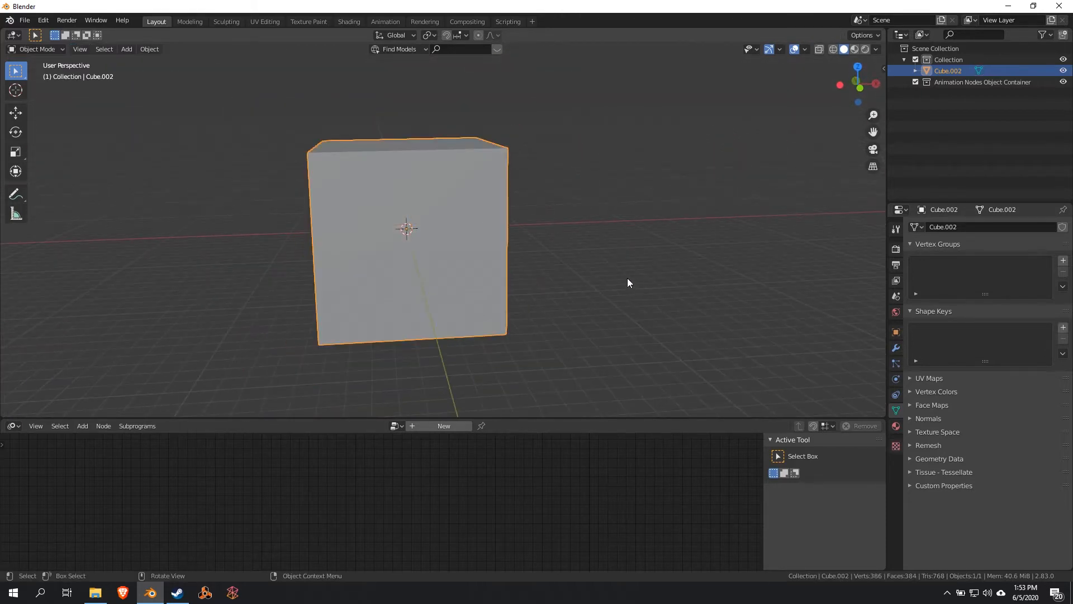
Step: Duplicate the subdivided cube and place the copy beside the original on the X axis
{"action": "middle_click_drag", "start_coordinate": [625, 275], "coordinate": [527, 240]}
{"action": "scroll", "coordinate": [527, 240], "scroll_direction": "down", "scroll_amount": 3}
{"action": "key", "text": "shift+d"}
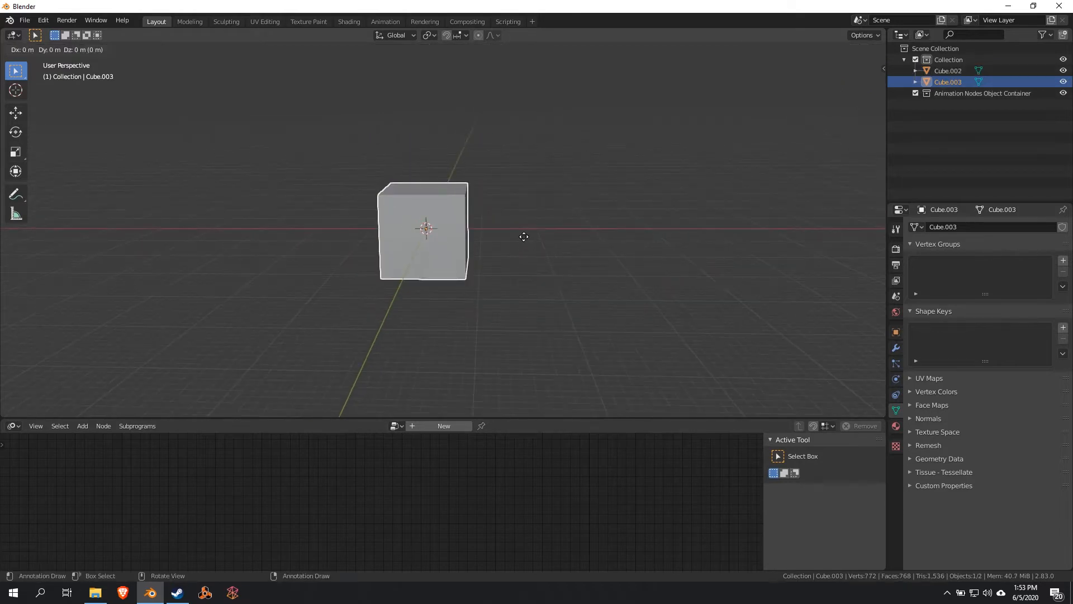
{"action": "left_click", "coordinate": [780, 243]}
{"action": "middle_click_drag", "start_coordinate": [780, 243], "coordinate": [582, 263], "text": "shift"}
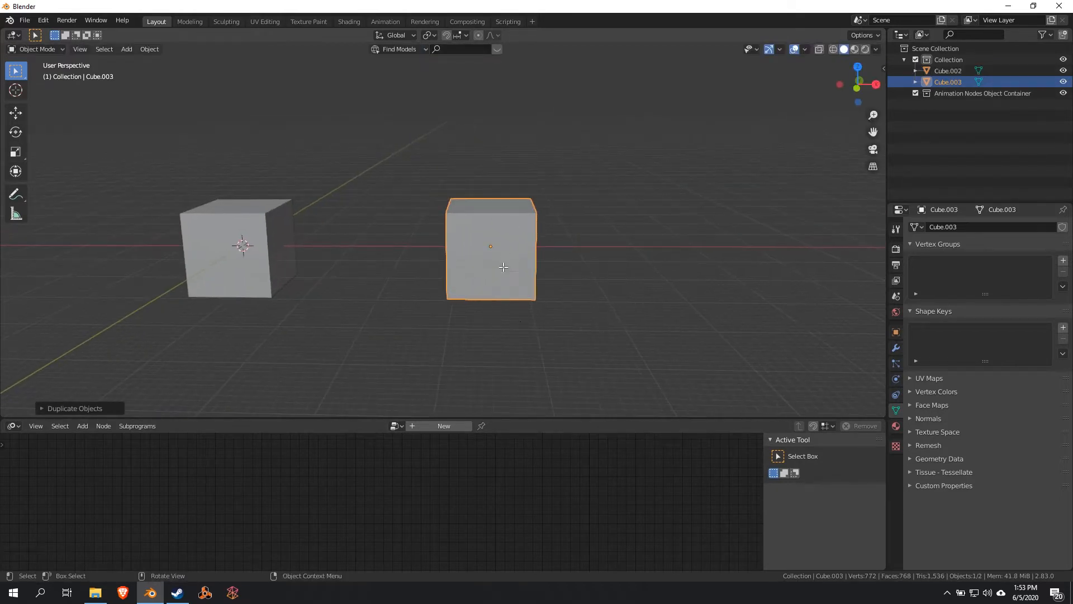
Step: Reshape the duplicated cube's entire mesh into a full sphere with To Sphere, returning to Object Mode
{"action": "key", "text": "Tab"}
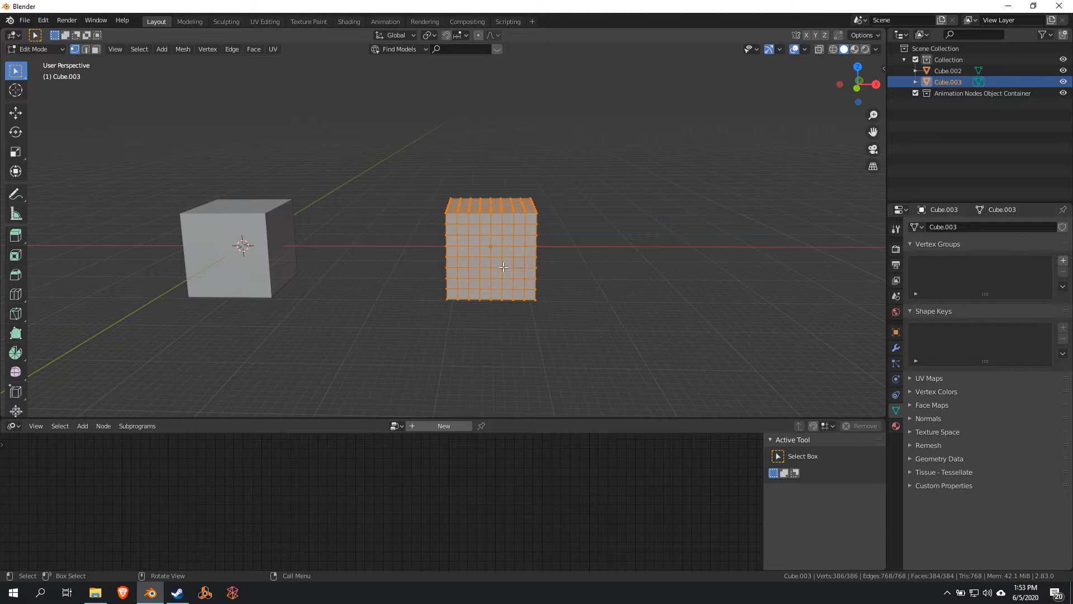
{"action": "key", "text": "F3"}
{"action": "type", "text": "To Spher"}
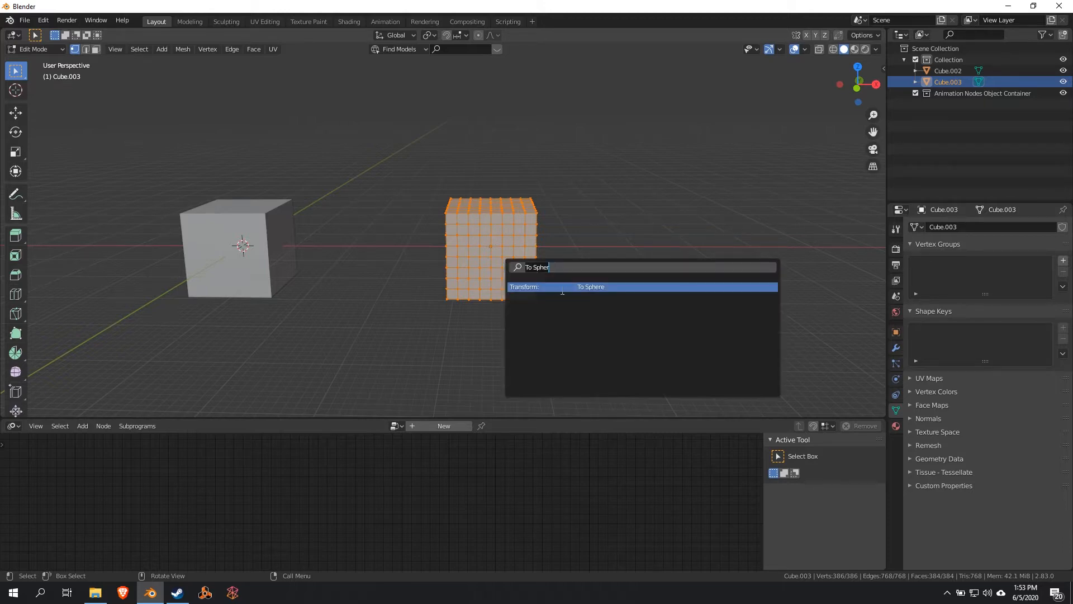
{"action": "key", "text": "Return"}
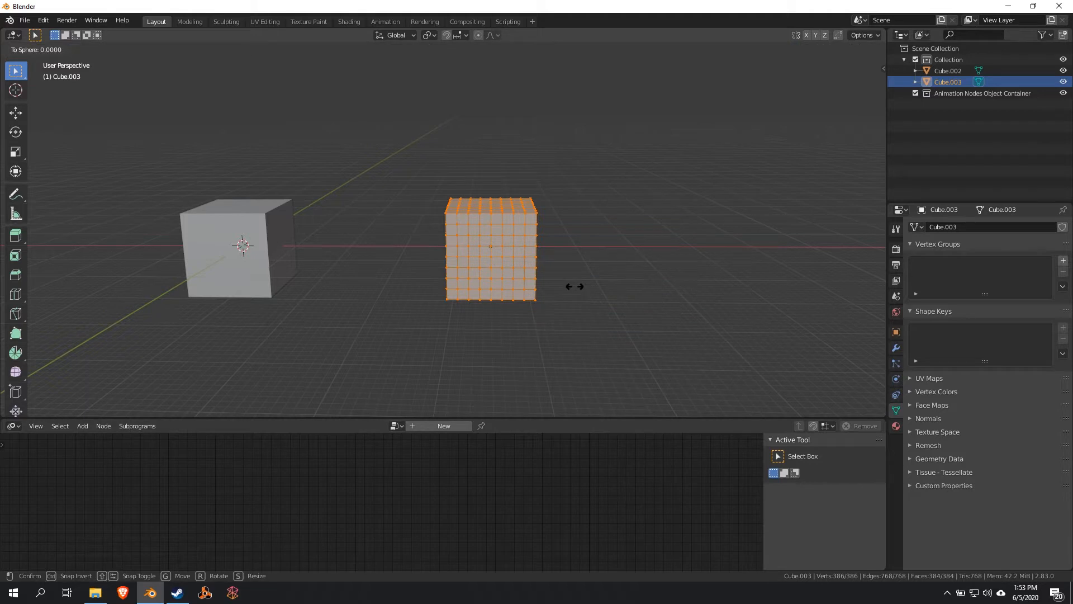
{"action": "left_click", "coordinate": [363, 296]}
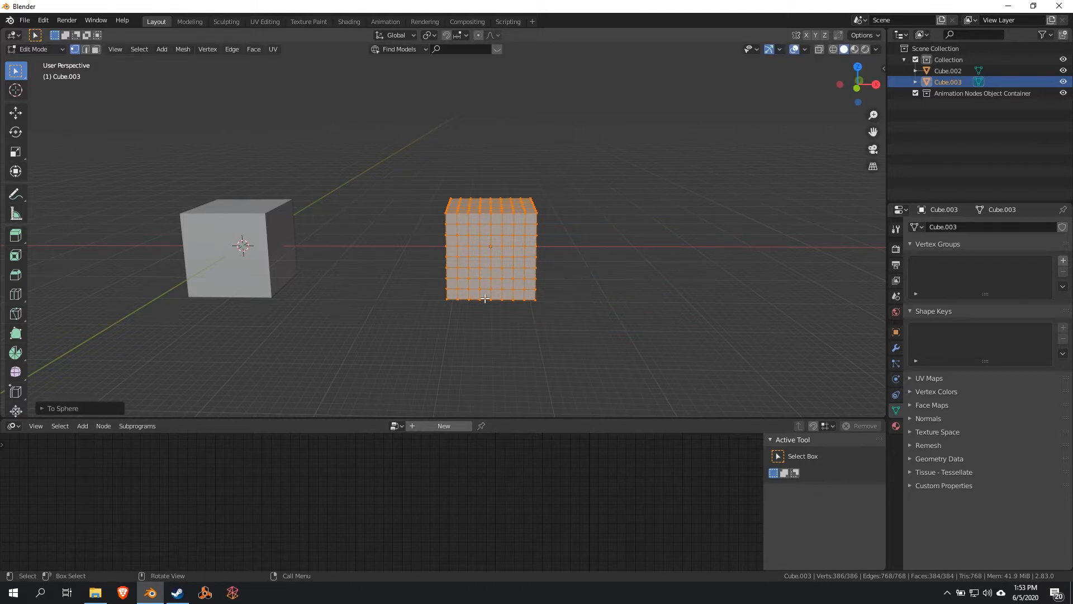
{"action": "left_click", "coordinate": [42, 408]}
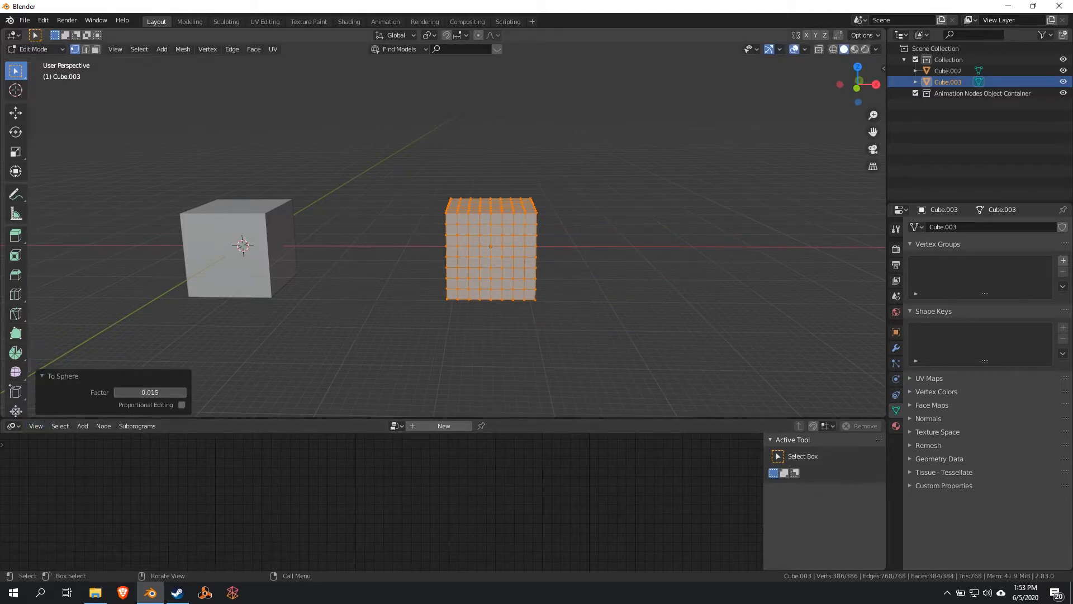
{"action": "left_click_drag", "start_coordinate": [147, 391], "coordinate": [186, 392]}
{"action": "left_click", "coordinate": [371, 367]}
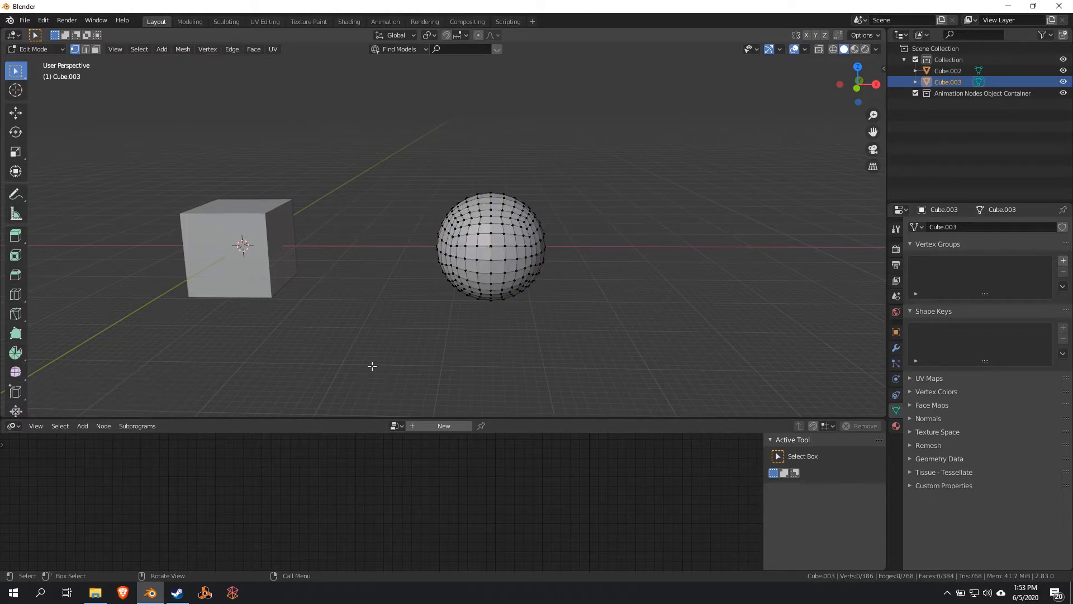
{"action": "key", "text": "Tab"}
Step: Compare the mesh topology of the cube and the sphere in Edit Mode
{"action": "left_click", "coordinate": [202, 257]}
{"action": "middle_click_drag", "start_coordinate": [220, 256], "coordinate": [309, 225], "text": "shift"}
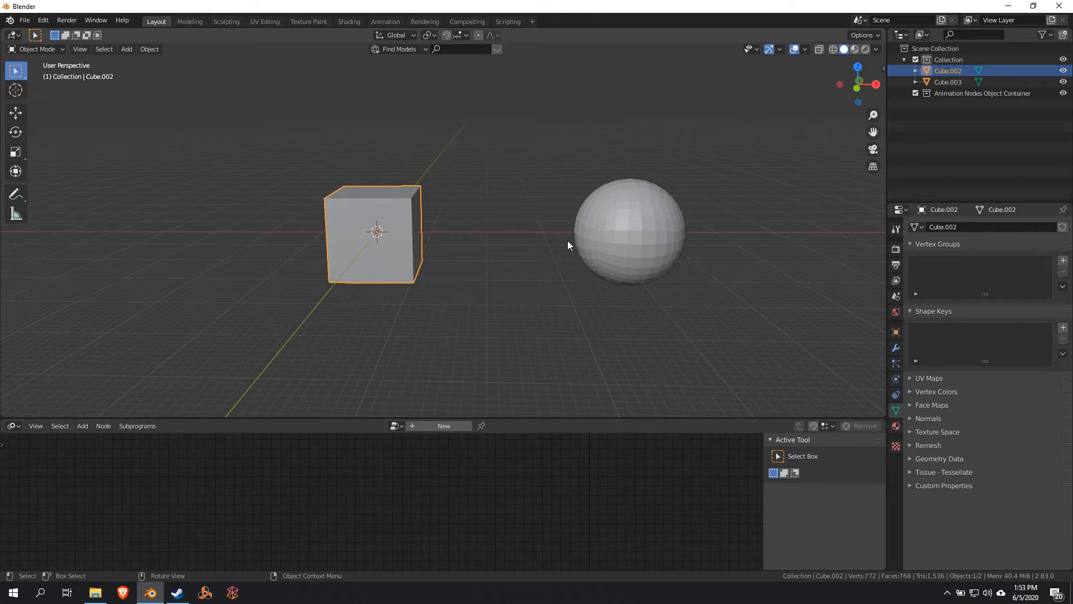
{"action": "key", "text": "Tab"}
{"action": "key", "text": "Tab"}
{"action": "left_click", "coordinate": [693, 245]}
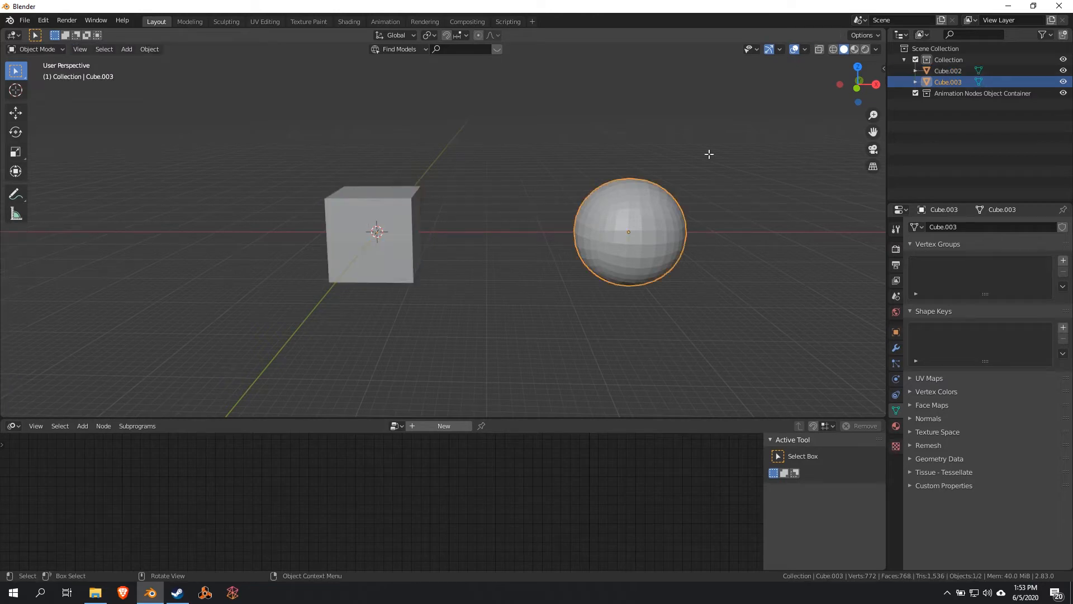
{"action": "key", "text": "Tab"}
{"action": "key", "text": "Tab"}
{"action": "left_click", "coordinate": [411, 231]}
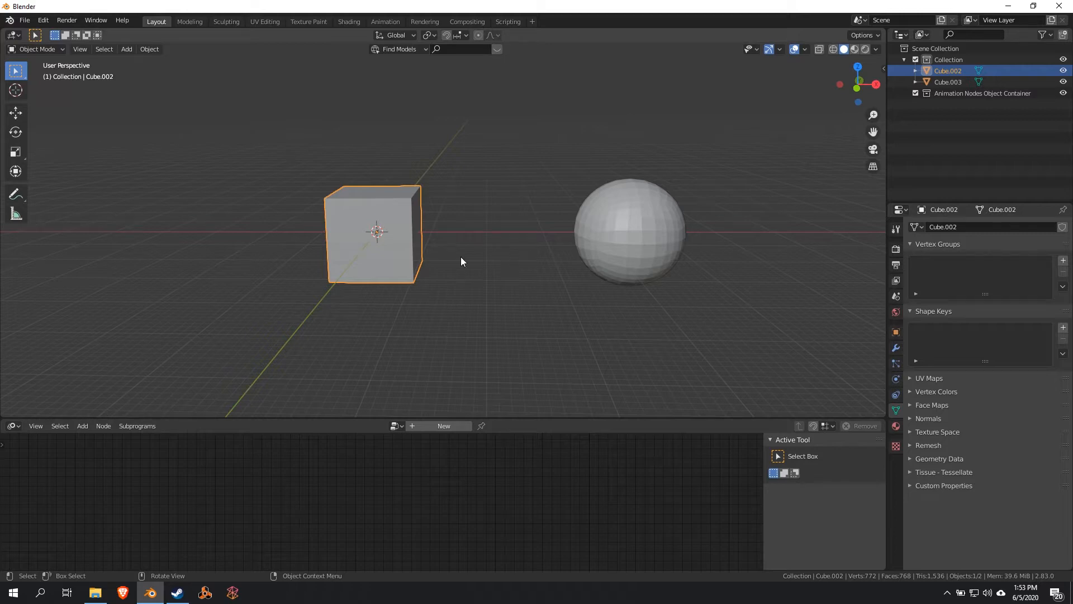
Step: Add a metaball of type Ball and move it about 70.7 m along the X axis, past the sphere
{"action": "key", "text": "shift+a"}
{"action": "mouse_move", "coordinate": [459, 291]}
{"action": "left_click", "coordinate": [500, 290]}
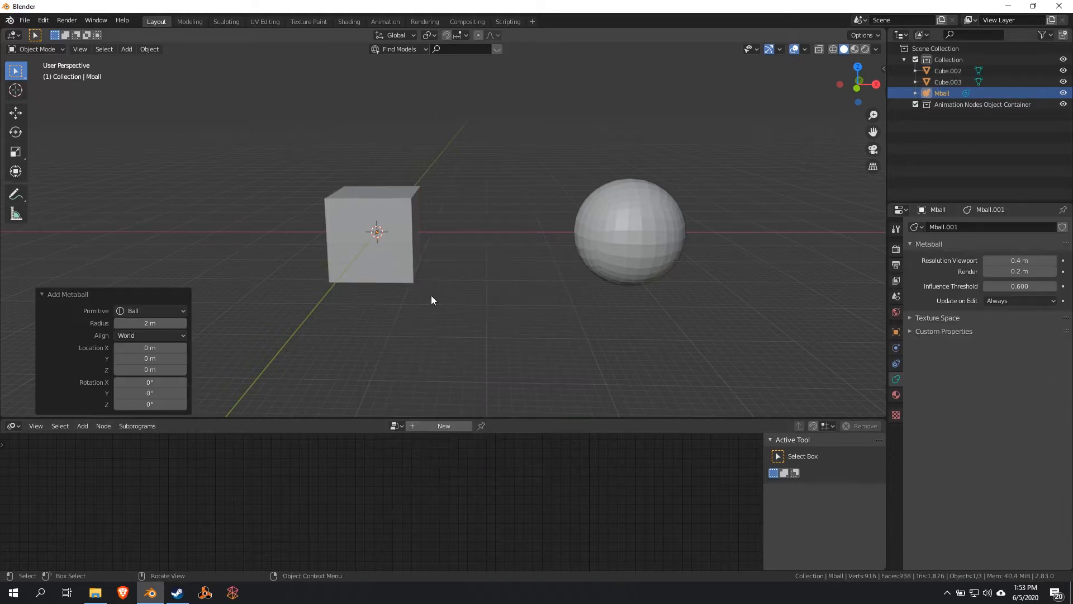
{"action": "key", "text": "g"}
{"action": "key", "text": "x"}
{"action": "left_click", "coordinate": [790, 307]}
{"action": "middle_click_drag", "start_coordinate": [790, 303], "coordinate": [501, 316], "text": "shift"}
Step: Set the metaball's viewport resolution to 0.8 m
{"action": "left_click", "coordinate": [1022, 259]}
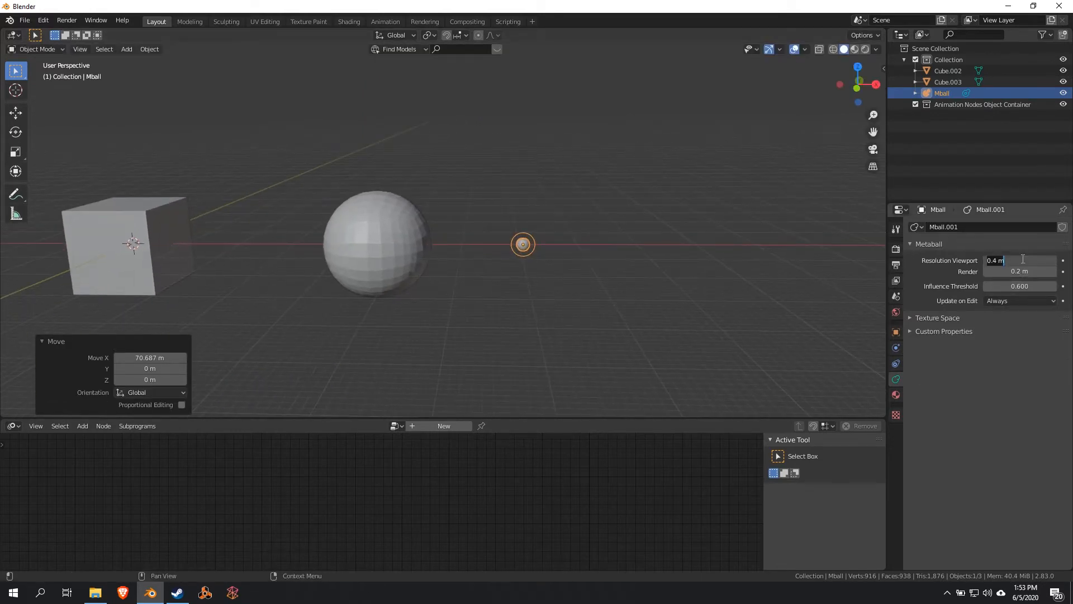
{"action": "type", "text": ".8"}
{"action": "key", "text": "Return"}
{"action": "middle_click_drag", "start_coordinate": [373, 336], "coordinate": [588, 327], "text": "shift"}
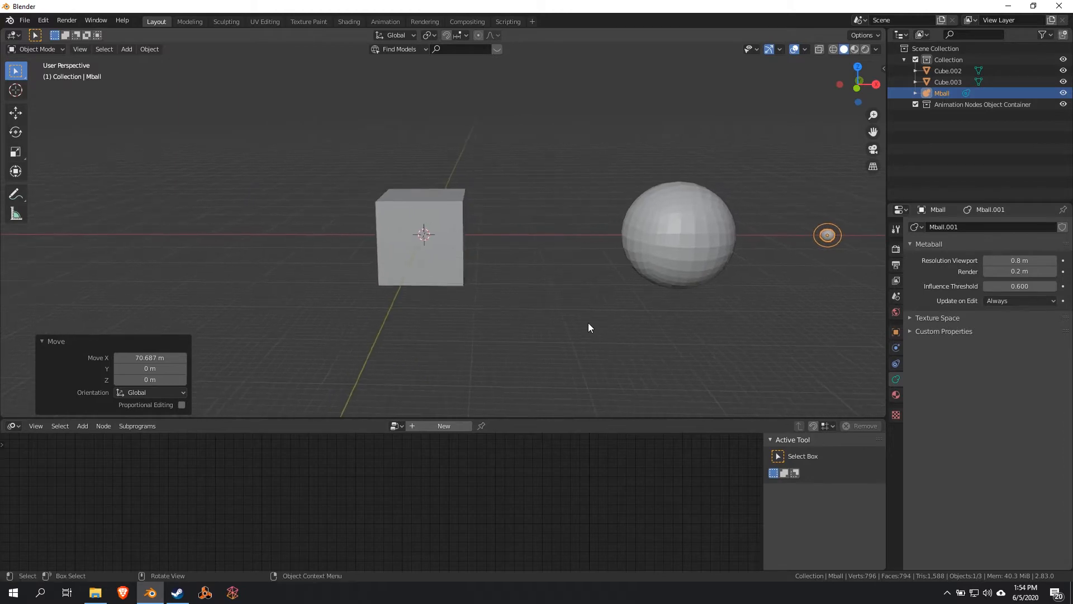
Step: Create a new Animation Nodes tree and make the subdivided cube the active object
{"action": "left_click", "coordinate": [440, 429]}
{"action": "scroll", "coordinate": [518, 384], "scroll_direction": "up", "scroll_amount": 1}
{"action": "scroll", "coordinate": [521, 376], "scroll_direction": "up", "scroll_amount": 2}
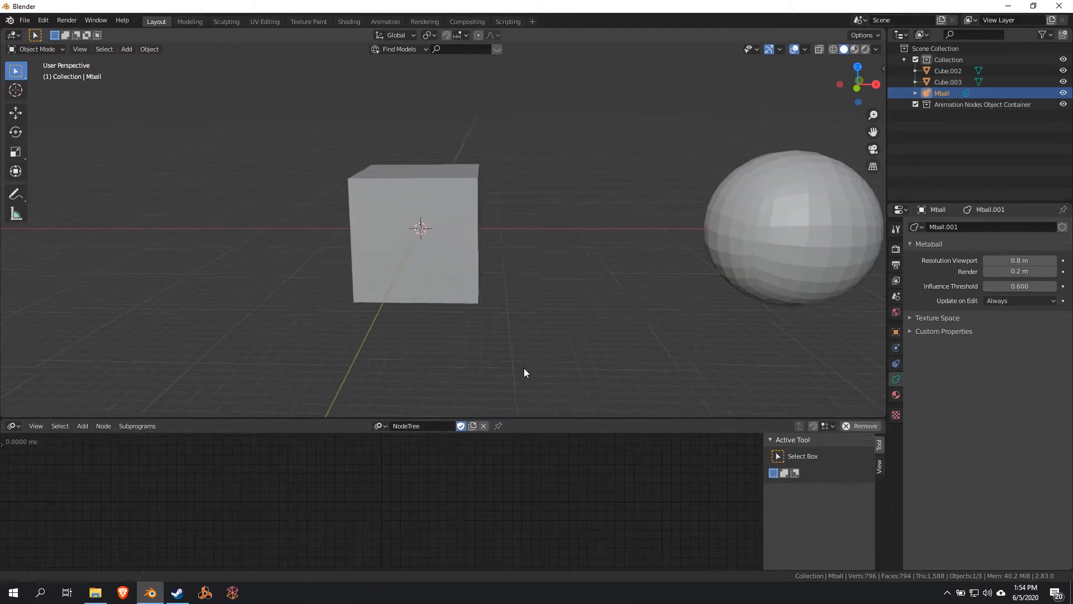
{"action": "left_click", "coordinate": [468, 203]}
{"action": "key", "text": "Tab"}
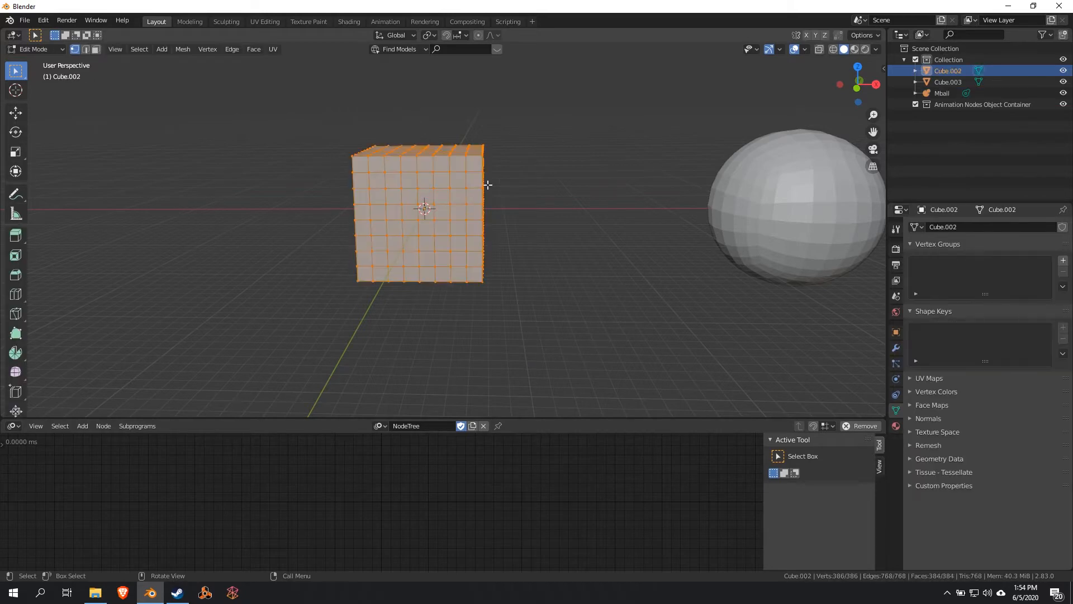
{"action": "key", "text": "Tab"}
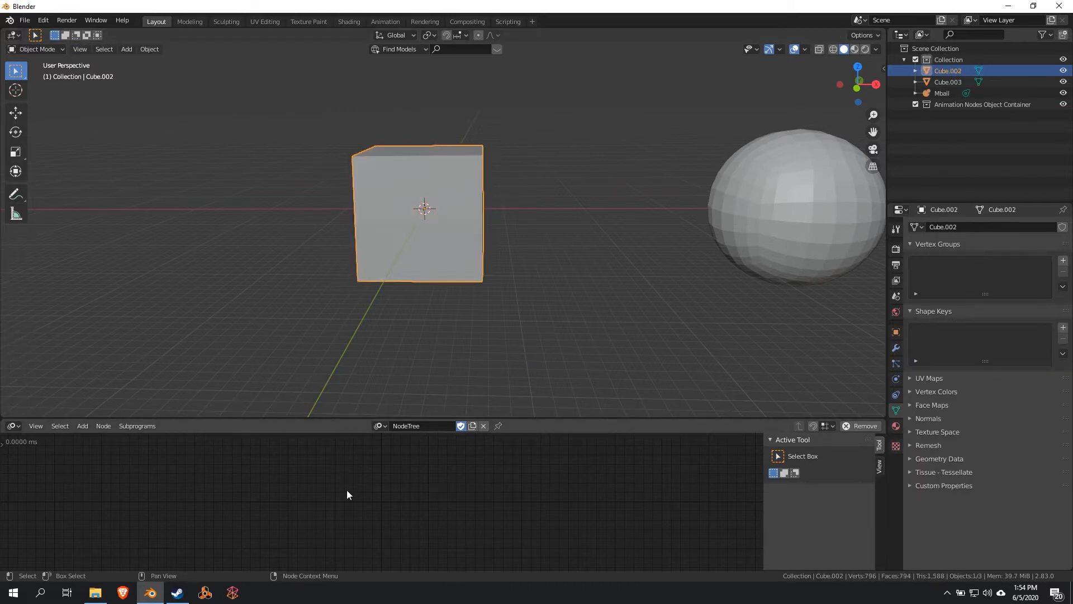
Step: Add a Mesh Object Input node to the tree and assign the active cube as its source object
{"action": "key", "text": "shift+a"}
{"action": "mouse_move", "coordinate": [310, 366]}
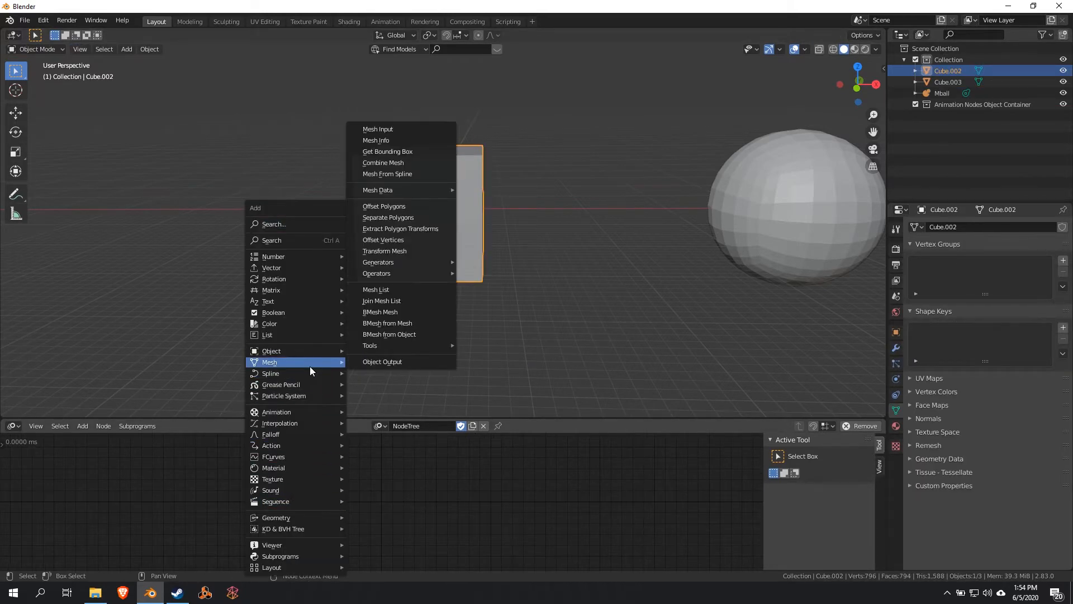
{"action": "left_click", "coordinate": [390, 129]}
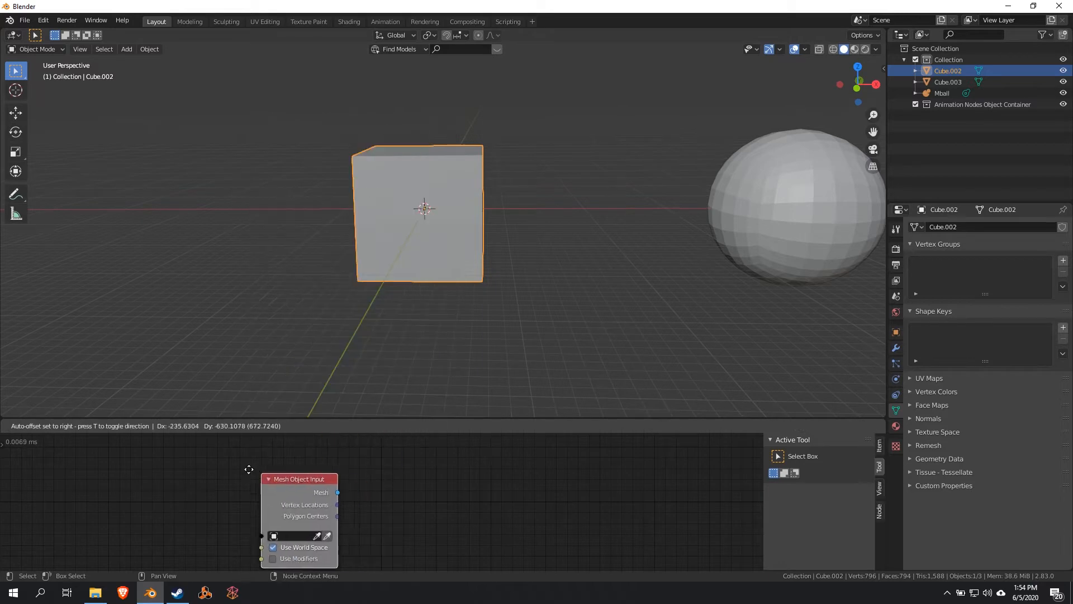
{"action": "left_click", "coordinate": [307, 404]}
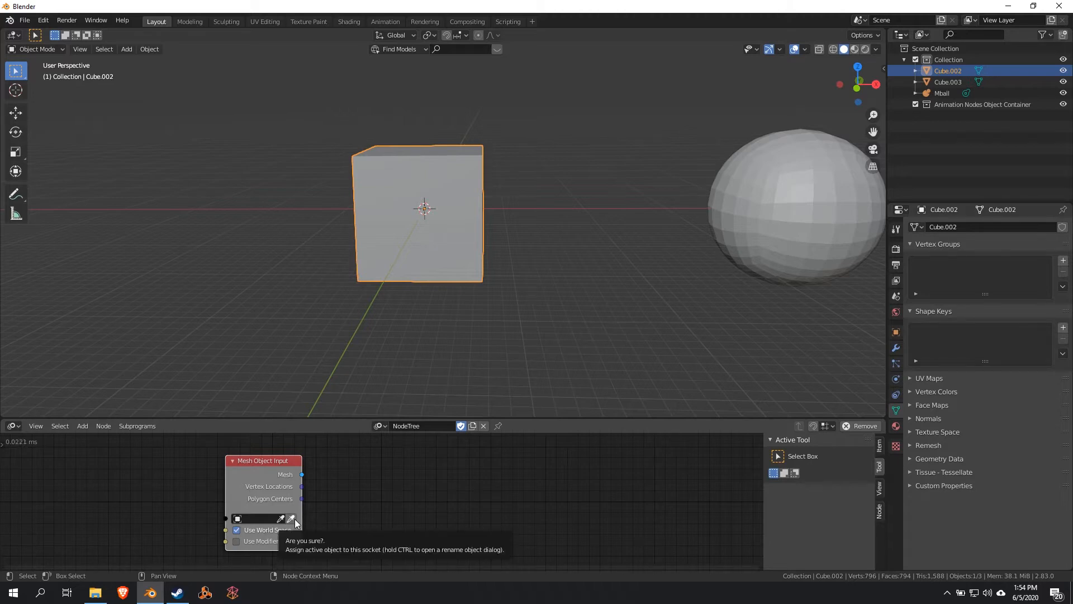
{"action": "left_click", "coordinate": [291, 519]}
Step: Examine the source cube's subdivided mesh in Edit Mode and its position relative to the sphere
{"action": "key", "text": "Tab"}
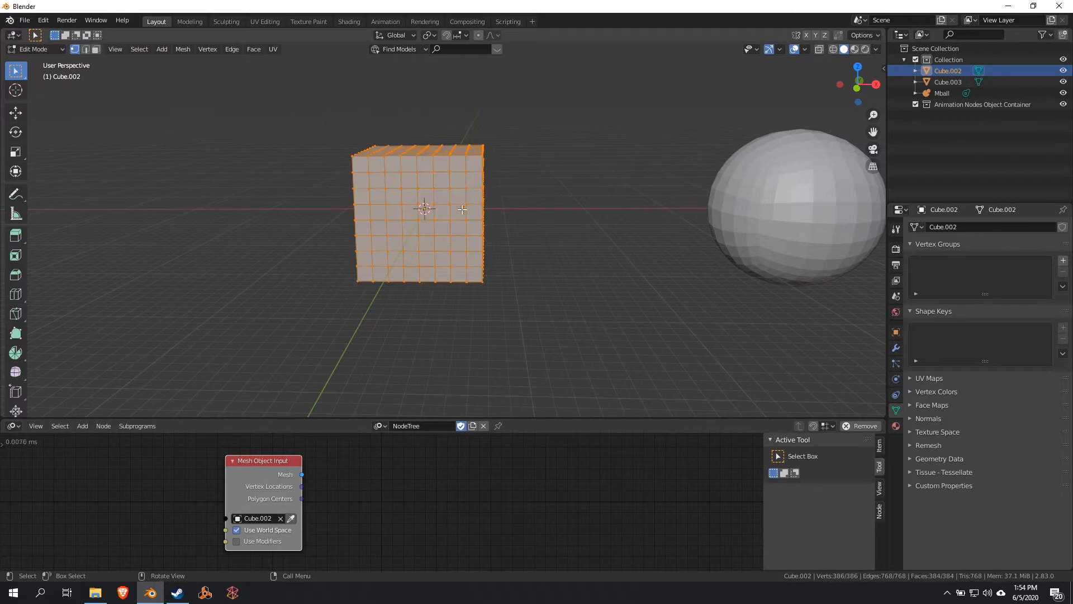
{"action": "scroll", "coordinate": [464, 210], "scroll_direction": "up", "scroll_amount": 5}
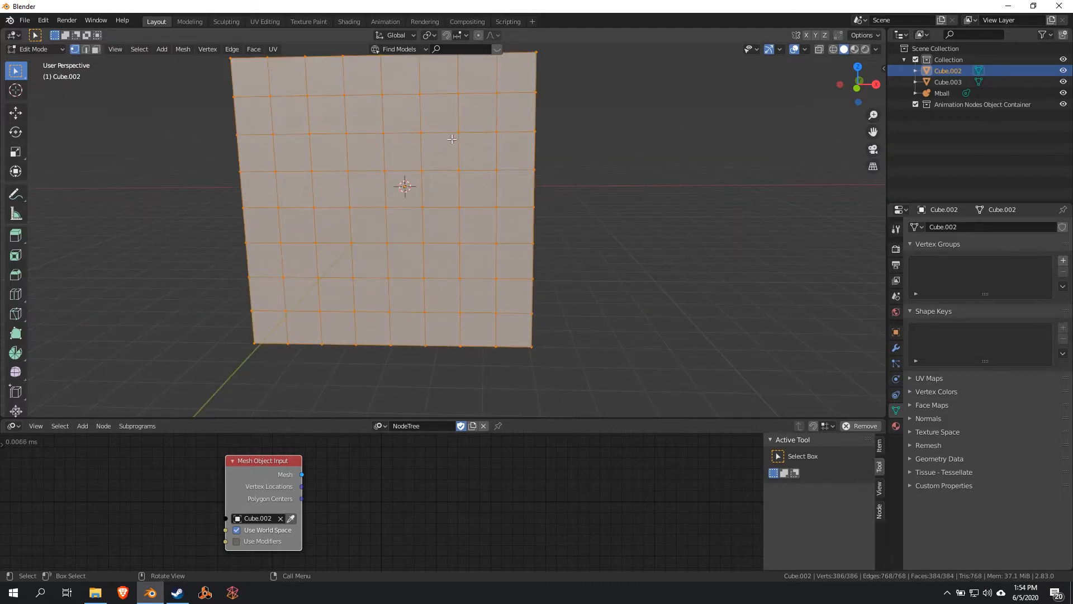
{"action": "key", "text": "Tab"}
{"action": "scroll", "coordinate": [377, 514], "scroll_direction": "down", "scroll_amount": 3}
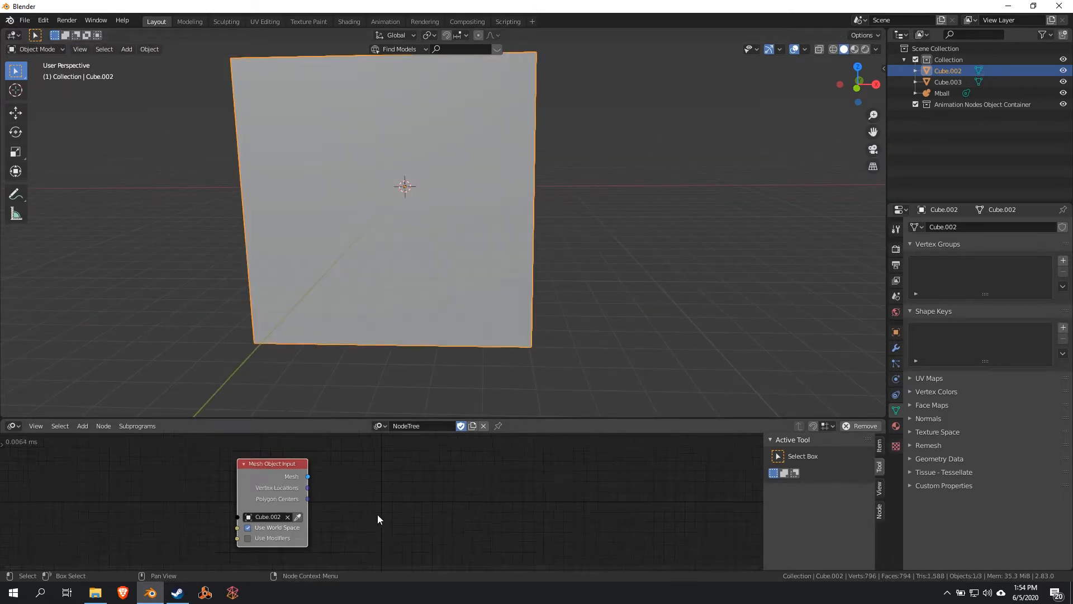
{"action": "scroll", "coordinate": [601, 313], "scroll_direction": "down", "scroll_amount": 2}
{"action": "scroll", "coordinate": [601, 313], "scroll_direction": "down", "scroll_amount": 5}
{"action": "middle_click_drag", "start_coordinate": [602, 319], "coordinate": [631, 257]}
{"action": "middle_click_drag", "start_coordinate": [359, 271], "coordinate": [481, 230]}
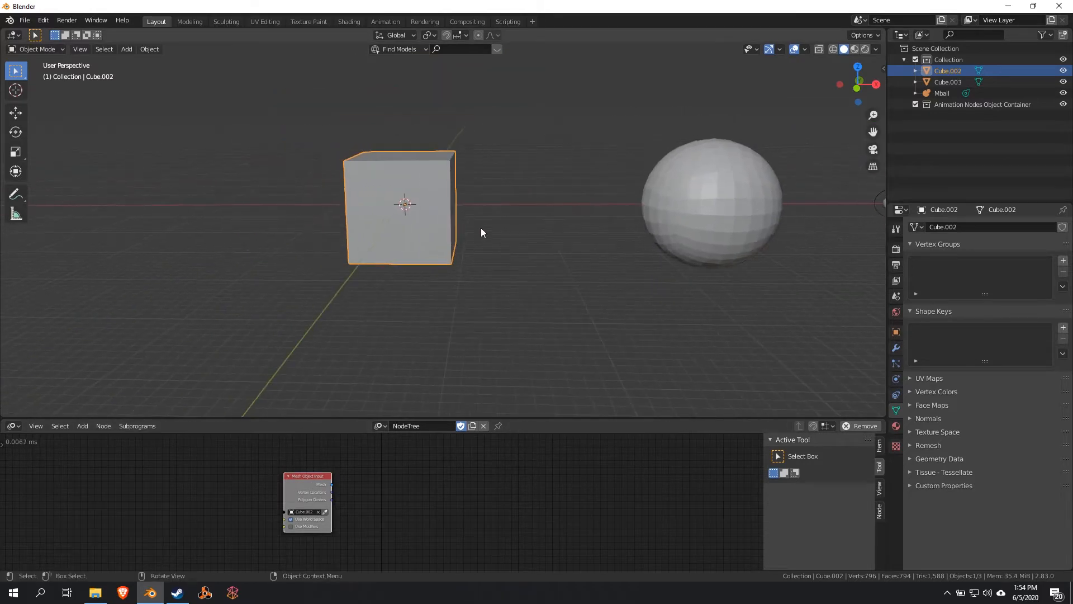
{"action": "scroll", "coordinate": [402, 502], "scroll_direction": "up", "scroll_amount": 1}
{"action": "scroll", "coordinate": [402, 502], "scroll_direction": "up", "scroll_amount": 1}
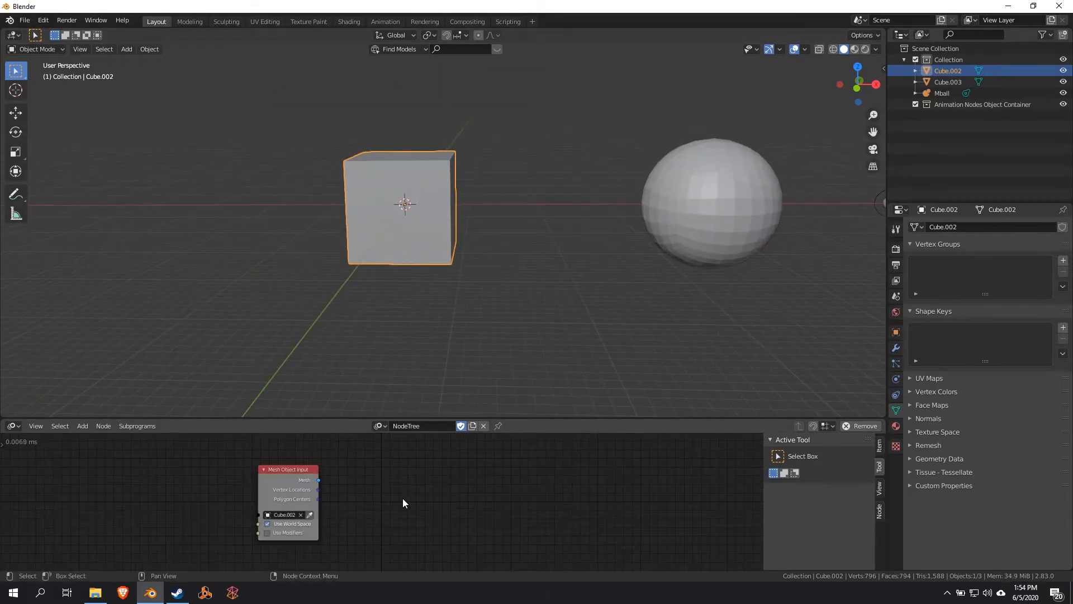
Step: Add an Object Instancer node beside the Mesh Object Input node
{"action": "key", "text": "shift+a"}
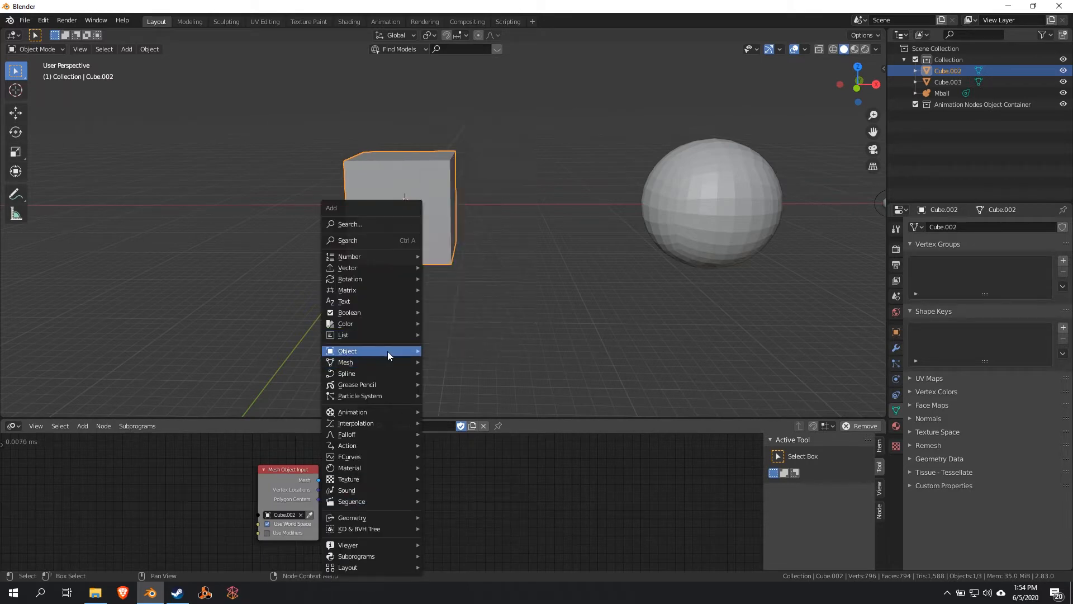
{"action": "mouse_move", "coordinate": [388, 351]}
{"action": "left_click", "coordinate": [441, 350]}
{"action": "left_click", "coordinate": [400, 460]}
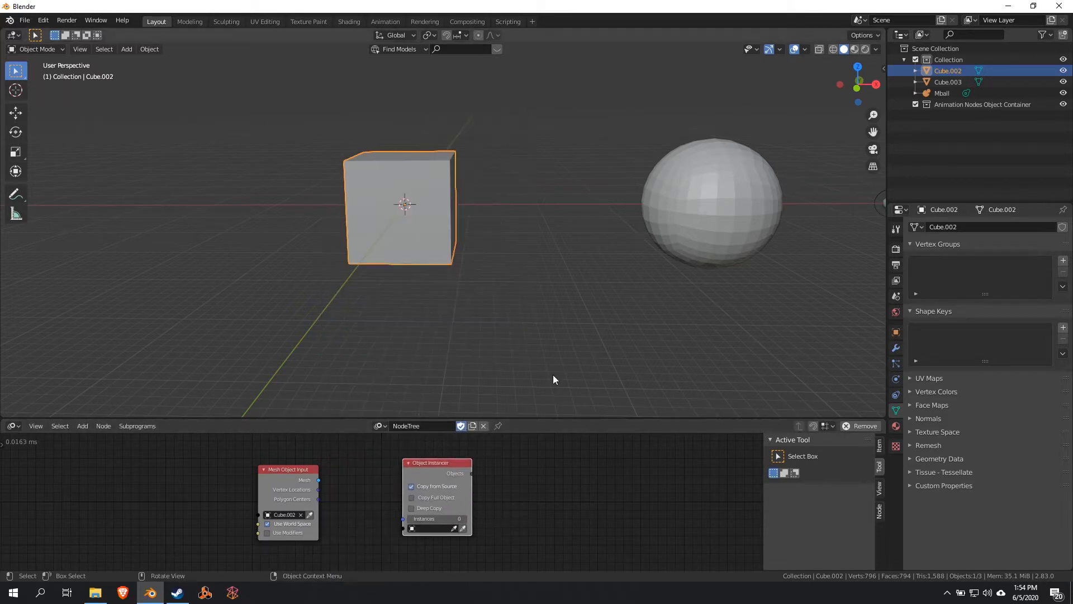
Step: Select the metaball and assign it as the Object Instancer's source object
{"action": "middle_click_drag", "start_coordinate": [553, 375], "coordinate": [621, 313]}
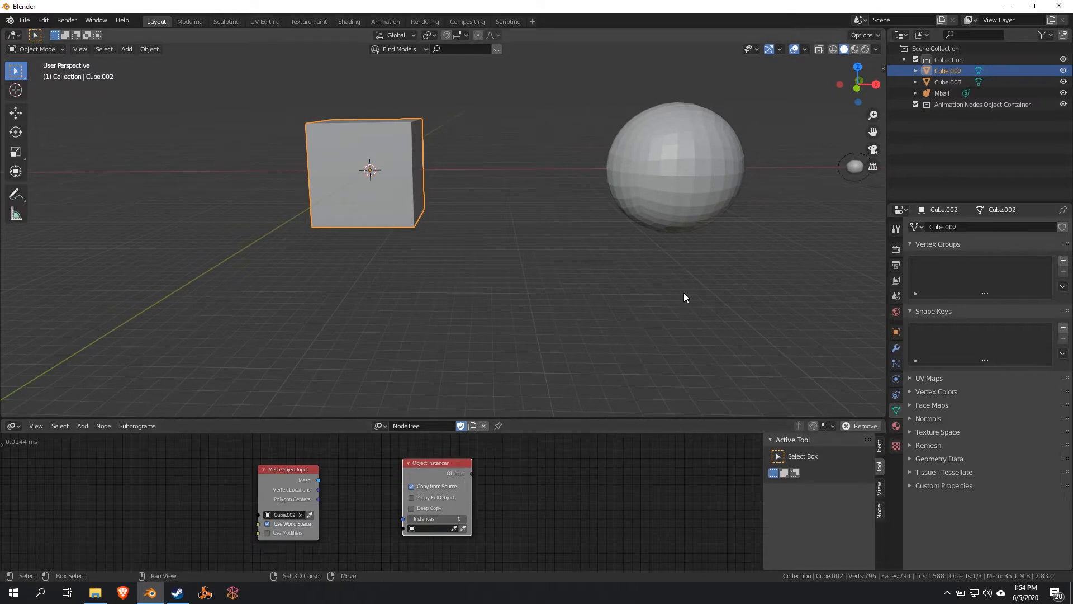
{"action": "middle_click_drag", "start_coordinate": [685, 297], "coordinate": [604, 255]}
{"action": "left_click", "coordinate": [606, 216]}
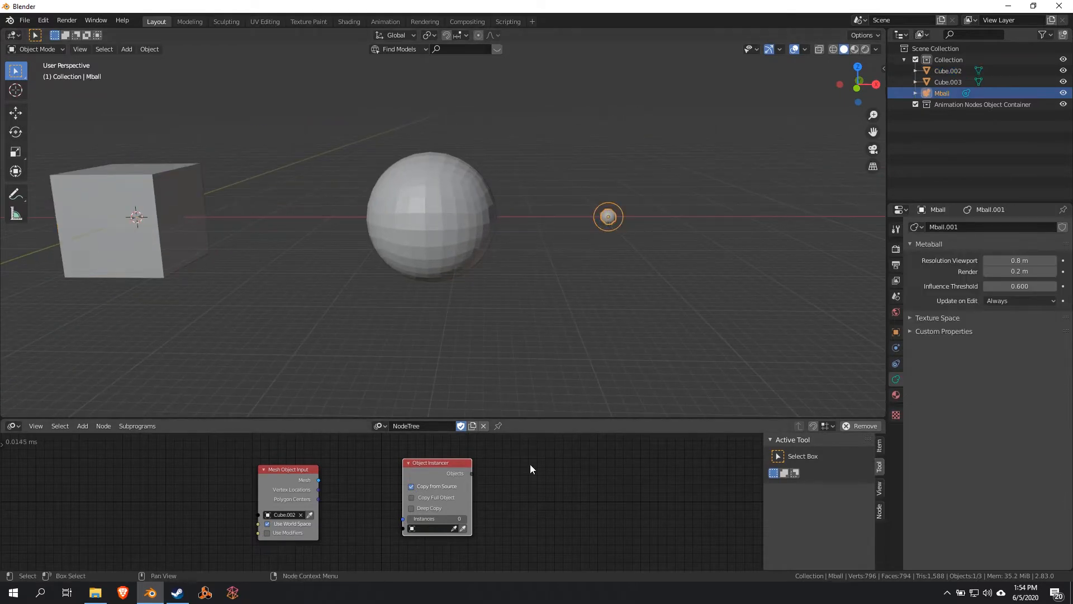
{"action": "left_click", "coordinate": [463, 528]}
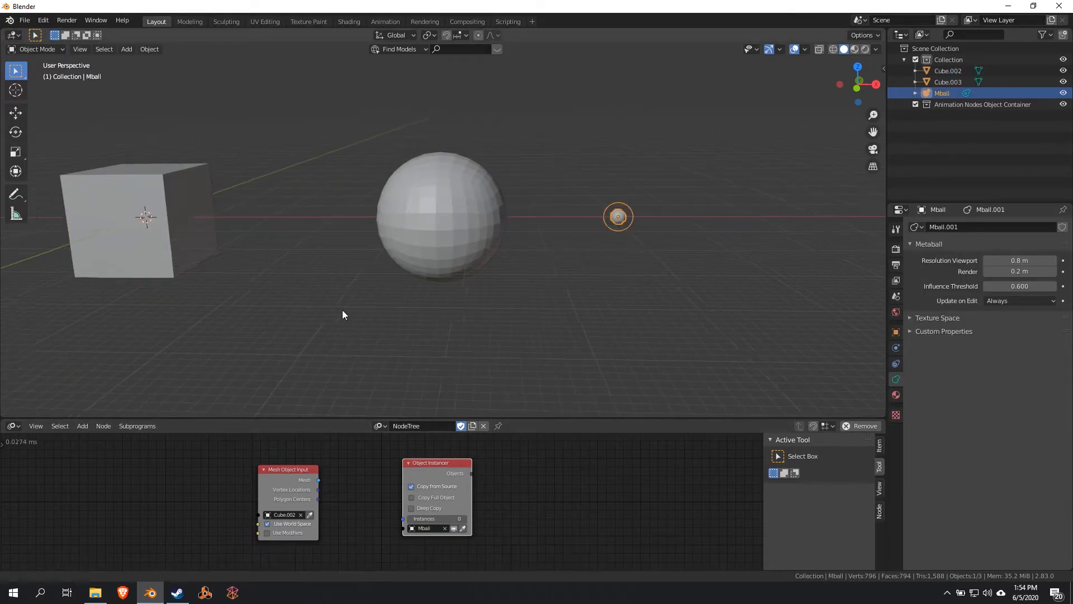
Step: Link Vertex Locations to the Object Instancer's Instances input through a Get Length node, placing that node between the two
{"action": "middle_click_drag", "start_coordinate": [342, 310], "coordinate": [440, 298]}
{"action": "middle_click_drag", "start_coordinate": [358, 475], "coordinate": [435, 467]}
{"action": "middle_click_drag", "start_coordinate": [331, 371], "coordinate": [450, 347]}
{"action": "scroll", "coordinate": [408, 492], "scroll_direction": "up", "scroll_amount": 2}
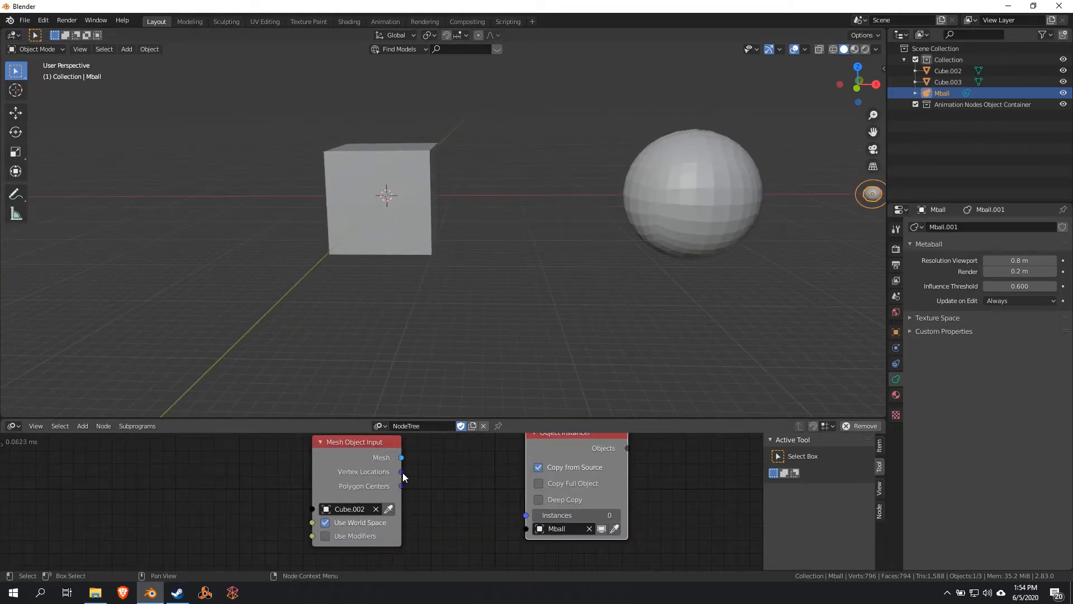
{"action": "left_click_drag", "start_coordinate": [404, 477], "coordinate": [526, 515]}
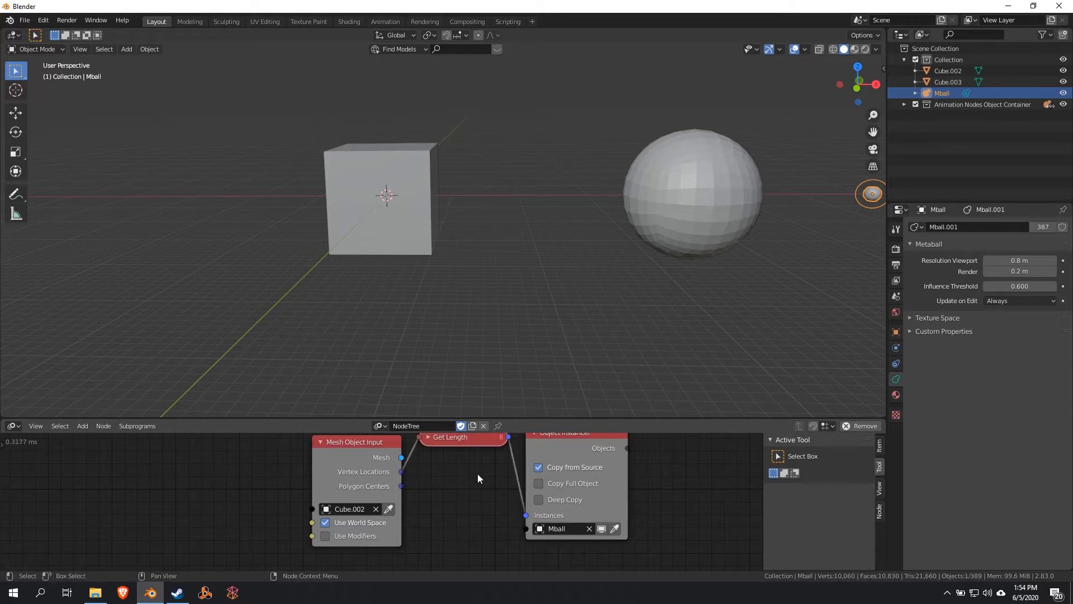
{"action": "left_click_drag", "start_coordinate": [471, 445], "coordinate": [458, 481]}
Step: Expand the Animation Nodes Object Container and rename the source metaball to Greg
{"action": "scroll", "coordinate": [592, 350], "scroll_direction": "down", "scroll_amount": 2}
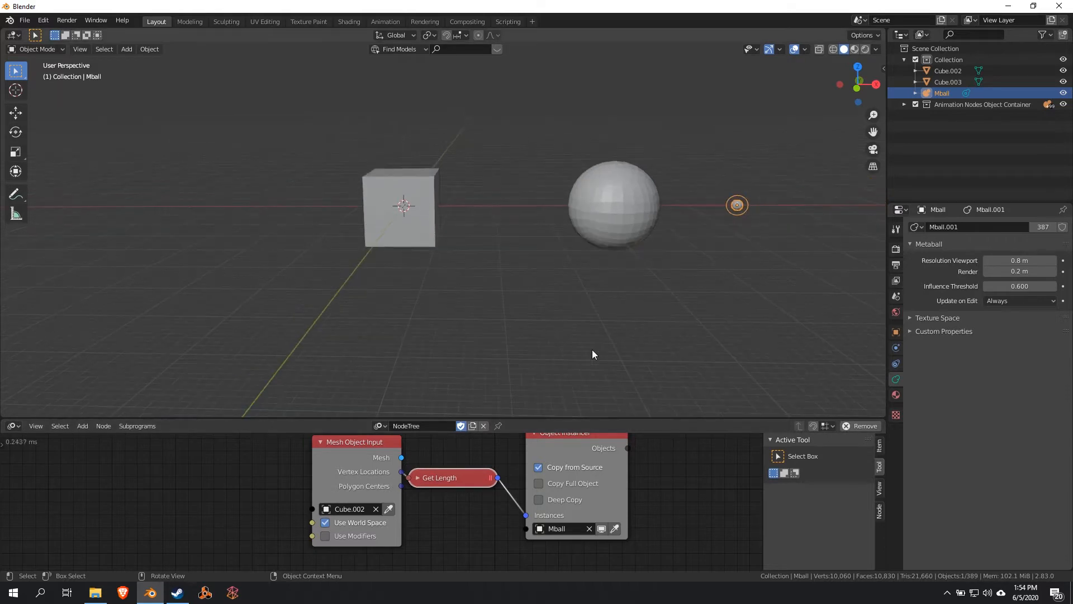
{"action": "middle_click_drag", "start_coordinate": [619, 340], "coordinate": [559, 373], "text": "shift"}
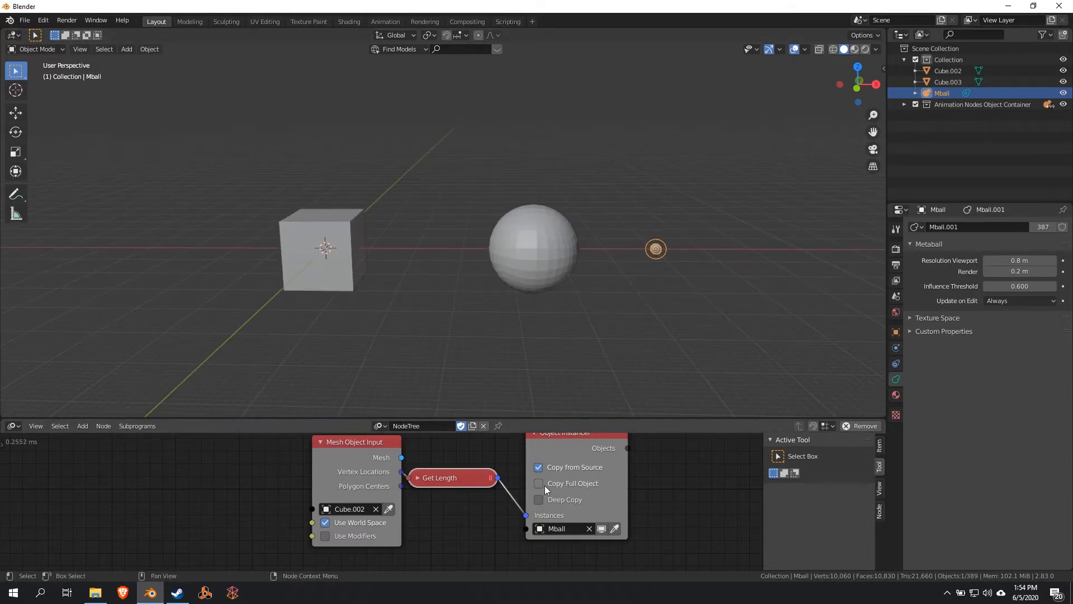
{"action": "middle_click_drag", "start_coordinate": [667, 465], "coordinate": [559, 490]}
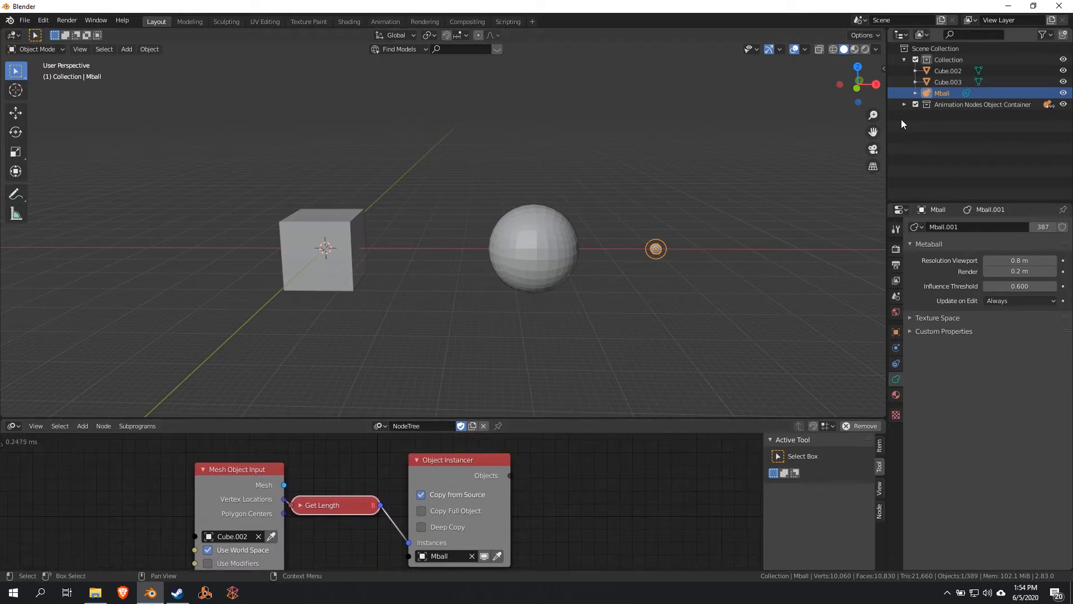
{"action": "left_click", "coordinate": [902, 105]}
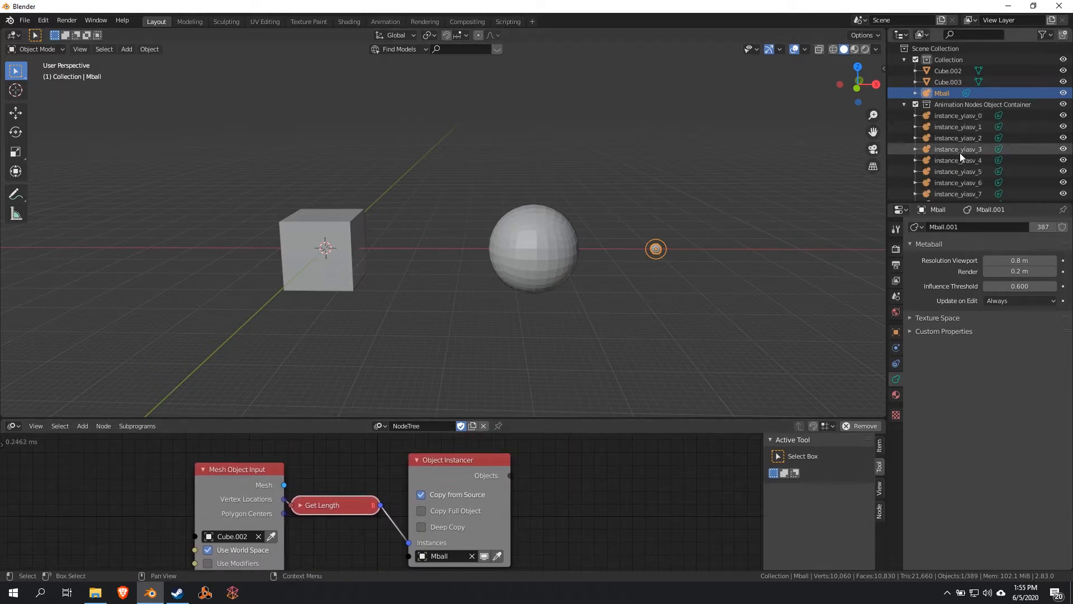
{"action": "double_click", "coordinate": [945, 94]}
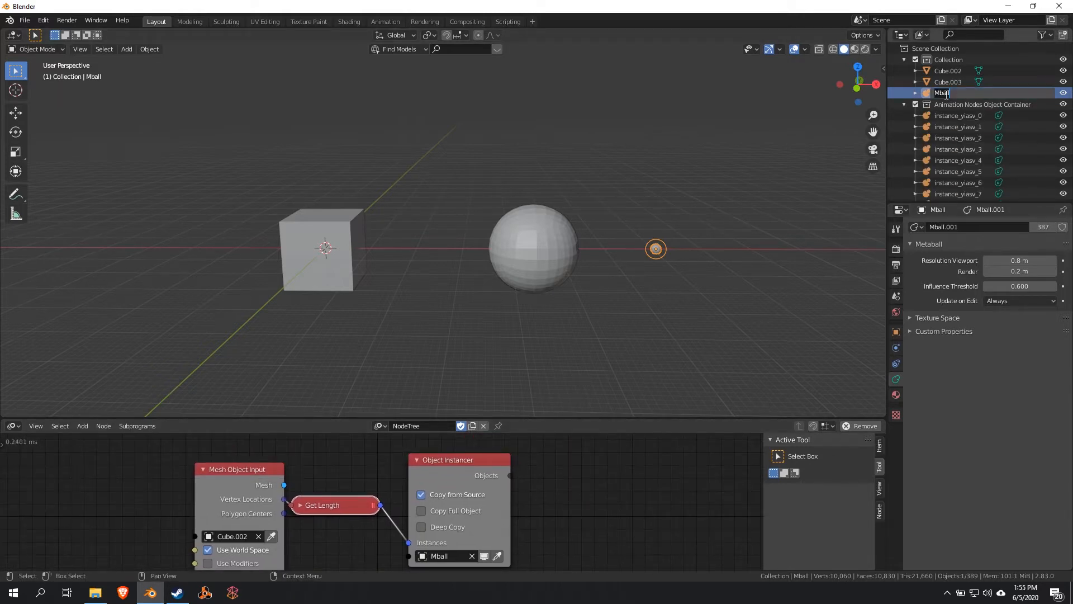
{"action": "type", "text": "Greg"}
{"action": "key", "text": "Return"}
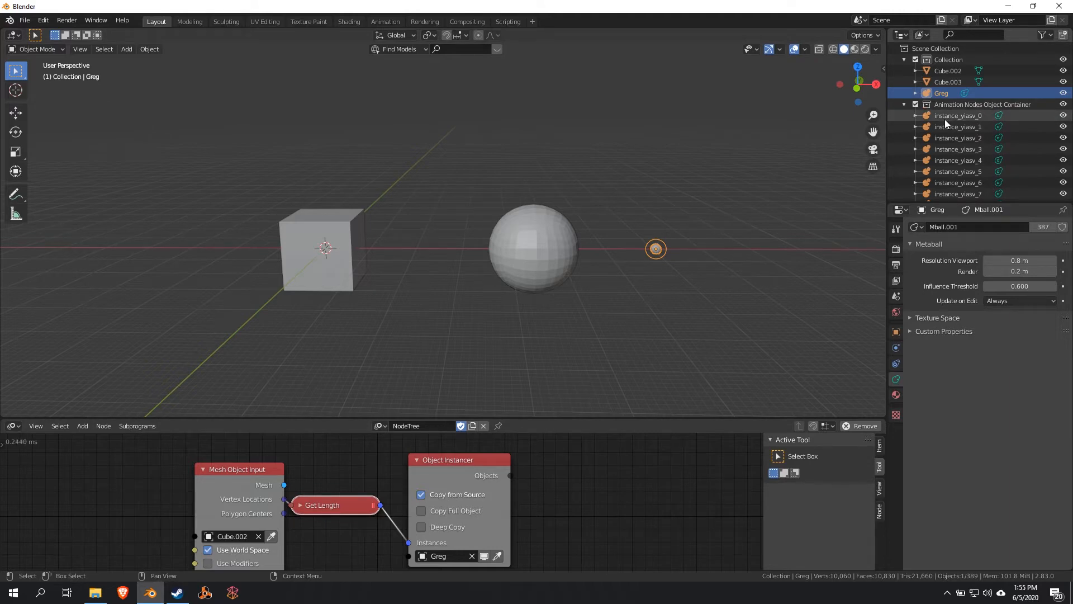
Step: Enable Copy Full Object on the Object Instancer and collapse the Animation Nodes Object Container
{"action": "left_click", "coordinate": [458, 512]}
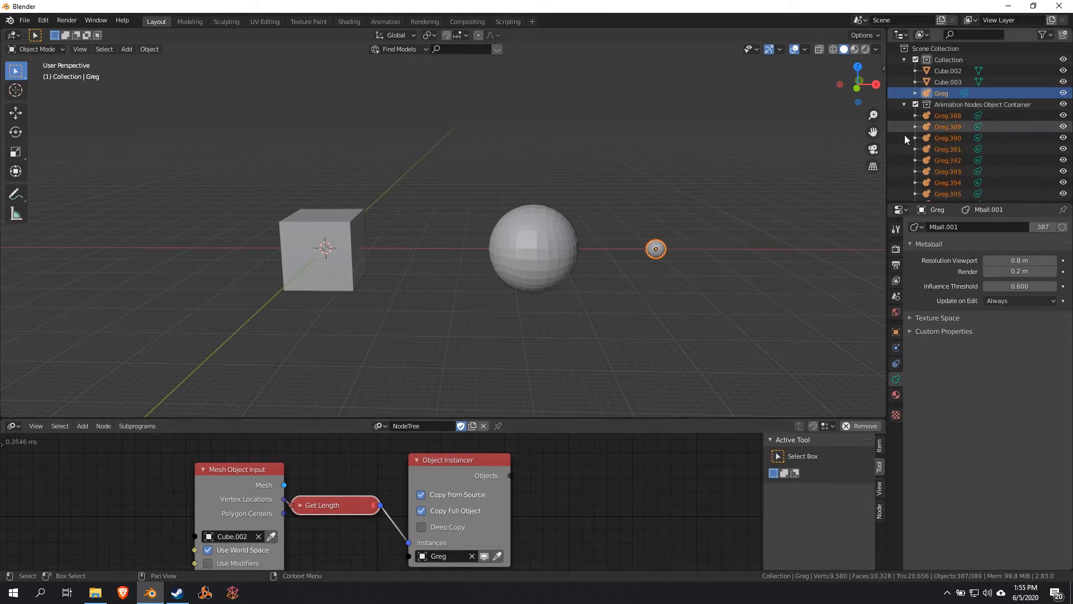
{"action": "left_click", "coordinate": [904, 104]}
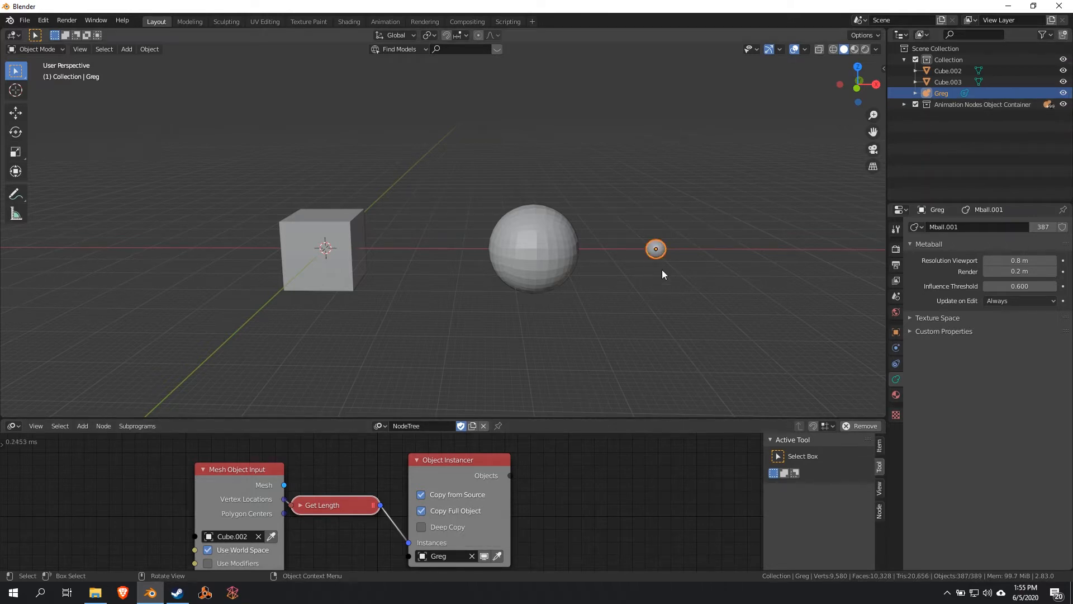
{"action": "middle_click_drag", "start_coordinate": [587, 512], "coordinate": [475, 499]}
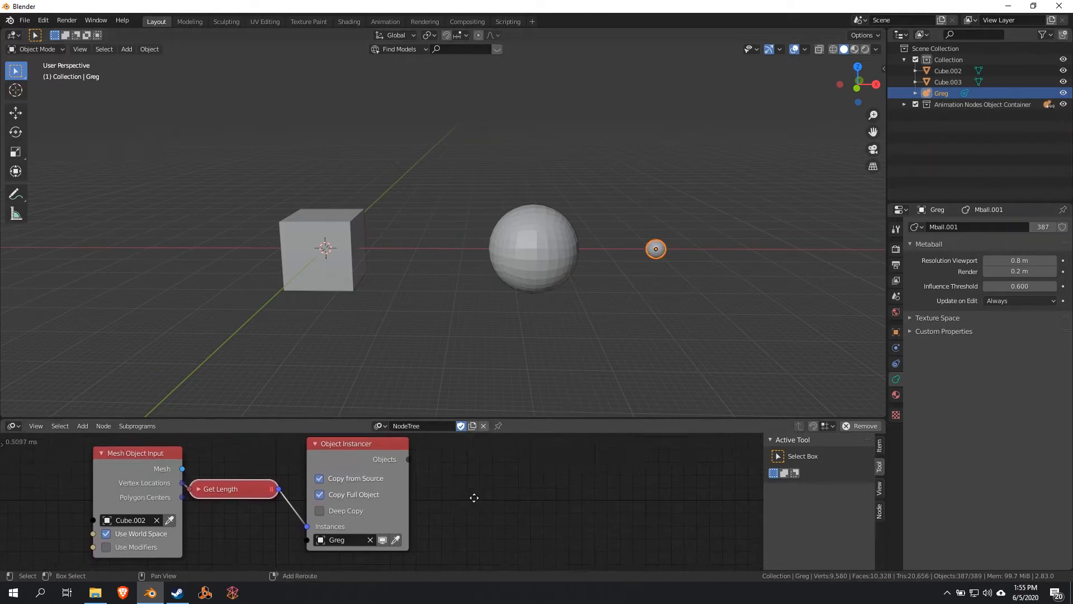
{"action": "scroll", "coordinate": [494, 496], "scroll_direction": "down", "scroll_amount": 1}
{"action": "middle_click_drag", "start_coordinate": [559, 369], "coordinate": [510, 328]}
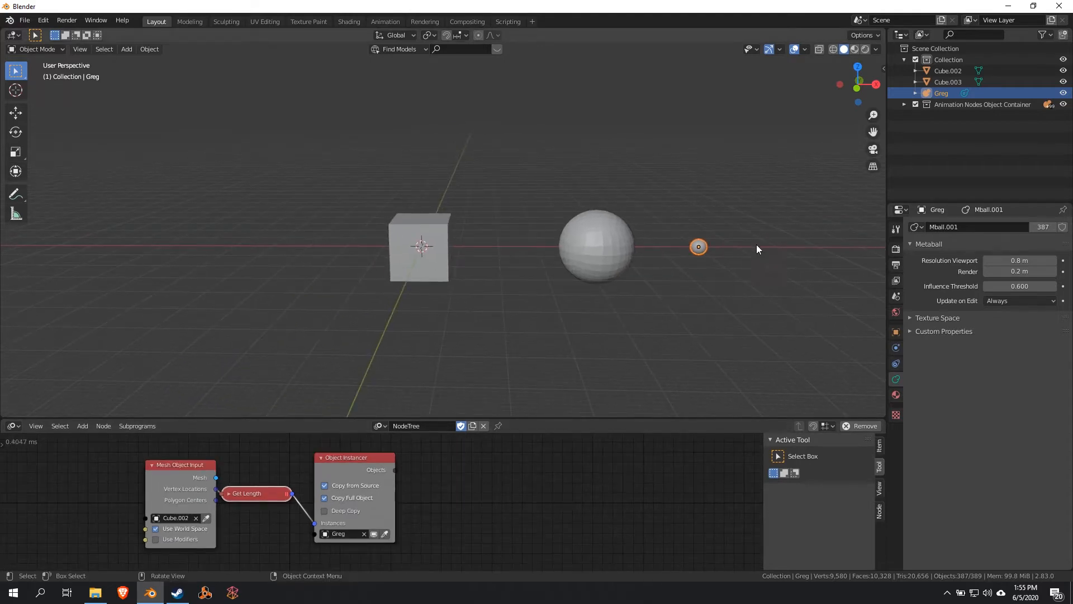
Step: Make the subdivided cube the active object and enlarge the node editor area for more nodes
{"action": "scroll", "coordinate": [661, 311], "scroll_direction": "up", "scroll_amount": 4}
{"action": "left_click", "coordinate": [450, 212]}
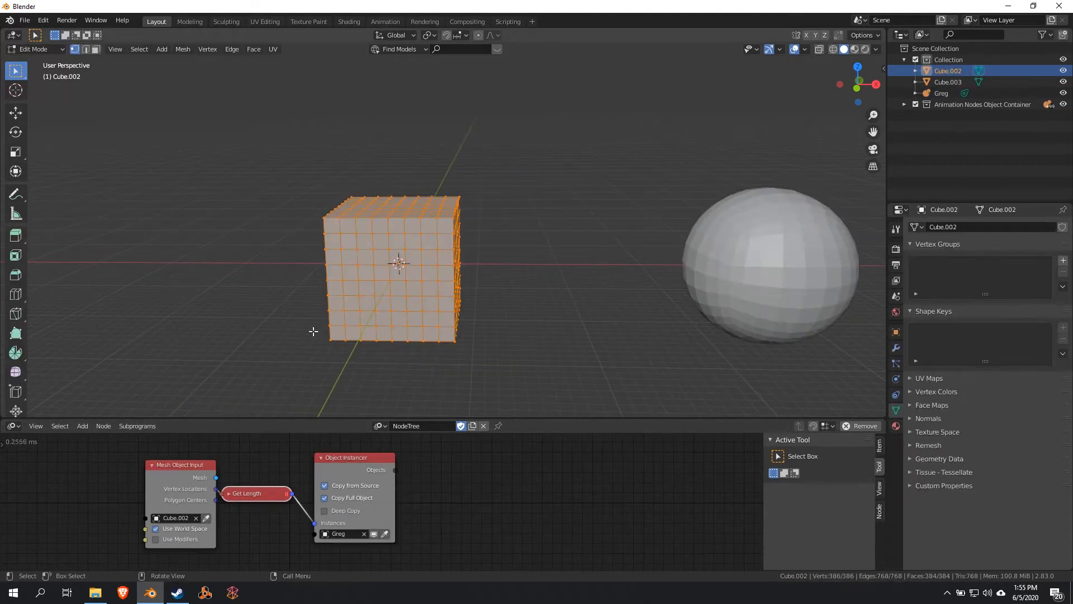
{"action": "scroll", "coordinate": [470, 503], "scroll_direction": "down", "scroll_amount": 1}
{"action": "mouse_move", "coordinate": [471, 504]}
{"action": "middle_mouse_down"}
{"action": "mouse_move", "coordinate": [484, 490]}
{"action": "mouse_move", "coordinate": [482, 514]}
{"action": "middle_mouse_up"}
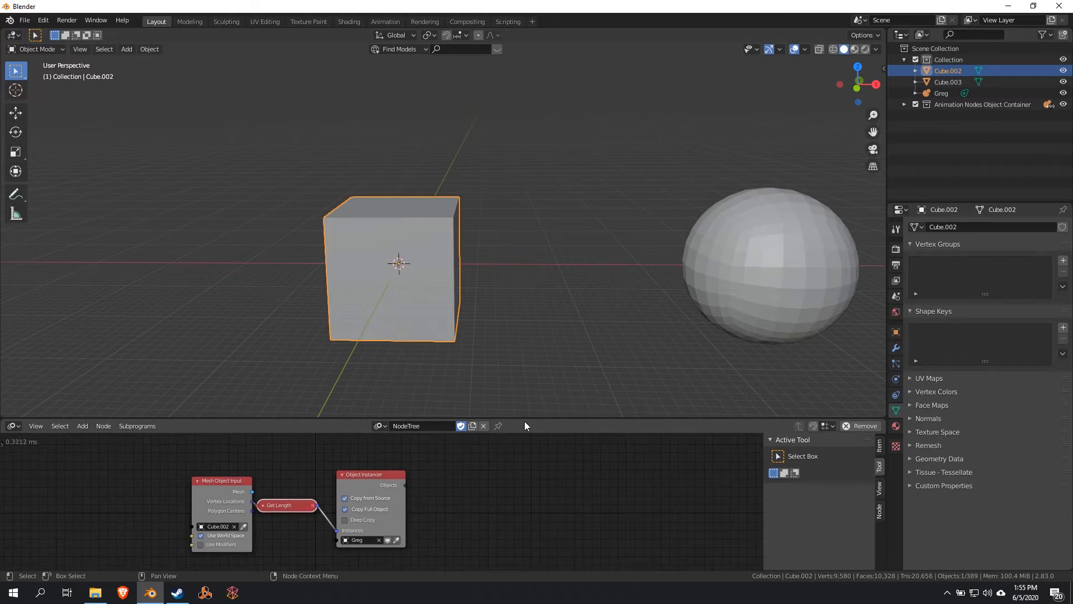
{"action": "left_click_drag", "start_coordinate": [522, 418], "coordinate": [548, 284]}
{"action": "middle_click_drag", "start_coordinate": [479, 425], "coordinate": [427, 413]}
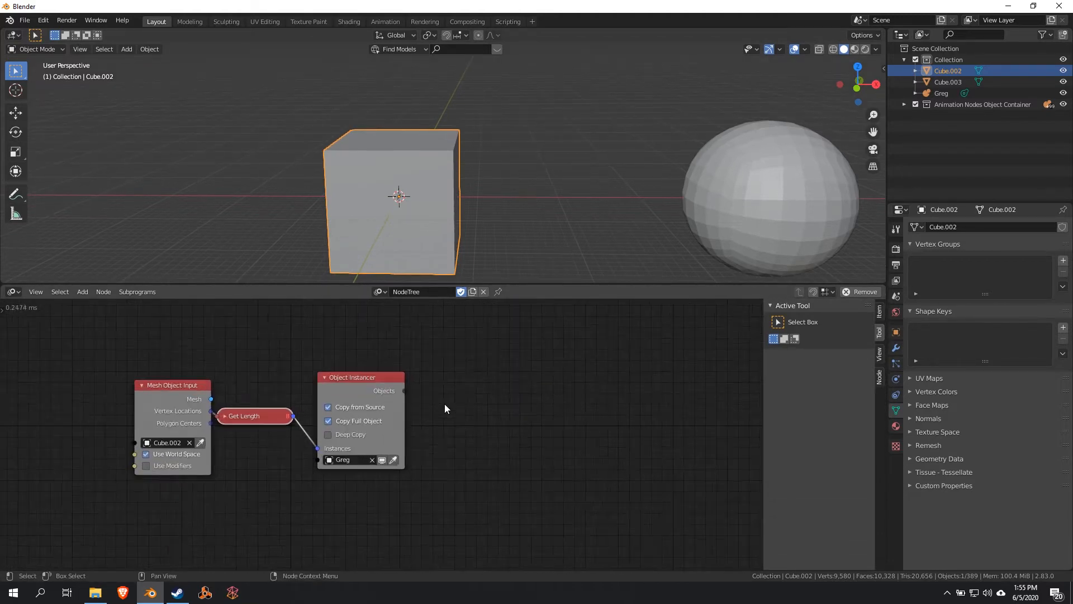
{"action": "scroll", "coordinate": [447, 404], "scroll_direction": "up", "scroll_amount": 2}
{"action": "scroll", "coordinate": [454, 398], "scroll_direction": "down", "scroll_amount": 2}
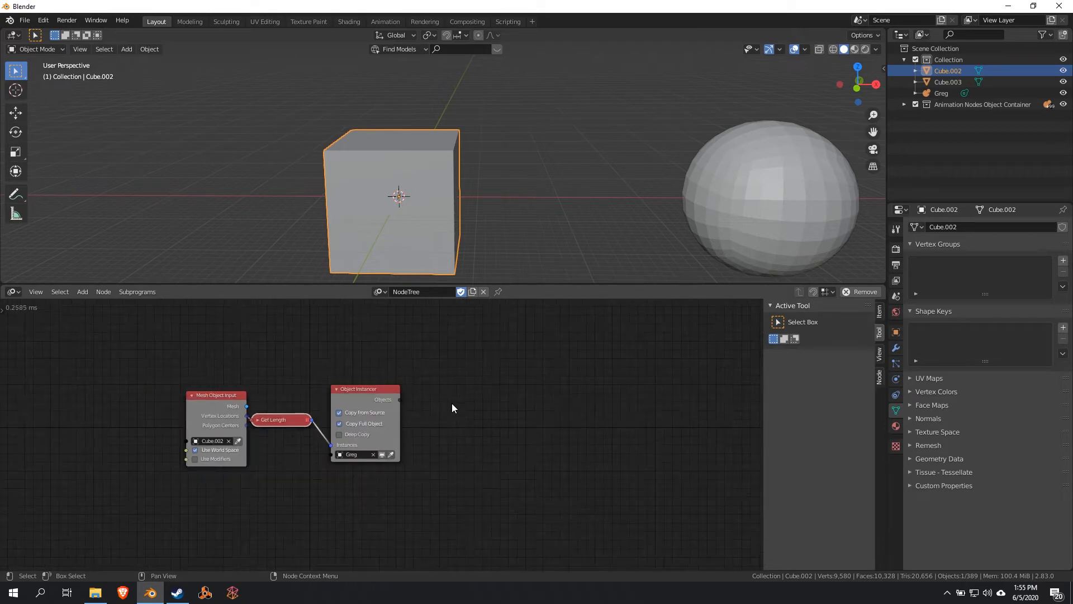
Step: Create a loop subprogram iterating over the Object Instancer's object list, with its Loop Input node placed below the main tree
{"action": "key", "text": "w"}
{"action": "left_click", "coordinate": [457, 394]}
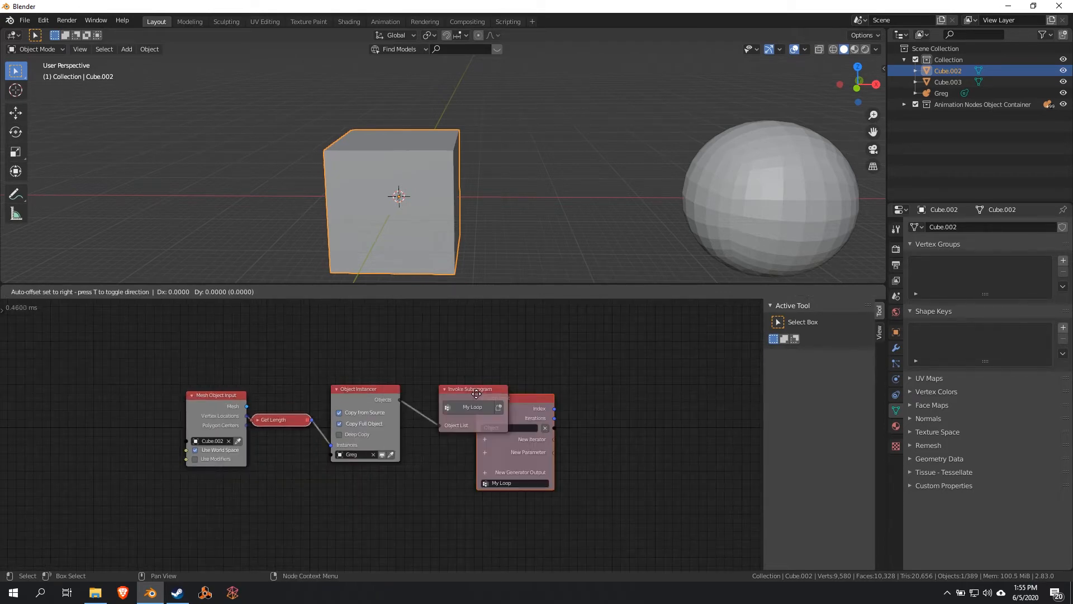
{"action": "left_click", "coordinate": [126, 507]}
{"action": "middle_click_drag", "start_coordinate": [296, 513], "coordinate": [311, 421]}
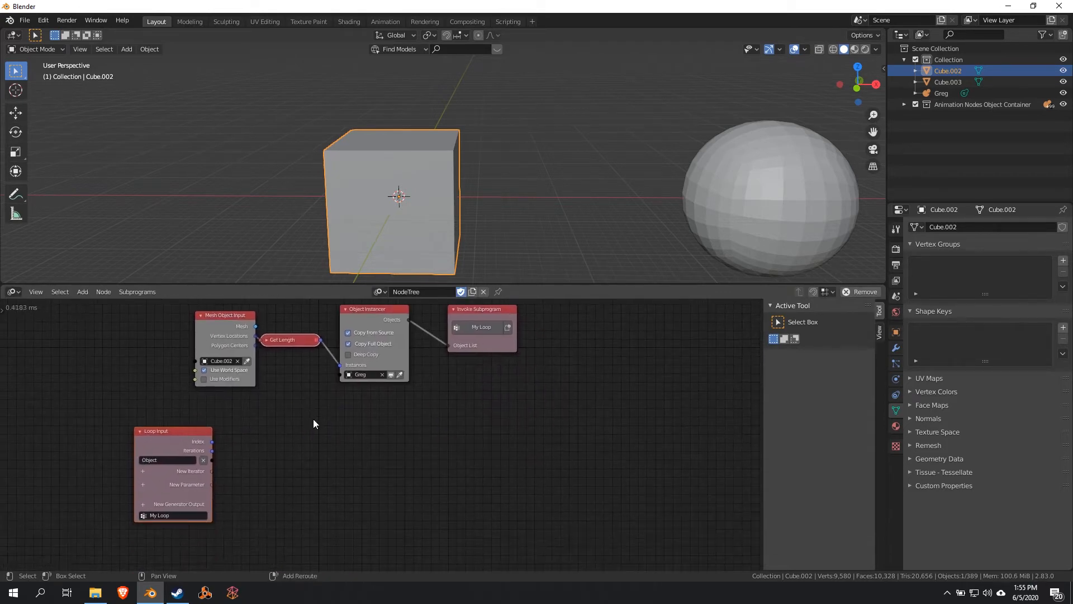
{"action": "scroll", "coordinate": [276, 439], "scroll_direction": "up", "scroll_amount": 2}
Step: Examine the cube's vertices in Edit Mode and compare its shape with the sphere as start and end positions
{"action": "key", "text": "Tab"}
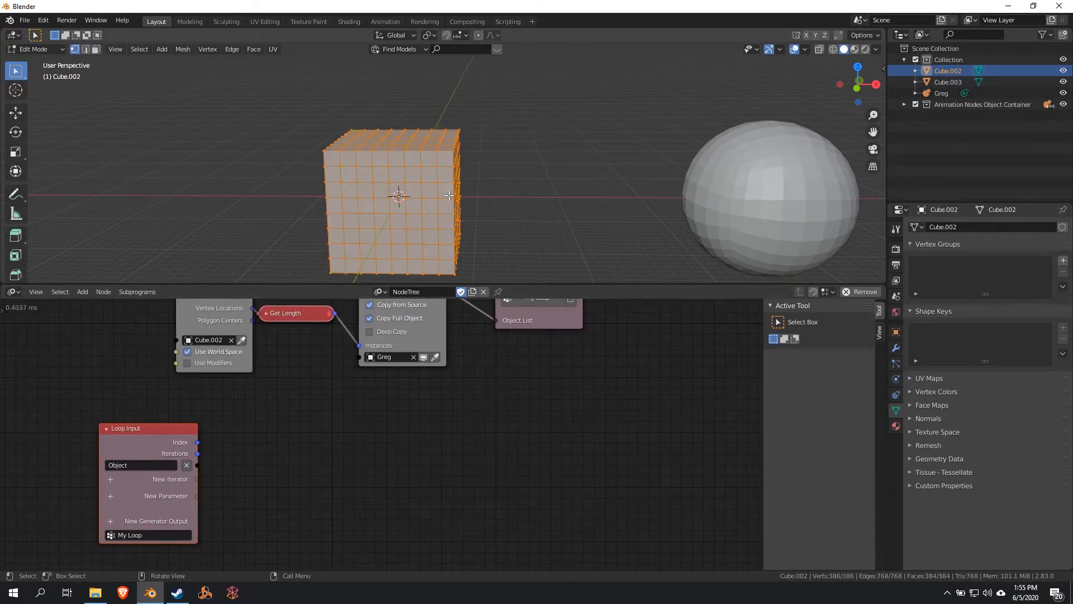
{"action": "key", "text": "Tab"}
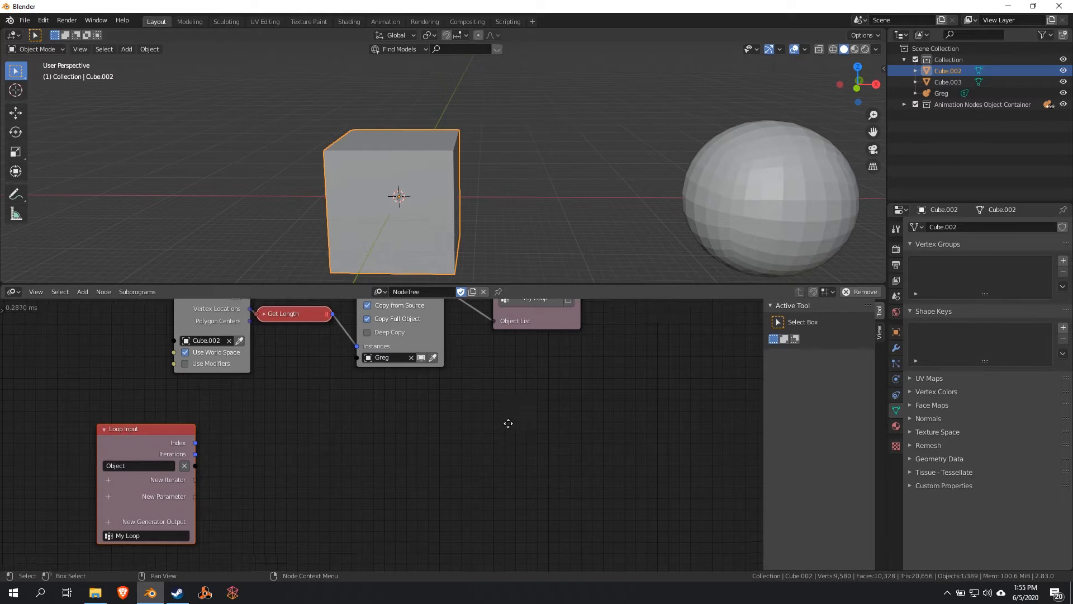
{"action": "middle_click_drag", "start_coordinate": [508, 421], "coordinate": [360, 484]}
{"action": "mouse_move", "coordinate": [419, 421]}
{"action": "middle_mouse_down"}
{"action": "mouse_move", "coordinate": [397, 452]}
{"action": "mouse_move", "coordinate": [440, 418]}
{"action": "middle_mouse_up"}
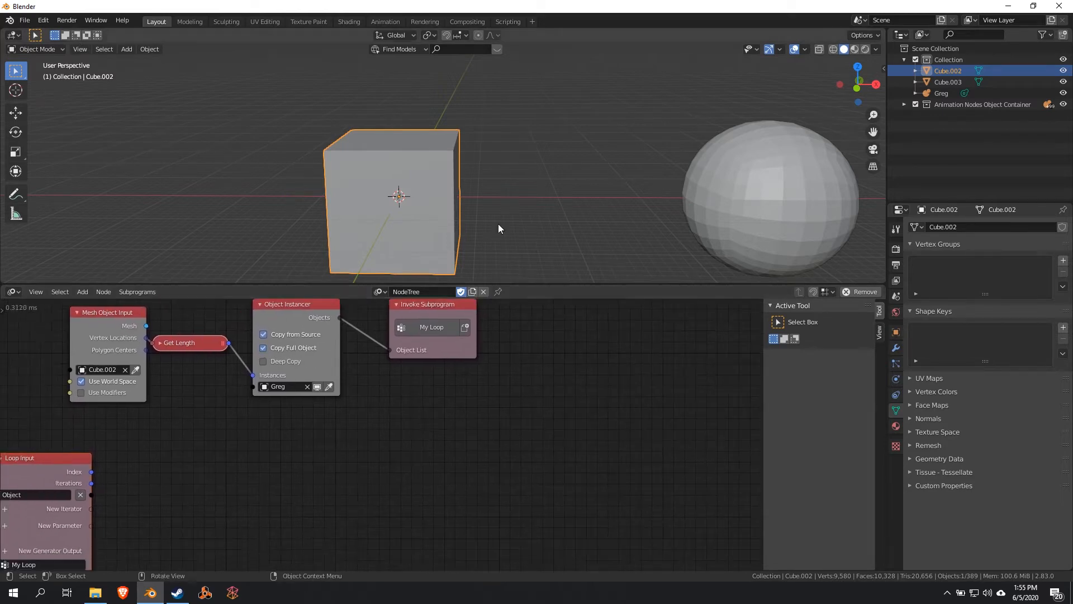
{"action": "scroll", "coordinate": [498, 229], "scroll_direction": "down", "scroll_amount": 2}
{"action": "key", "text": "Tab"}
{"action": "key", "text": "Tab"}
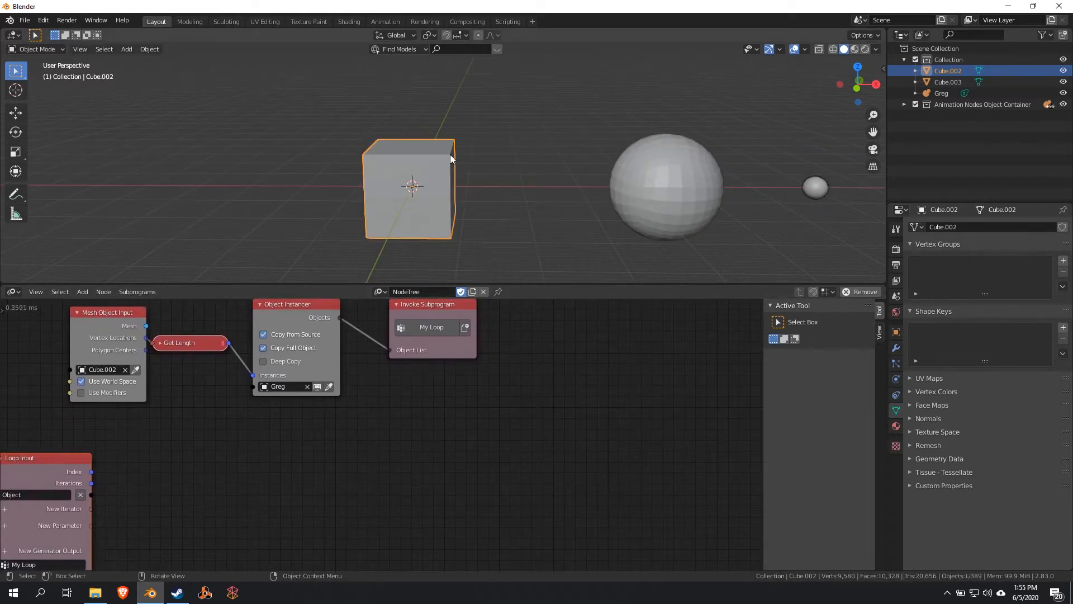
{"action": "left_click", "coordinate": [655, 166]}
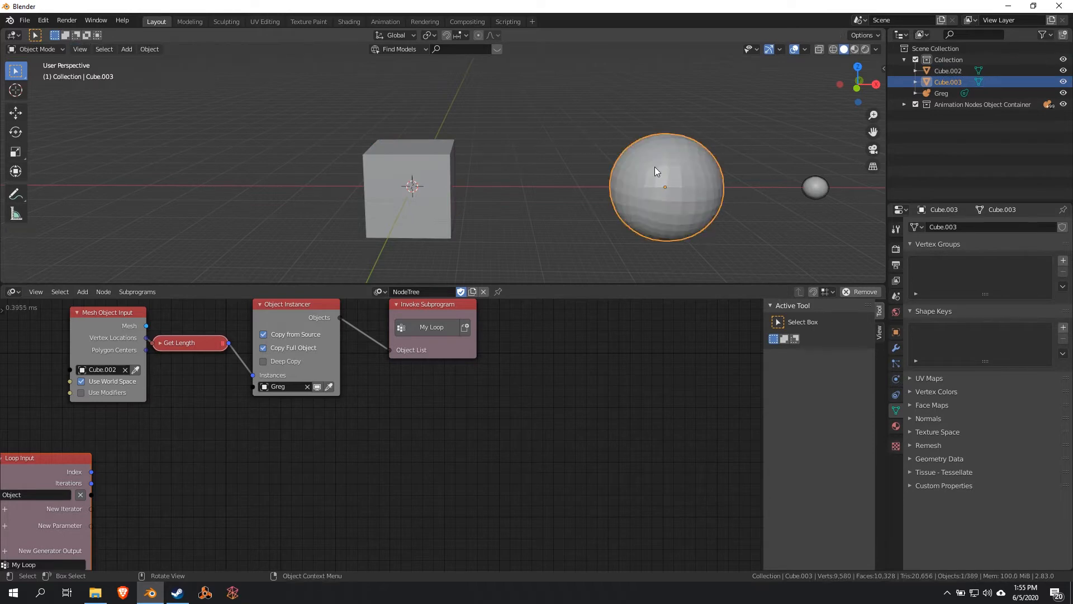
{"action": "left_click", "coordinate": [431, 218]}
Step: Add a Vector List iterator named Start to the Loop Input node
{"action": "middle_click_drag", "start_coordinate": [142, 504], "coordinate": [279, 447]}
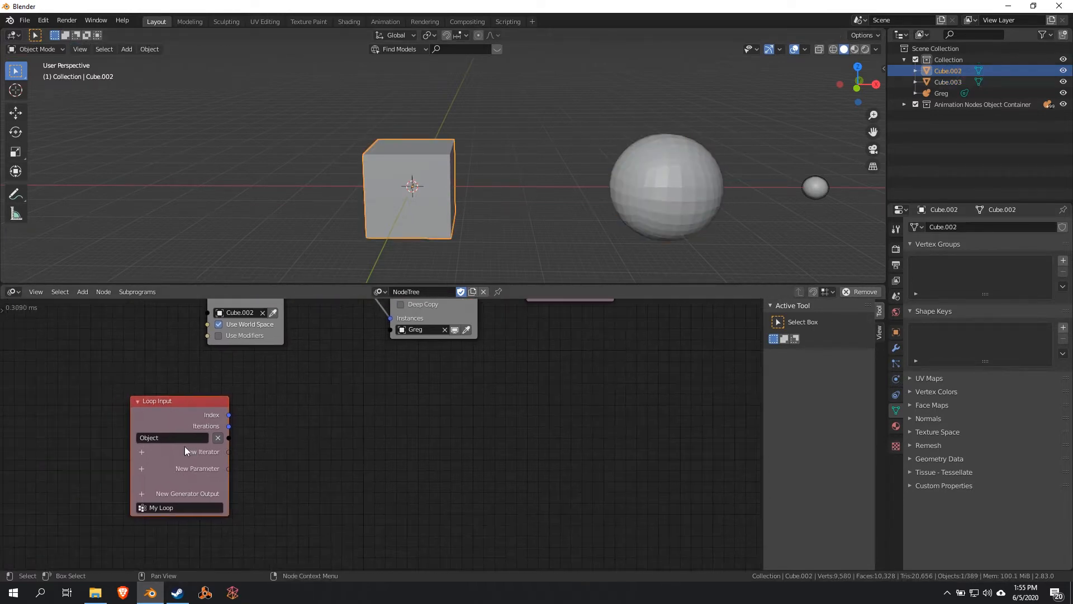
{"action": "left_click", "coordinate": [140, 455]}
{"action": "type", "text": "vector l"}
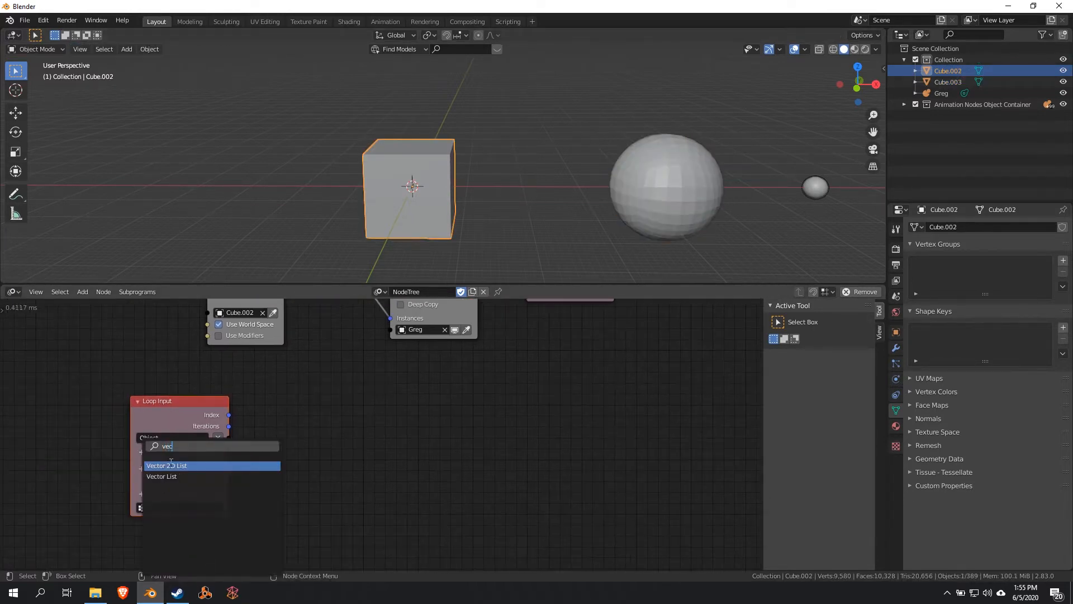
{"action": "key", "text": "Return"}
{"action": "type", "text": "St"}
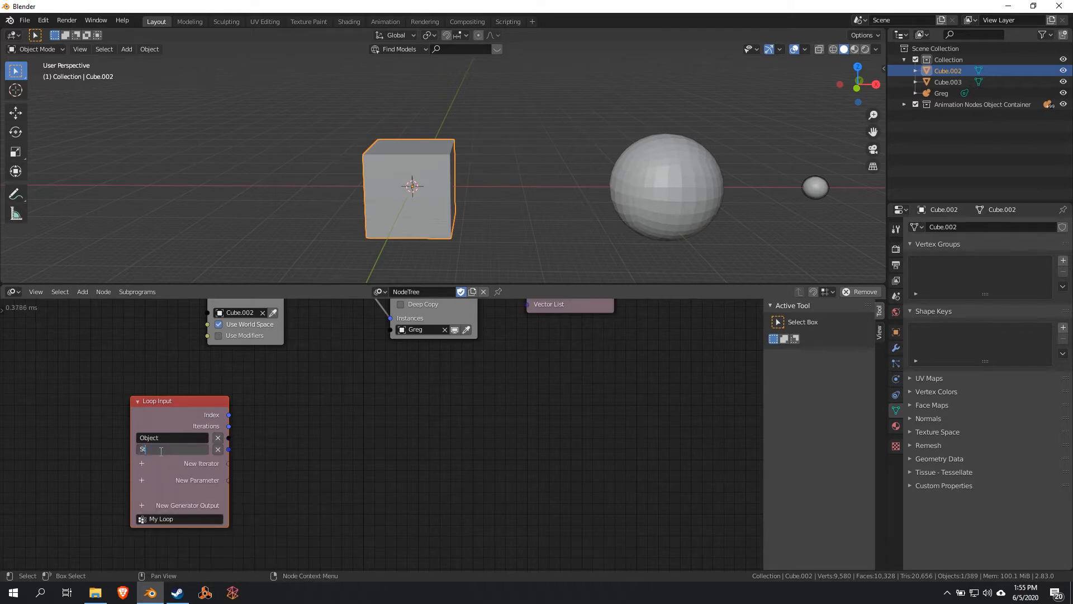
{"action": "type", "text": "art"}
{"action": "key", "text": "Return"}
Step: Add a second Vector List iterator to the Loop Input node and name it Finish
{"action": "left_click", "coordinate": [142, 464]}
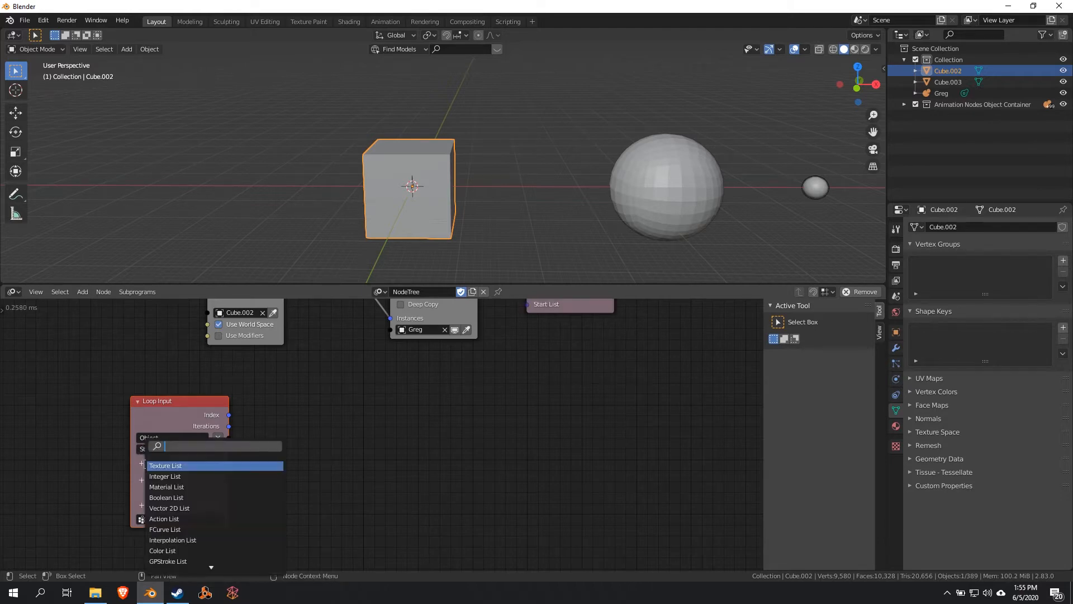
{"action": "type", "text": "vec"}
{"action": "left_click", "coordinate": [162, 476]}
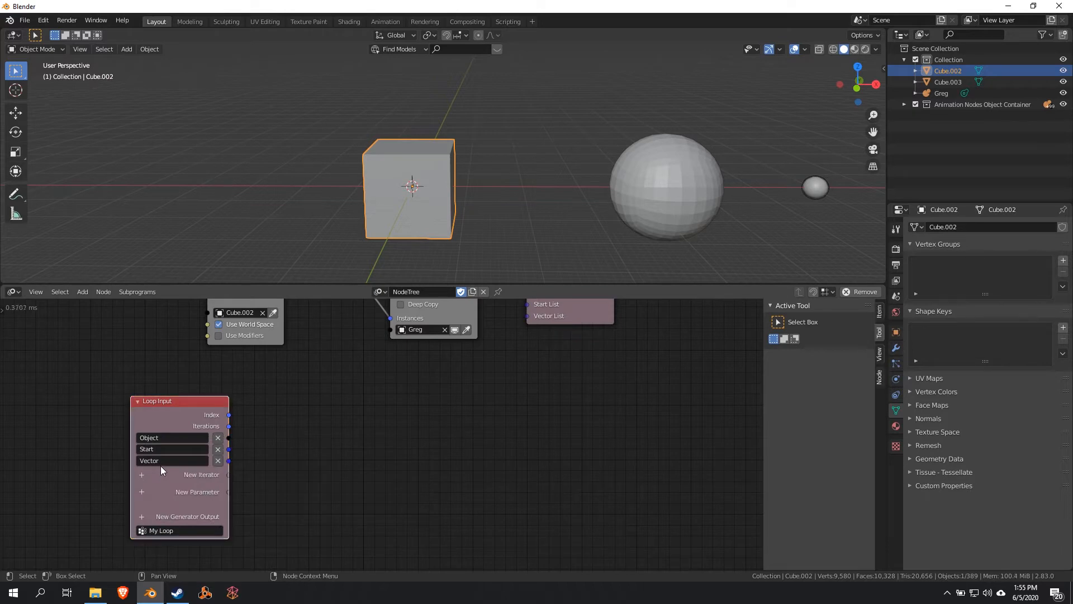
{"action": "type", "text": "Finish"}
{"action": "key", "text": "Return"}
Step: Link the cube's Vertex Locations output to the Start List input of the Invoke Subprogram node
{"action": "middle_click_drag", "start_coordinate": [433, 420], "coordinate": [324, 520]}
{"action": "scroll", "coordinate": [203, 429], "scroll_direction": "up", "scroll_amount": 2}
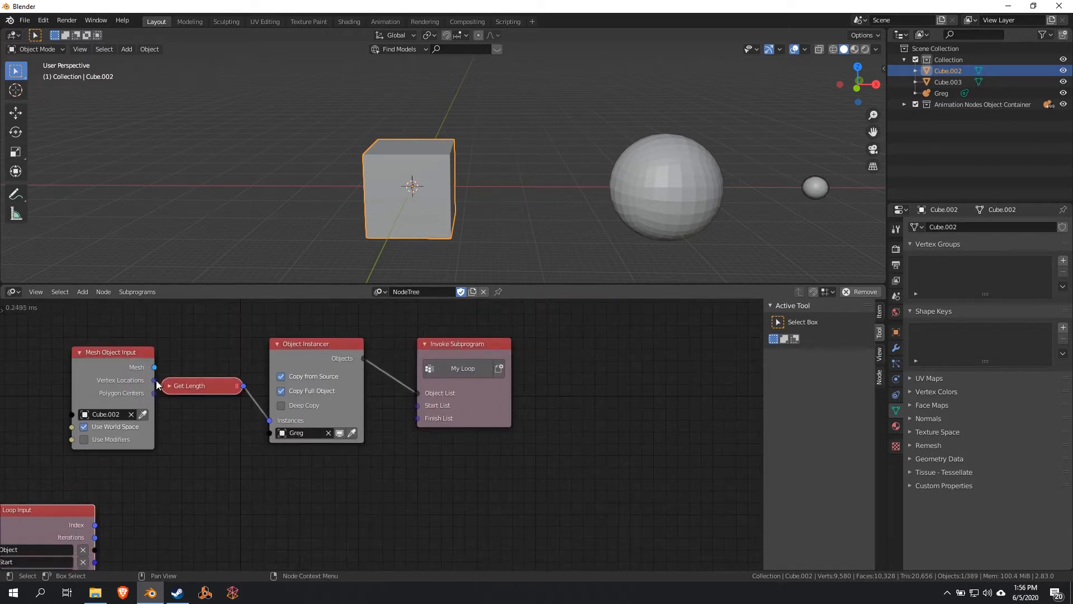
{"action": "left_click_drag", "start_coordinate": [161, 386], "coordinate": [417, 405]}
Step: Duplicate the Mesh Object Input node for the sphere and link its Vertex Locations to the Invoke Subprogram node's Finish List
{"action": "middle_click_drag", "start_coordinate": [128, 346], "coordinate": [152, 383]}
{"action": "key", "text": "shift+d"}
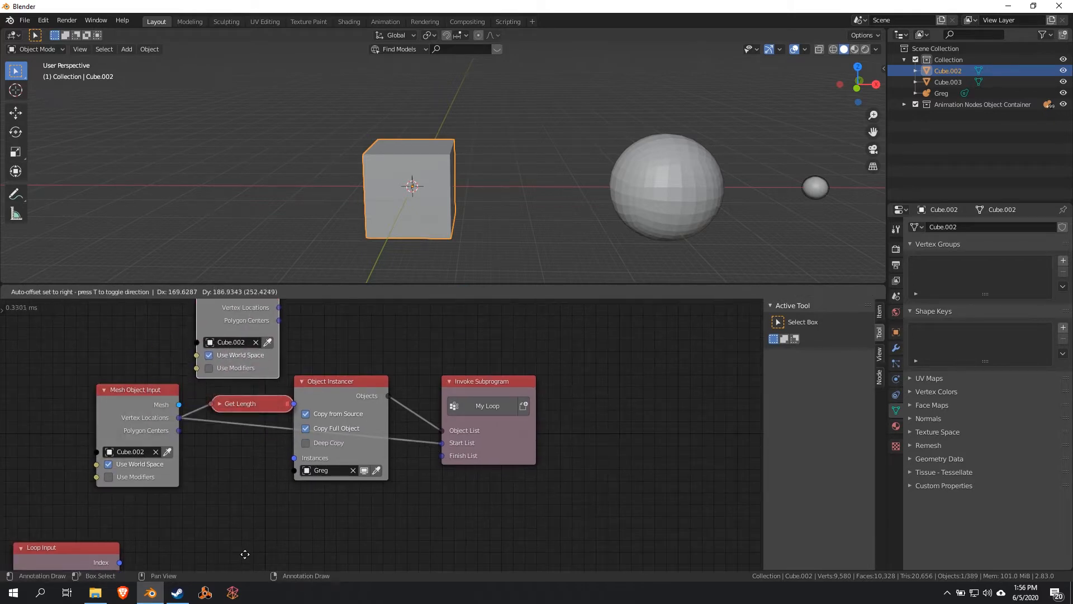
{"action": "left_click", "coordinate": [252, 271]}
{"action": "left_click", "coordinate": [648, 205]}
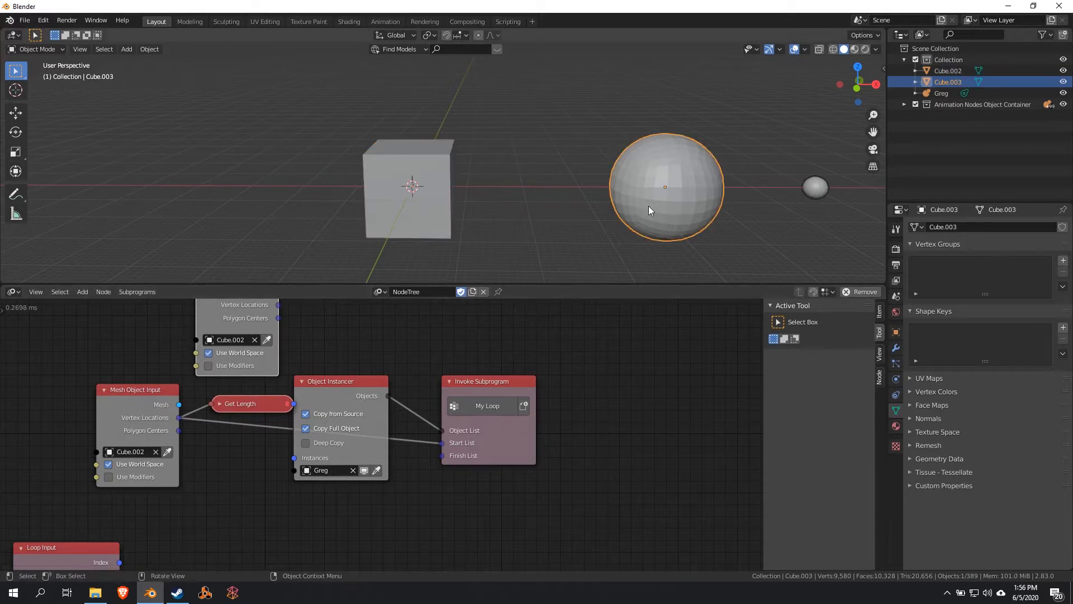
{"action": "left_click", "coordinate": [267, 339]}
{"action": "middle_click_drag", "start_coordinate": [335, 328], "coordinate": [247, 388]}
{"action": "left_click_drag", "start_coordinate": [191, 364], "coordinate": [361, 516]}
Step: Rename the cube object Cube.002 to sqcube
{"action": "left_click", "coordinate": [945, 72]}
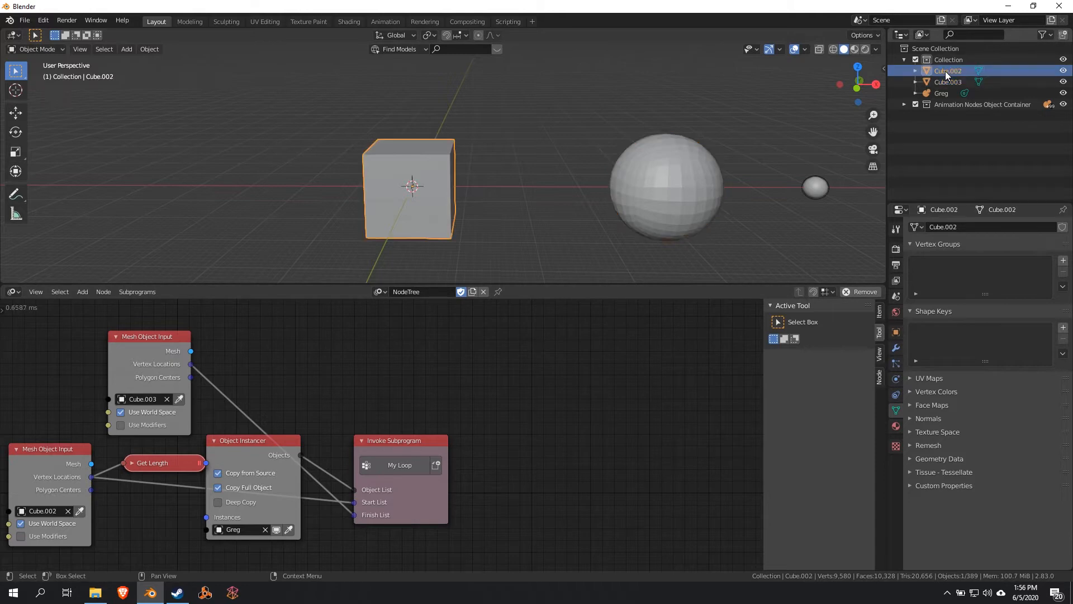
{"action": "double_click", "coordinate": [945, 71]}
{"action": "type", "text": "sqcube"}
{"action": "key", "text": "Return"}
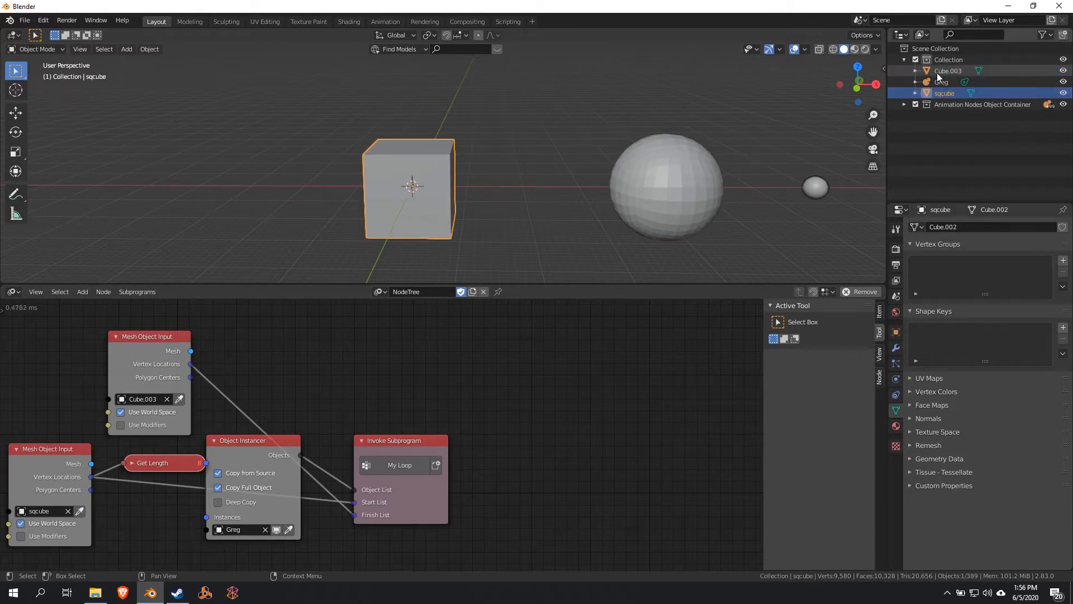
Step: Rename the round object Cube.003 to sphere
{"action": "left_click", "coordinate": [693, 153]}
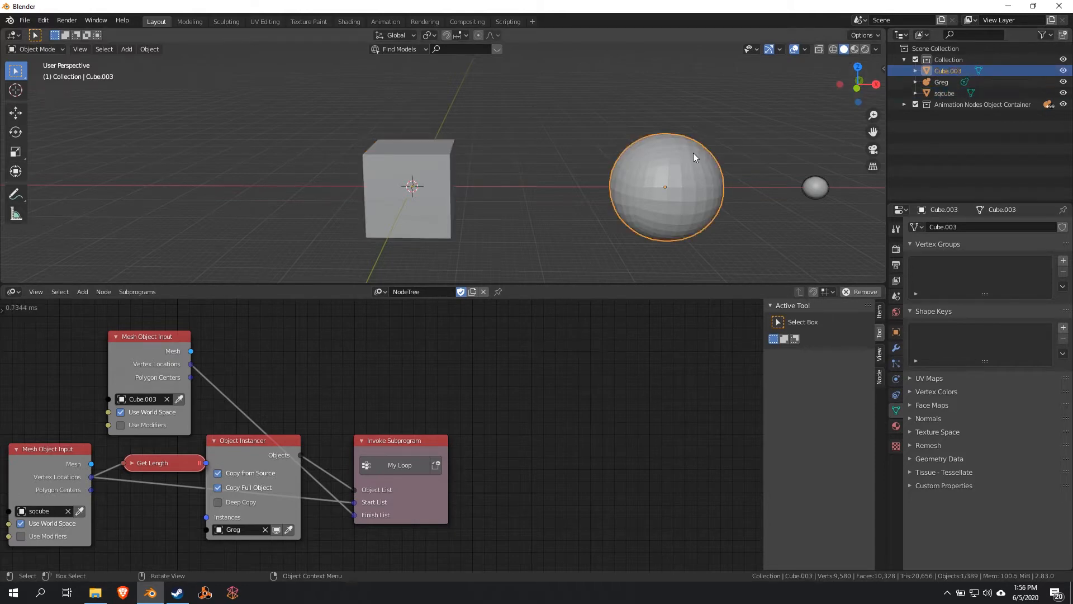
{"action": "double_click", "coordinate": [941, 70]}
{"action": "type", "text": "sphere"}
{"action": "key", "text": "Return"}
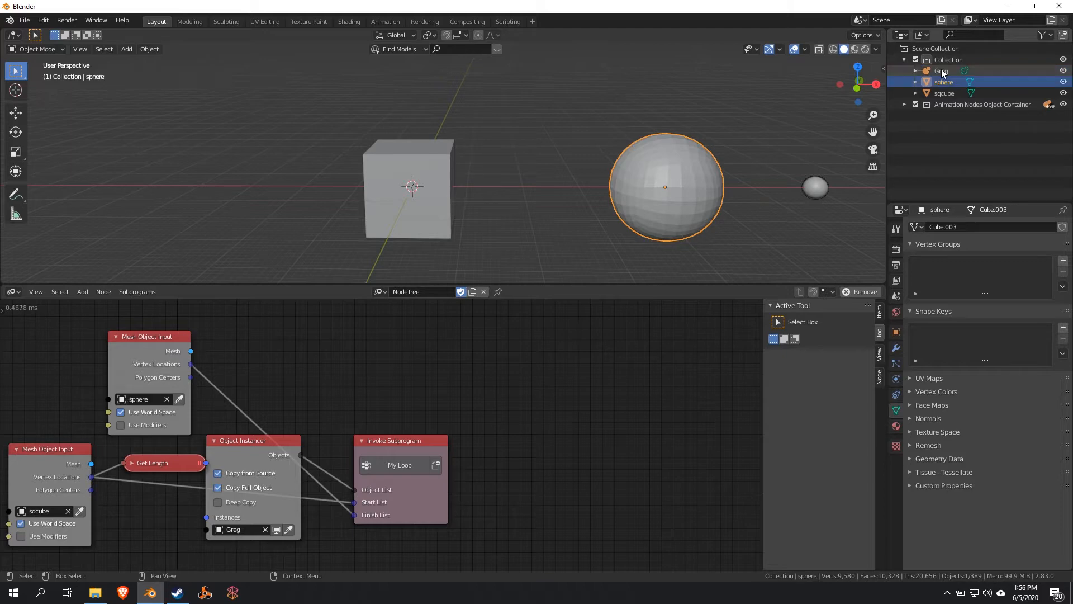
Step: Add an Object Transforms Output node beside the Loop Input node
{"action": "scroll", "coordinate": [519, 179], "scroll_direction": "down", "scroll_amount": 4}
{"action": "middle_click_drag", "start_coordinate": [528, 212], "coordinate": [564, 174], "text": "shift"}
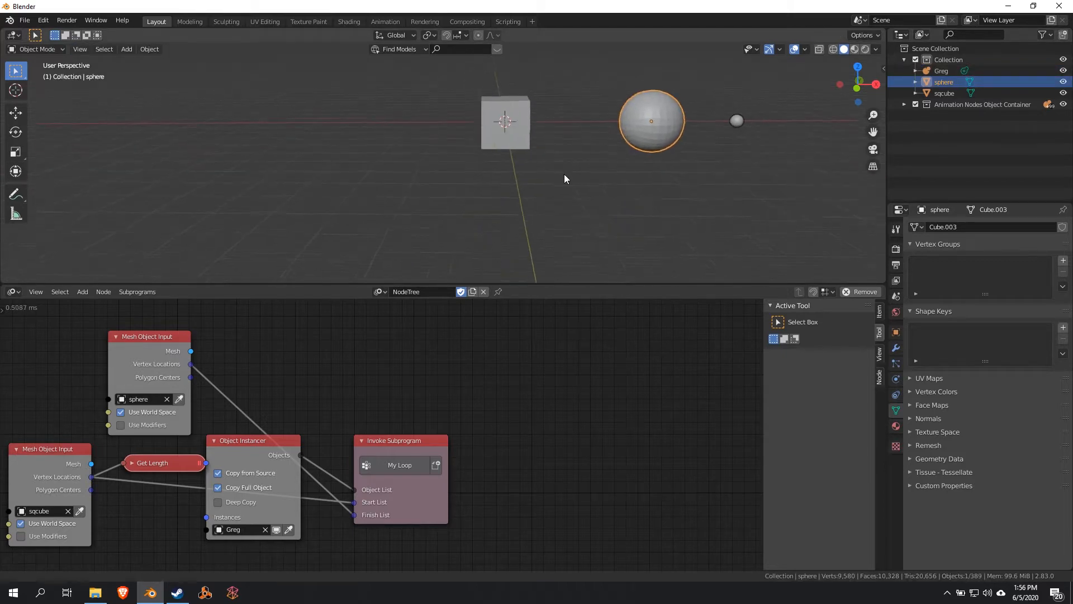
{"action": "scroll", "coordinate": [478, 498], "scroll_direction": "down", "scroll_amount": 1}
{"action": "middle_click_drag", "start_coordinate": [478, 497], "coordinate": [627, 326]}
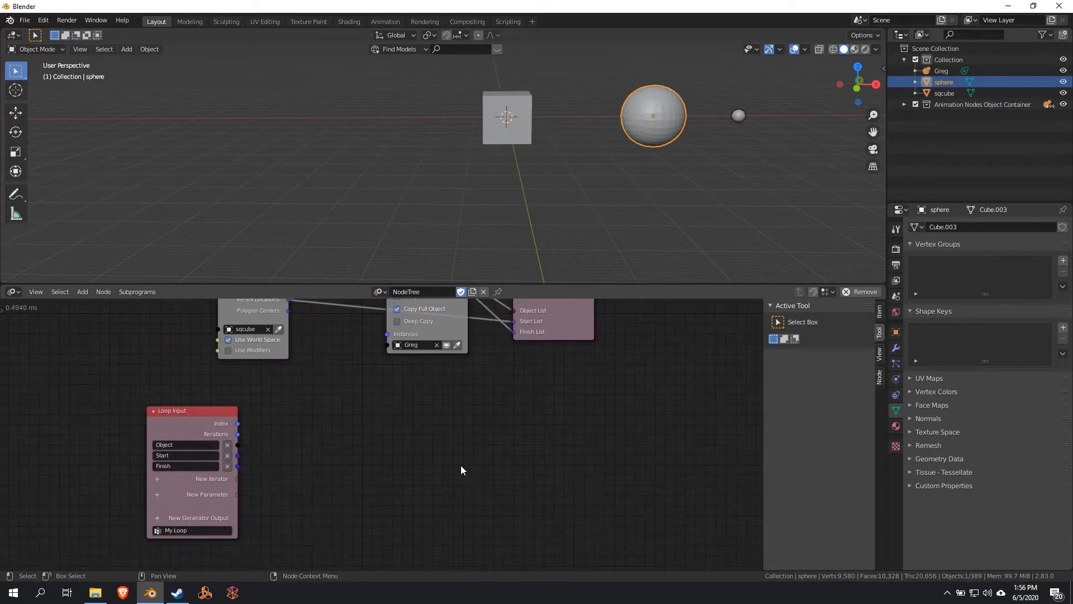
{"action": "key", "text": "shift+a"}
{"action": "mouse_move", "coordinate": [452, 350]}
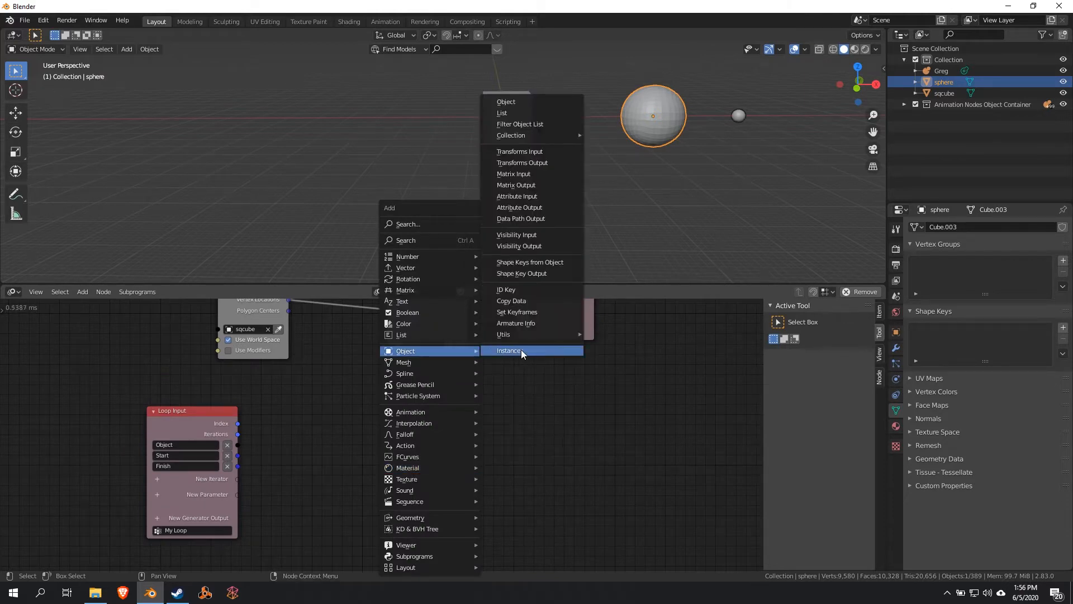
{"action": "left_click", "coordinate": [550, 163]}
Step: Link the Loop Input's Object output to the Object Transforms Output node and enable its X, Y and Z location
{"action": "middle_click_drag", "start_coordinate": [302, 462], "coordinate": [276, 476]}
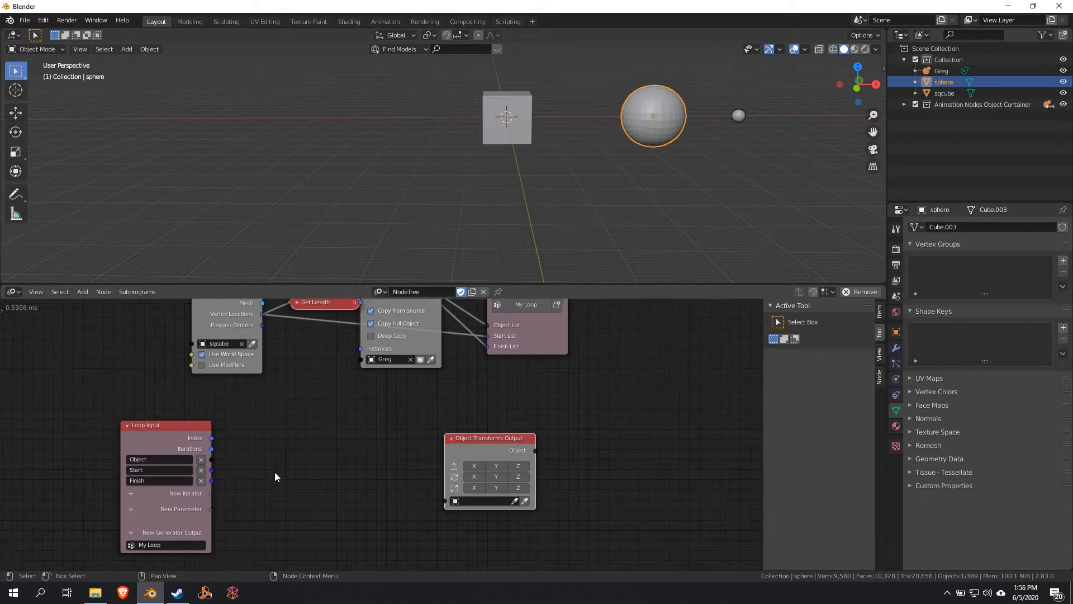
{"action": "left_click_drag", "start_coordinate": [212, 460], "coordinate": [445, 503]}
{"action": "left_click_drag", "start_coordinate": [472, 465], "coordinate": [516, 466]}
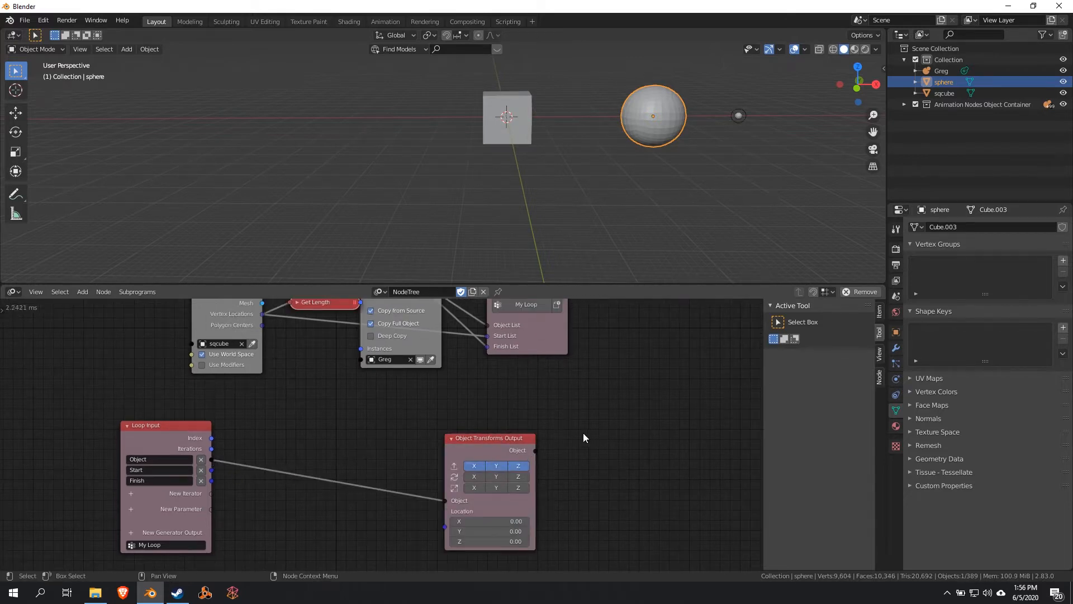
Step: Link the Loop Input's Start output to the Location input of the Object Transforms Output node
{"action": "scroll", "coordinate": [392, 363], "scroll_direction": "up", "scroll_amount": 3}
{"action": "left_click", "coordinate": [529, 129]}
{"action": "middle_click_drag", "start_coordinate": [406, 416], "coordinate": [396, 307]}
{"action": "left_click_drag", "start_coordinate": [156, 371], "coordinate": [461, 442]}
Step: Inspect the metaball instances on the cube and view the sphere's vertices in Edit Mode
{"action": "scroll", "coordinate": [583, 202], "scroll_direction": "up", "scroll_amount": 6}
{"action": "scroll", "coordinate": [633, 169], "scroll_direction": "down", "scroll_amount": 2}
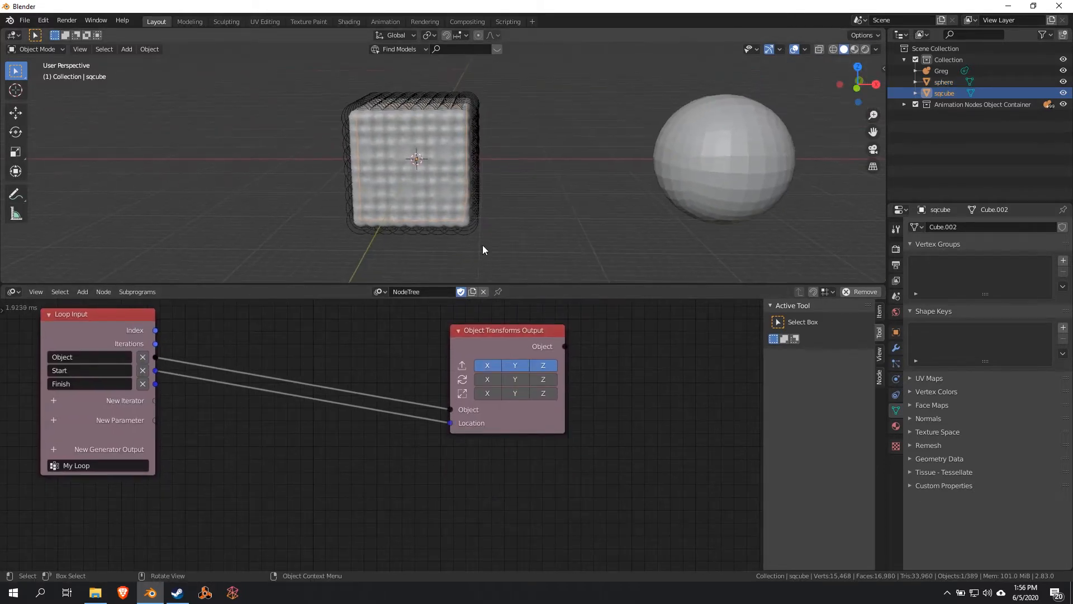
{"action": "scroll", "coordinate": [329, 78], "scroll_direction": "up", "scroll_amount": 5}
{"action": "scroll", "coordinate": [468, 139], "scroll_direction": "down", "scroll_amount": 7}
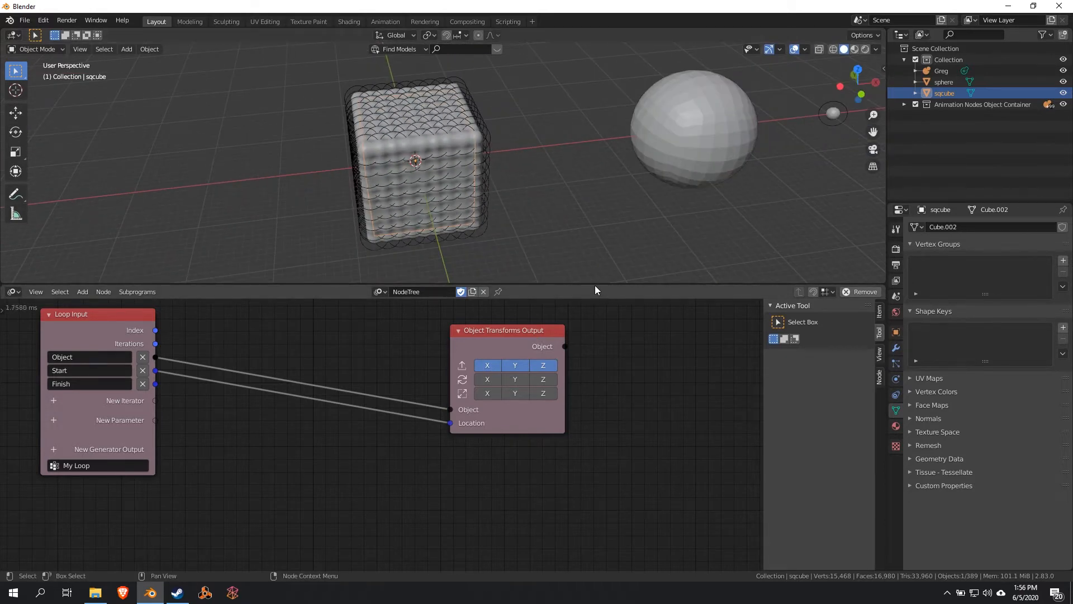
{"action": "left_click", "coordinate": [699, 125]}
{"action": "key", "text": "Tab"}
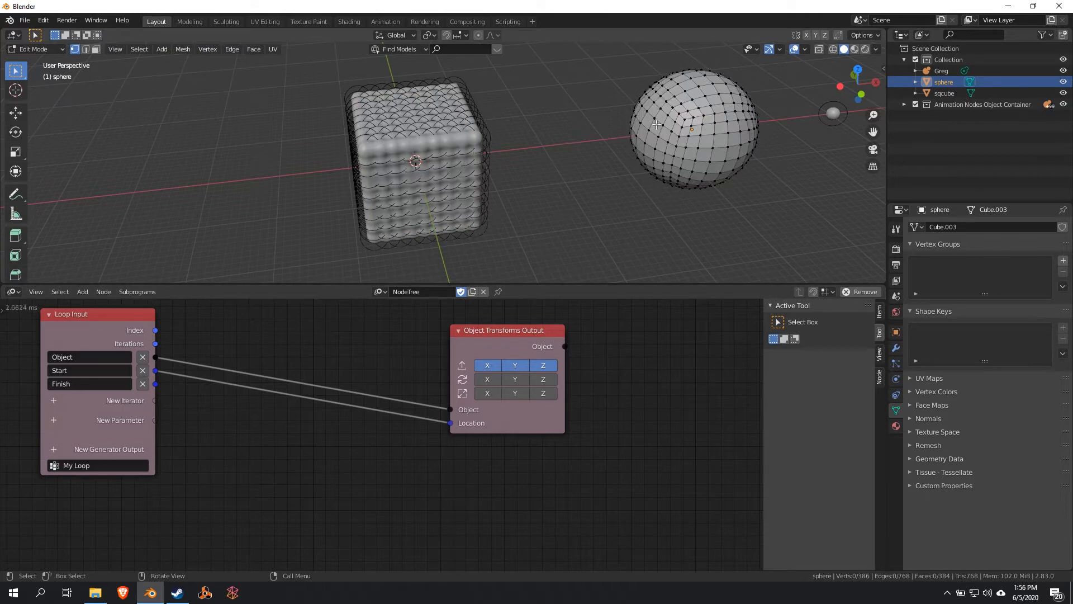
{"action": "key", "text": "Tab"}
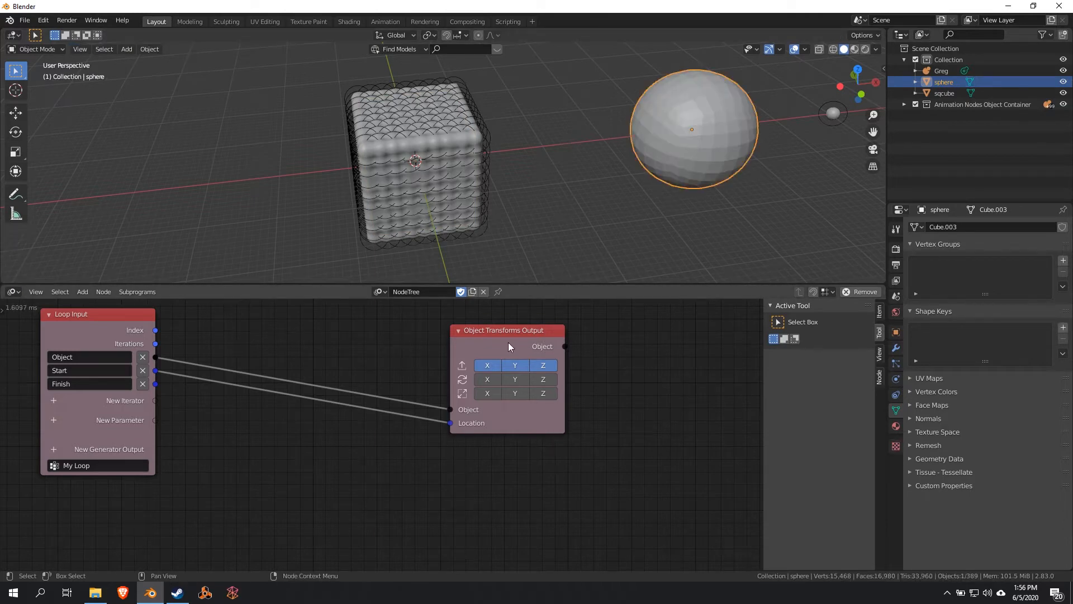
Step: Make room between the loop nodes and add an Animate Vector node below their links
{"action": "key", "text": "shift+a"}
{"action": "mouse_move", "coordinate": [366, 370]}
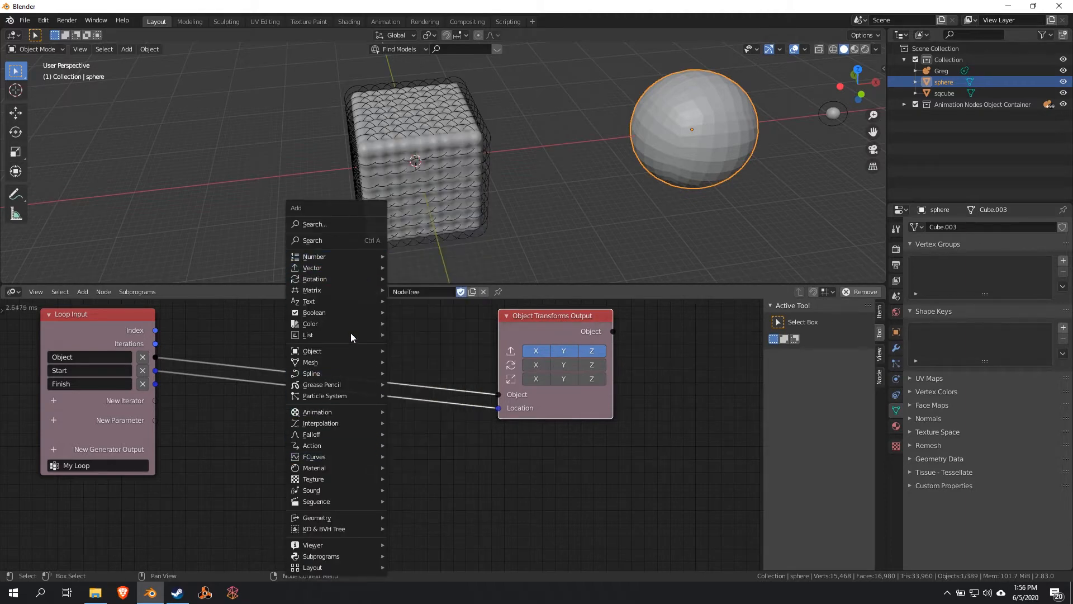
{"action": "mouse_move", "coordinate": [338, 411]}
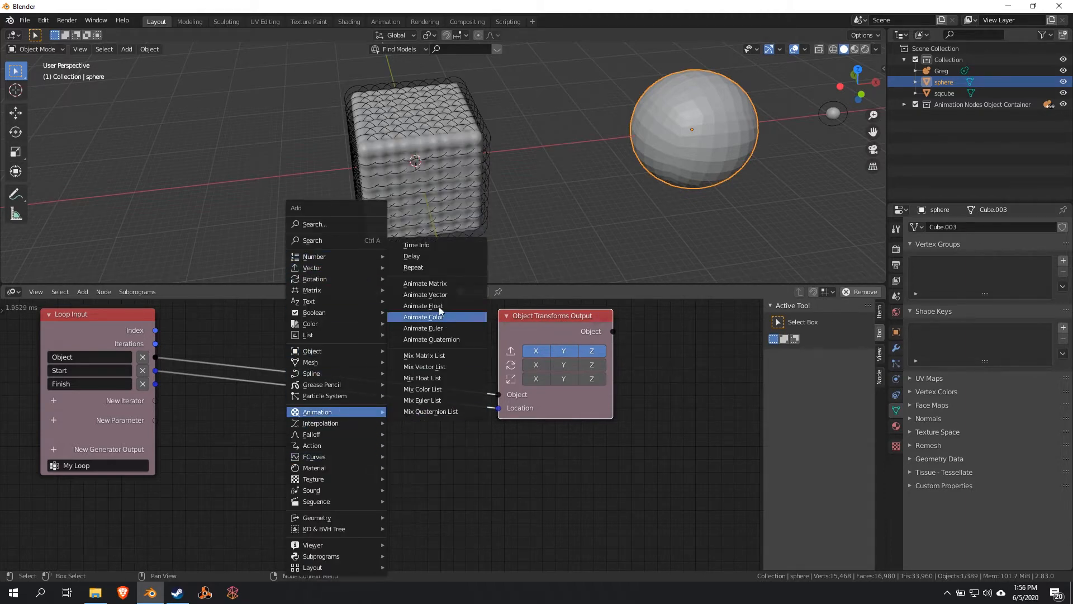
{"action": "left_click", "coordinate": [425, 295]}
{"action": "left_click", "coordinate": [325, 414]}
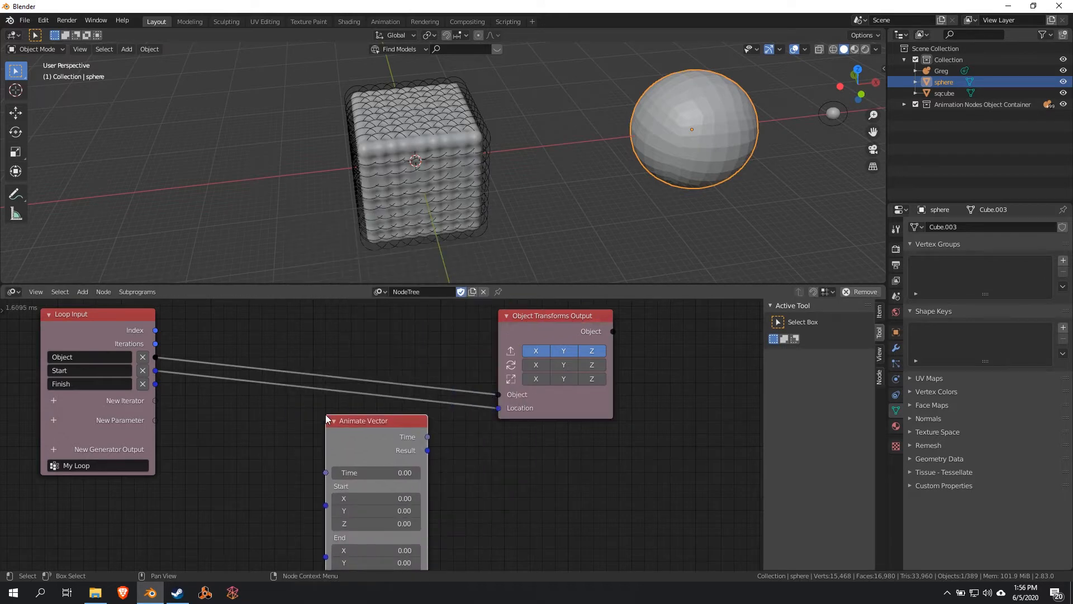
Step: Link the Loop Input's Start output to the Animate Vector node's Start input and shift the node away from the Loop Input
{"action": "middle_click_drag", "start_coordinate": [272, 480], "coordinate": [344, 432]}
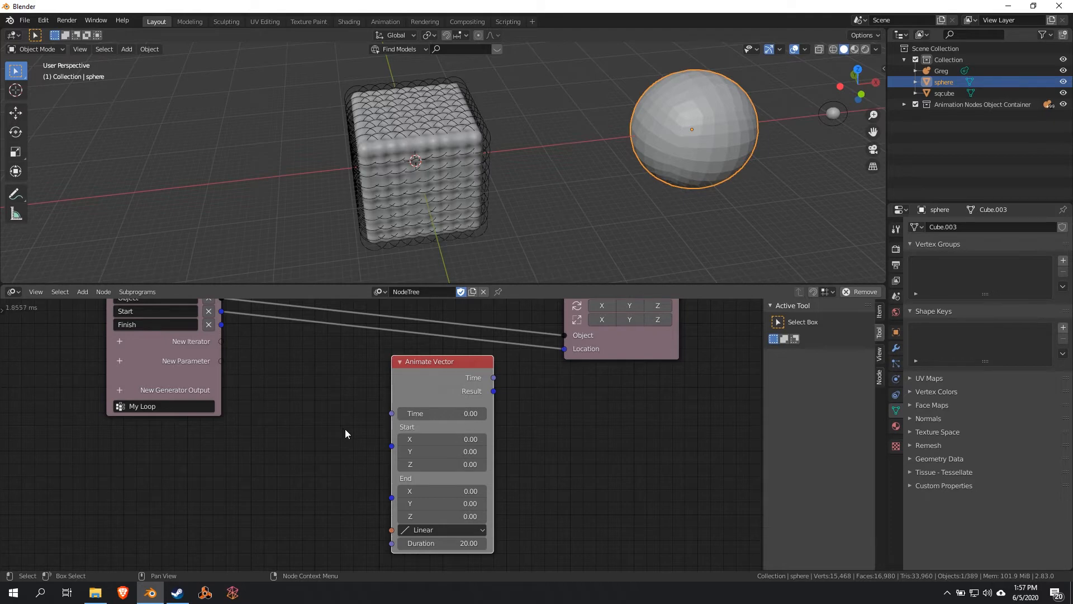
{"action": "middle_click_drag", "start_coordinate": [433, 360], "coordinate": [419, 377]}
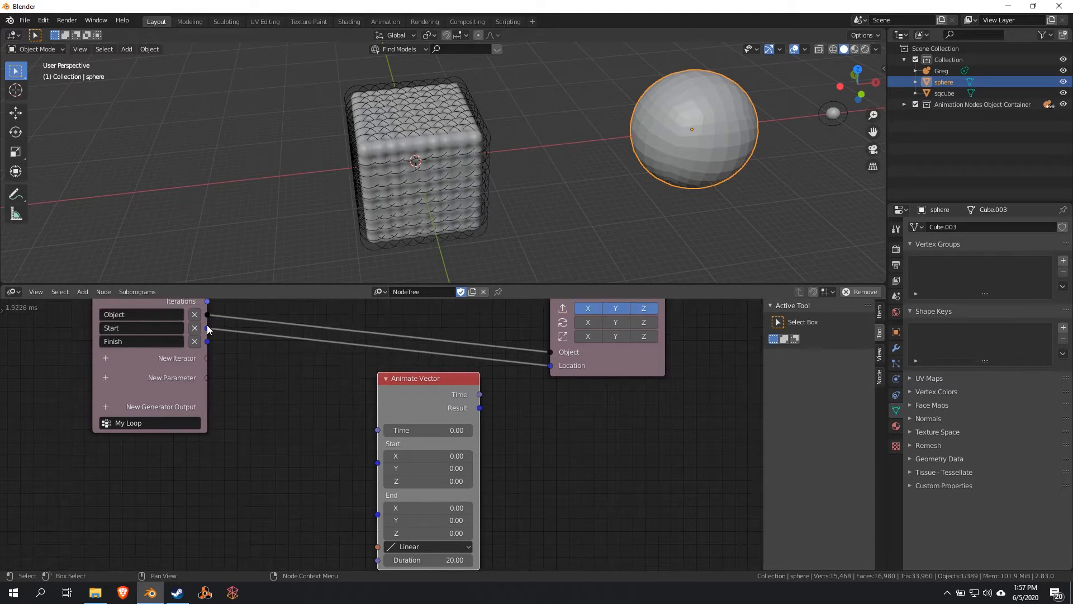
{"action": "left_click_drag", "start_coordinate": [207, 329], "coordinate": [379, 463]}
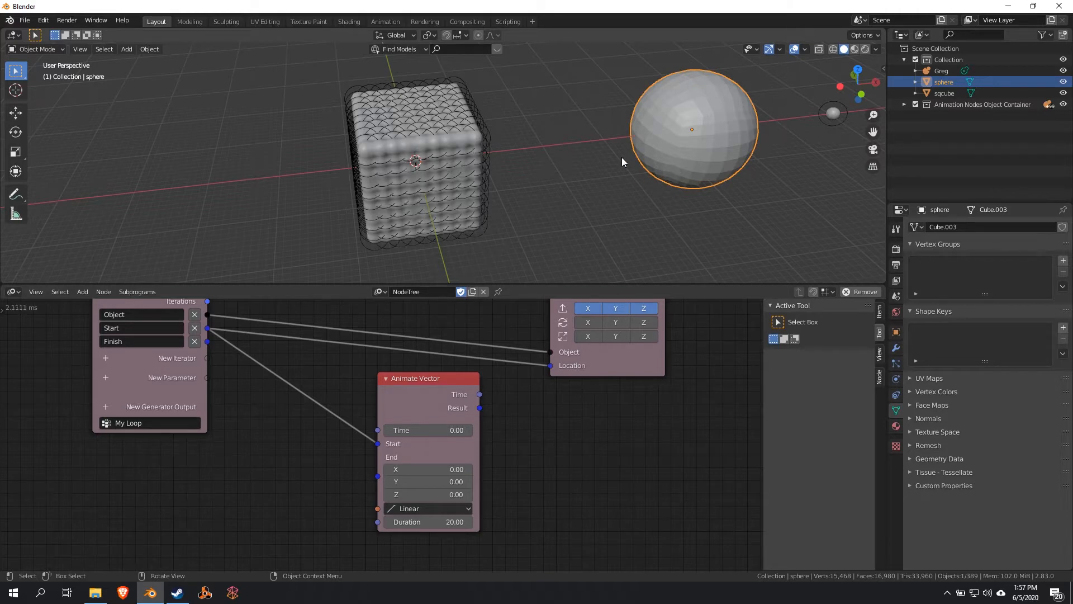
{"action": "left_click_drag", "start_coordinate": [435, 387], "coordinate": [458, 378]}
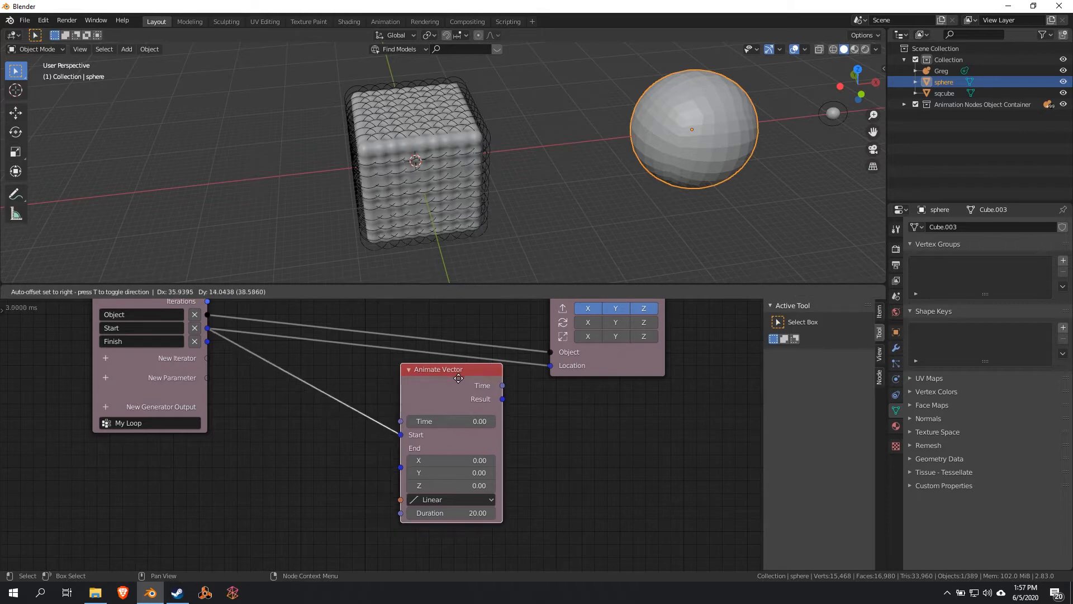
Step: Insert a Vector Math node on the link between the Loop Input's Start output and the Animate Vector node
{"action": "middle_click_drag", "start_coordinate": [389, 116], "coordinate": [411, 108]}
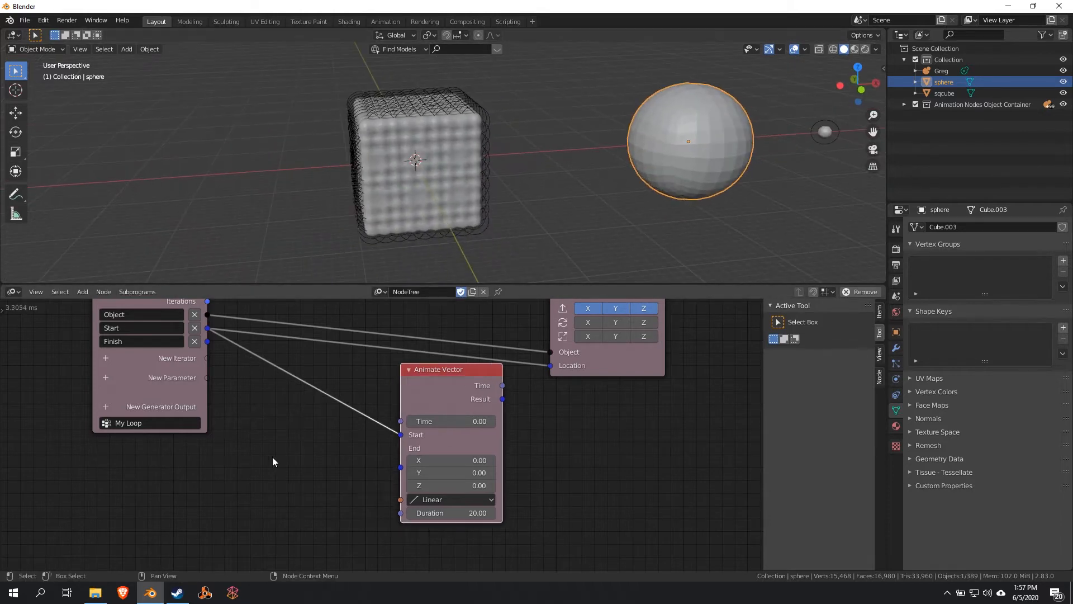
{"action": "key", "text": "shift+a"}
{"action": "mouse_move", "coordinate": [240, 270]}
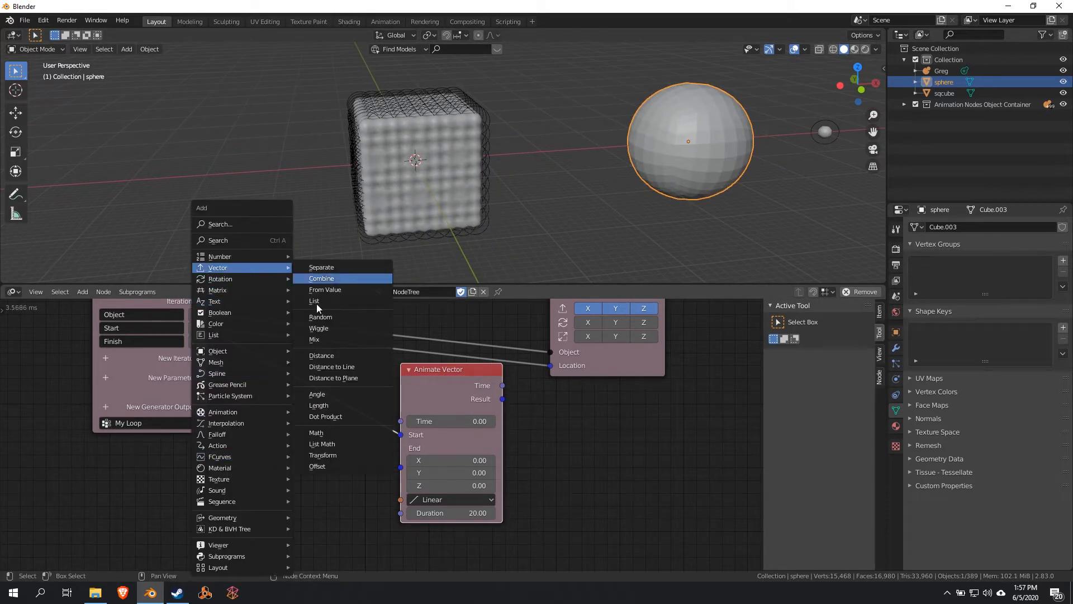
{"action": "left_click", "coordinate": [333, 431]}
{"action": "left_click", "coordinate": [260, 356]}
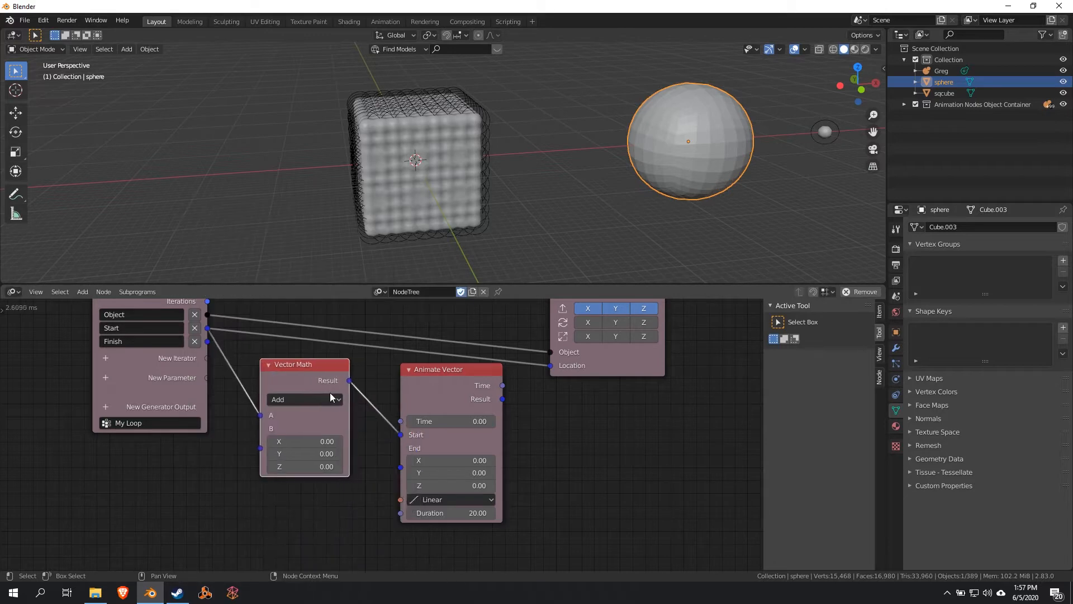
Step: Set the Vector Math node's B vector to 1 on X, Y and Z
{"action": "left_click", "coordinate": [321, 399]}
{"action": "left_click", "coordinate": [249, 407]}
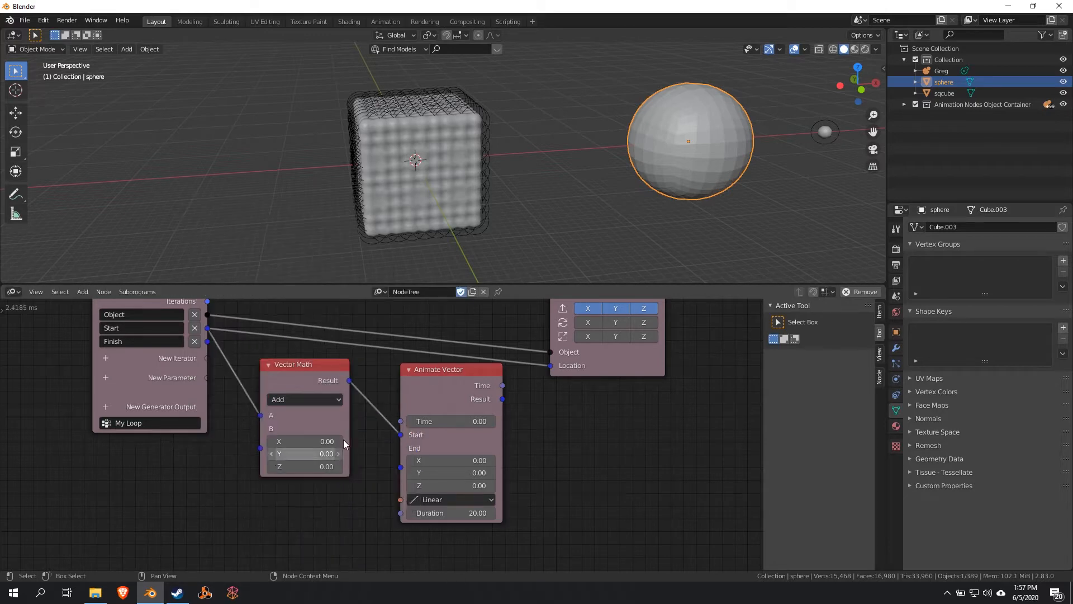
{"action": "left_click_drag", "start_coordinate": [318, 437], "coordinate": [318, 467]}
{"action": "type", "text": "1"}
{"action": "key", "text": "Return"}
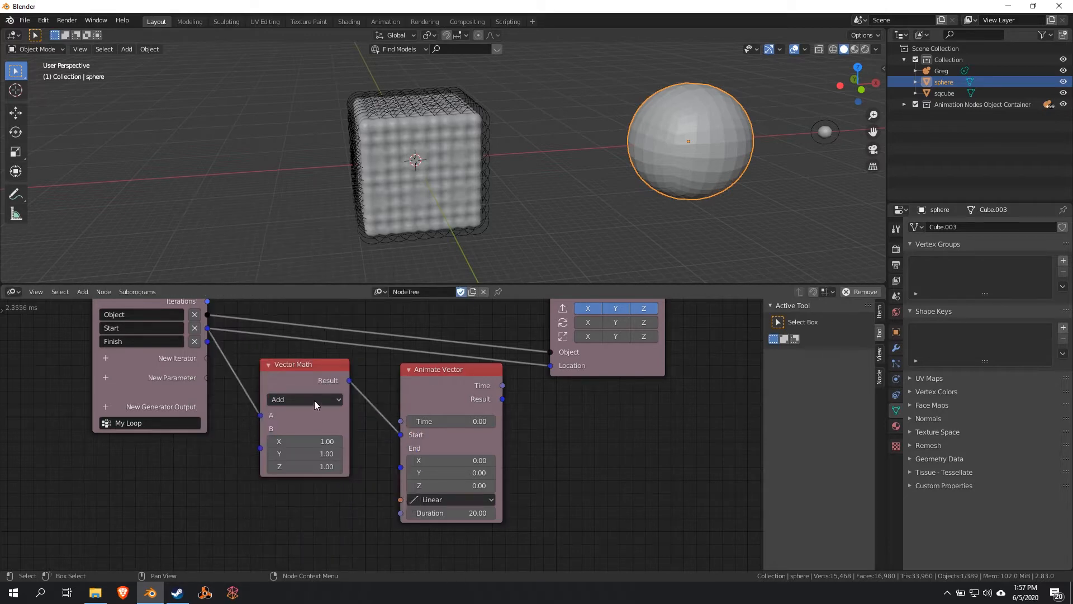
Step: Set the Vector Math operation to Multiply with a B vector of 2 on X, Y and Z
{"action": "left_click", "coordinate": [315, 399]}
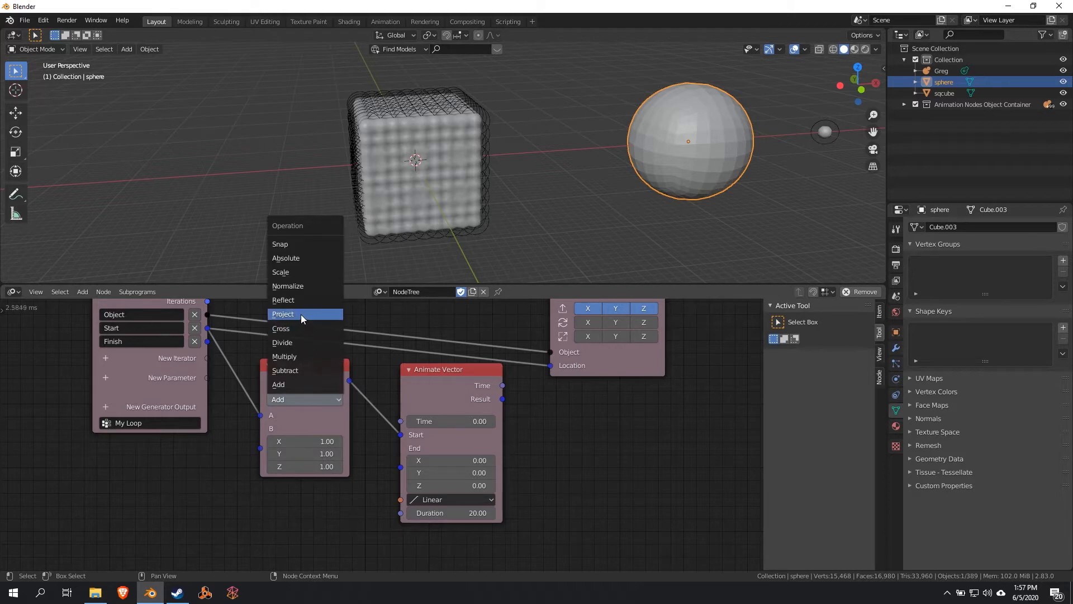
{"action": "left_click", "coordinate": [297, 356]}
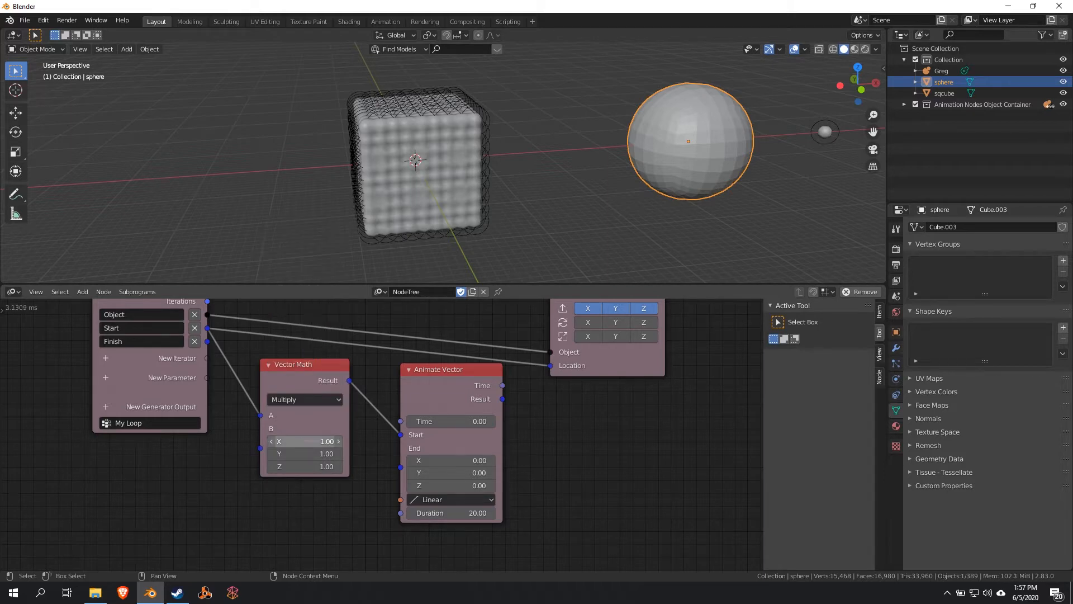
{"action": "left_click_drag", "start_coordinate": [306, 441], "coordinate": [307, 466]}
{"action": "type", "text": "2"}
{"action": "key", "text": "Return"}
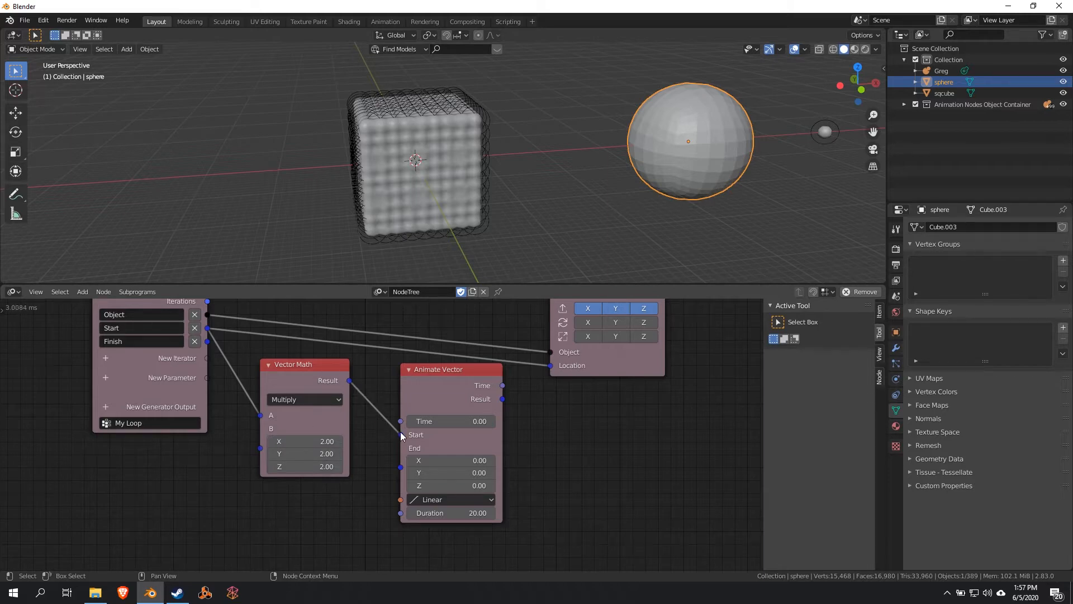
Step: Reroute the Vector Math result to the Animate Vector's End input and link the Loop Input's Start output to its Start input
{"action": "left_click_drag", "start_coordinate": [400, 433], "coordinate": [400, 467]}
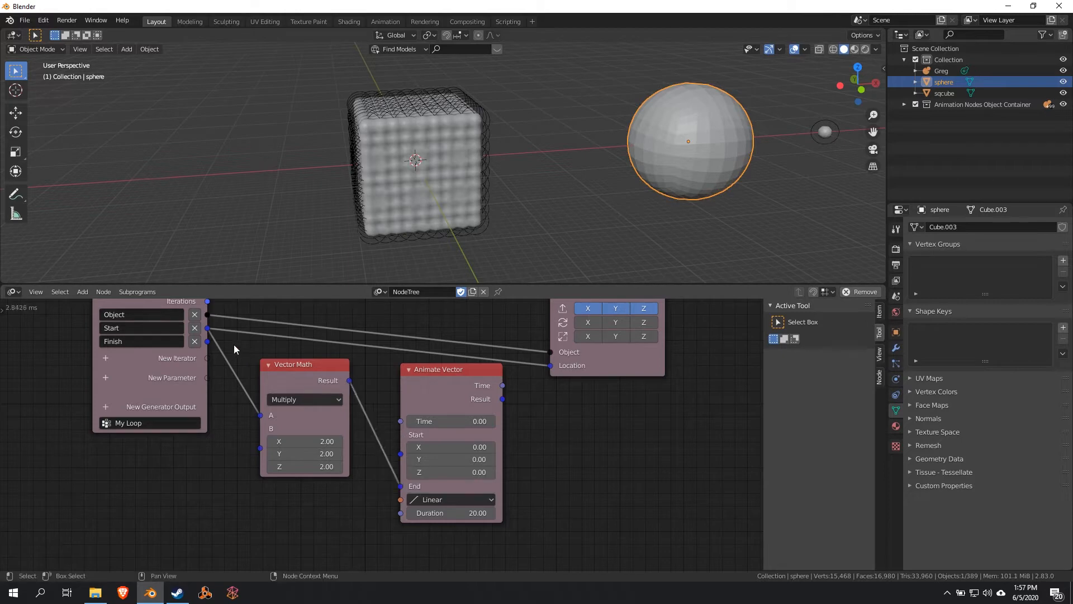
{"action": "left_click_drag", "start_coordinate": [207, 329], "coordinate": [405, 450]}
{"action": "middle_click_drag", "start_coordinate": [492, 216], "coordinate": [518, 229]}
{"action": "left_click_drag", "start_coordinate": [283, 383], "coordinate": [266, 446]}
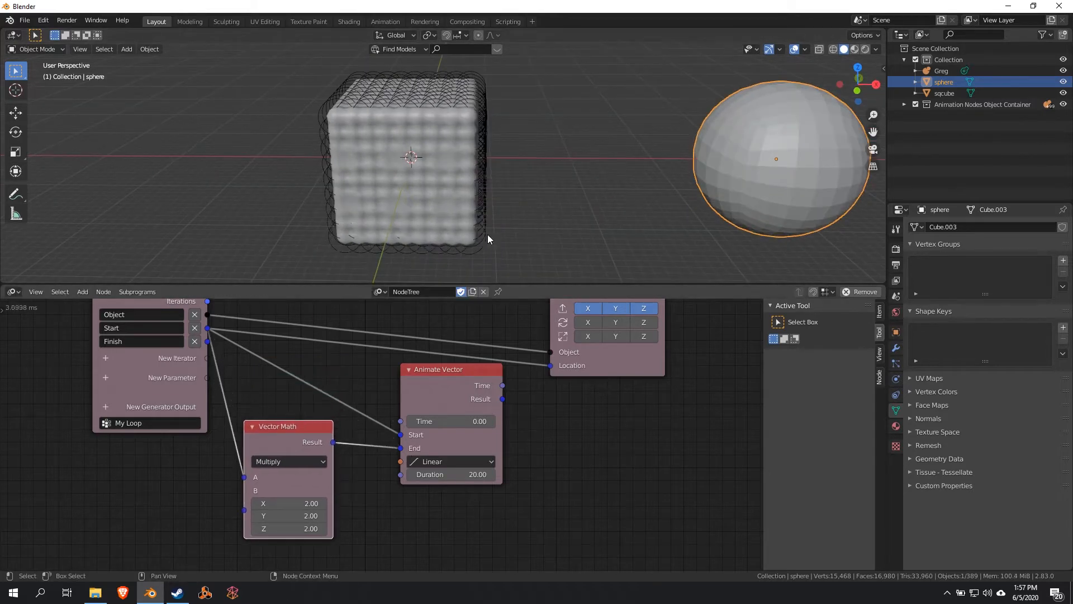
Step: Scrub the Animate Vector node's Time value to try out the movement between start and end positions
{"action": "middle_click_drag", "start_coordinate": [488, 182], "coordinate": [555, 173]}
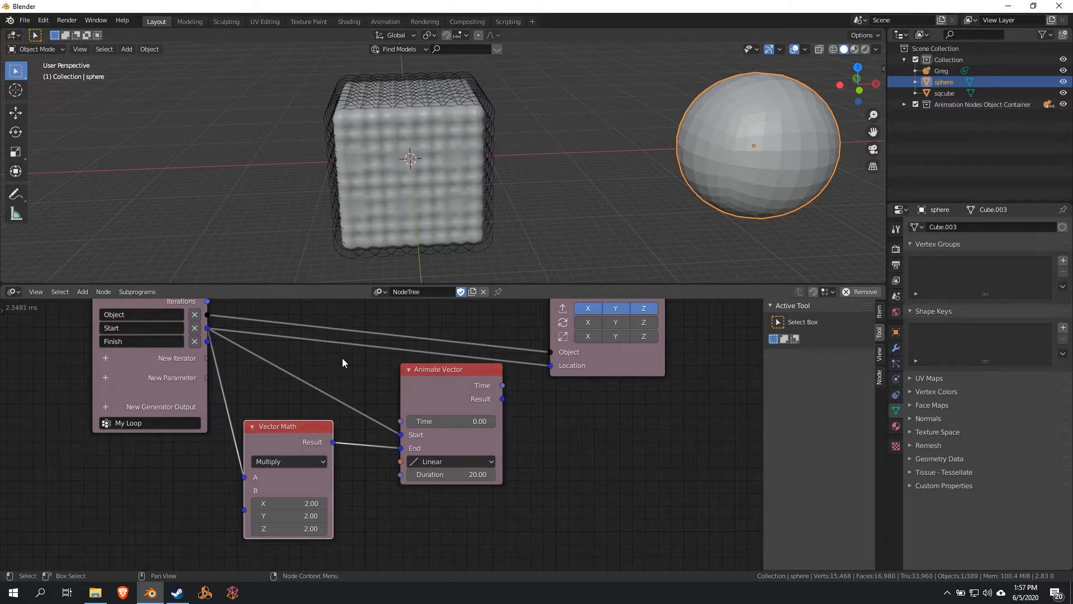
{"action": "left_click", "coordinate": [494, 110]}
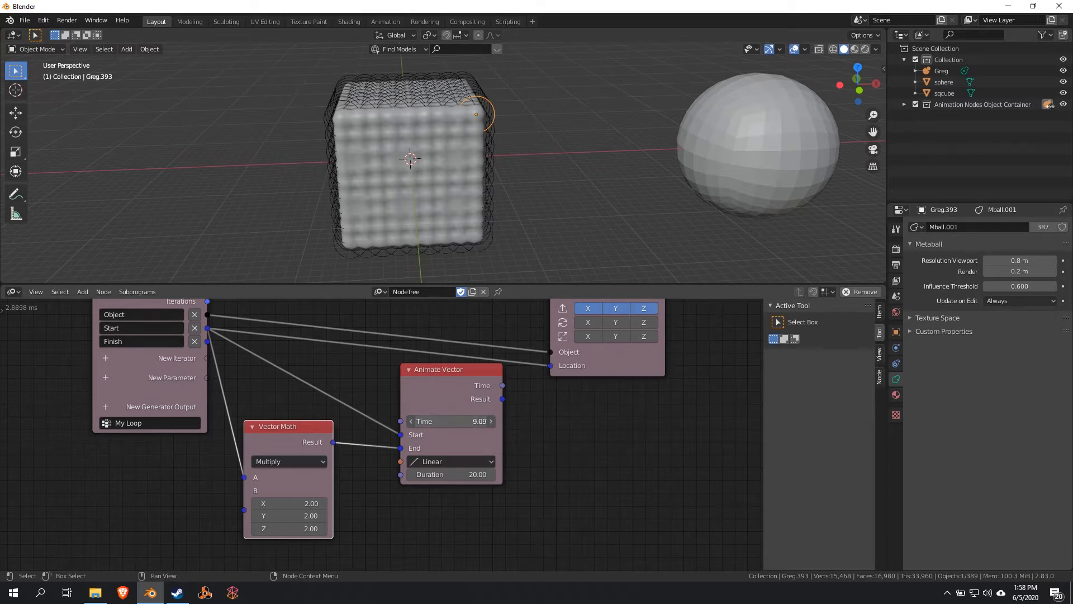
{"action": "left_click_drag", "start_coordinate": [477, 423], "coordinate": [432, 423]}
{"action": "middle_click_drag", "start_coordinate": [600, 432], "coordinate": [540, 561]}
{"action": "scroll", "coordinate": [432, 413], "scroll_direction": "down", "scroll_amount": 2}
{"action": "middle_click_drag", "start_coordinate": [432, 412], "coordinate": [398, 528]}
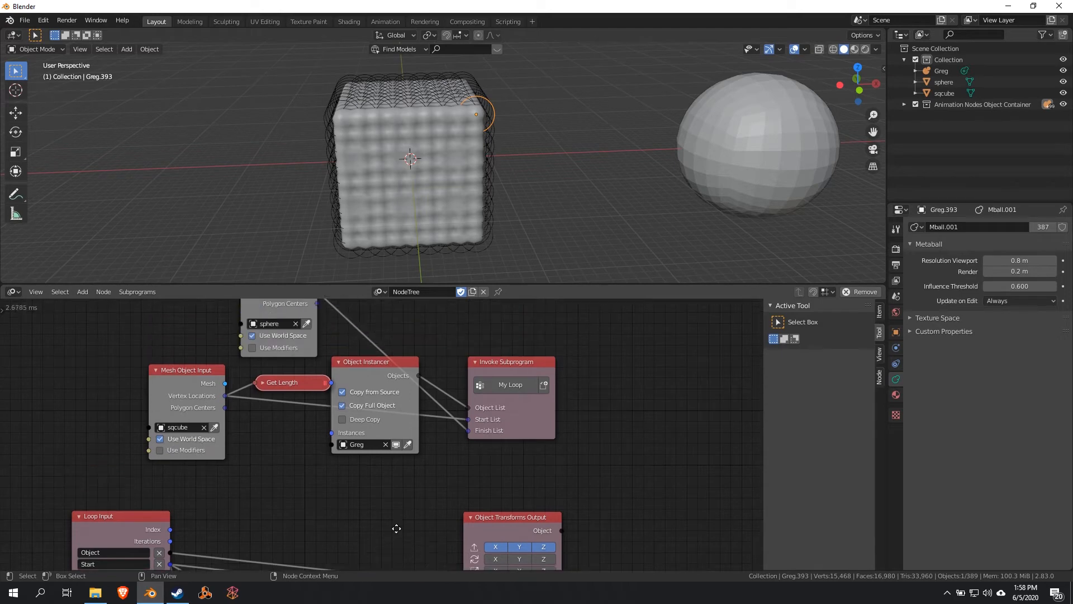
Step: Reposition the Animate Vector node and scrub its Time value to 28.68 to try out the outward spread of the metaballs
{"action": "middle_click_drag", "start_coordinate": [406, 481], "coordinate": [470, 285]}
{"action": "scroll", "coordinate": [337, 419], "scroll_direction": "up", "scroll_amount": 2}
{"action": "scroll", "coordinate": [337, 419], "scroll_direction": "up", "scroll_amount": 1}
{"action": "middle_click_drag", "start_coordinate": [337, 420], "coordinate": [339, 390]}
{"action": "left_click_drag", "start_coordinate": [520, 395], "coordinate": [573, 359]}
{"action": "scroll", "coordinate": [433, 504], "scroll_direction": "down", "scroll_amount": 1}
{"action": "scroll", "coordinate": [433, 504], "scroll_direction": "down", "scroll_amount": 3}
{"action": "middle_click_drag", "start_coordinate": [448, 523], "coordinate": [387, 537]}
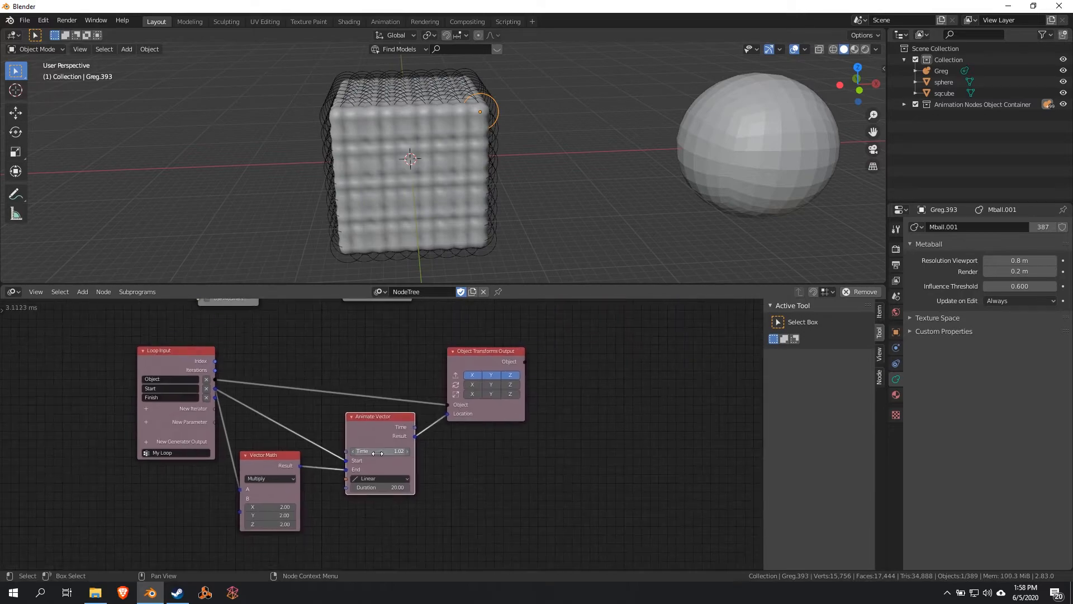
{"action": "left_click_drag", "start_coordinate": [383, 451], "coordinate": [576, 451]}
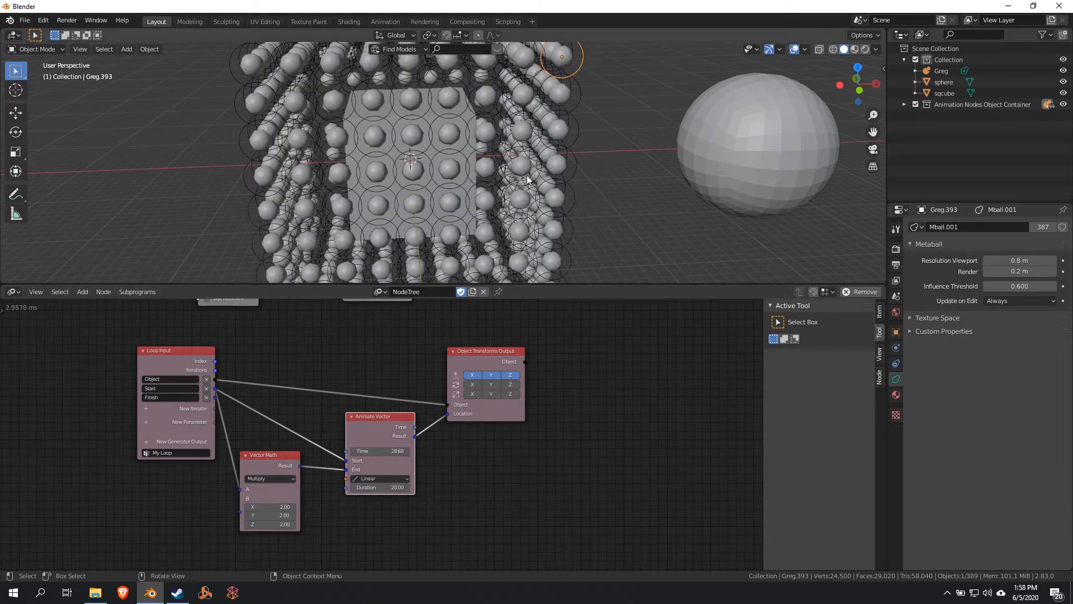
Step: Select the sphere in the viewport and move the Object Transforms Output node farther from Animate Vector to make room between them
{"action": "middle_click_drag", "start_coordinate": [587, 160], "coordinate": [294, 206], "text": "shift"}
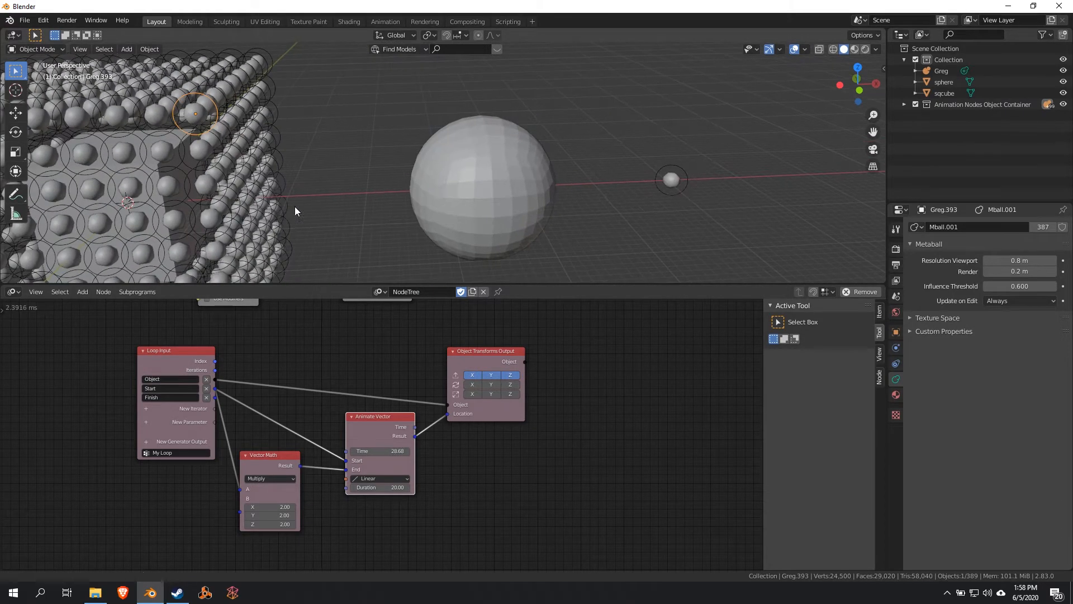
{"action": "left_click", "coordinate": [450, 179]}
{"action": "scroll", "coordinate": [491, 355], "scroll_direction": "down", "scroll_amount": 1}
{"action": "left_click_drag", "start_coordinate": [468, 368], "coordinate": [553, 367]}
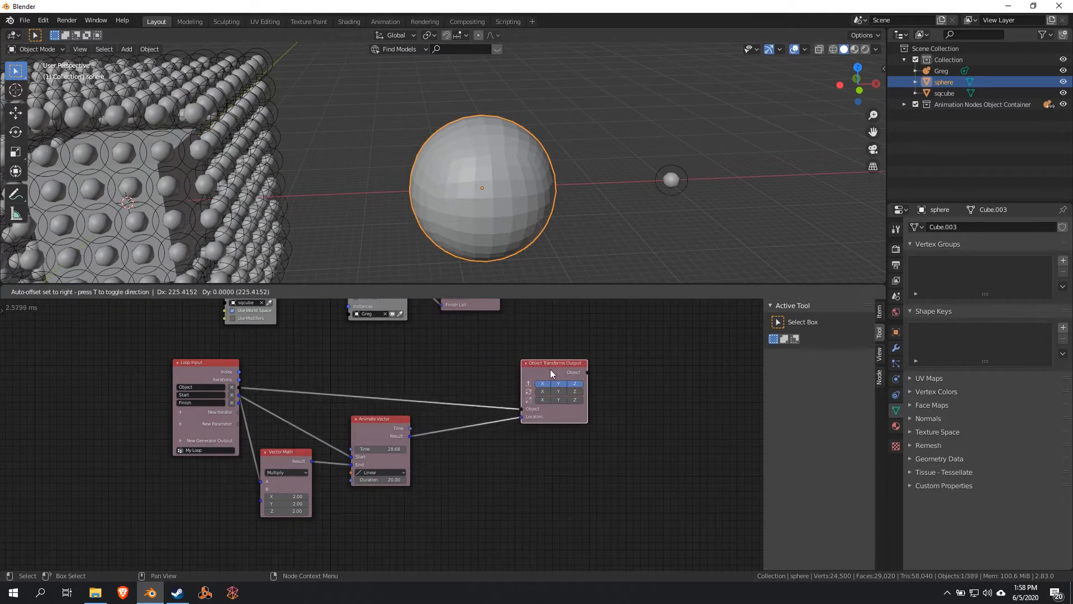
{"action": "middle_click_drag", "start_coordinate": [489, 473], "coordinate": [565, 429]}
{"action": "scroll", "coordinate": [347, 239], "scroll_direction": "up", "scroll_amount": 1}
{"action": "scroll", "coordinate": [348, 239], "scroll_direction": "down", "scroll_amount": 4}
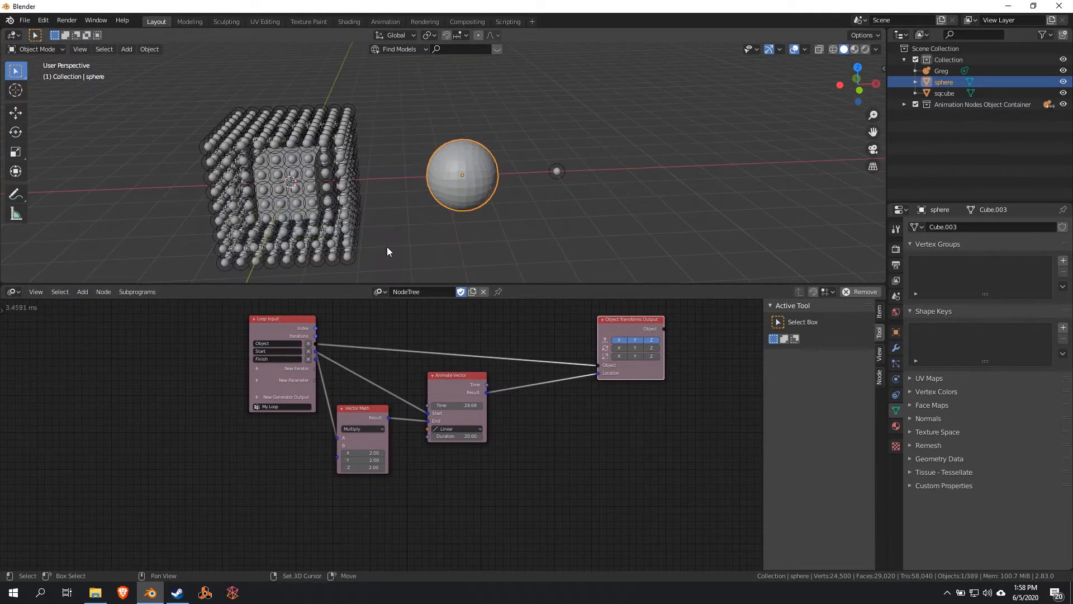
Step: Move the Animate Vector node closer to Vector Math, and place a duplicate of it ahead of the Object Transforms Output
{"action": "scroll", "coordinate": [488, 228], "scroll_direction": "up", "scroll_amount": 4}
{"action": "left_click_drag", "start_coordinate": [450, 391], "coordinate": [424, 407]}
{"action": "scroll", "coordinate": [491, 410], "scroll_direction": "up", "scroll_amount": 2}
{"action": "key", "text": "shift+d"}
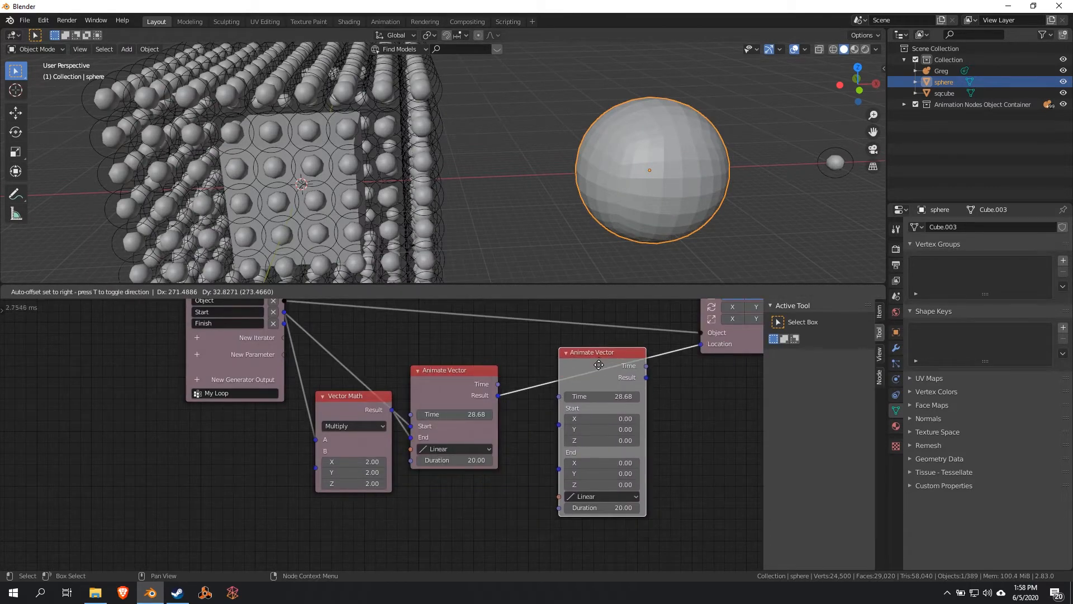
{"action": "left_click", "coordinate": [623, 424]}
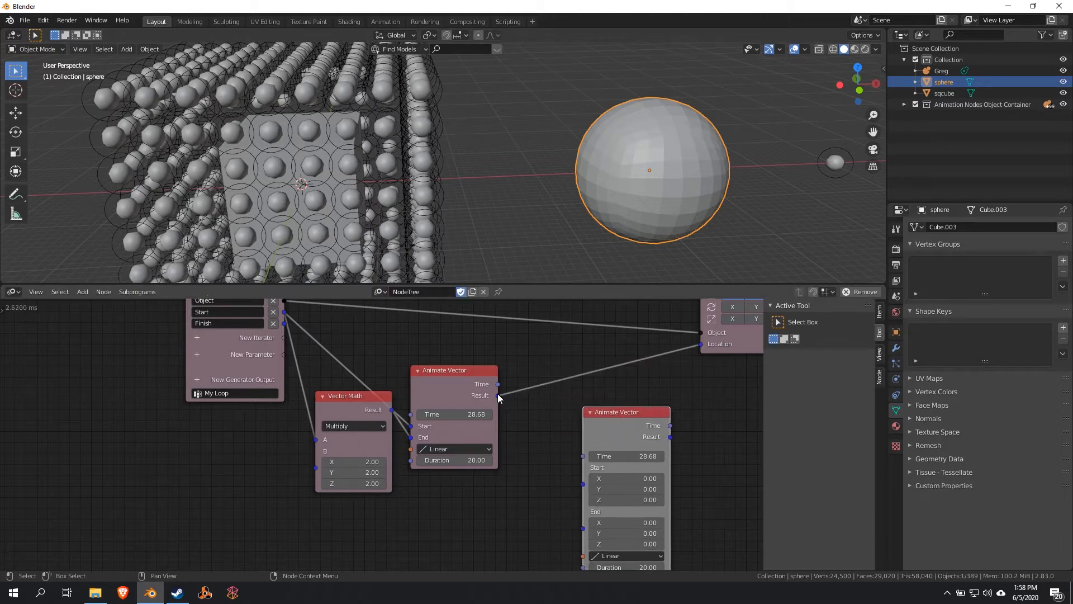
Step: Link the first Animate Vector's Result to the duplicate's Start input and the Loop Input's Finish output to its End input
{"action": "mouse_move", "coordinate": [497, 397]}
{"action": "left_mouse_down"}
{"action": "mouse_move", "coordinate": [553, 481]}
{"action": "mouse_move", "coordinate": [583, 484]}
{"action": "left_mouse_up"}
{"action": "left_click_drag", "start_coordinate": [613, 416], "coordinate": [613, 399]}
{"action": "middle_click_drag", "start_coordinate": [393, 331], "coordinate": [375, 342]}
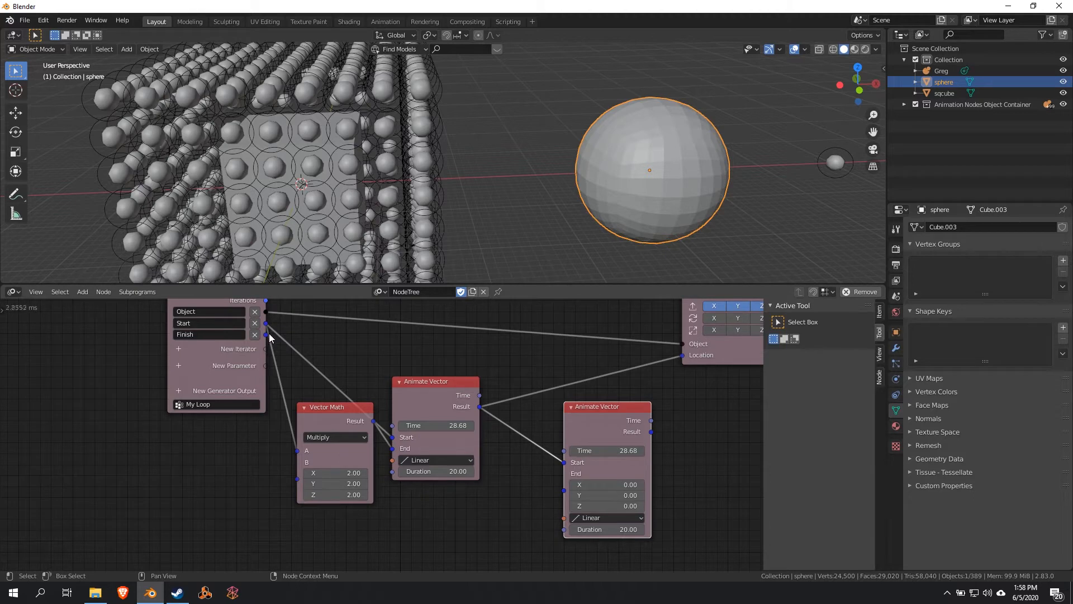
{"action": "left_click_drag", "start_coordinate": [266, 335], "coordinate": [564, 474]}
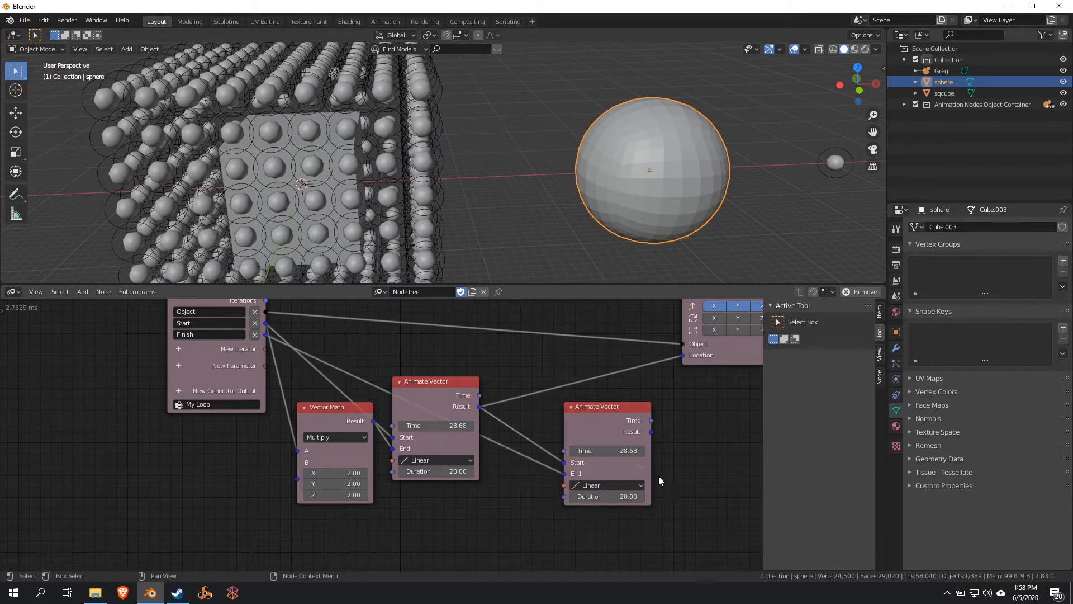
Step: Connect the second Animate Vector's Result to the output node's Location, and the first node's Time output to the second's Time input
{"action": "middle_click_drag", "start_coordinate": [622, 460], "coordinate": [465, 491]}
{"action": "left_click_drag", "start_coordinate": [493, 464], "coordinate": [530, 390]}
{"action": "left_click_drag", "start_coordinate": [470, 438], "coordinate": [450, 412]}
{"action": "left_click_drag", "start_coordinate": [322, 427], "coordinate": [388, 456]}
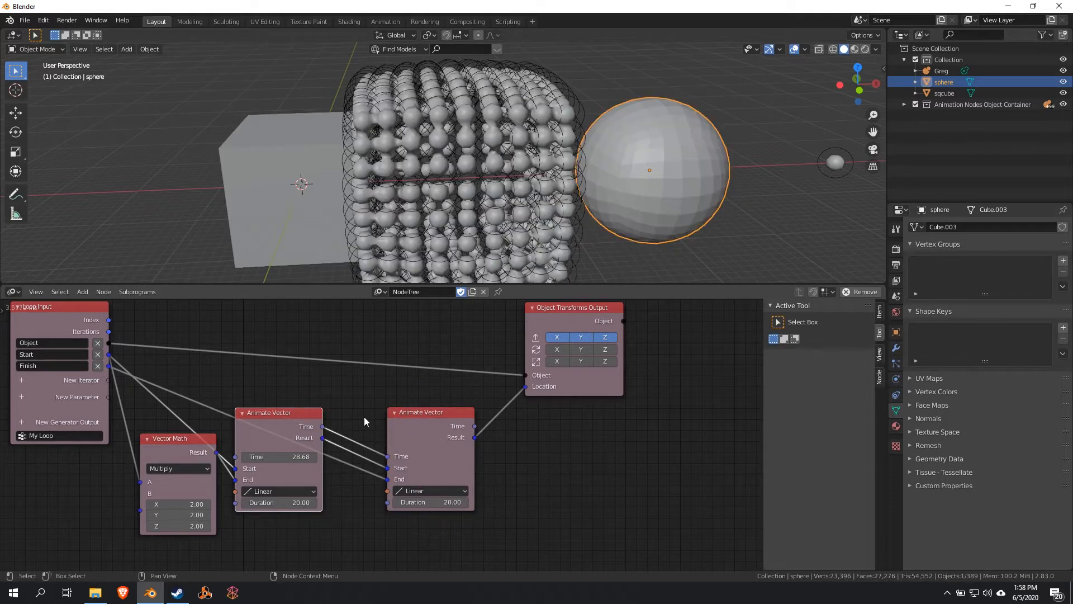
{"action": "middle_click_drag", "start_coordinate": [364, 417], "coordinate": [457, 391]}
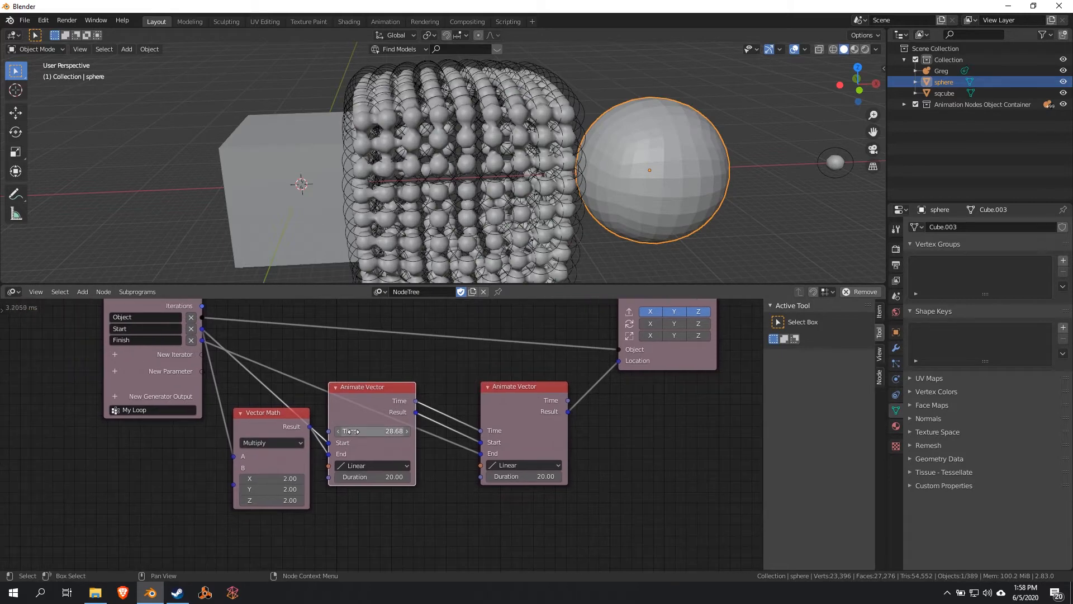
Step: Scrub the first Animate Vector's Time value to test the two-stage movement, and space out the Vector Math and Animate Vector nodes
{"action": "left_click_drag", "start_coordinate": [369, 431], "coordinate": [282, 431]}
{"action": "left_click_drag", "start_coordinate": [385, 405], "coordinate": [414, 376]}
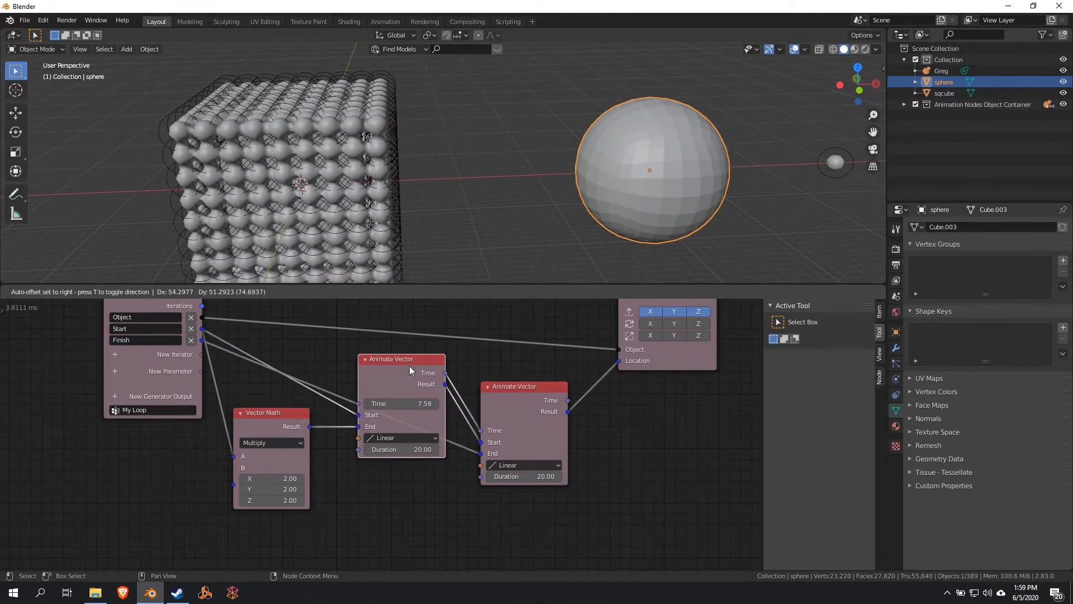
{"action": "left_click_drag", "start_coordinate": [280, 414], "coordinate": [282, 450]}
{"action": "left_click_drag", "start_coordinate": [405, 374], "coordinate": [410, 419]}
Step: Add a Time Info node below the Loop Input and link its Frame output to the first Animate Vector's Time input
{"action": "middle_click_drag", "start_coordinate": [71, 490], "coordinate": [172, 448]}
{"action": "key", "text": "shift+a"}
{"action": "mouse_move", "coordinate": [172, 448]}
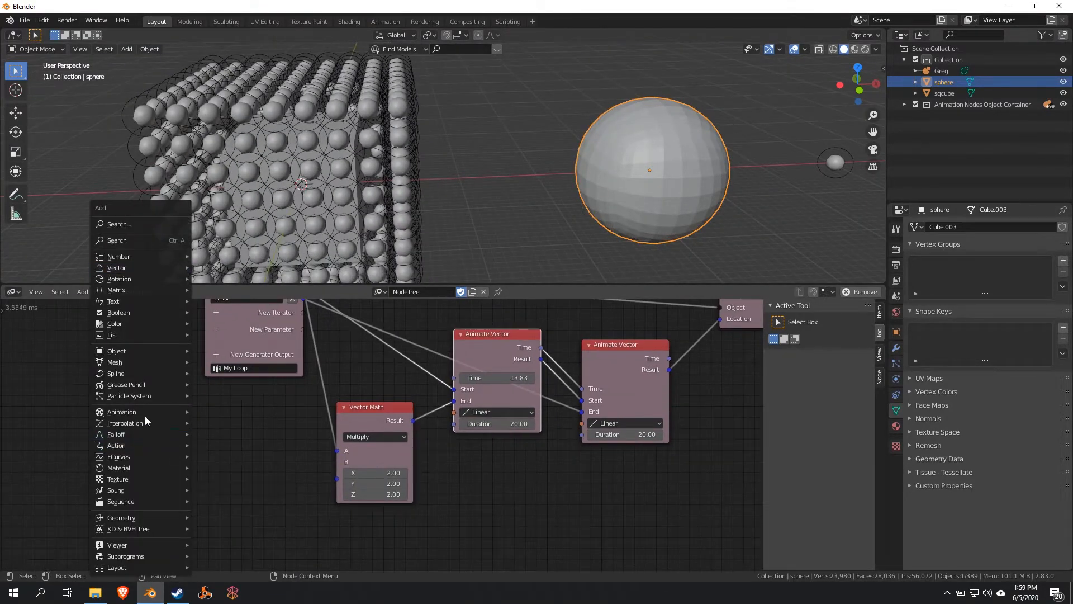
{"action": "mouse_move", "coordinate": [140, 408]}
{"action": "left_click", "coordinate": [265, 251]}
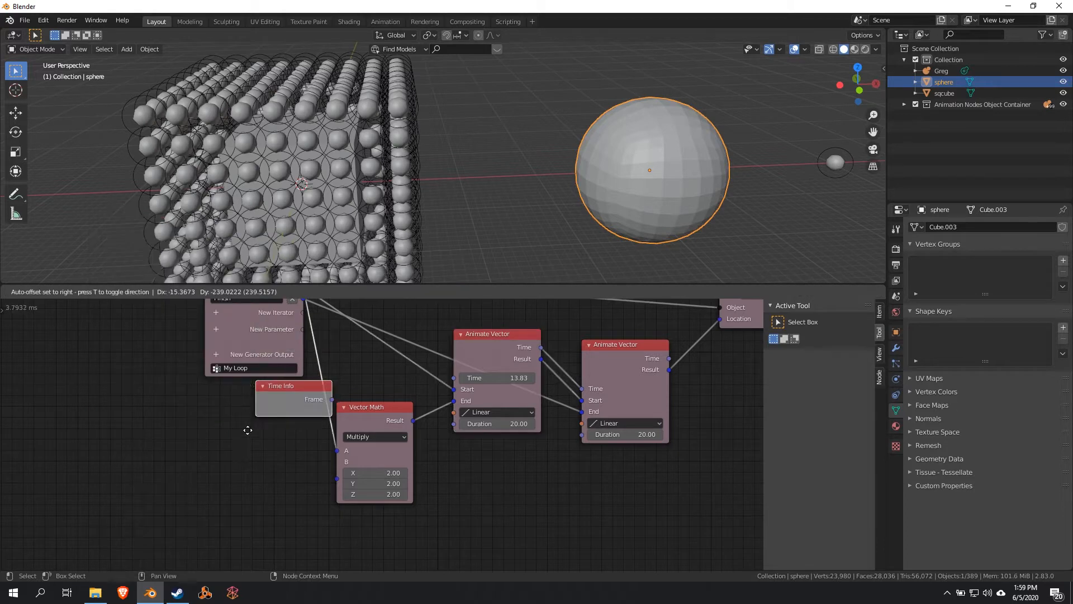
{"action": "left_click", "coordinate": [213, 439]}
{"action": "left_click_drag", "start_coordinate": [288, 455], "coordinate": [453, 378]}
Step: Play the animation to check the metaballs' movement from cube to sphere, stopping at frame 44
{"action": "key", "text": "space"}
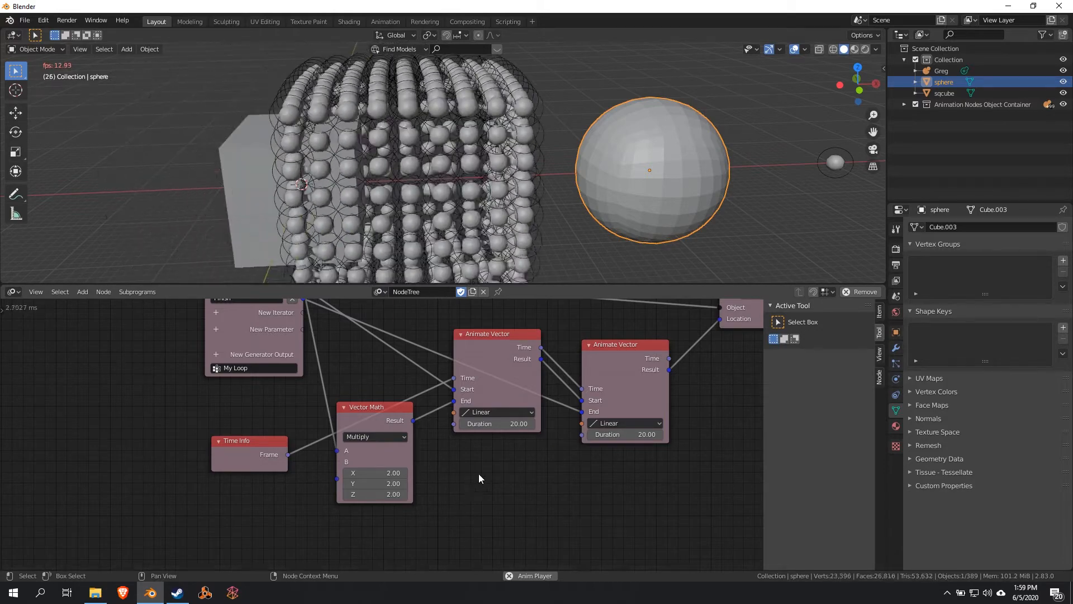
{"action": "key", "text": "space"}
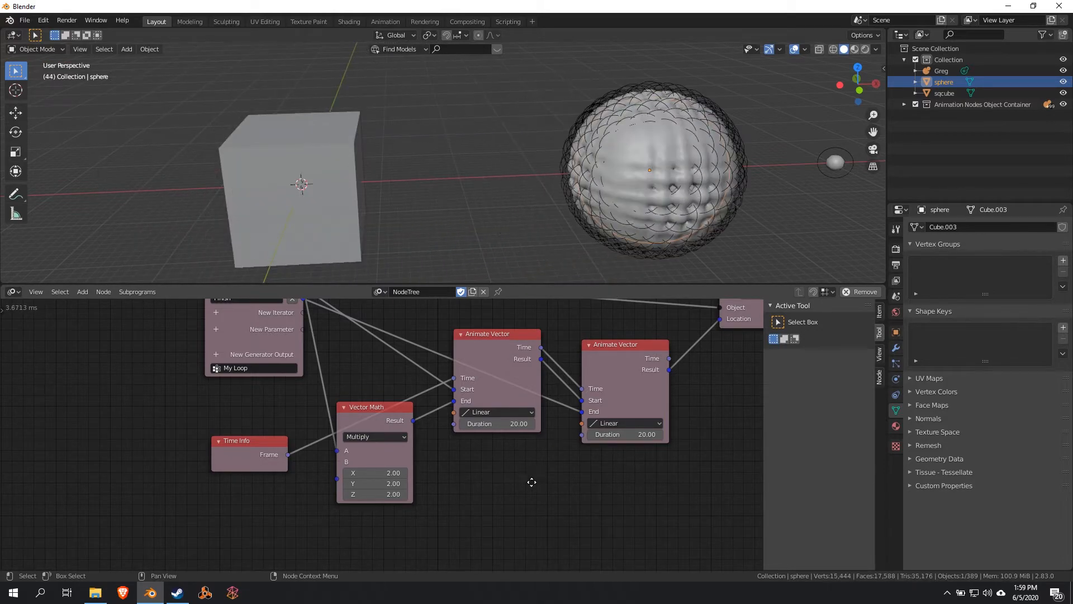
{"action": "scroll", "coordinate": [514, 497], "scroll_direction": "up", "scroll_amount": 2}
{"action": "scroll", "coordinate": [820, 174], "scroll_direction": "up", "scroll_amount": 2}
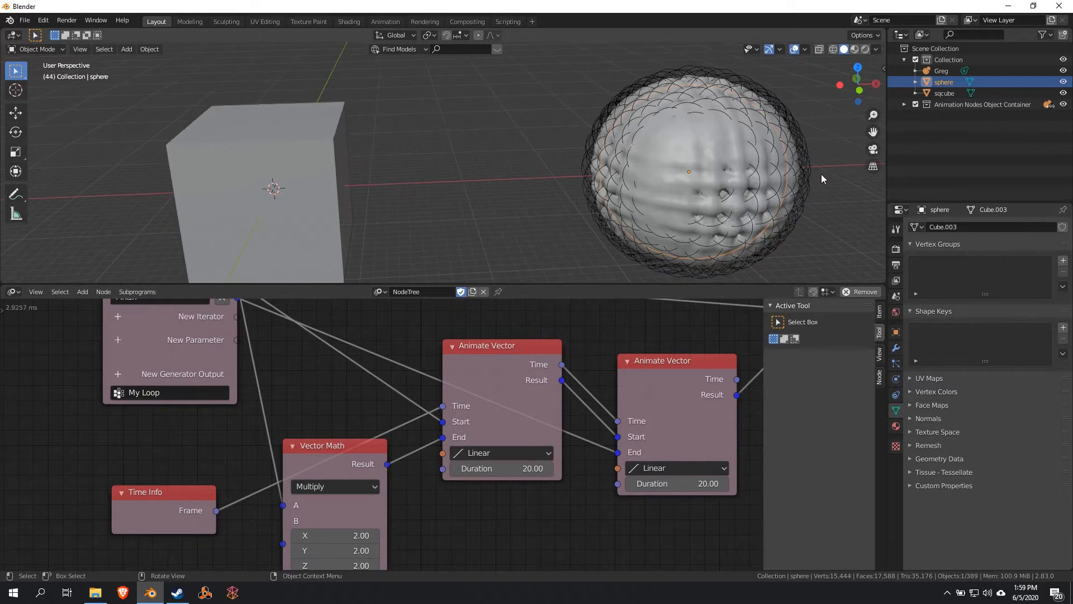
Step: Select the source metaball Greg and set its viewport resolution to 1 m
{"action": "middle_click_drag", "start_coordinate": [823, 174], "coordinate": [625, 103], "text": "shift"}
{"action": "left_click", "coordinate": [650, 108]}
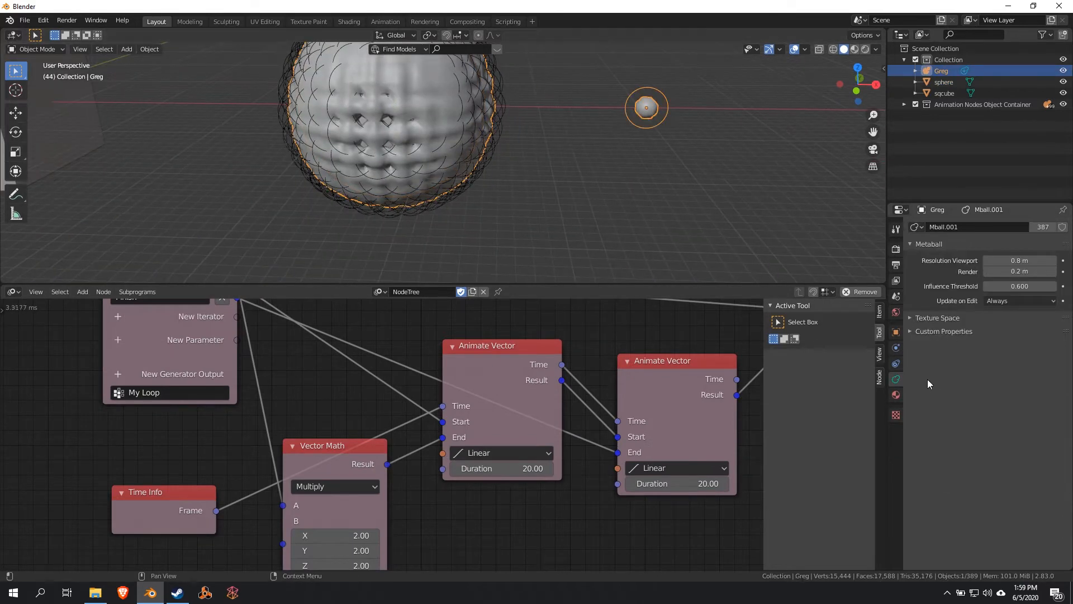
{"action": "left_click", "coordinate": [1036, 260]}
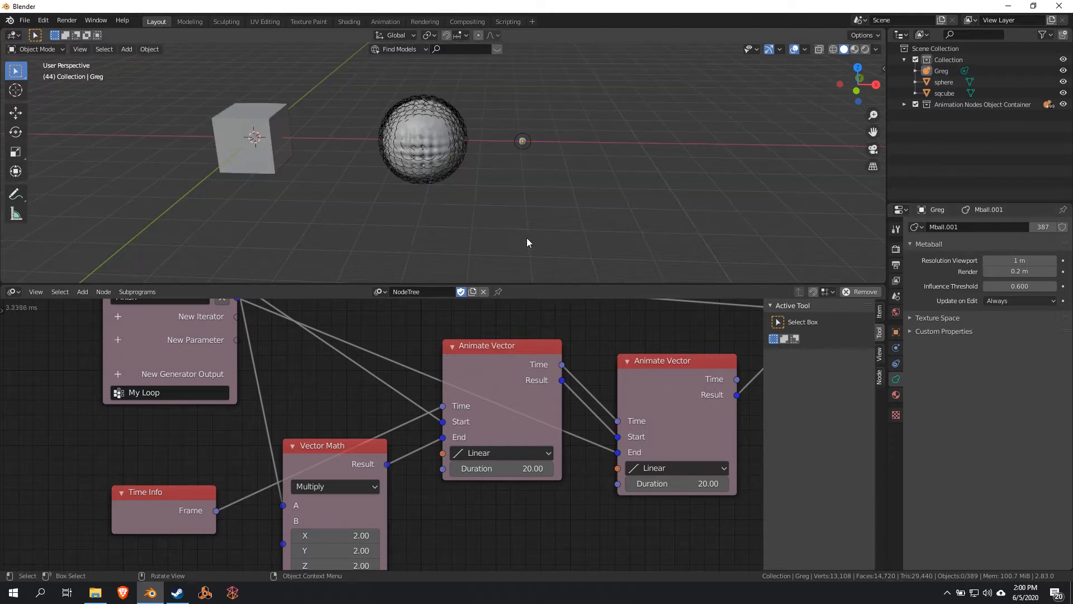
Step: Examine the metaball-covered sphere and the cube from several angles in a temporarily enlarged 3D viewport
{"action": "middle_click_drag", "start_coordinate": [526, 237], "coordinate": [474, 227]}
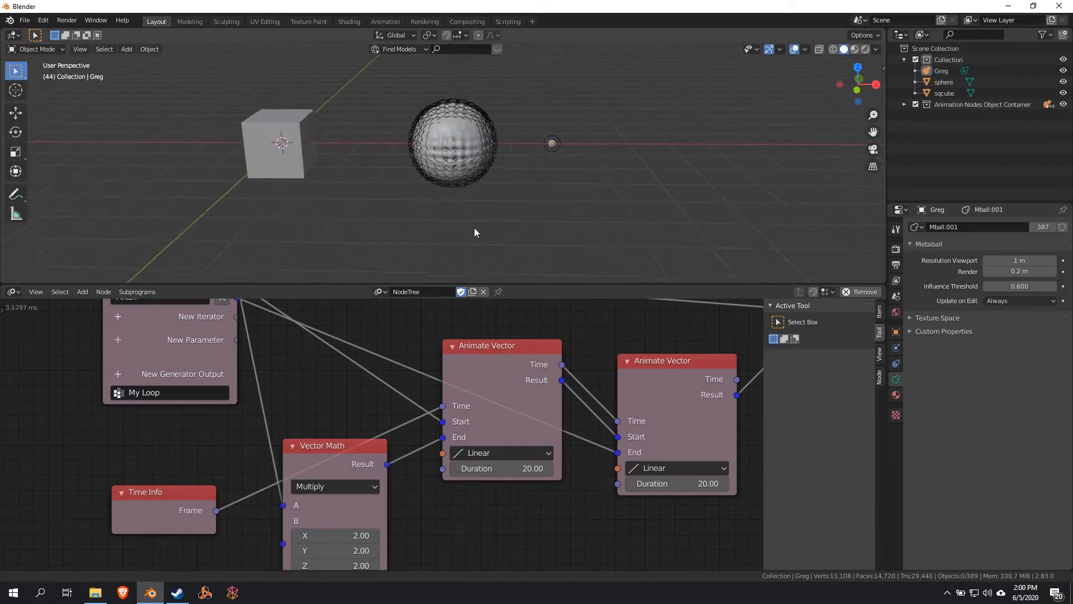
{"action": "scroll", "coordinate": [484, 230], "scroll_direction": "up", "scroll_amount": 5}
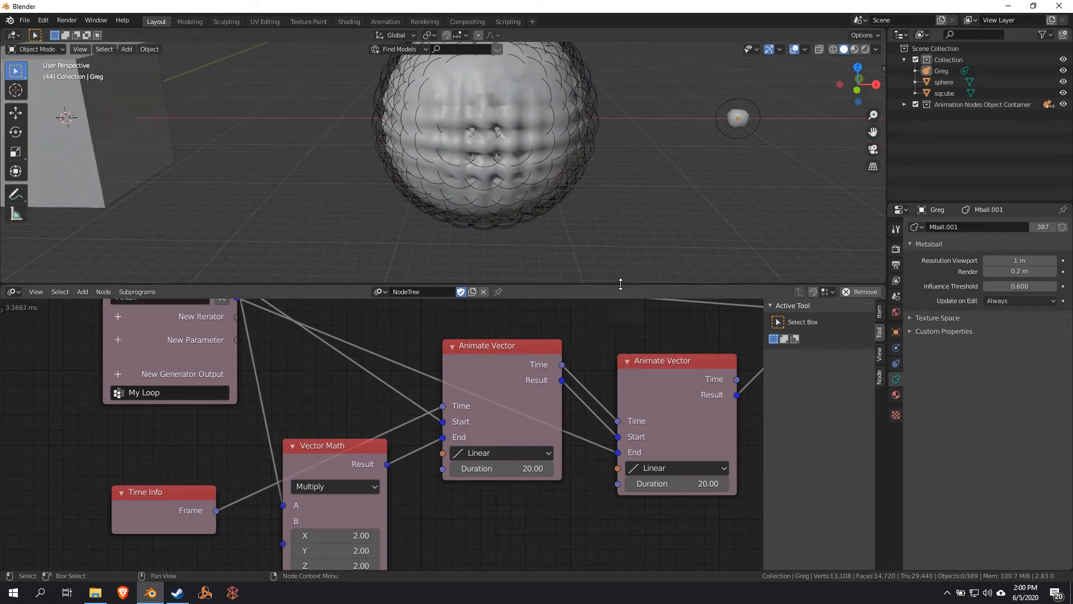
{"action": "left_click_drag", "start_coordinate": [621, 285], "coordinate": [601, 423]}
{"action": "scroll", "coordinate": [591, 315], "scroll_direction": "down", "scroll_amount": 3}
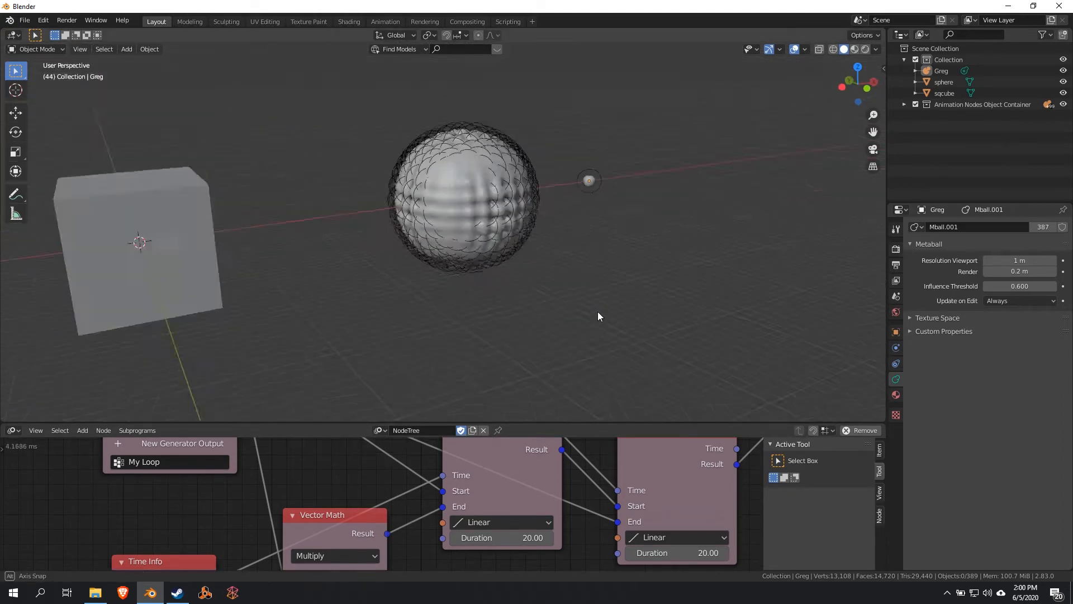
{"action": "middle_click_drag", "start_coordinate": [598, 311], "coordinate": [447, 316]}
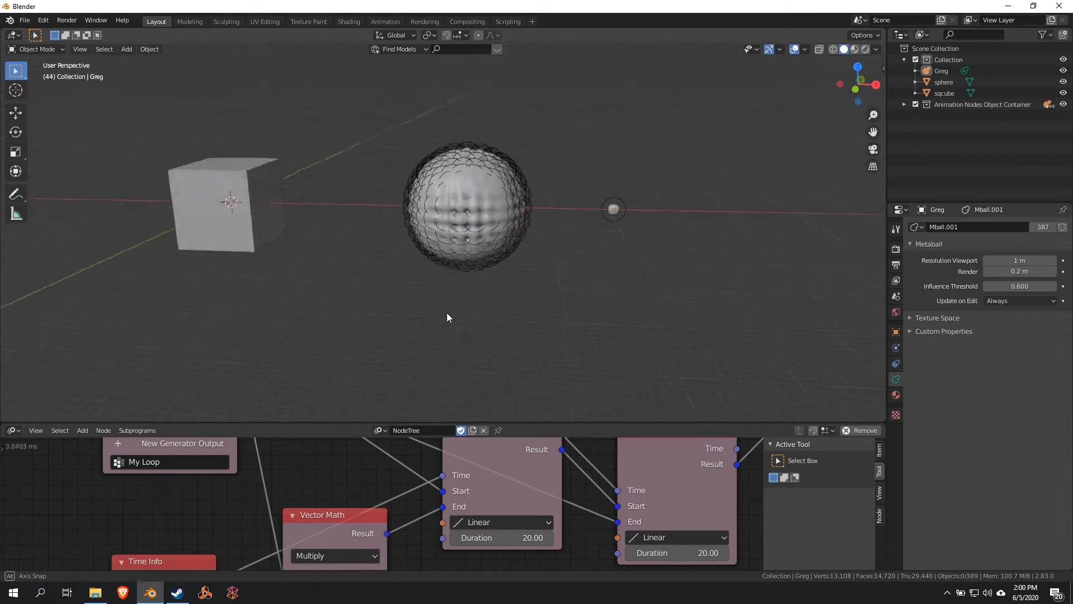
{"action": "middle_click_drag", "start_coordinate": [360, 319], "coordinate": [499, 329], "text": "shift"}
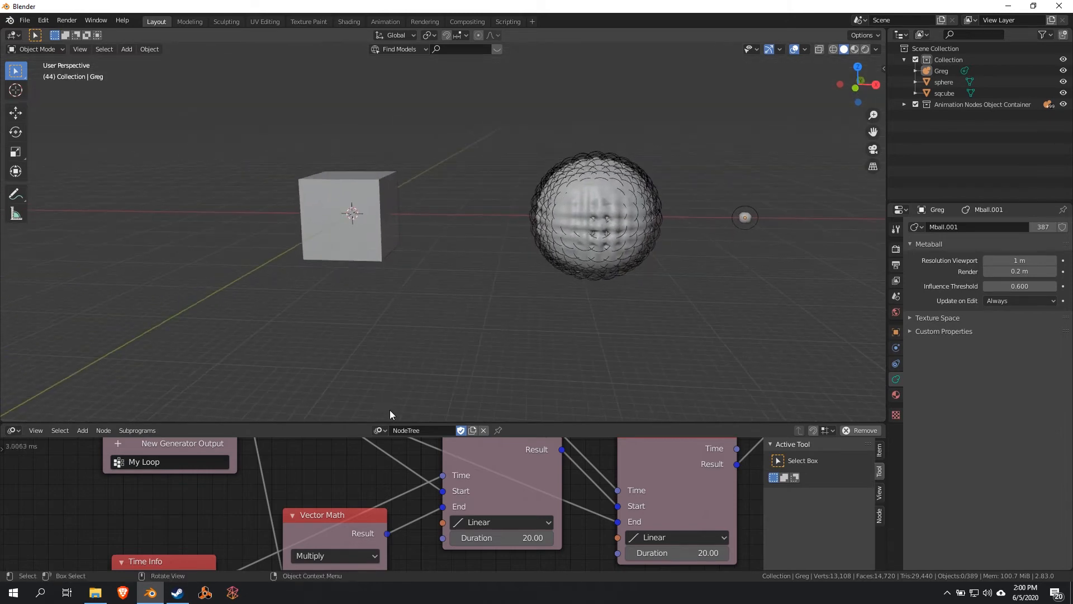
{"action": "left_click_drag", "start_coordinate": [360, 423], "coordinate": [360, 315]}
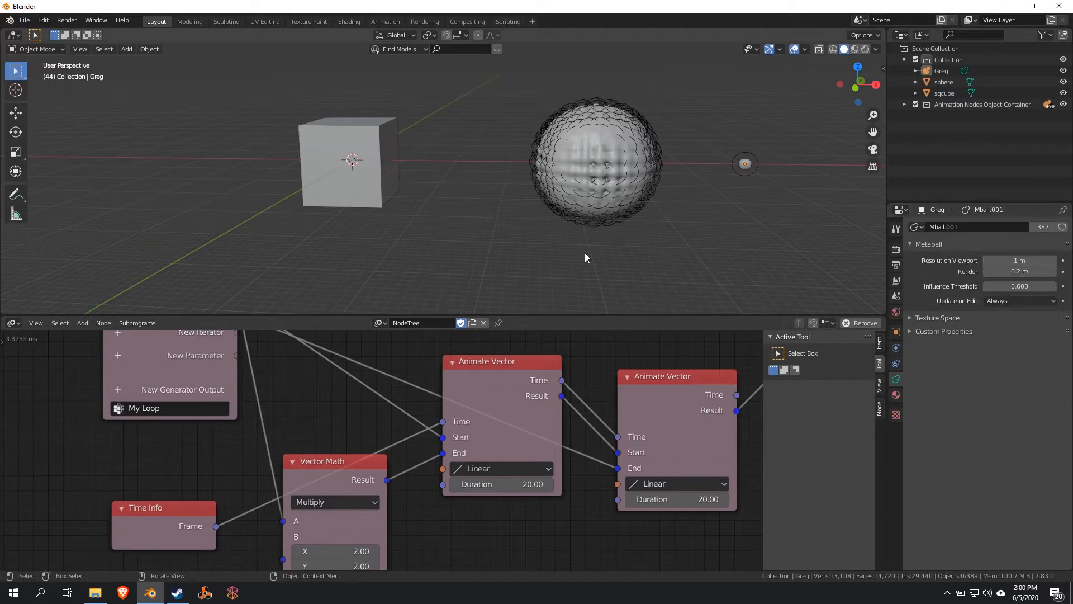
Step: Split off a narrow area below the node editor and change it to a Timeline
{"action": "scroll", "coordinate": [369, 374], "scroll_direction": "down", "scroll_amount": 3}
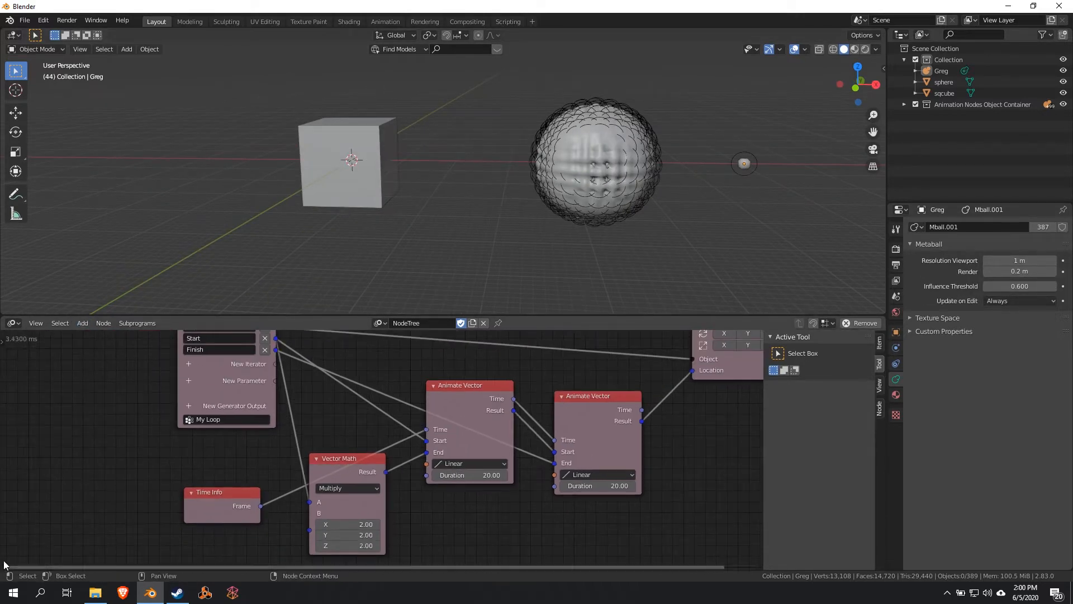
{"action": "left_click_drag", "start_coordinate": [2, 566], "coordinate": [4, 538]}
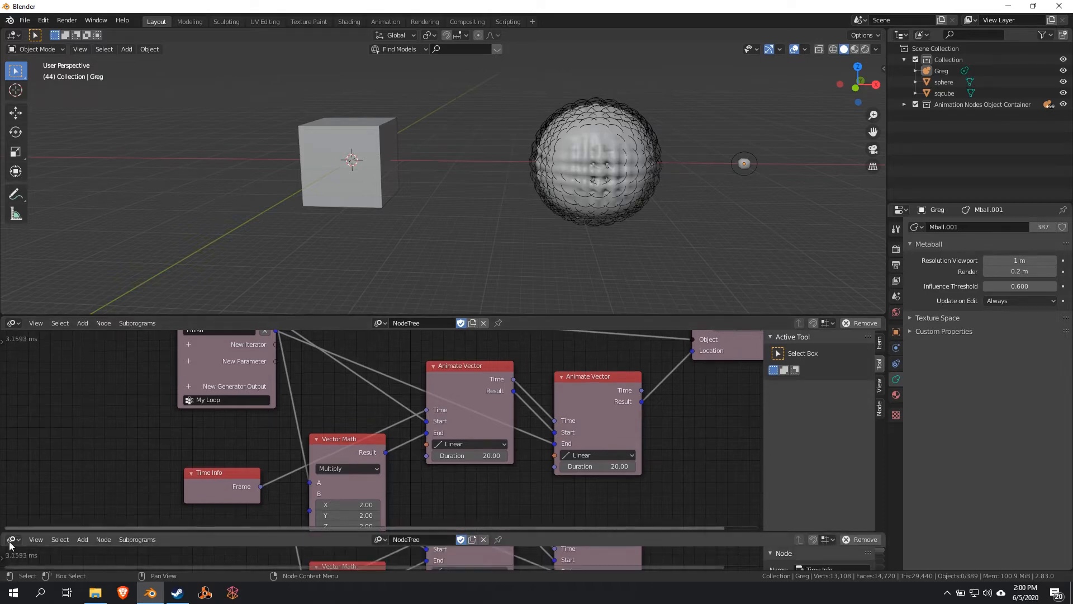
{"action": "left_click", "coordinate": [12, 539]}
{"action": "left_click", "coordinate": [143, 440]}
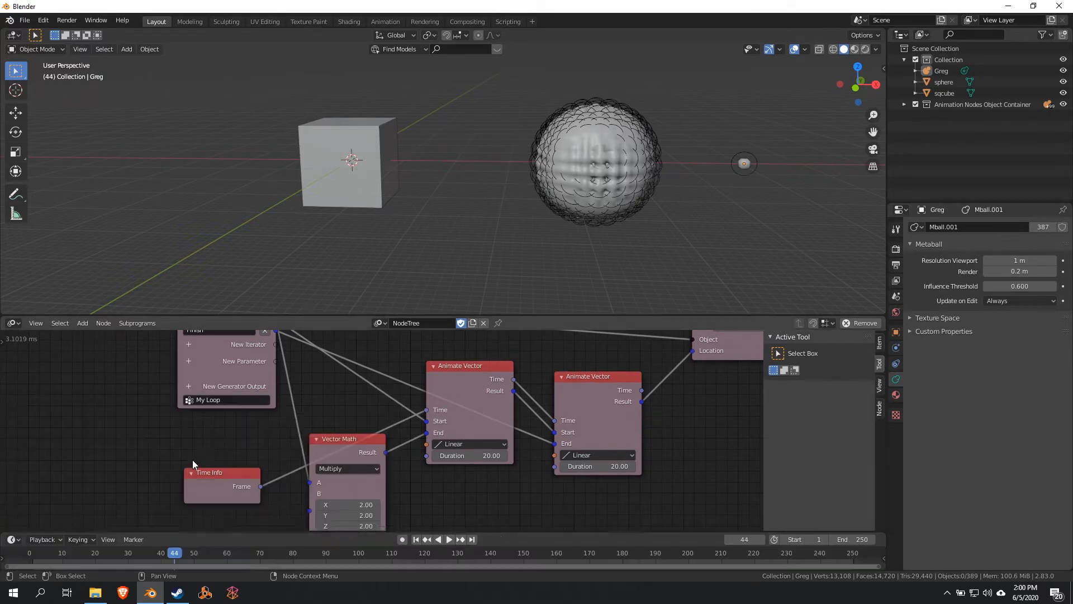
Step: Replay the animation from the first frame twice, pausing at frame 26 on the second run to inspect the movement
{"action": "left_click", "coordinate": [416, 539]}
{"action": "key", "text": "space"}
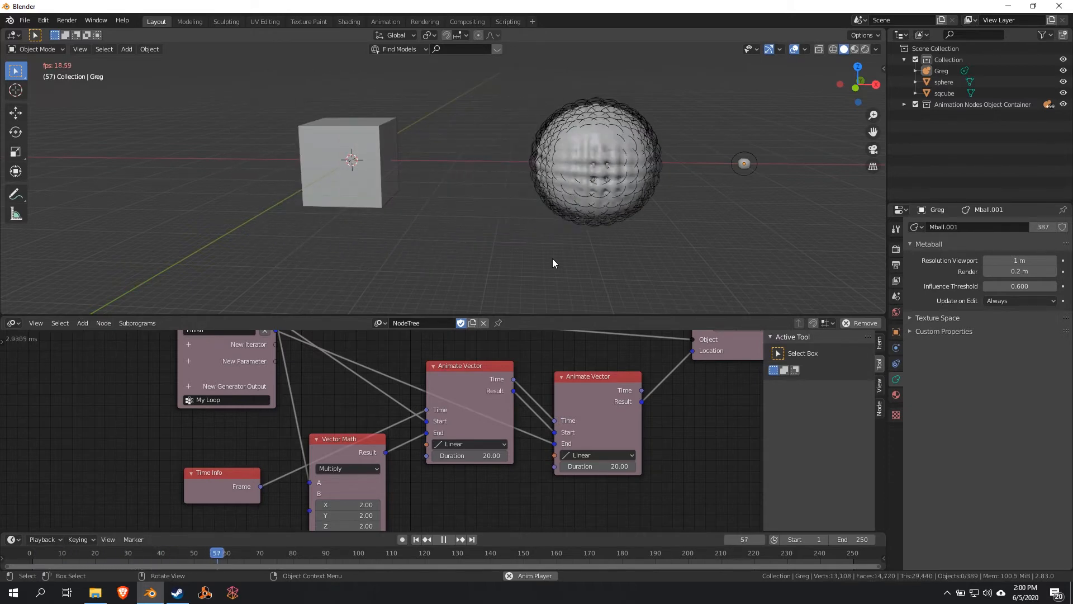
{"action": "key", "text": "space"}
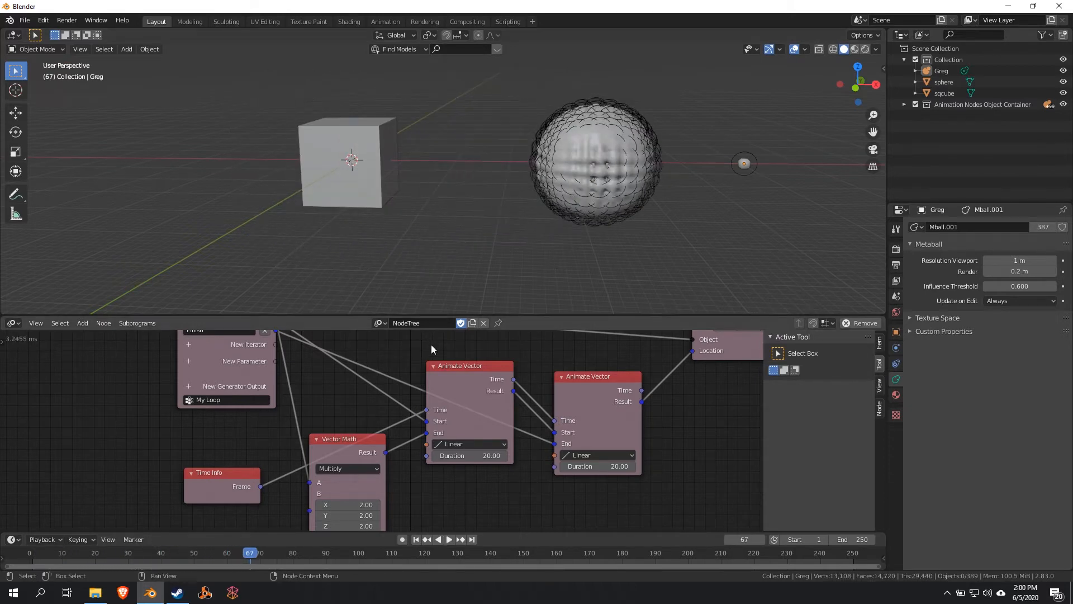
{"action": "left_click", "coordinate": [416, 539]}
{"action": "key", "text": "space"}
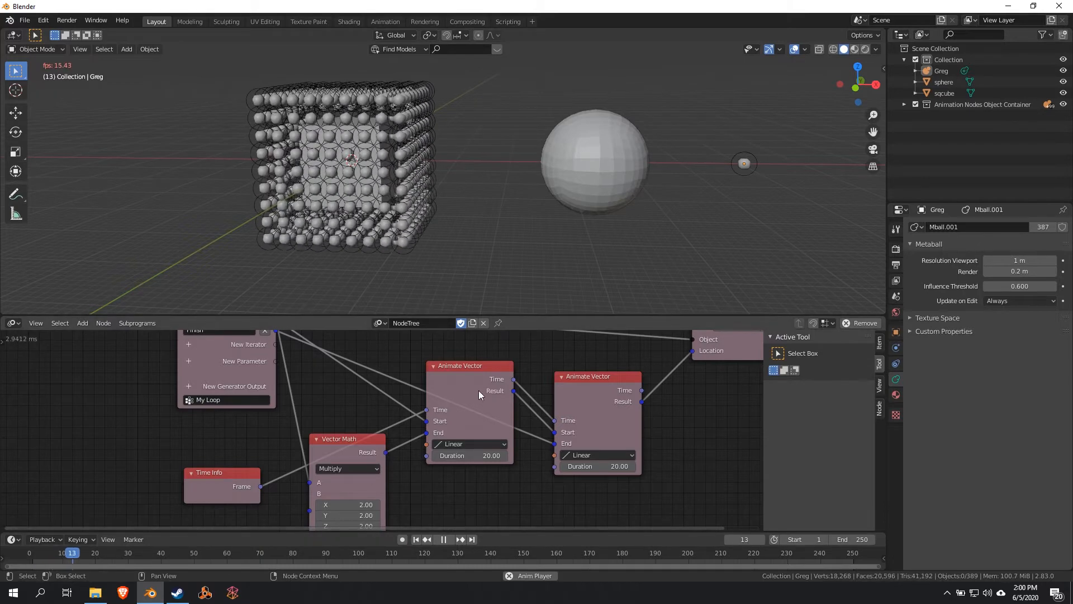
{"action": "key", "text": "space"}
{"action": "key", "text": "space"}
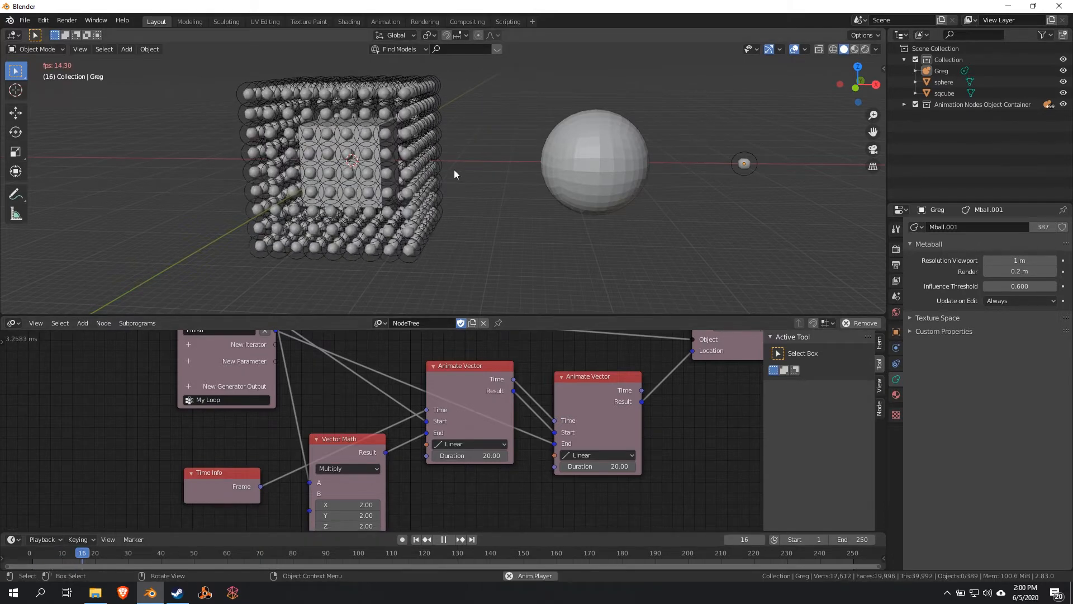
{"action": "key", "text": "space"}
Step: Set the interpolation of both Animate Vector nodes to Sinusoidal with easing in and easing out enabled
{"action": "middle_click_drag", "start_coordinate": [423, 461], "coordinate": [354, 435]}
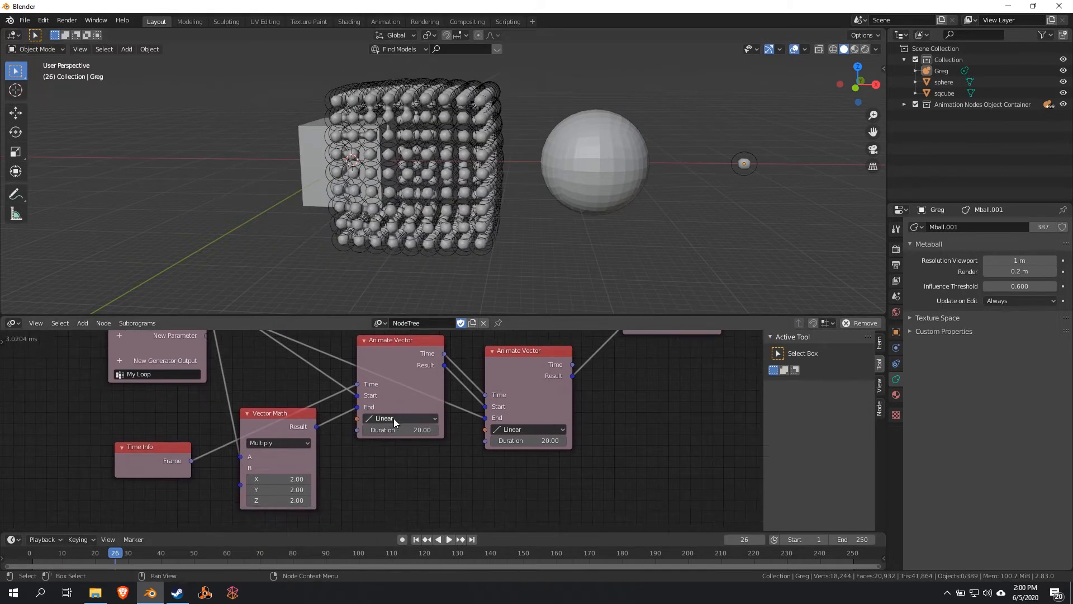
{"action": "left_click", "coordinate": [394, 418]}
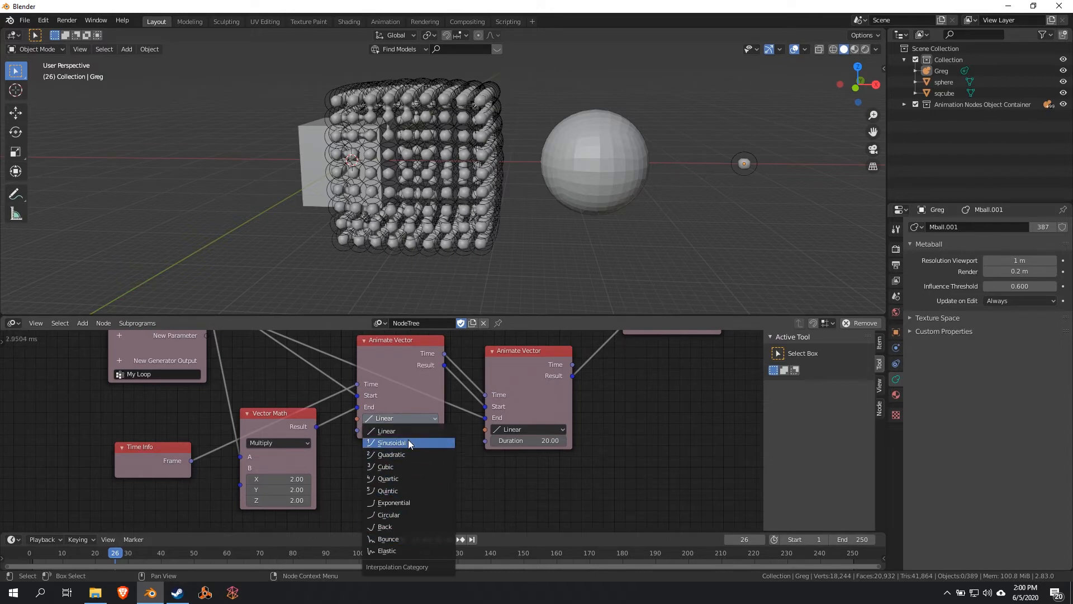
{"action": "left_click", "coordinate": [408, 441]}
{"action": "left_click", "coordinate": [536, 429]}
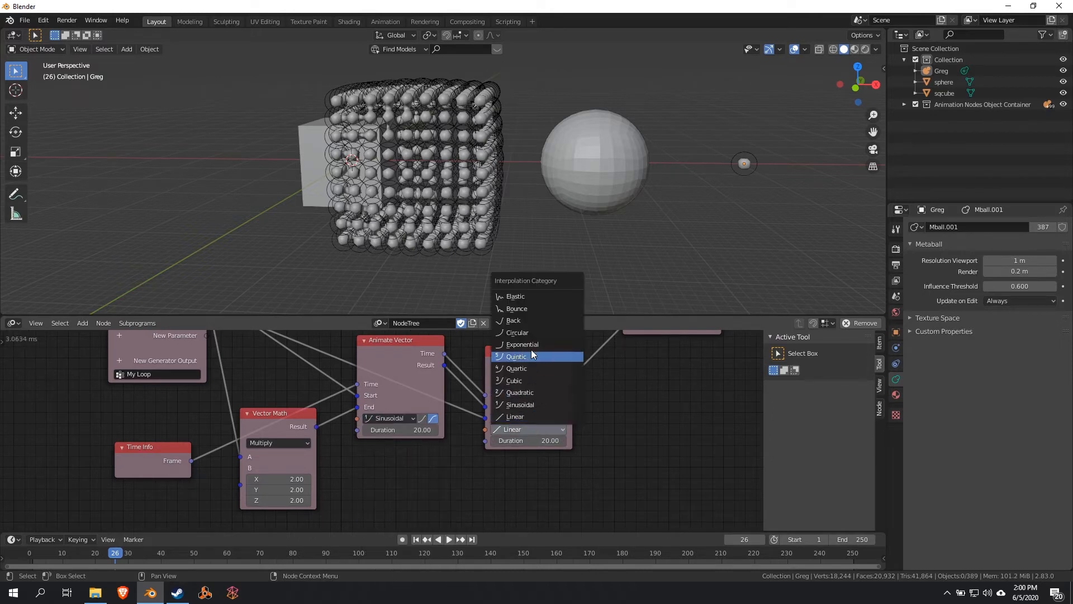
{"action": "left_click", "coordinate": [526, 404]}
{"action": "left_click", "coordinate": [416, 418]}
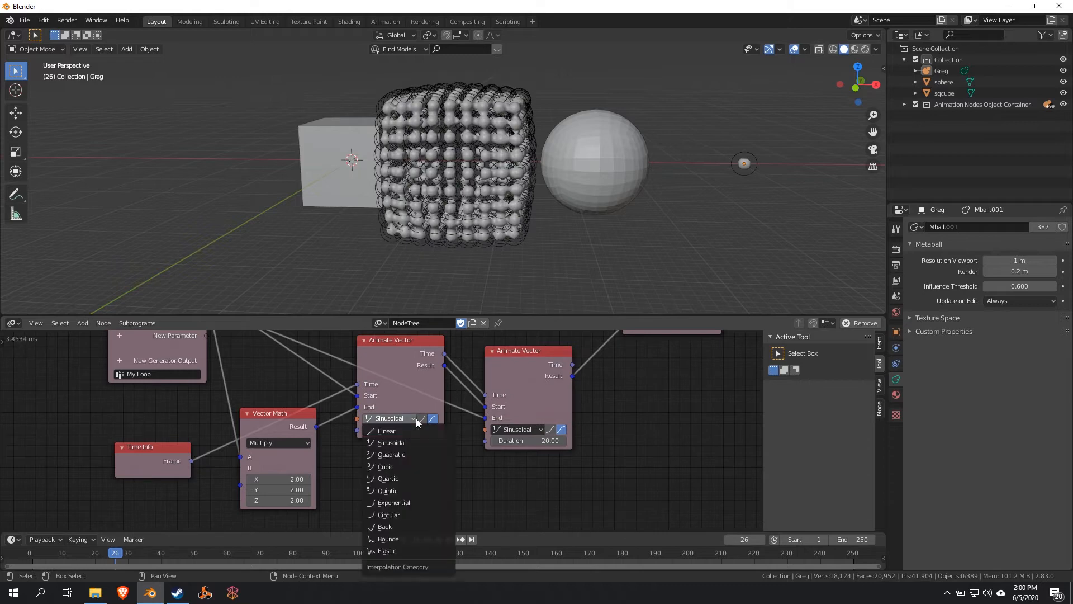
{"action": "left_click", "coordinate": [424, 418]}
{"action": "left_click", "coordinate": [551, 429]}
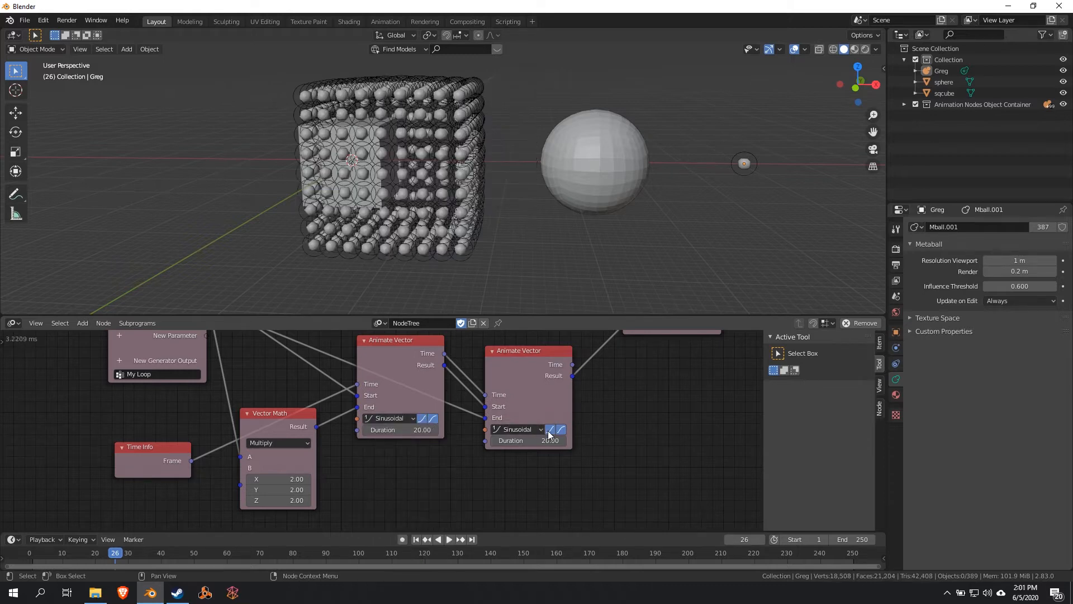
Step: Replay the animation from the first frame twice to check the eased movement, pausing at frame 29 on the second run
{"action": "left_click", "coordinate": [416, 539]}
{"action": "key", "text": "space"}
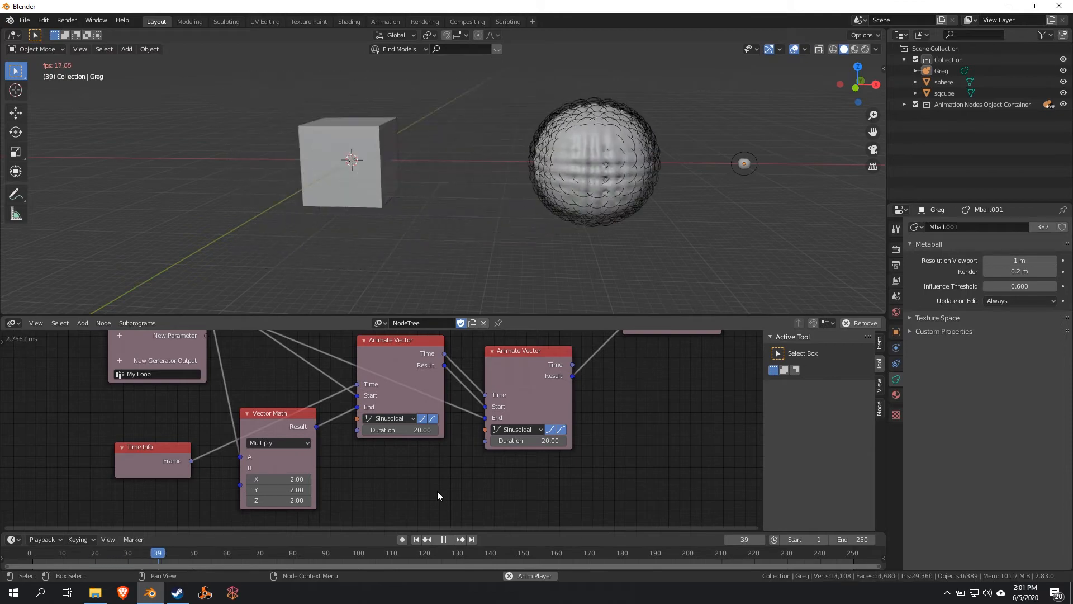
{"action": "key", "text": "space"}
{"action": "left_click", "coordinate": [416, 538]}
{"action": "key", "text": "space"}
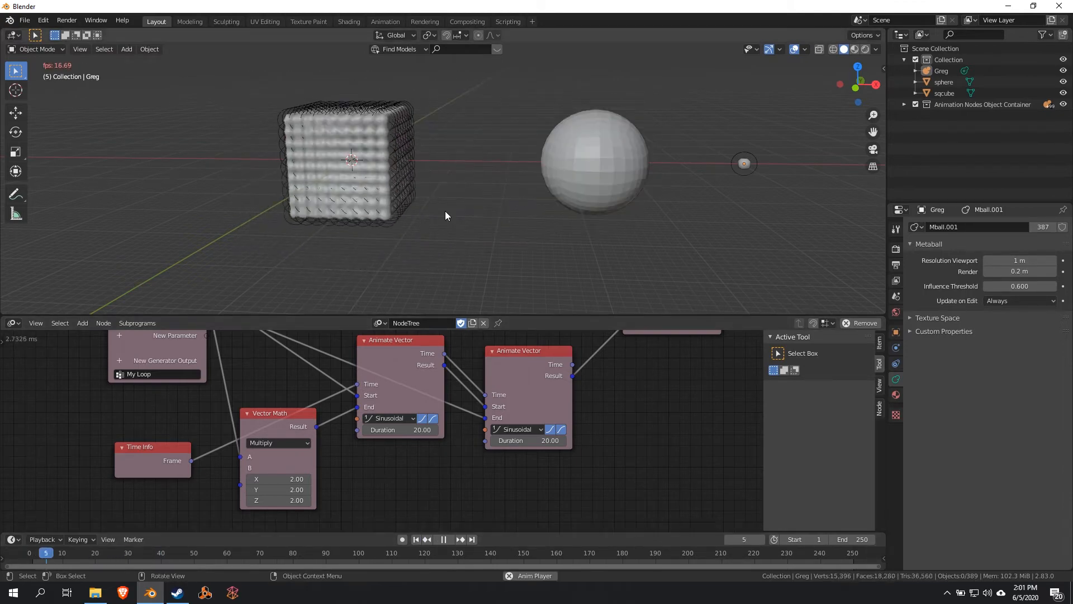
{"action": "key", "text": "space"}
Step: Space the two Animate Vector nodes apart and insert a number Math node on the link between their Time sockets
{"action": "left_click_drag", "start_coordinate": [518, 370], "coordinate": [563, 368]}
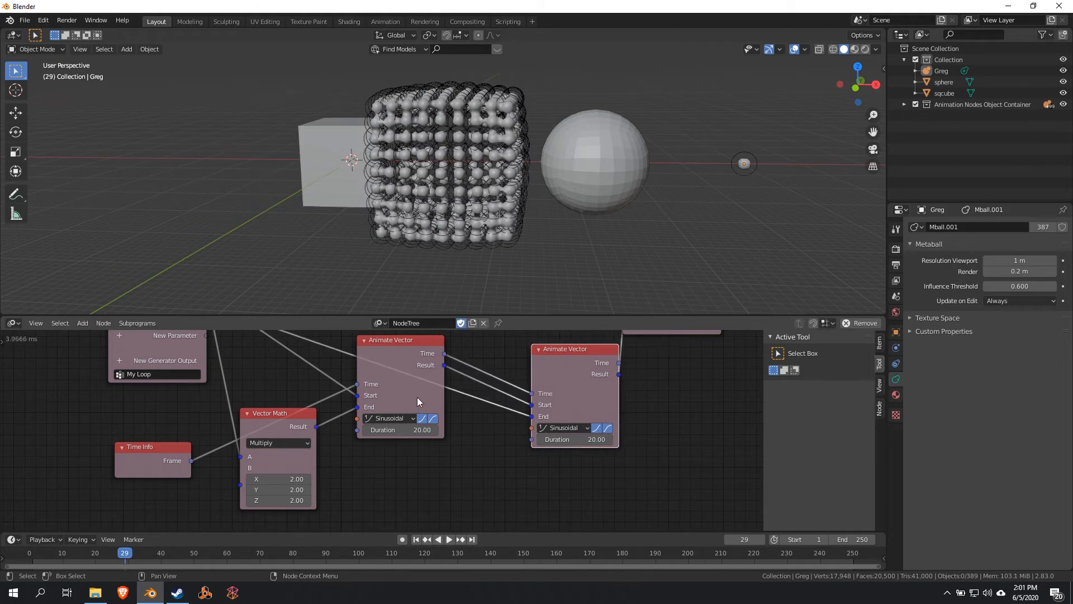
{"action": "middle_click_drag", "start_coordinate": [454, 455], "coordinate": [414, 476]}
{"action": "key", "text": "shift+a"}
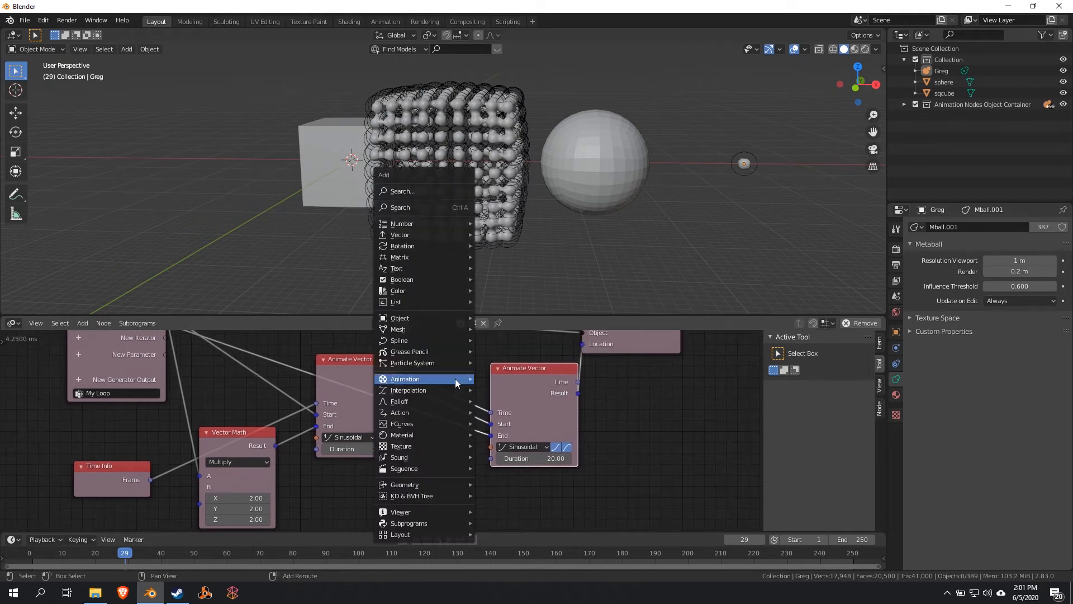
{"action": "mouse_move", "coordinate": [462, 382]}
{"action": "key", "text": "Escape"}
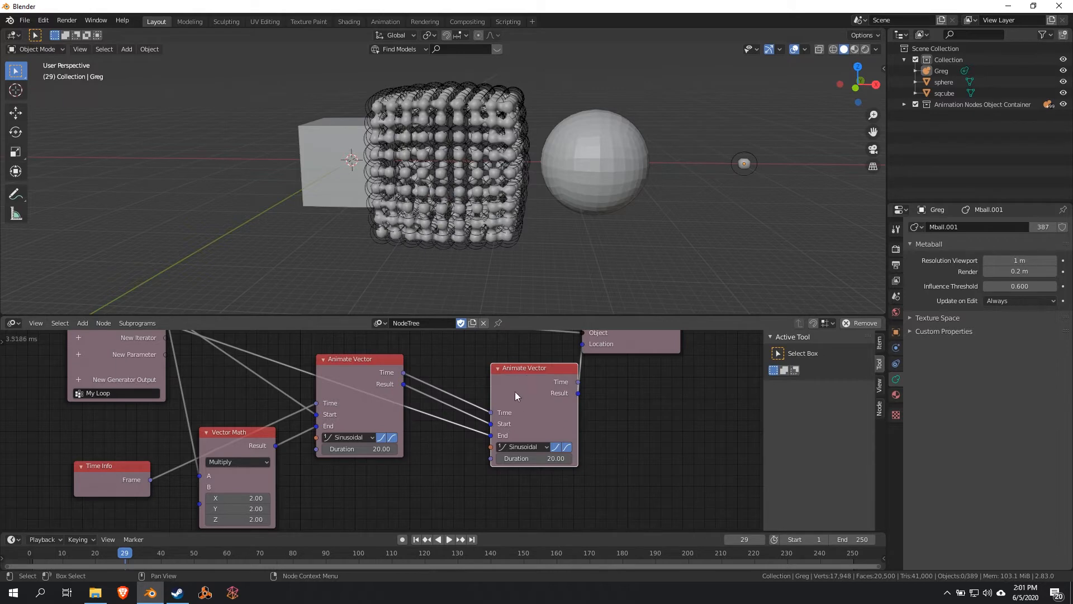
{"action": "left_click_drag", "start_coordinate": [515, 392], "coordinate": [491, 386]}
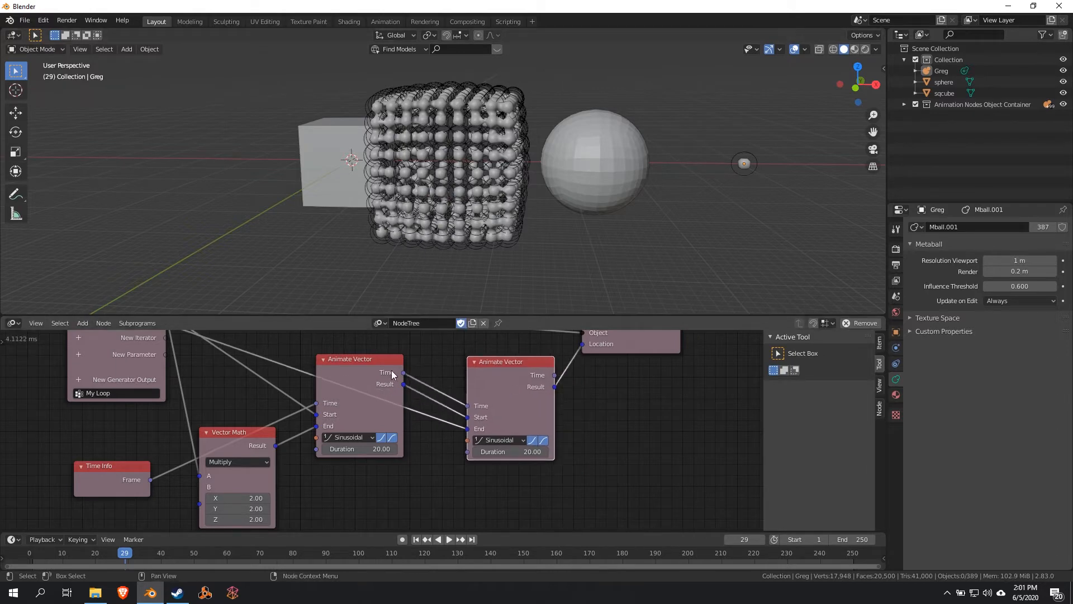
{"action": "left_click_drag", "start_coordinate": [391, 374], "coordinate": [395, 379]}
{"action": "key", "text": "shift+a"}
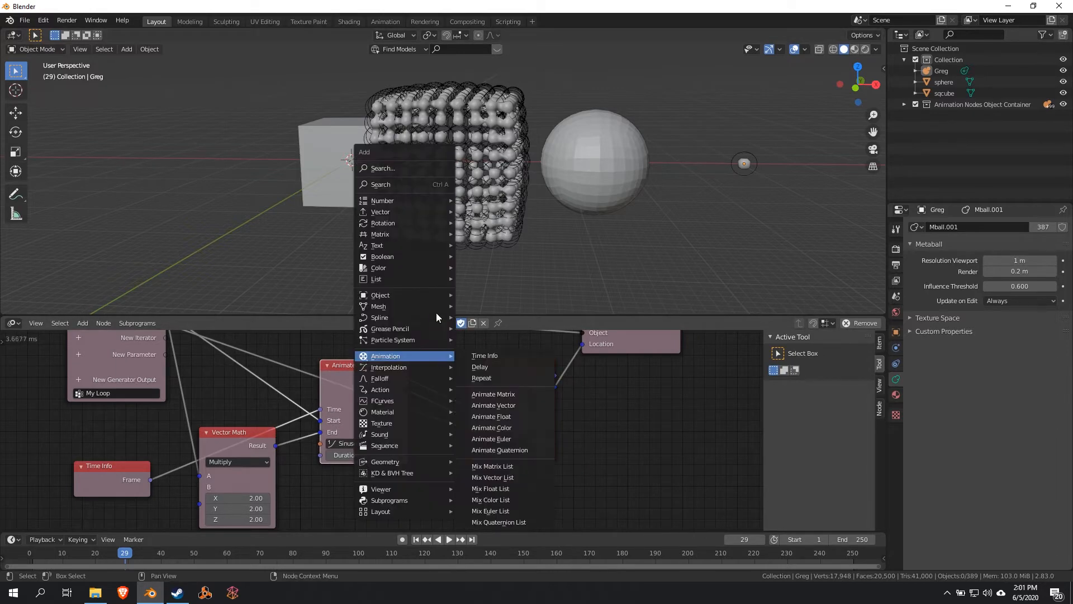
{"action": "mouse_move", "coordinate": [422, 204]}
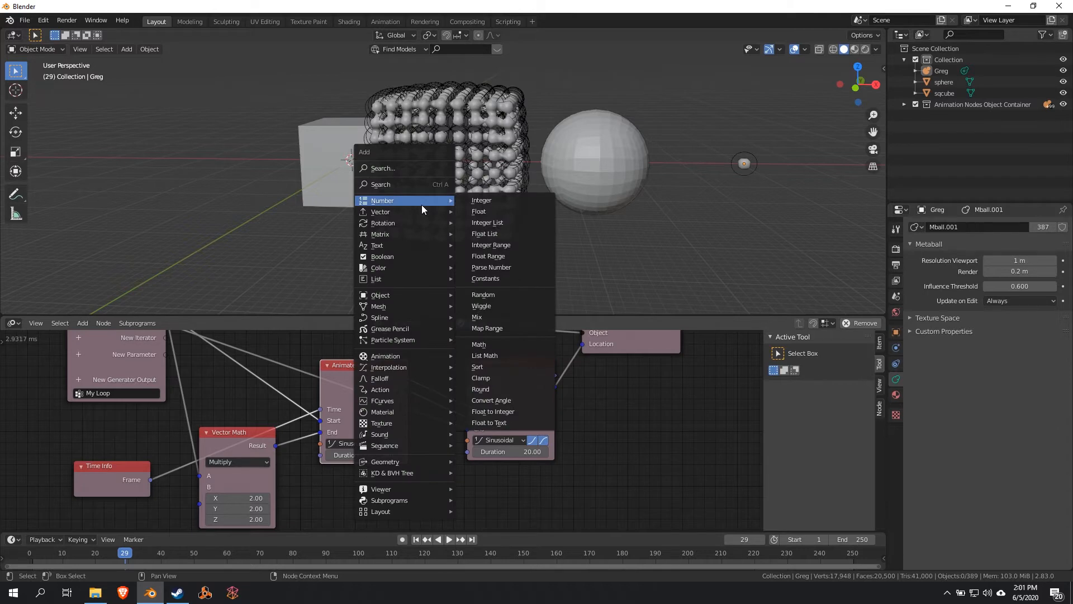
{"action": "left_click", "coordinate": [508, 344]}
{"action": "left_click", "coordinate": [451, 345]}
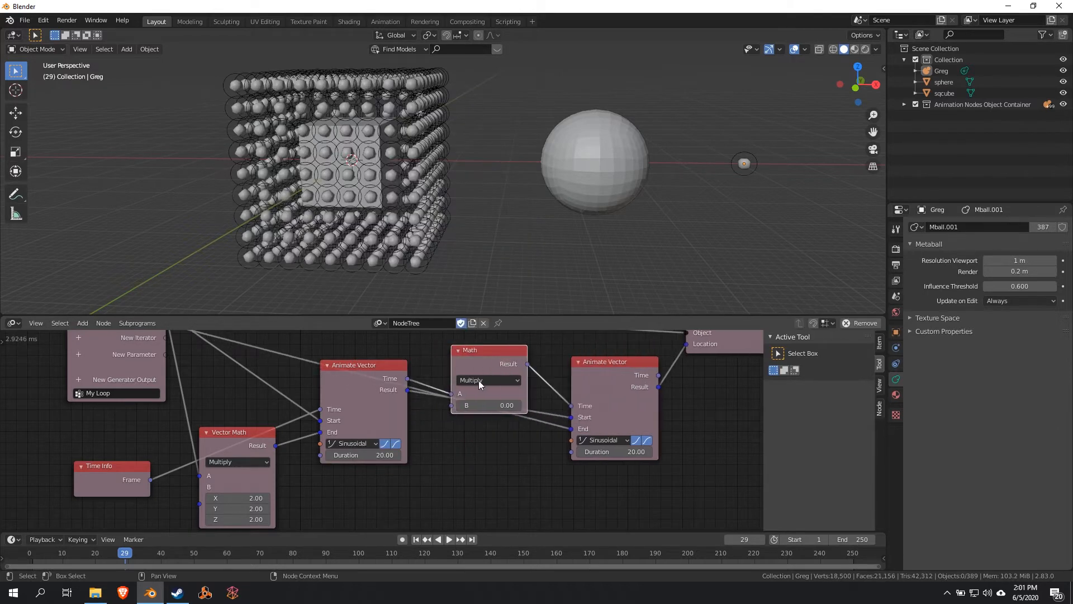
Step: Change the Math node's operation to Add, move the node slightly up and set its B value to 2.97
{"action": "left_click", "coordinate": [493, 382]}
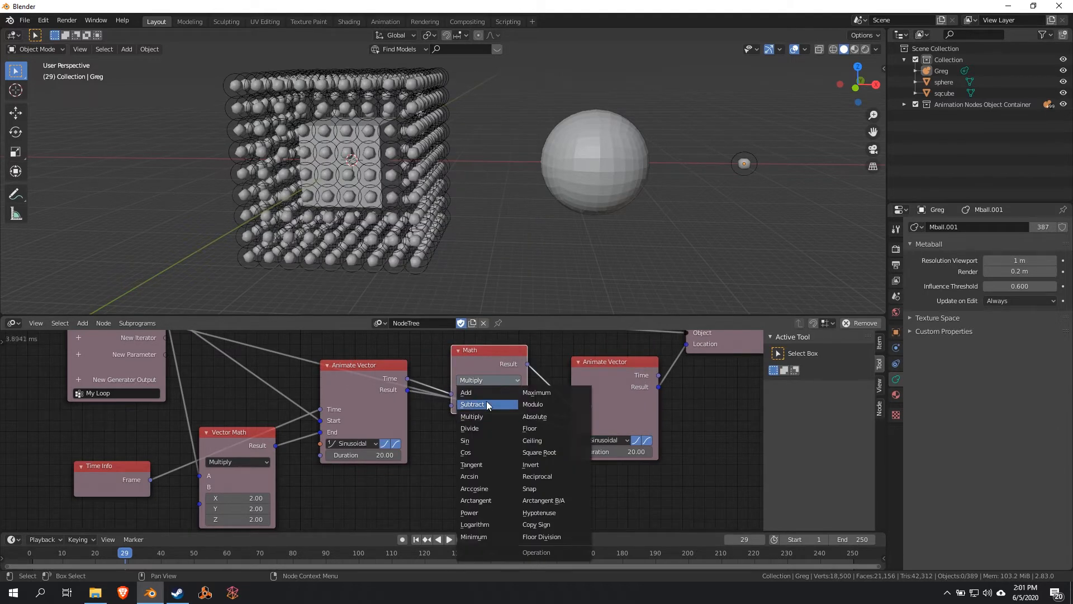
{"action": "left_click", "coordinate": [488, 404]}
{"action": "left_click", "coordinate": [484, 377]}
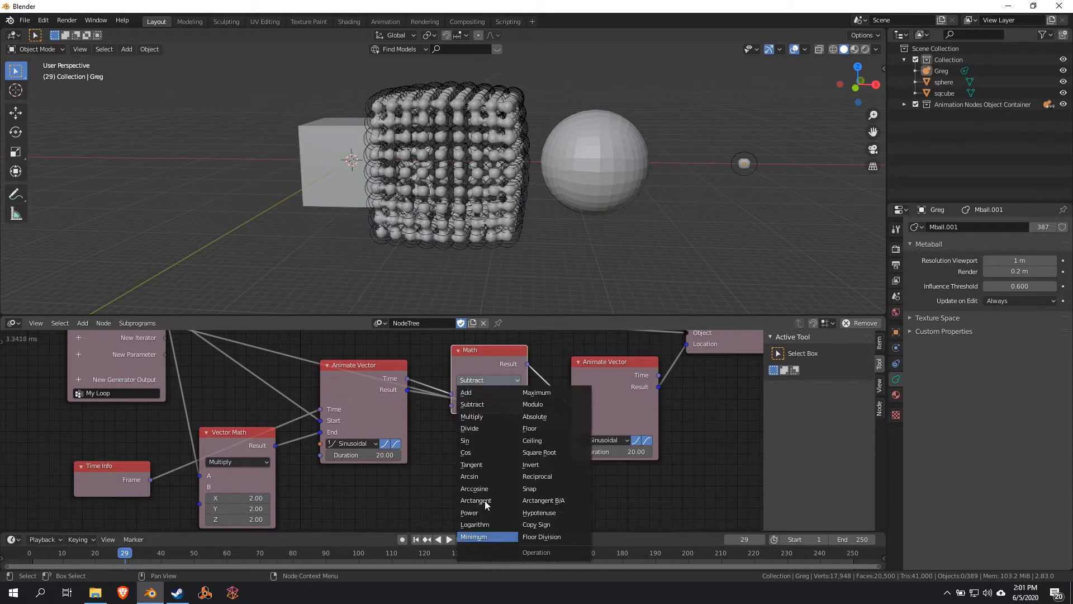
{"action": "left_click", "coordinate": [481, 394]}
{"action": "left_click_drag", "start_coordinate": [480, 350], "coordinate": [488, 338]}
{"action": "left_click_drag", "start_coordinate": [480, 393], "coordinate": [547, 393]}
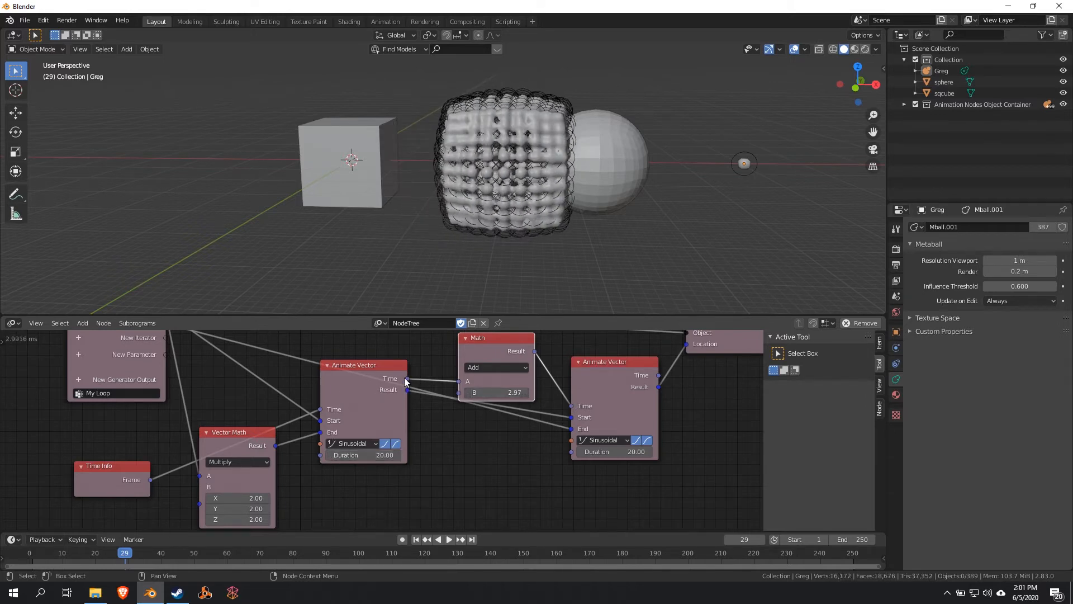
Step: Attach a Viewer node to the first Animate Vector's Time output and scrub the timeline to frame 23
{"action": "left_click", "coordinate": [392, 409]}
{"action": "key", "text": "w"}
{"action": "left_click", "coordinate": [391, 462]}
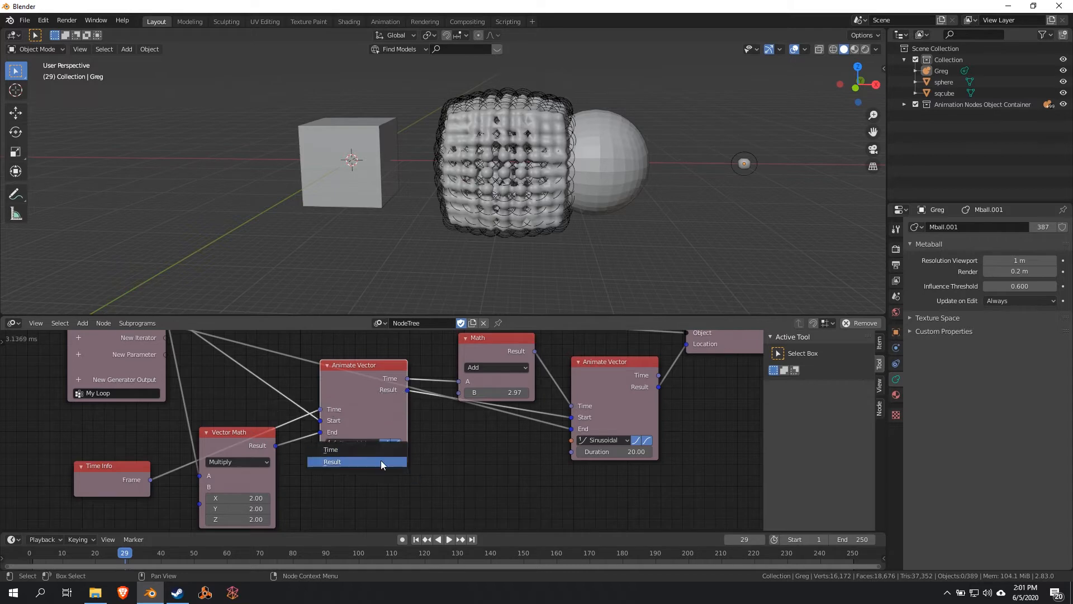
{"action": "left_click", "coordinate": [362, 459]}
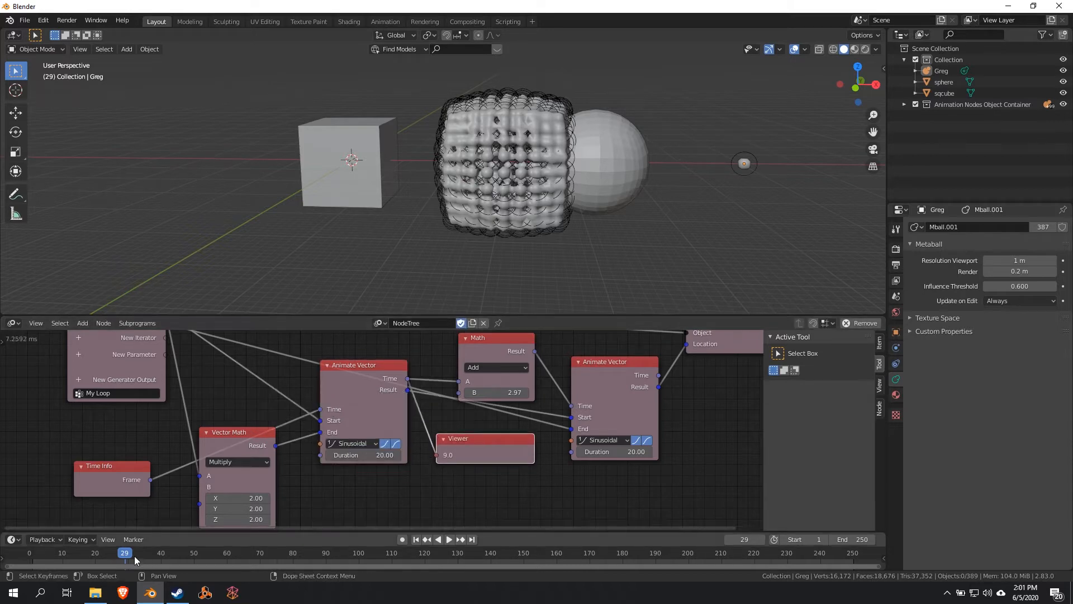
{"action": "mouse_move", "coordinate": [123, 554]}
{"action": "left_mouse_down"}
{"action": "mouse_move", "coordinate": [32, 556]}
{"action": "mouse_move", "coordinate": [105, 555]}
{"action": "left_mouse_up"}
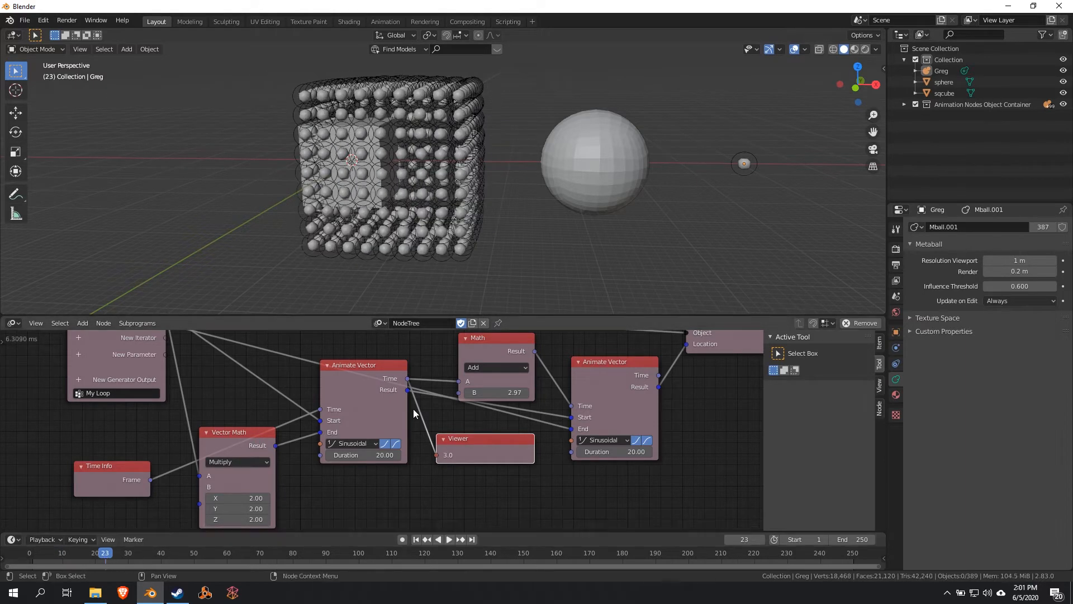
Step: Move the second Animate Vector node slightly lower and set the Math node's B value to 5
{"action": "left_click_drag", "start_coordinate": [608, 381], "coordinate": [599, 396]}
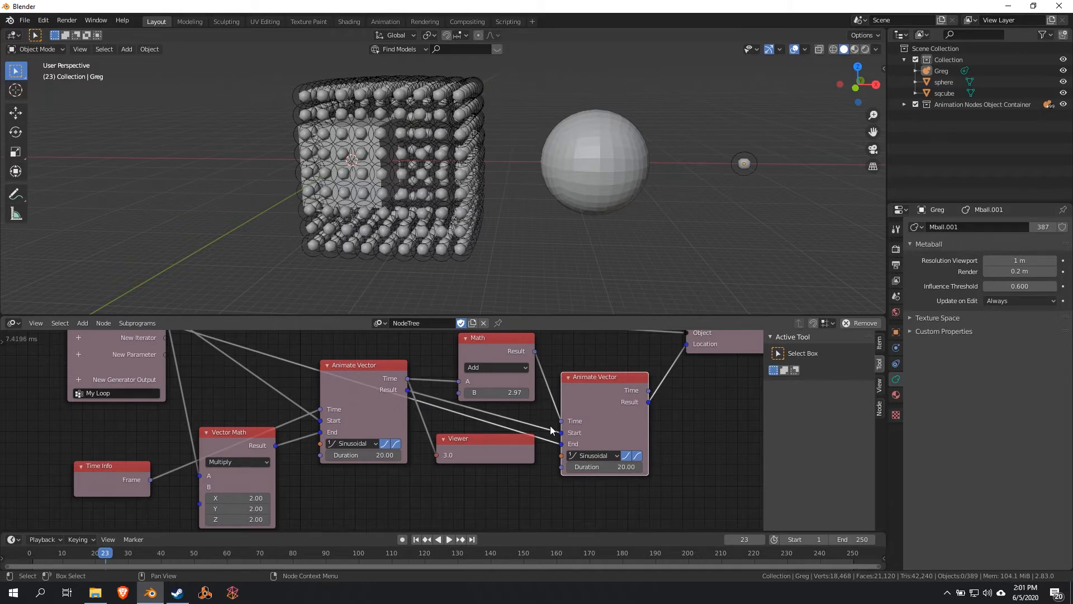
{"action": "left_click_drag", "start_coordinate": [484, 392], "coordinate": [491, 391]}
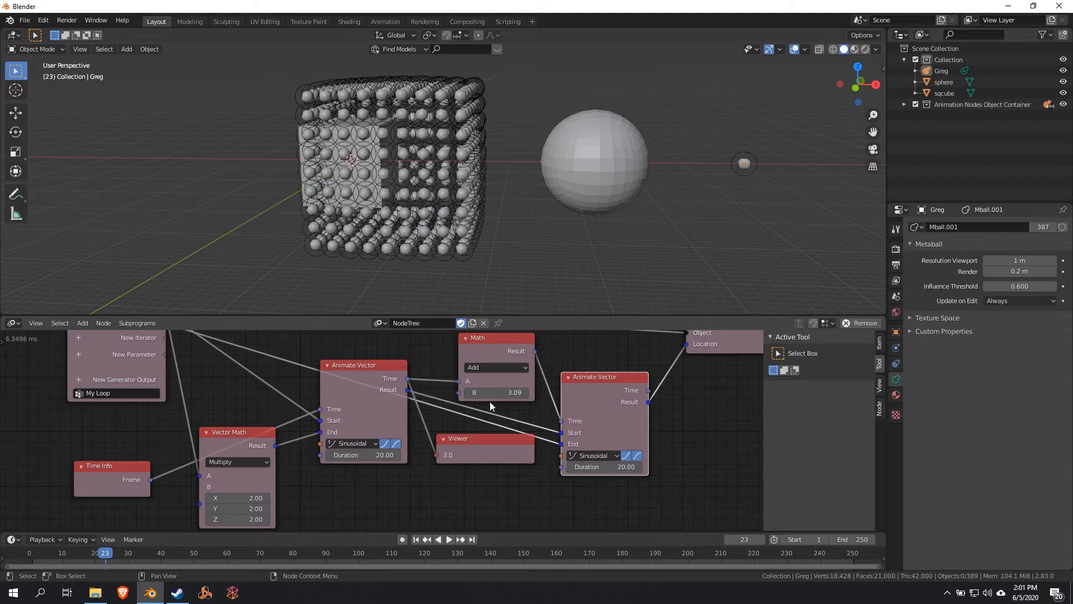
Step: Go to frame 15 and step forward frame by frame to frame 27, comparing the Viewer's time value with the metaball movement
{"action": "left_click_drag", "start_coordinate": [104, 553], "coordinate": [78, 553]}
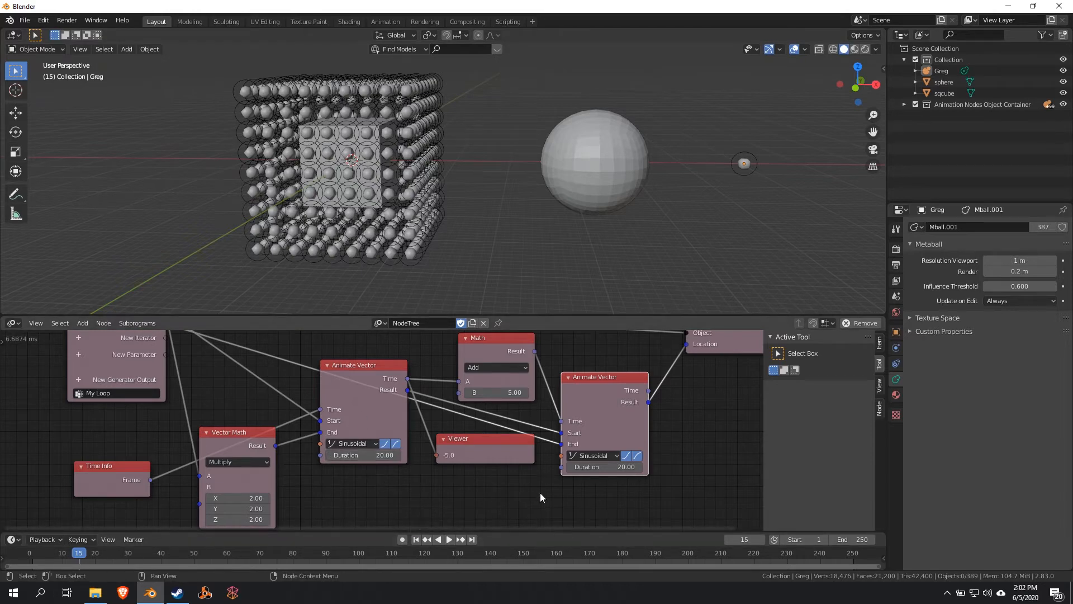
{"action": "key", "text": "Right"}
{"action": "key", "text": "Right"}
{"action": "key", "text": "Right"}
{"action": "key", "text": "Right"}
{"action": "key", "text": "Right"}
{"action": "key", "text": "Right"}
{"action": "key", "text": "Right"}
{"action": "key", "text": "Right"}
{"action": "key", "text": "Right"}
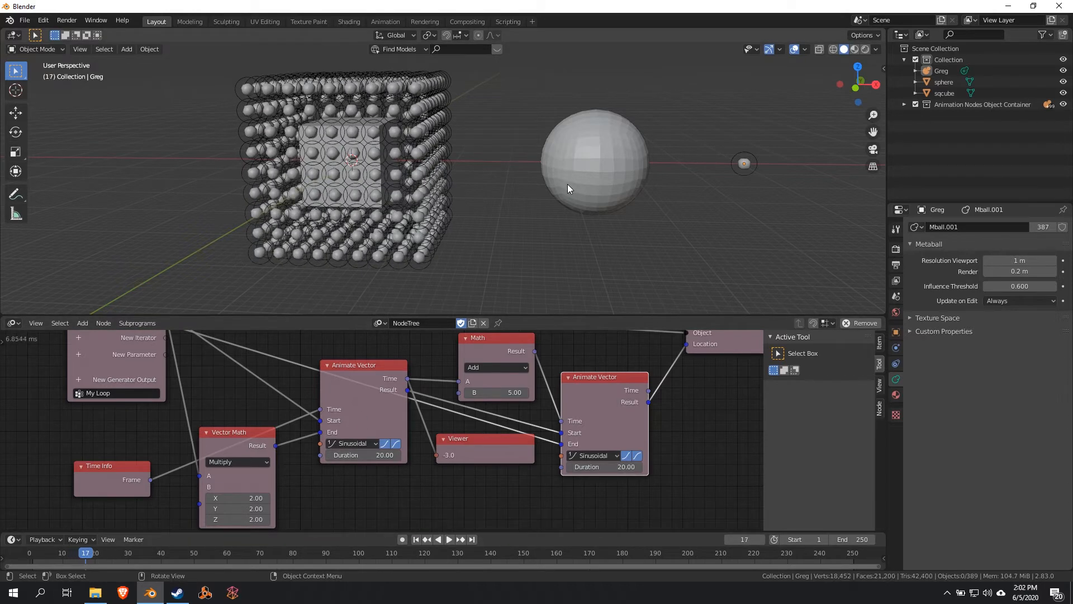
{"action": "key", "text": "Right"}
{"action": "key", "text": "Right"}
{"action": "key", "text": "Right"}
{"action": "key", "text": "Right"}
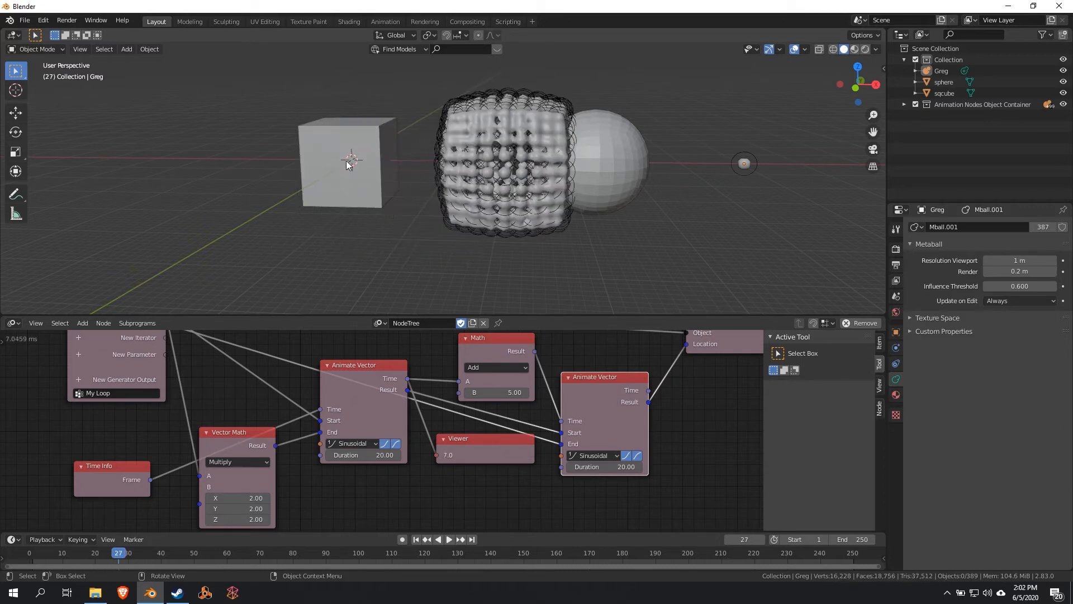
Step: Set the Math node's B value to 7.52 and replay the animation from the first frame
{"action": "left_click_drag", "start_coordinate": [494, 393], "coordinate": [531, 393]}
{"action": "left_click", "coordinate": [415, 540]}
{"action": "key", "text": "space"}
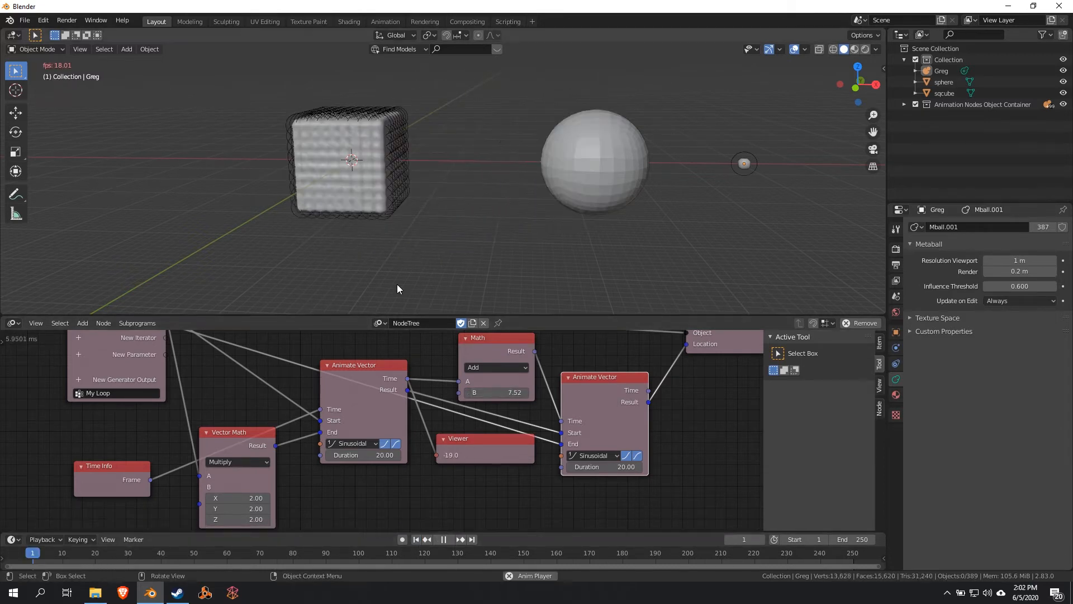
{"action": "key", "text": "space"}
Step: Raise the Math node's B value to 9.20 and play the animation again from the start
{"action": "left_click_drag", "start_coordinate": [492, 391], "coordinate": [516, 392]}
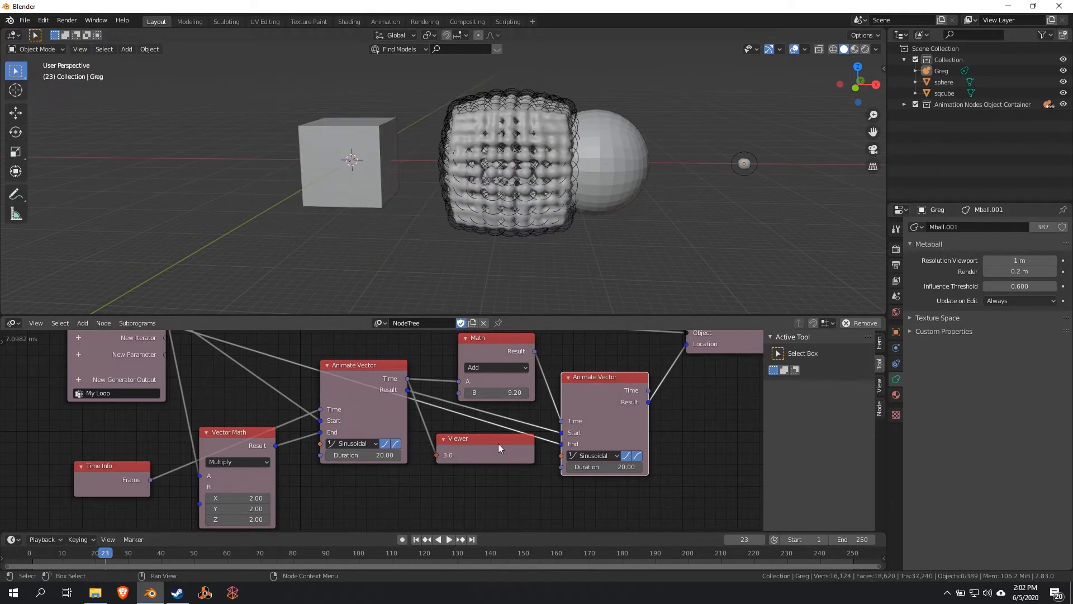
{"action": "left_click", "coordinate": [420, 542]}
{"action": "key", "text": "space"}
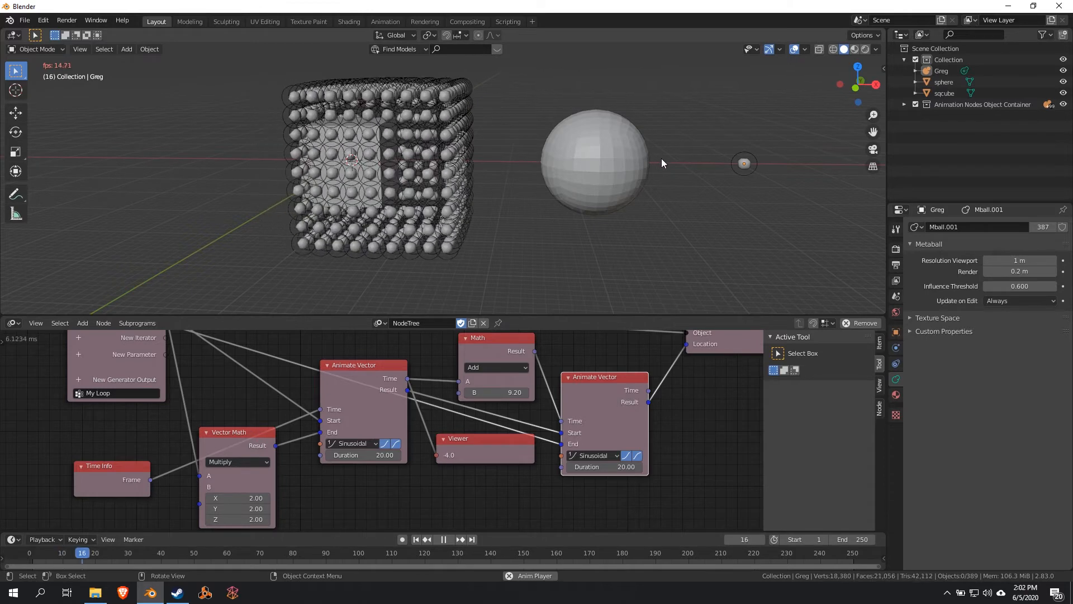
{"action": "key", "text": "space"}
Step: Set the Math node's B value to 20 and play the animation from frame 1 to frame 20
{"action": "key", "text": "Return"}
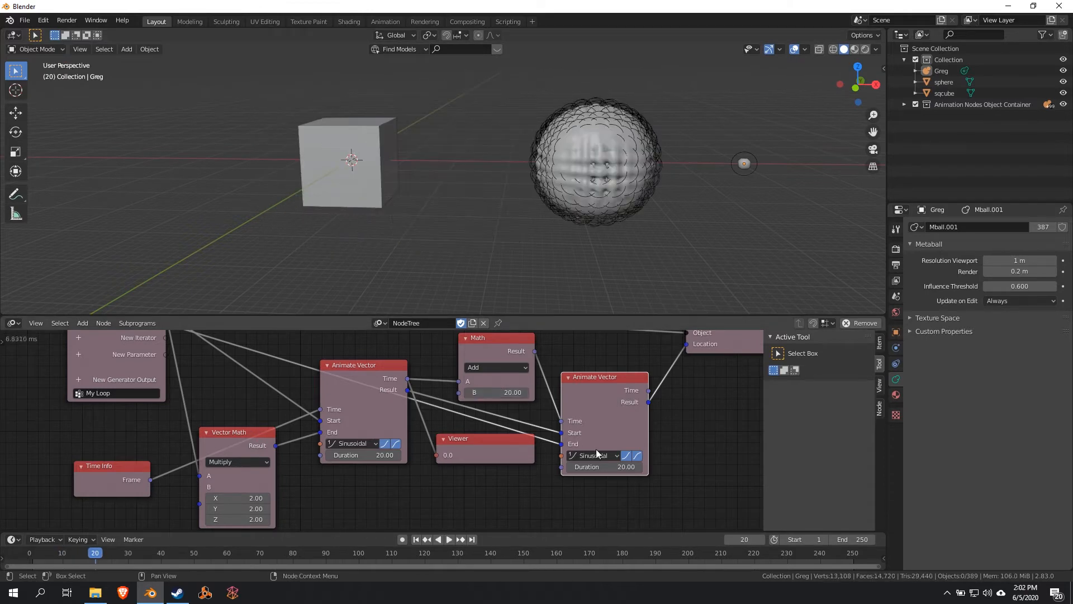
{"action": "left_click", "coordinate": [417, 541]}
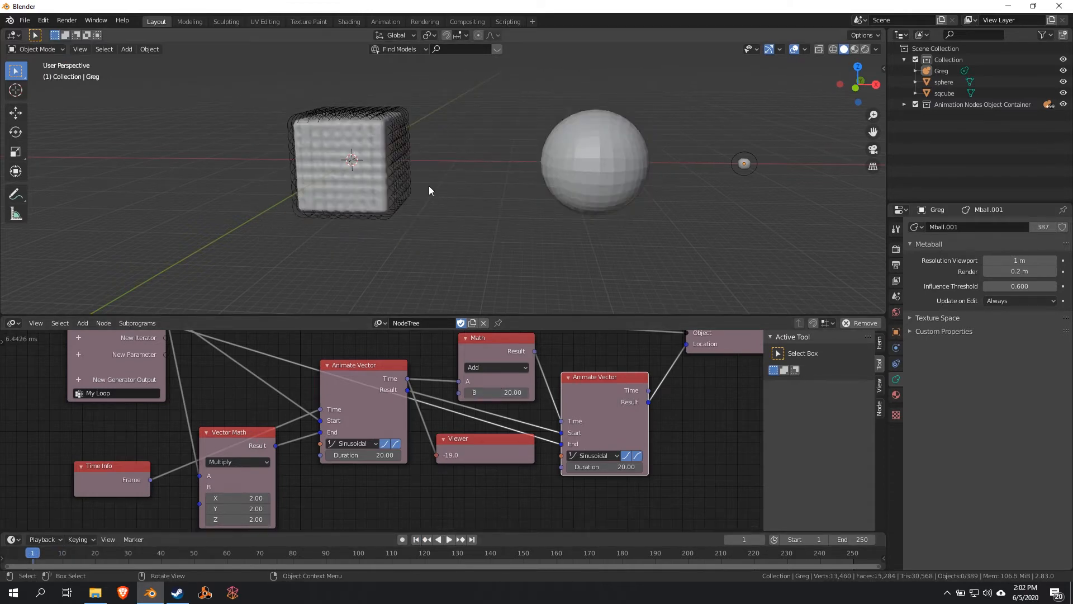
{"action": "key", "text": "space"}
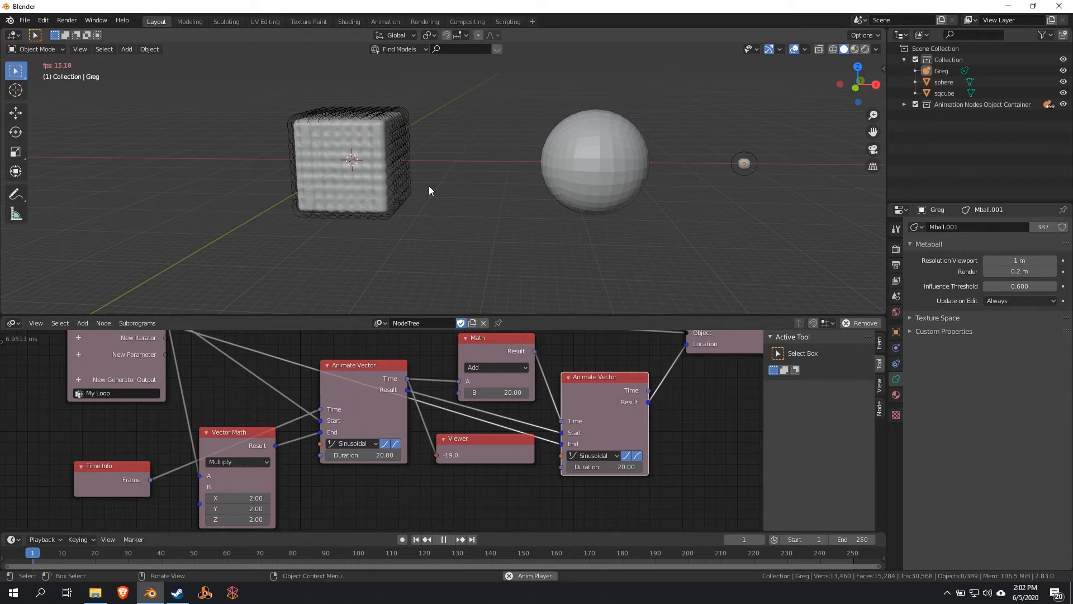
{"action": "key", "text": "space"}
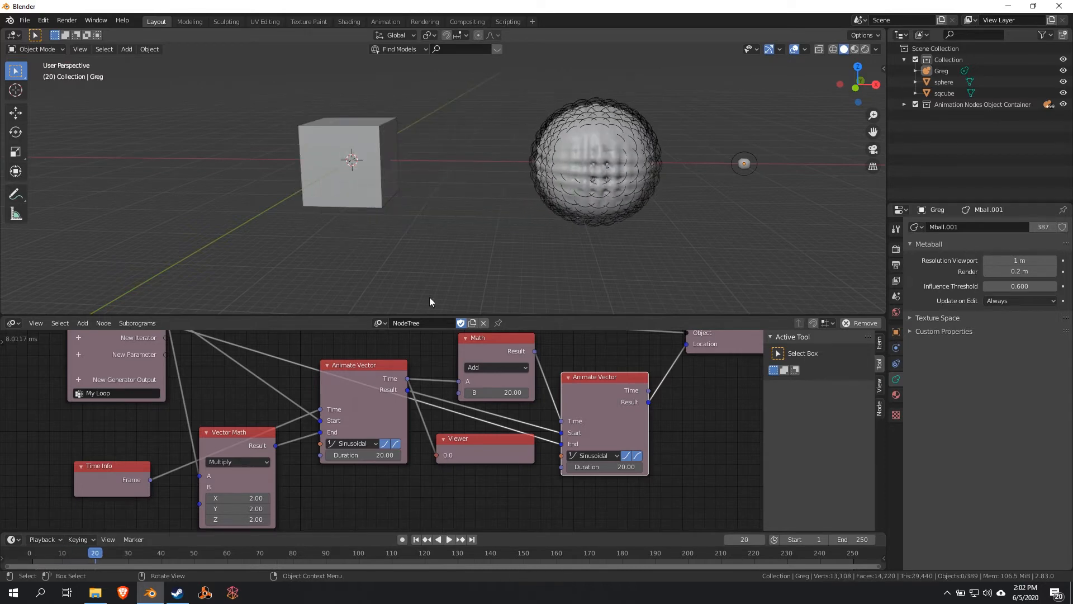
Step: Replay the metaballs' movement from cube to sphere twice from the first frame, pausing at frame 14 on the second run
{"action": "left_click", "coordinate": [416, 540]}
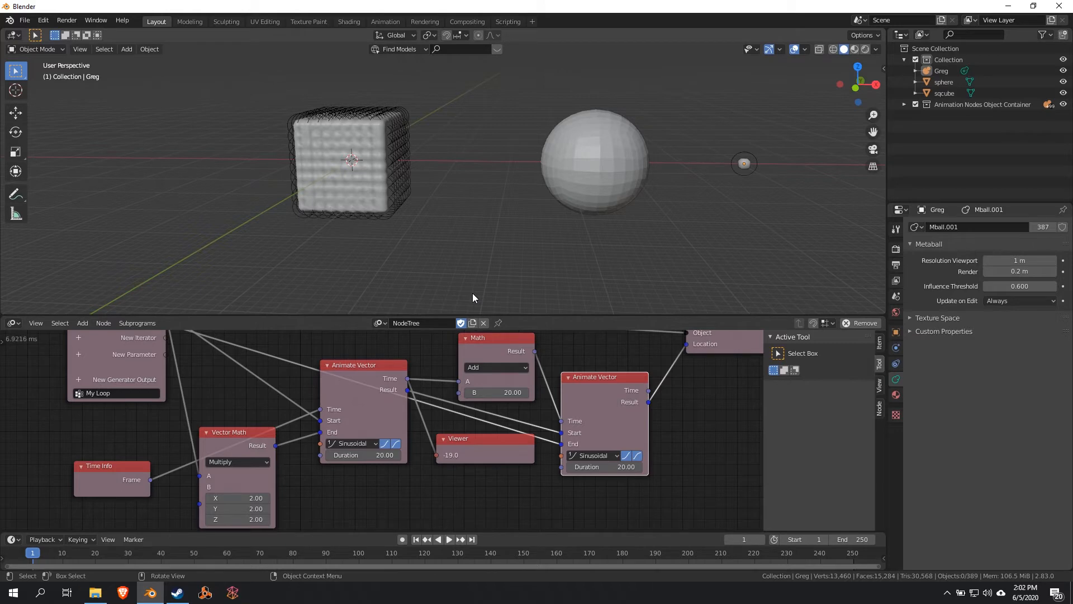
{"action": "key", "text": "space"}
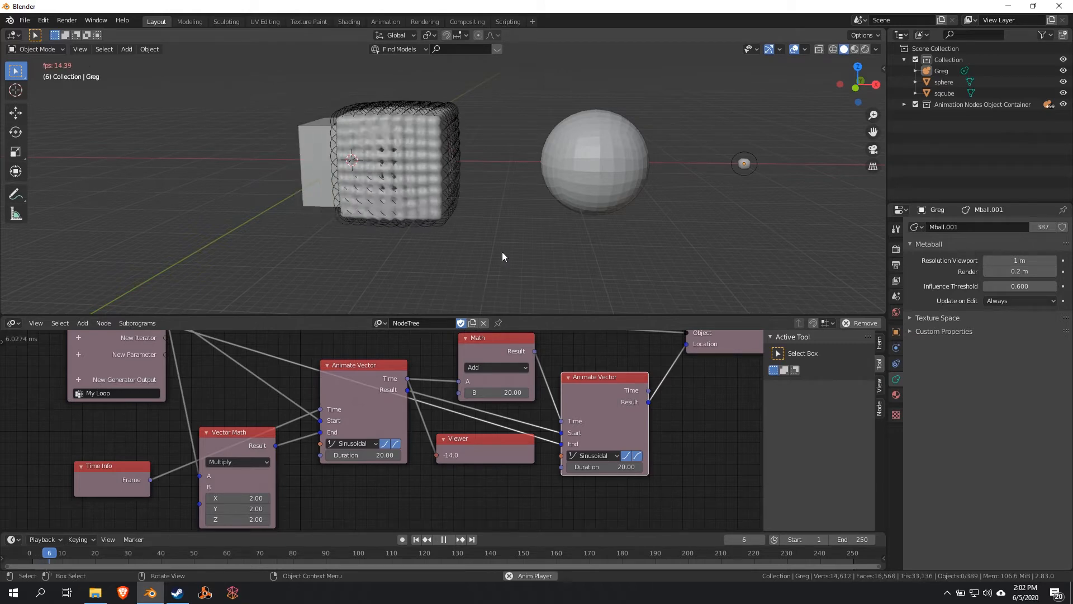
{"action": "left_click", "coordinate": [416, 540]}
{"action": "key", "text": "space"}
{"action": "key", "text": "space"}
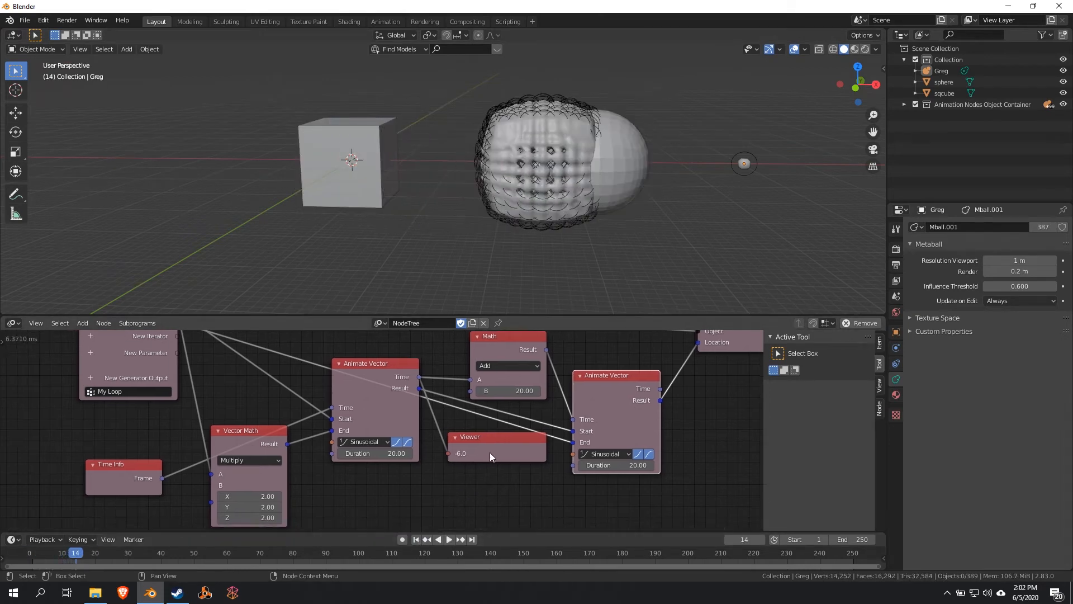
Step: Delete the Viewer node and set the Math node's B value to 14.84
{"action": "left_click", "coordinate": [489, 451]}
{"action": "key", "text": "x"}
{"action": "middle_click_drag", "start_coordinate": [481, 459], "coordinate": [546, 486]}
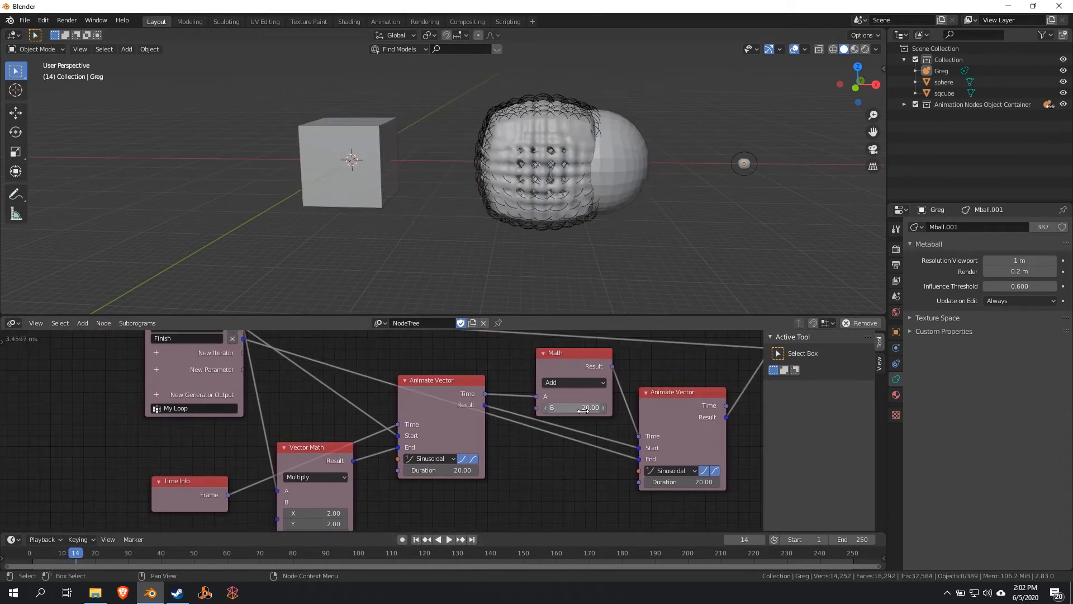
{"action": "left_click_drag", "start_coordinate": [583, 407], "coordinate": [539, 407]}
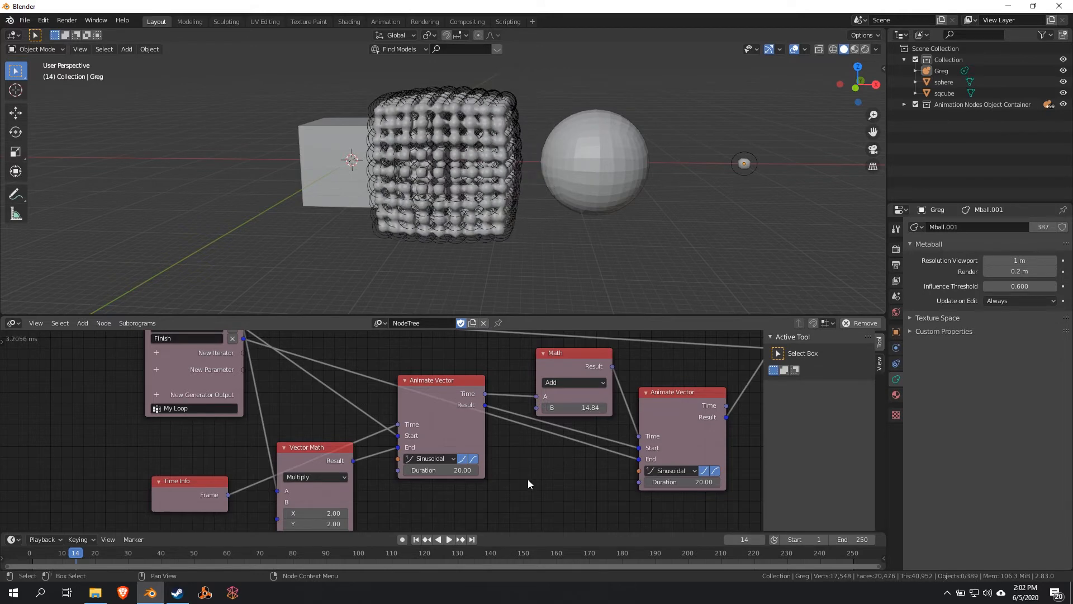
Step: Spread the first Animate Vector and the Multiply node apart and add a Random Vector node beside the Multiply node
{"action": "middle_click_drag", "start_coordinate": [528, 484], "coordinate": [559, 447]}
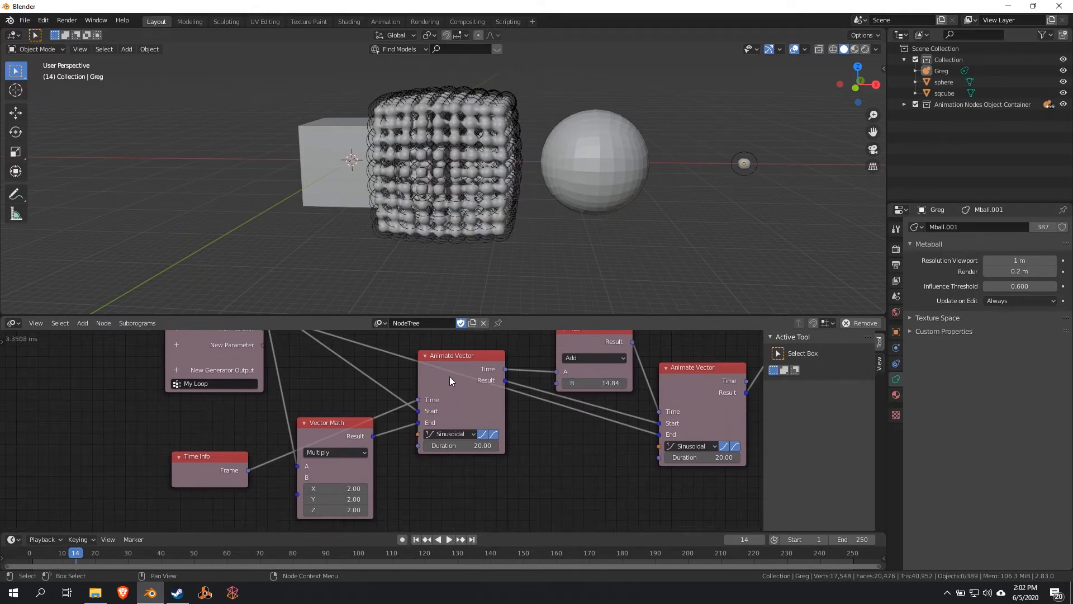
{"action": "left_click_drag", "start_coordinate": [449, 376], "coordinate": [495, 369]}
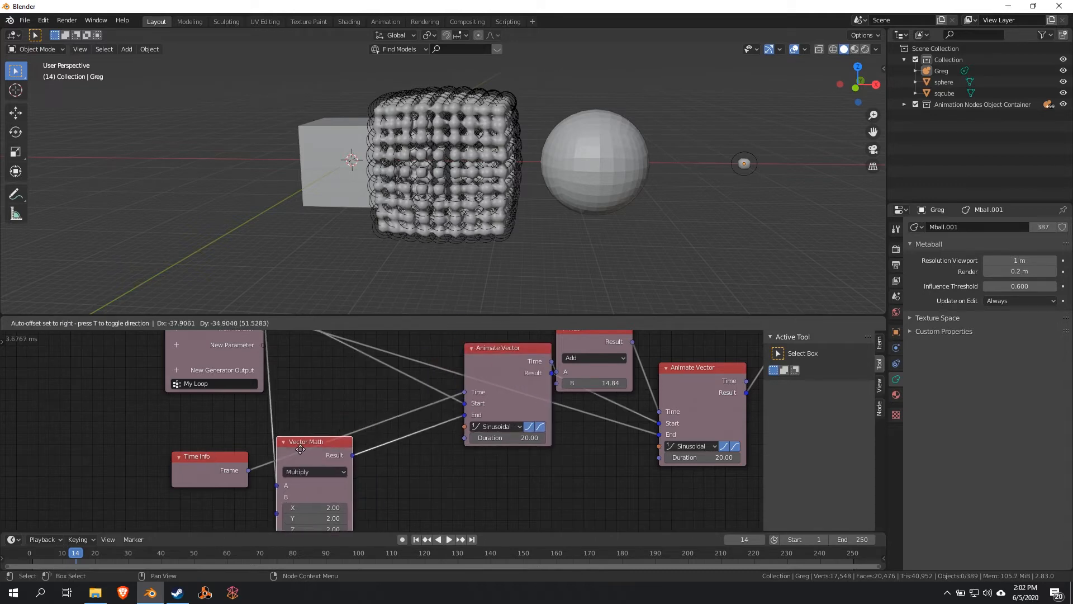
{"action": "middle_click_drag", "start_coordinate": [430, 466], "coordinate": [389, 407]}
{"action": "key", "text": "shift+a"}
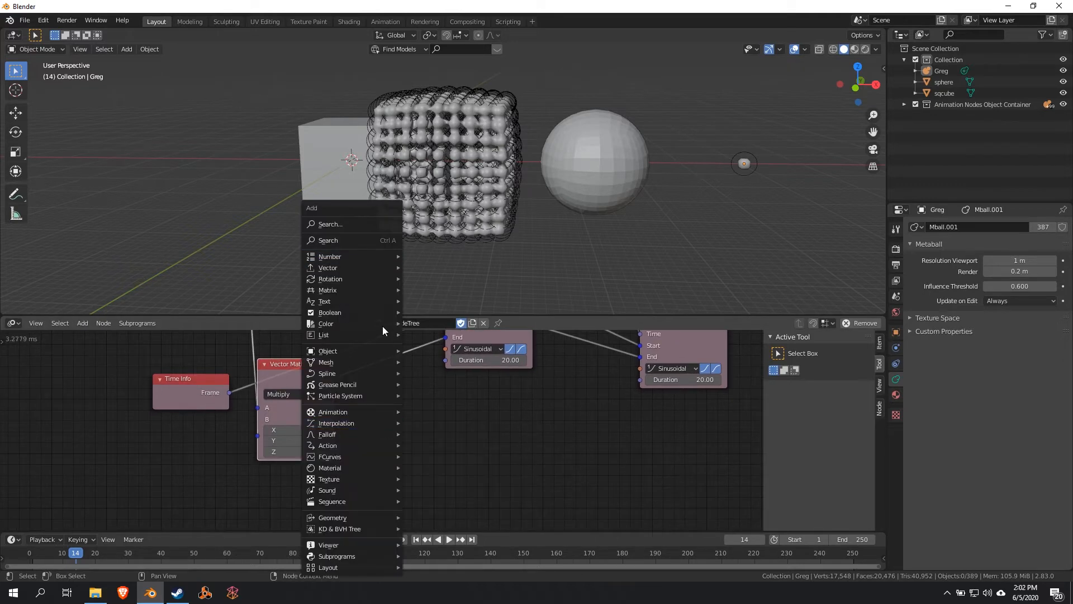
{"action": "mouse_move", "coordinate": [363, 267]}
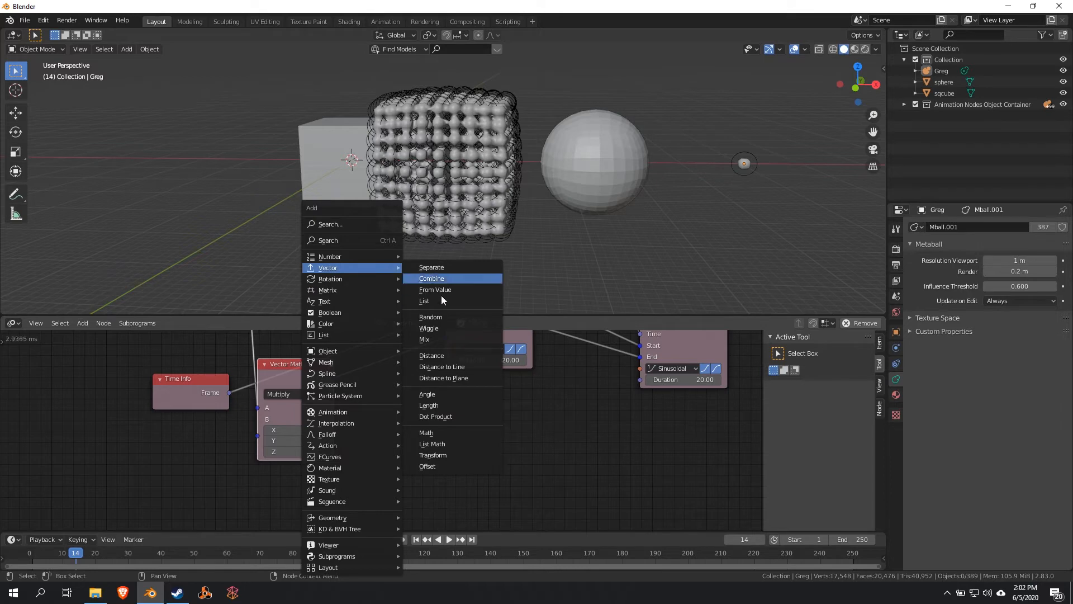
{"action": "left_click", "coordinate": [435, 316]}
{"action": "left_click", "coordinate": [358, 379]}
Step: Link an output of the My Loop input node to the Random Vector's Seed
{"action": "scroll", "coordinate": [343, 350], "scroll_direction": "down", "scroll_amount": 2}
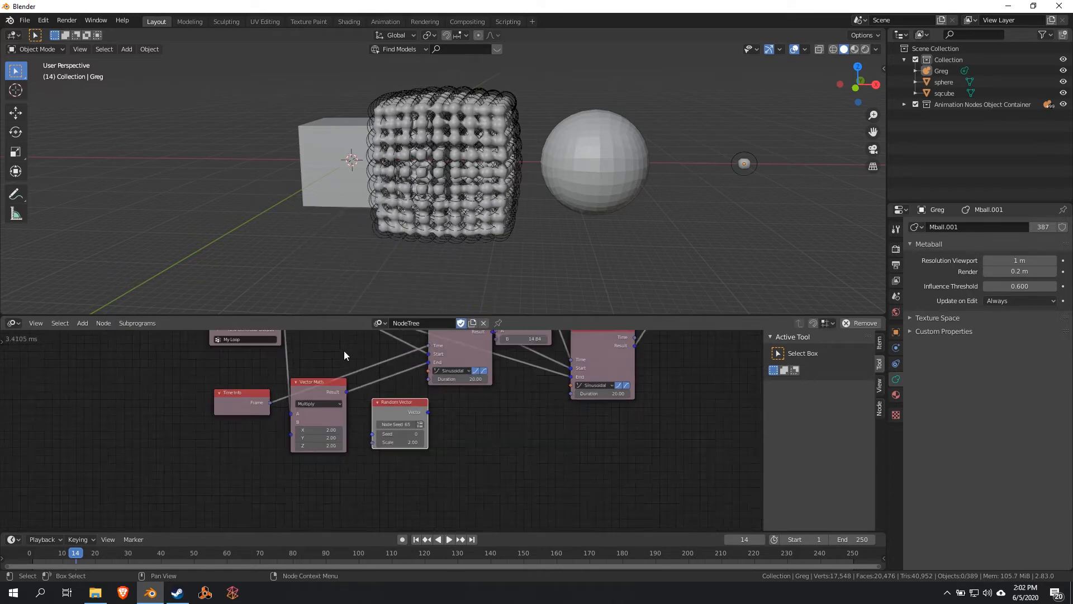
{"action": "middle_click_drag", "start_coordinate": [344, 350], "coordinate": [326, 445]}
{"action": "left_click_drag", "start_coordinate": [263, 350], "coordinate": [354, 528]}
Step: Reposition the Random Vector node below the Multiply node and add an Add-type Vector Math node beside it
{"action": "middle_click_drag", "start_coordinate": [480, 508], "coordinate": [506, 376]}
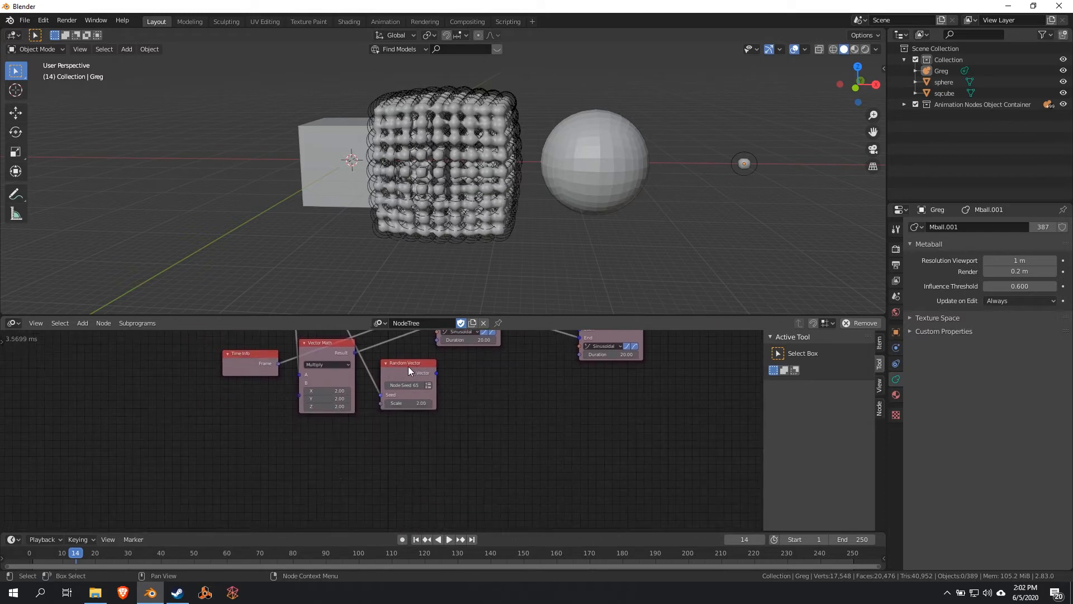
{"action": "left_click_drag", "start_coordinate": [408, 366], "coordinate": [385, 392]}
{"action": "key", "text": "shift+a"}
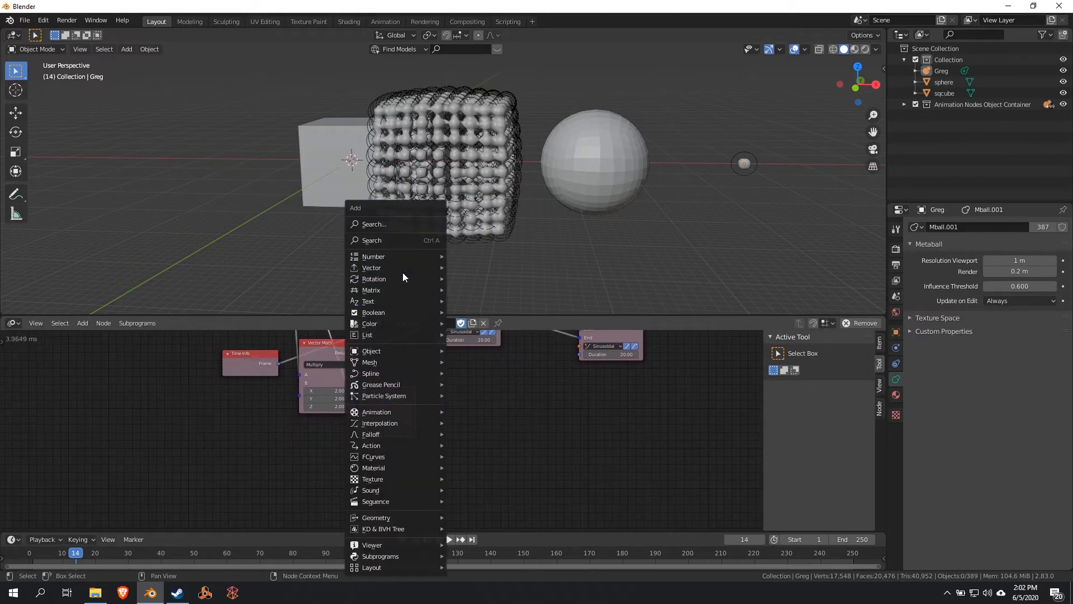
{"action": "mouse_move", "coordinate": [403, 273]}
{"action": "left_click", "coordinate": [495, 430]}
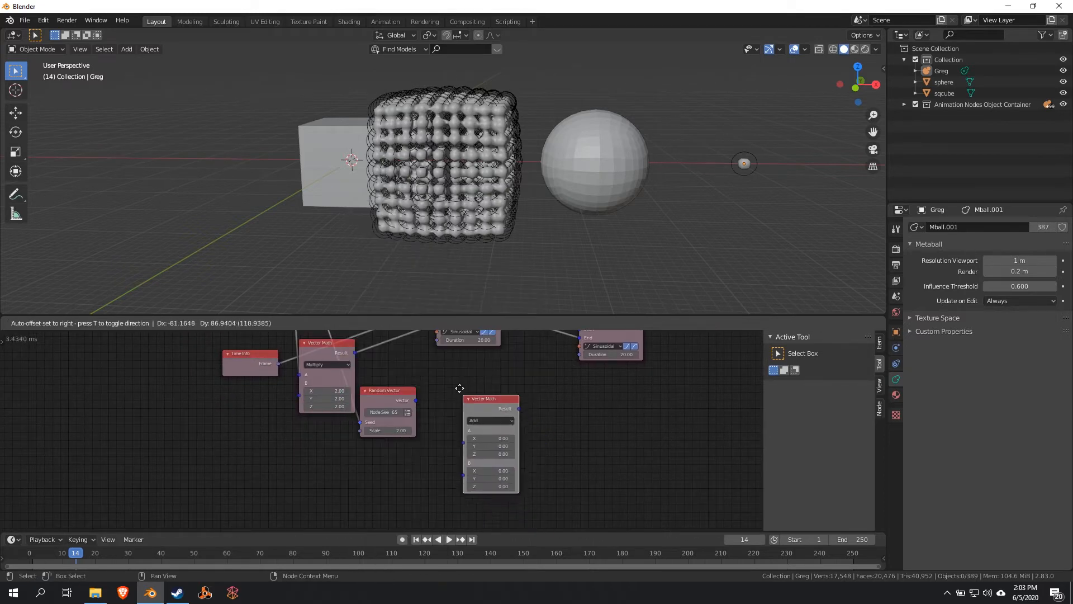
{"action": "left_click", "coordinate": [450, 367]}
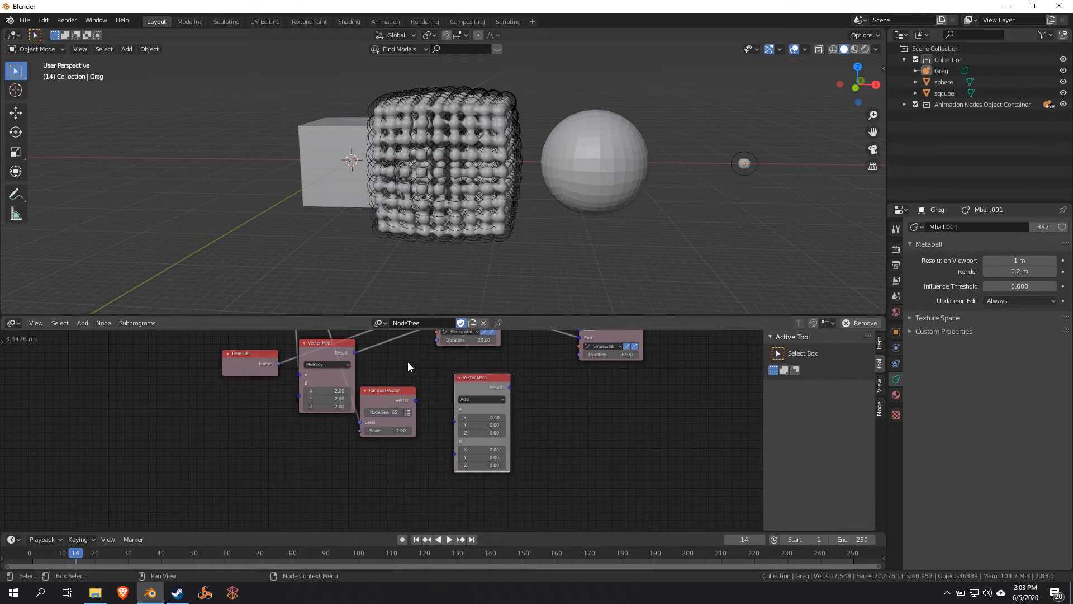
Step: Feed the Multiply result and the Random Vector into the Add node, then connect its result to the first Animate Vector's End
{"action": "middle_click_drag", "start_coordinate": [408, 363], "coordinate": [352, 401]}
{"action": "left_click_drag", "start_coordinate": [317, 385], "coordinate": [366, 445]}
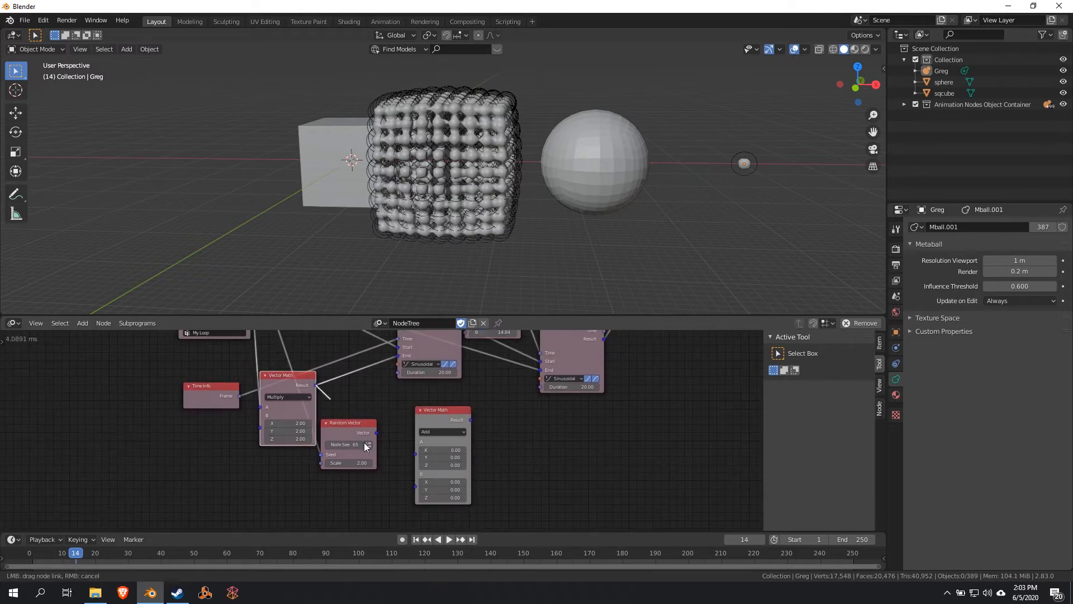
{"action": "left_click_drag", "start_coordinate": [421, 491], "coordinate": [421, 491]}
{"action": "left_click_drag", "start_coordinate": [376, 432], "coordinate": [398, 356]}
{"action": "key", "text": "g"}
{"action": "left_click", "coordinate": [434, 424]}
Step: Play the randomized metaball movement, replay it from the first frame, and pause at frame 11 to inspect the scatter
{"action": "middle_click_drag", "start_coordinate": [451, 277], "coordinate": [490, 253]}
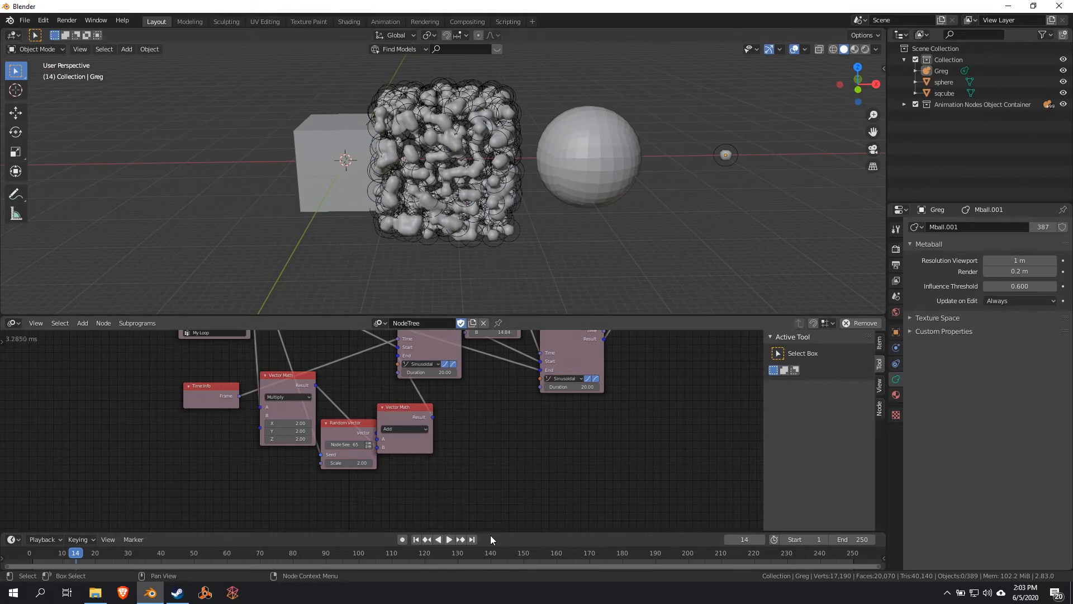
{"action": "key", "text": "space"}
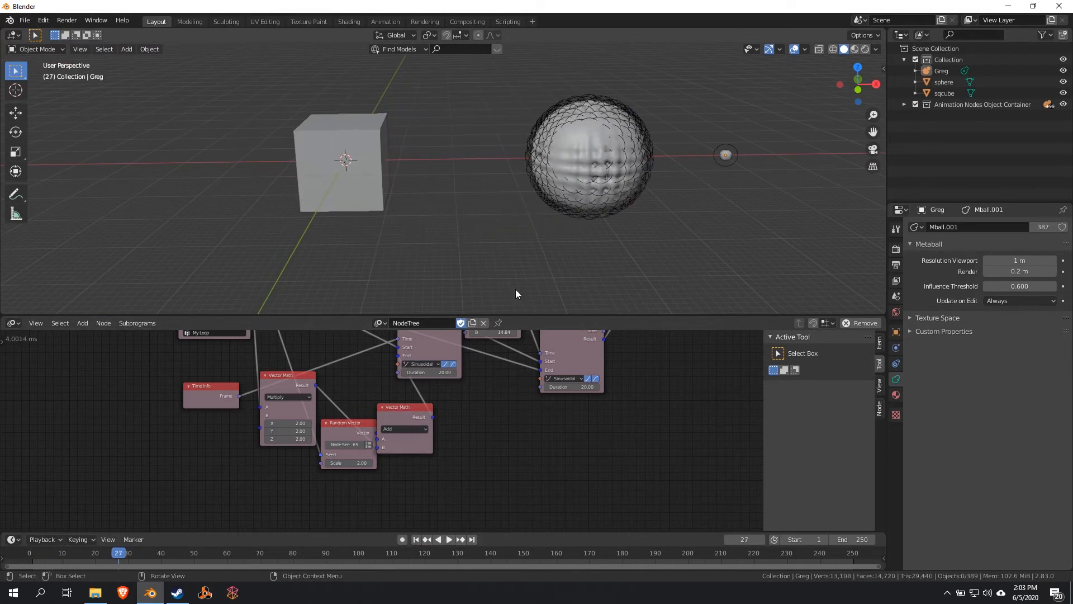
{"action": "left_click", "coordinate": [417, 540]}
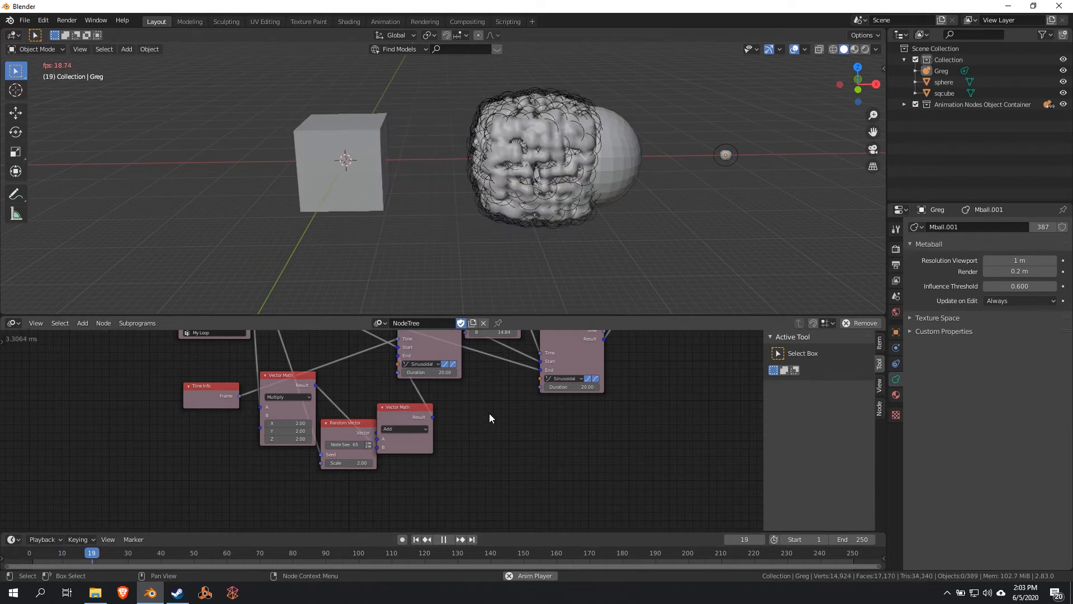
{"action": "left_click", "coordinate": [417, 540]}
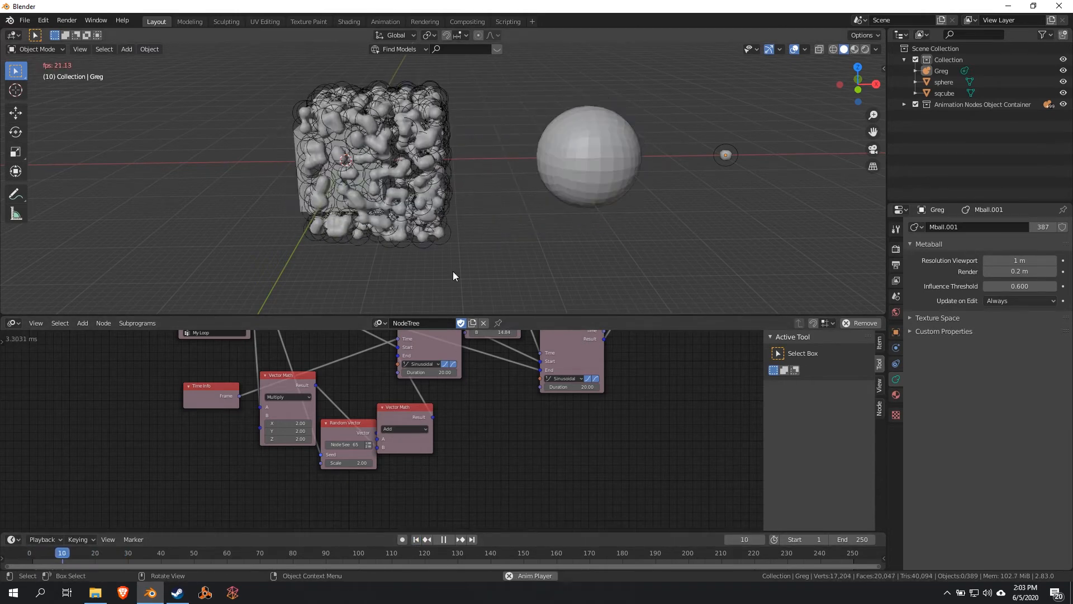
{"action": "key", "text": "space"}
{"action": "middle_click_drag", "start_coordinate": [505, 242], "coordinate": [474, 242]}
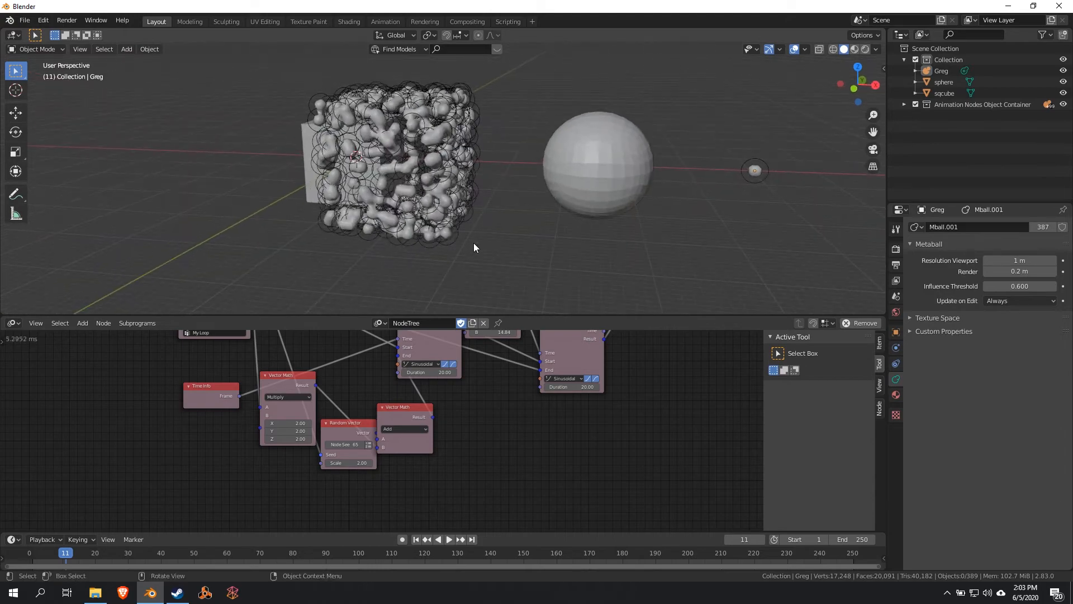
Step: Play the animation to frame 26, return to the first frame, and replay it up close, pausing at frame 12
{"action": "key", "text": "space"}
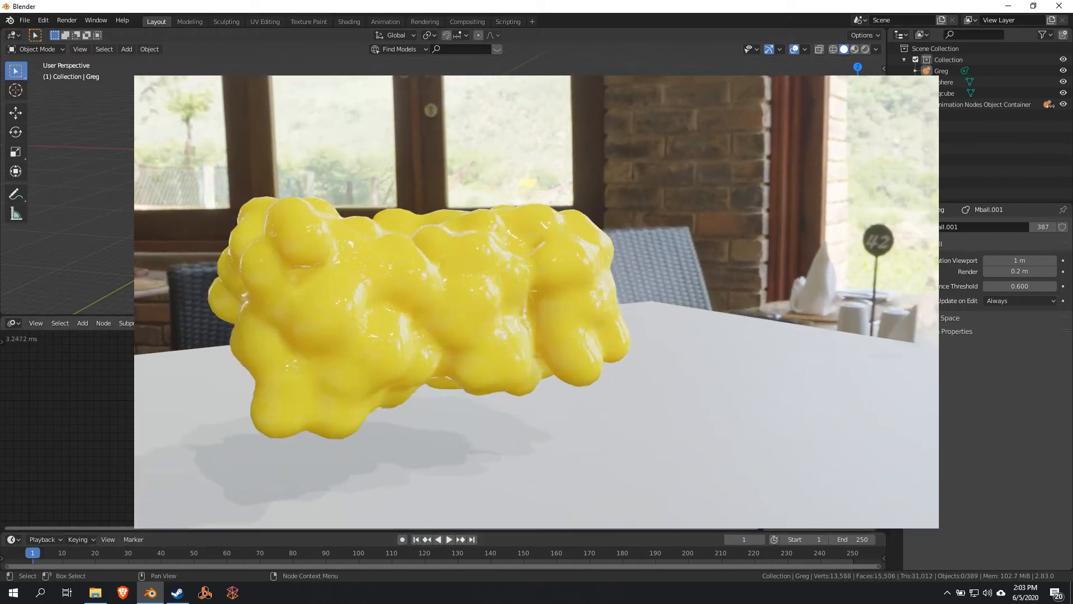
{"action": "left_click", "coordinate": [416, 540]}
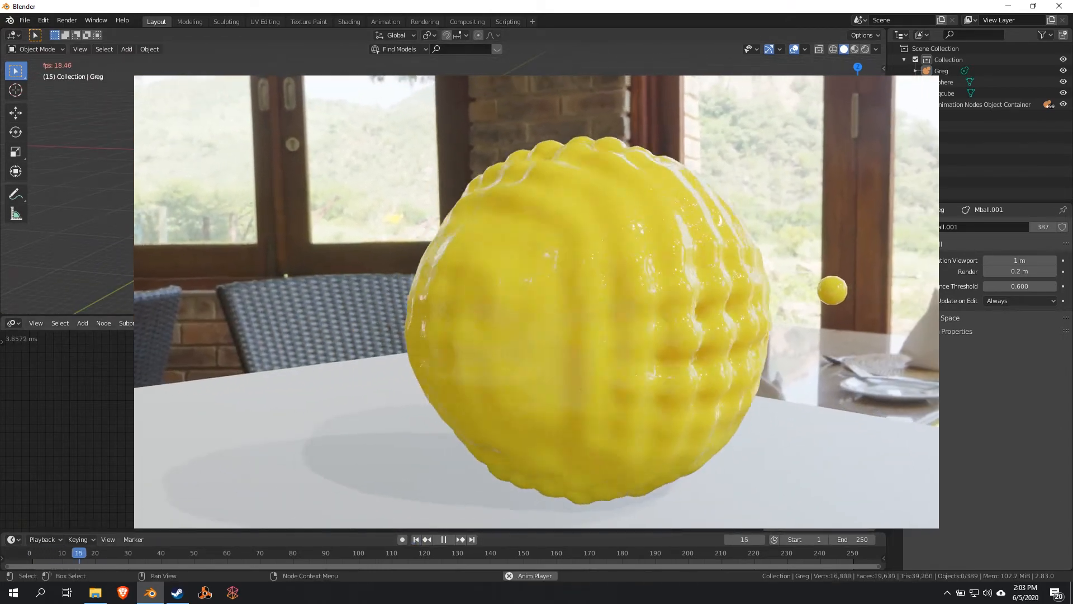
{"action": "key", "text": "space"}
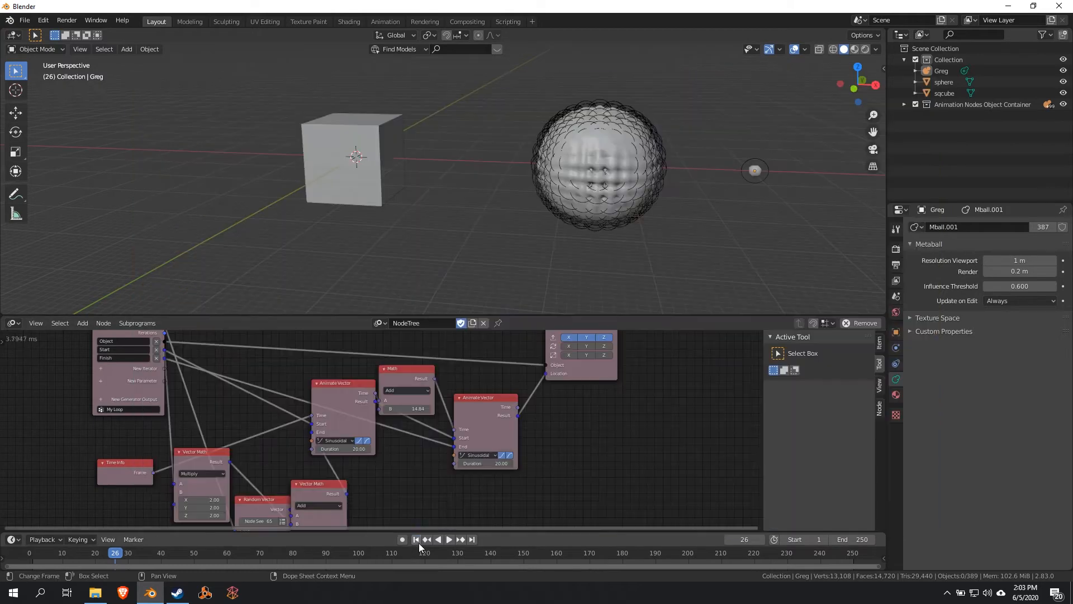
{"action": "left_click", "coordinate": [416, 539]}
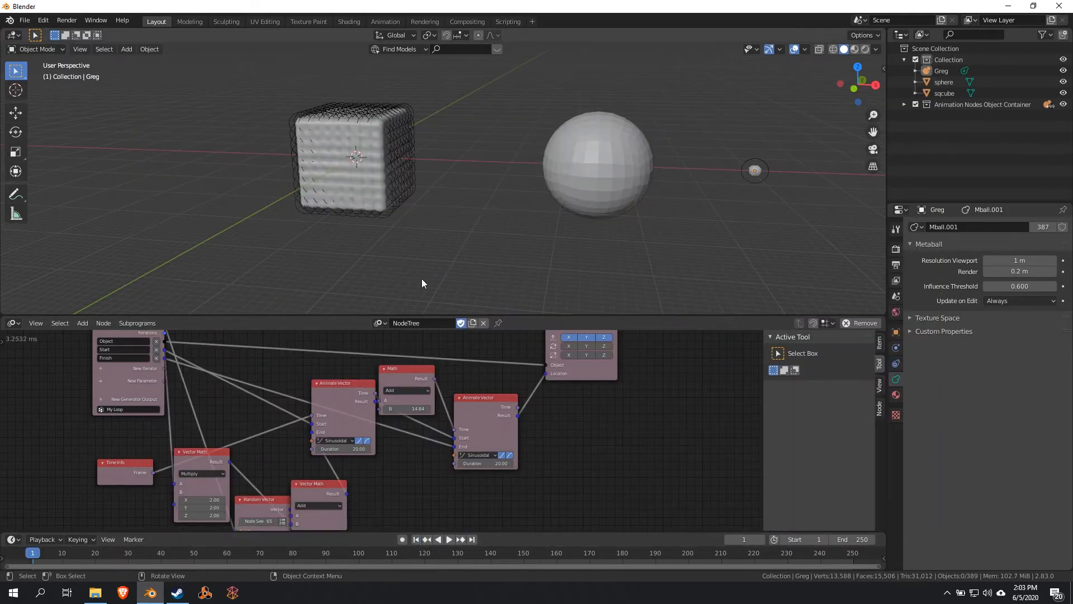
{"action": "middle_click_drag", "start_coordinate": [422, 279], "coordinate": [427, 278]}
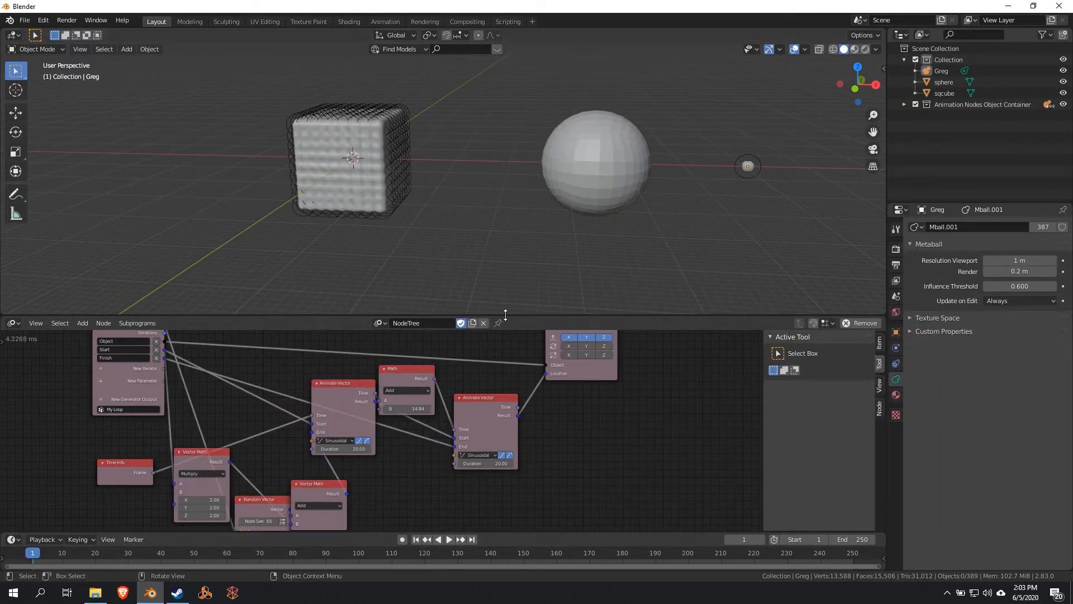
{"action": "scroll", "coordinate": [450, 250], "scroll_direction": "up", "scroll_amount": 2}
{"action": "key", "text": "space"}
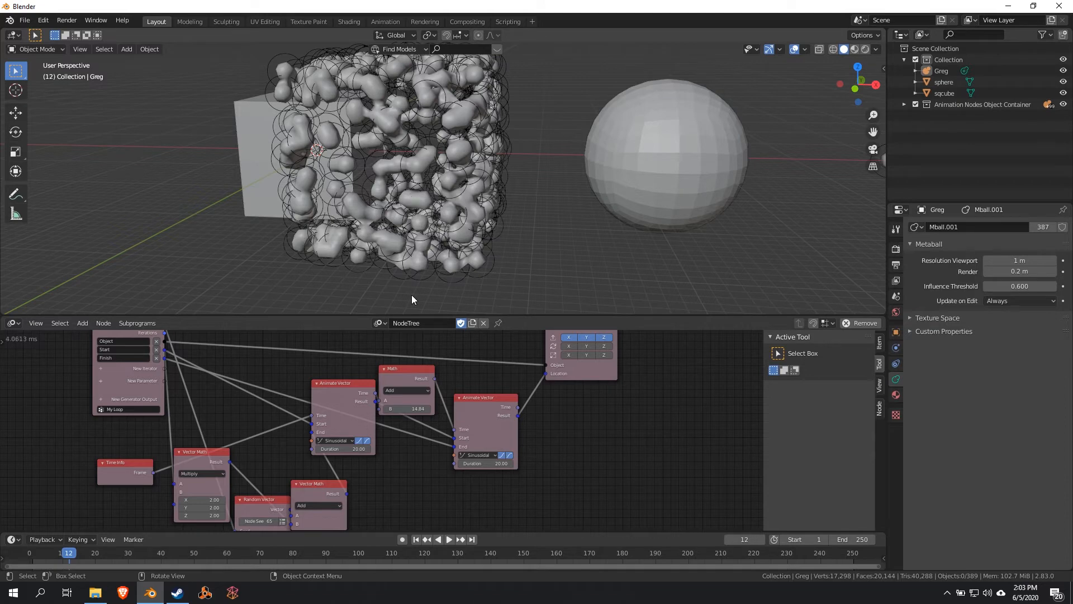
Step: Set the Multiply node's Y and Z values to 1
{"action": "middle_click_drag", "start_coordinate": [256, 471], "coordinate": [383, 372]}
{"action": "scroll", "coordinate": [369, 386], "scroll_direction": "up", "scroll_amount": 2}
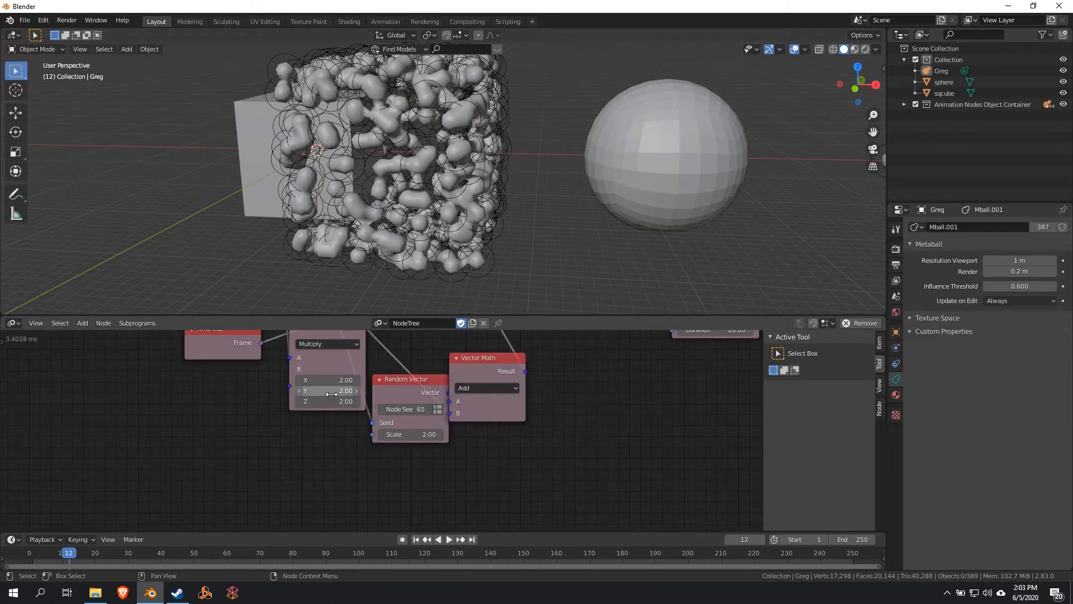
{"action": "left_click_drag", "start_coordinate": [332, 394], "coordinate": [332, 401]}
{"action": "key", "text": "Return"}
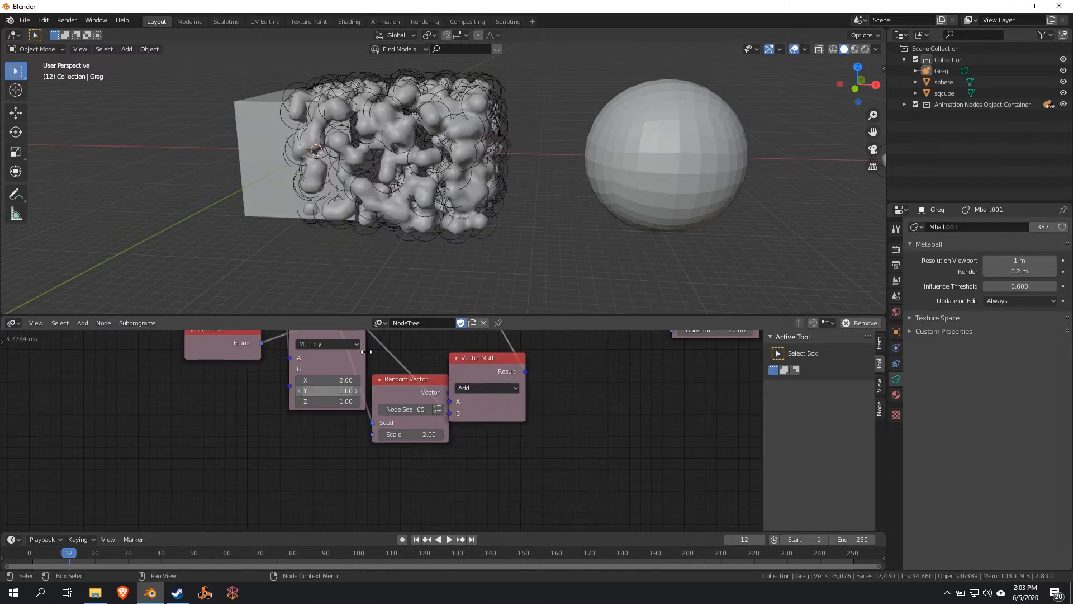
Step: Reduce the Multiply node's Y and Z values to 0.2 and inspect the squeezed metaballs from several angles
{"action": "left_click_drag", "start_coordinate": [332, 390], "coordinate": [332, 402]}
{"action": "type", "text": "0.2"}
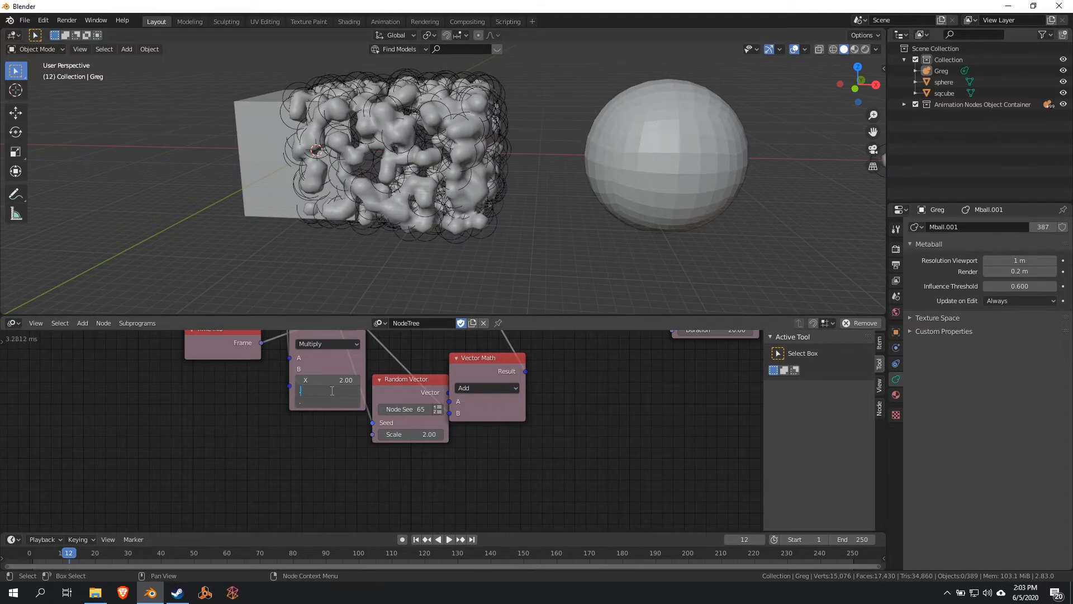
{"action": "key", "text": "Return"}
{"action": "middle_click_drag", "start_coordinate": [385, 251], "coordinate": [354, 267]}
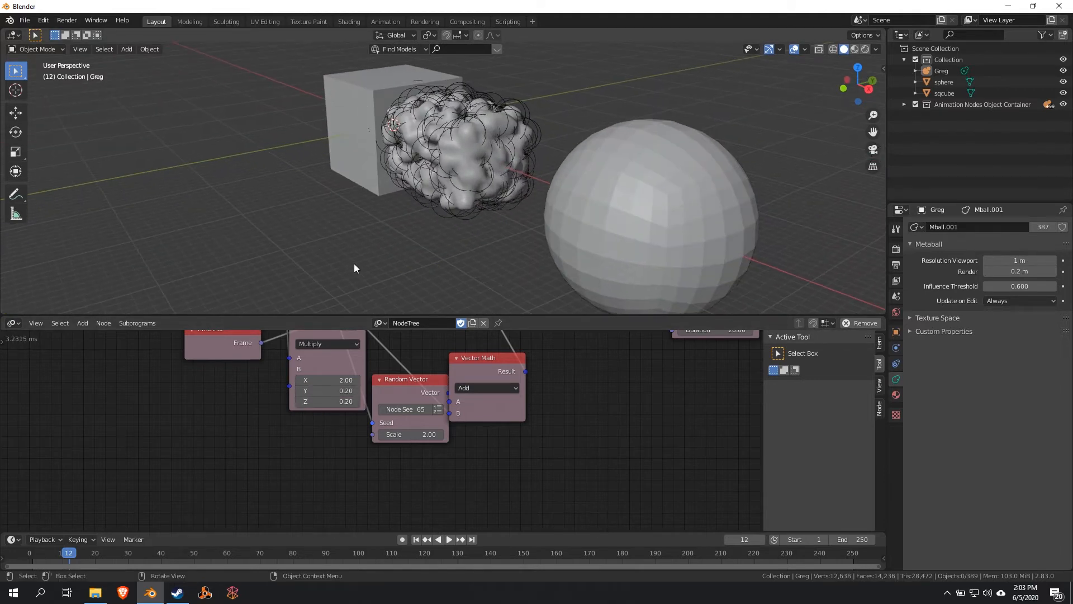
{"action": "middle_click_drag", "start_coordinate": [499, 197], "coordinate": [470, 278]}
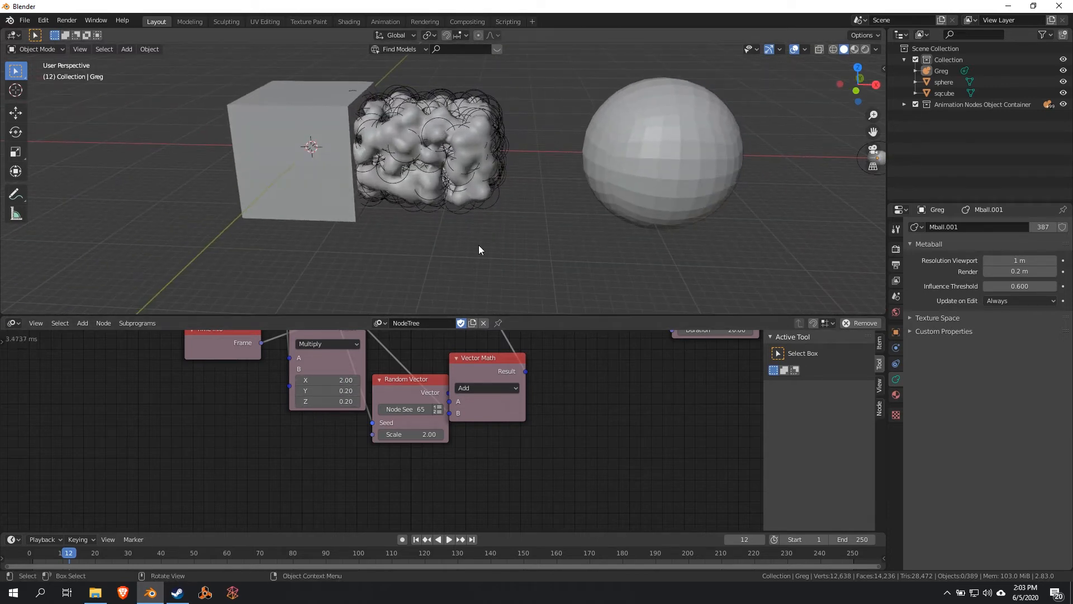
Step: Restore the Multiply node's Y and Z values to 2
{"action": "left_click_drag", "start_coordinate": [320, 390], "coordinate": [320, 393]}
{"action": "type", "text": "2"}
{"action": "key", "text": "Return"}
{"action": "mouse_move", "coordinate": [565, 237]}
{"action": "middle_mouse_down"}
{"action": "mouse_move", "coordinate": [531, 239]}
{"action": "mouse_move", "coordinate": [553, 229]}
{"action": "middle_mouse_up"}
Step: Scrub and replay the opening frames up to frame 16 to examine how the metaballs leave the cube and scatter
{"action": "middle_click_drag", "start_coordinate": [415, 360], "coordinate": [364, 457]}
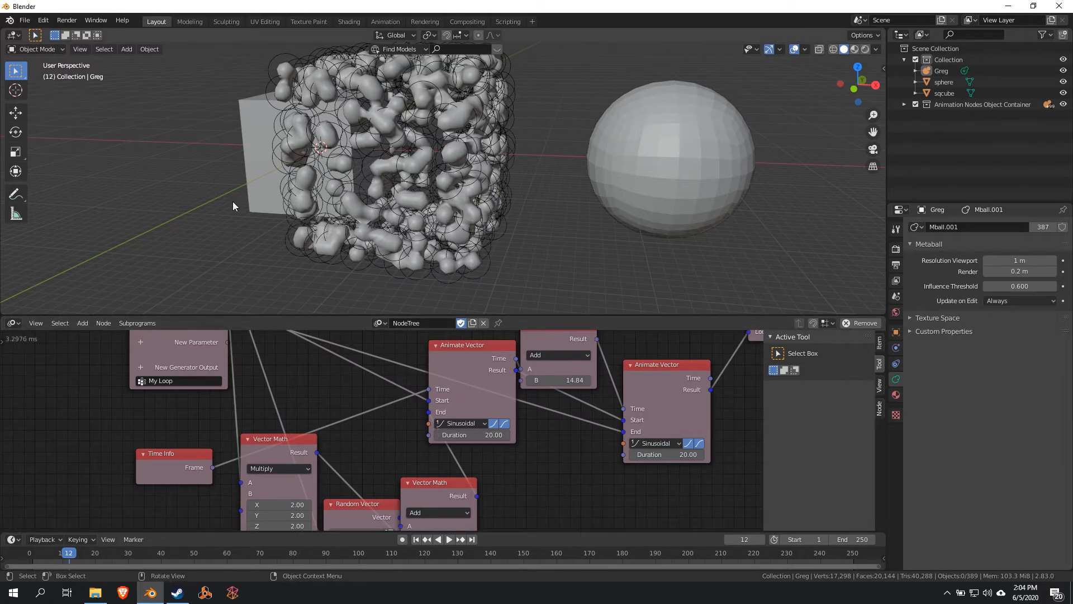
{"action": "scroll", "coordinate": [233, 202], "scroll_direction": "down", "scroll_amount": 3}
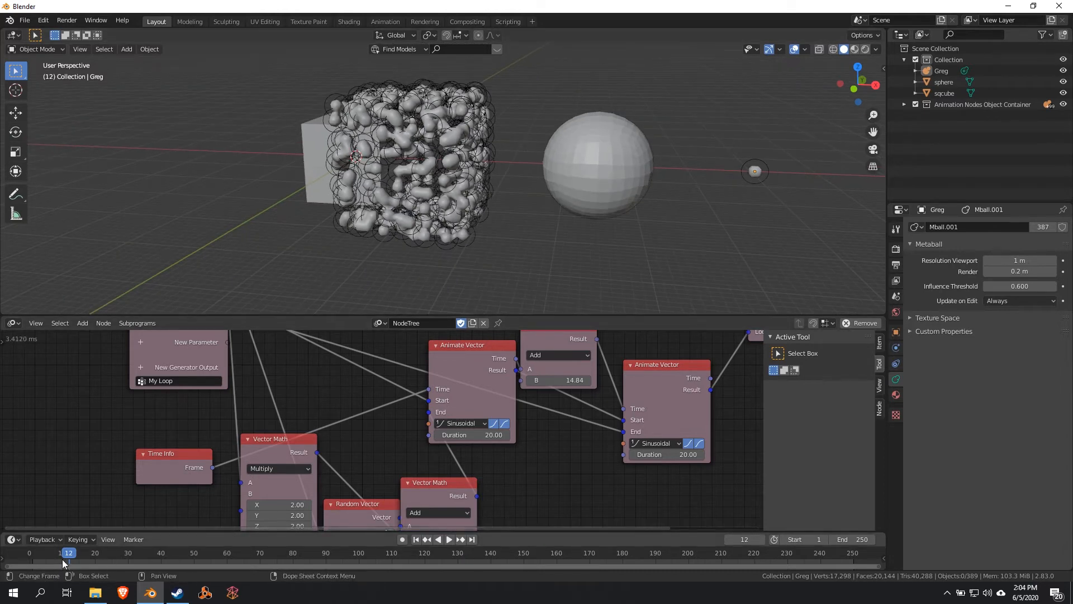
{"action": "left_click_drag", "start_coordinate": [62, 559], "coordinate": [34, 556]}
{"action": "key", "text": "space"}
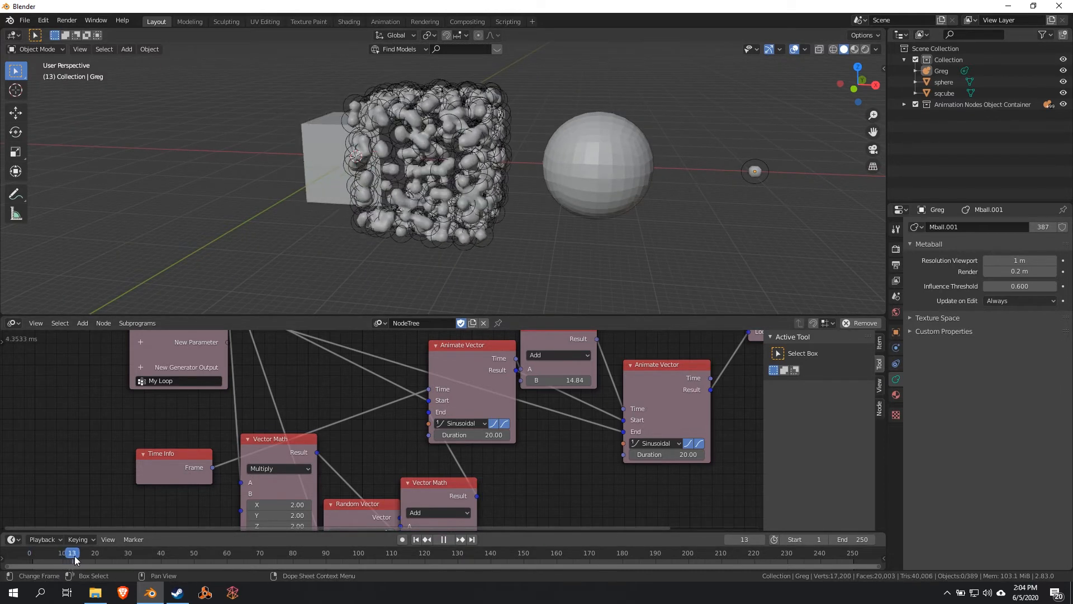
{"action": "key", "text": "space"}
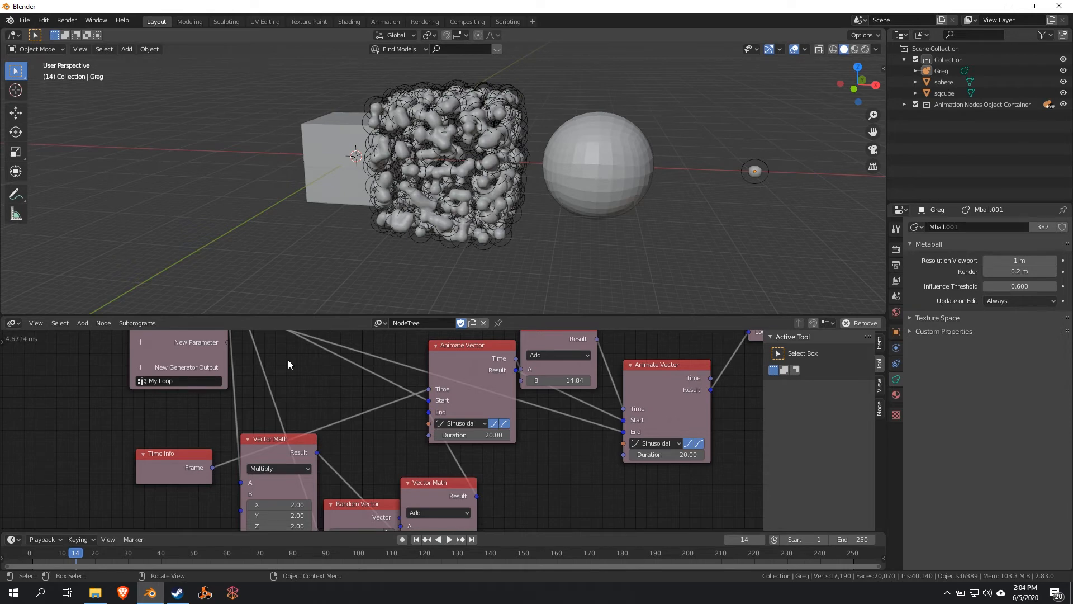
{"action": "left_click_drag", "start_coordinate": [71, 557], "coordinate": [44, 553]}
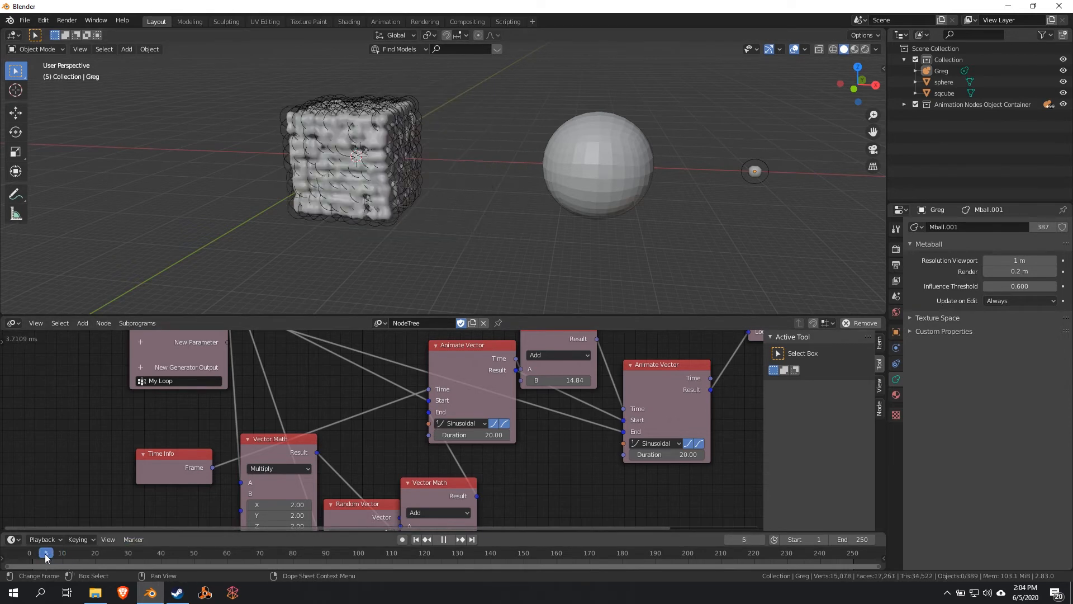
{"action": "key", "text": "space"}
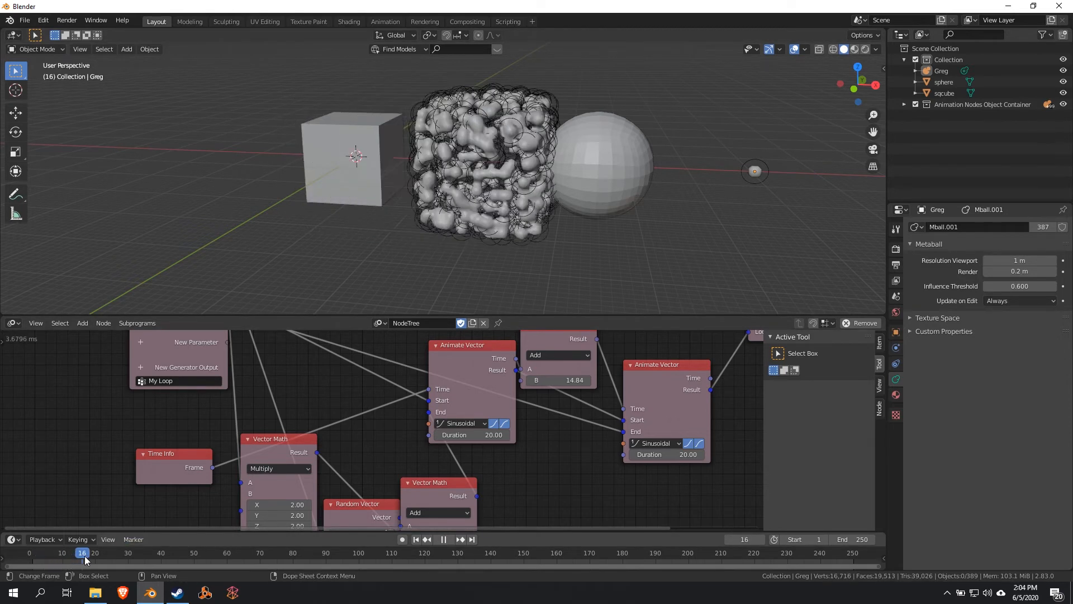
{"action": "key", "text": "Escape"}
{"action": "key", "text": "Home"}
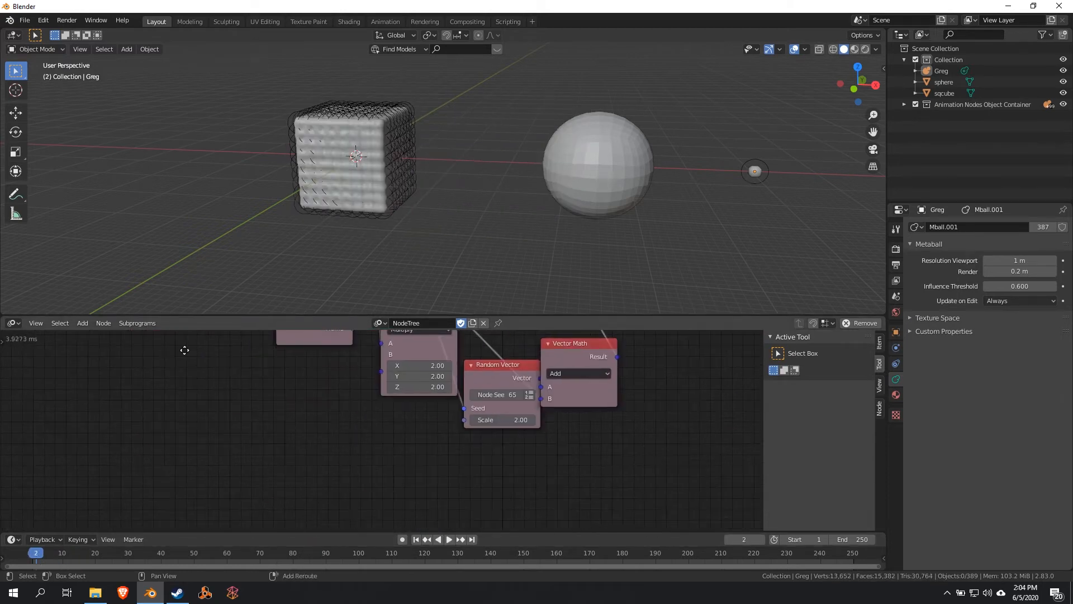
Step: Add a Combine Vector node below the Time Info node and set its X value to 1
{"action": "key", "text": "shift+a"}
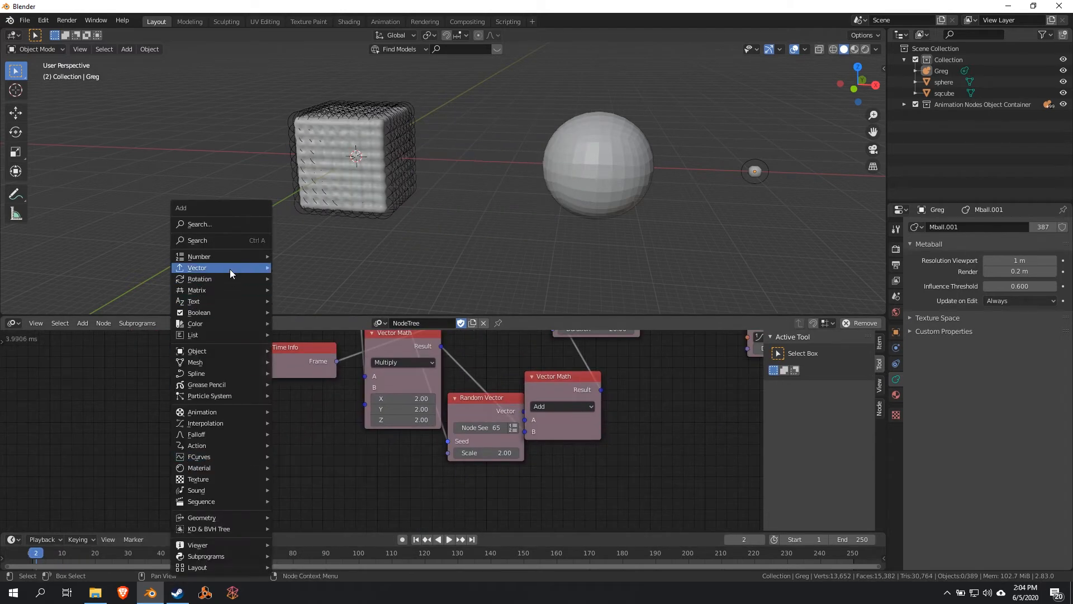
{"action": "mouse_move", "coordinate": [229, 270]}
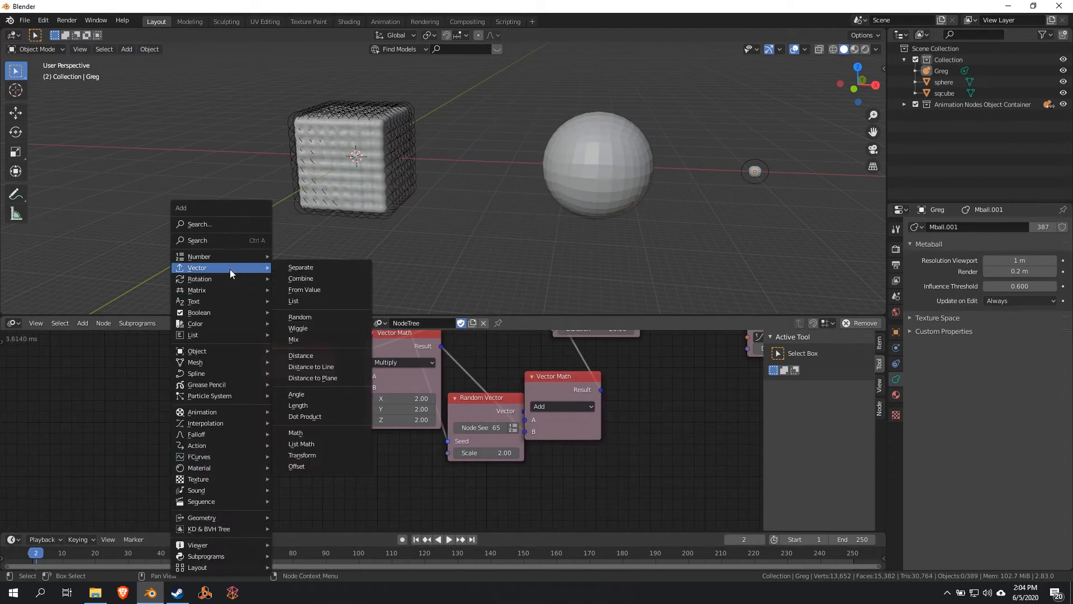
{"action": "left_click", "coordinate": [316, 277]}
{"action": "left_click", "coordinate": [303, 429]}
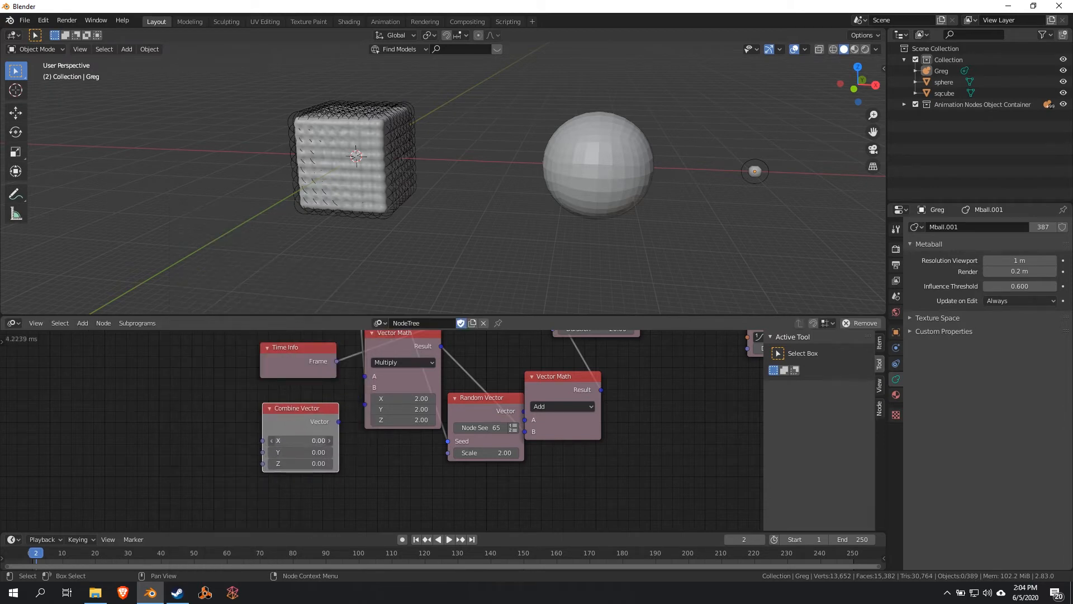
{"action": "left_click", "coordinate": [313, 441]}
{"action": "type", "text": "1"}
{"action": "key", "text": "Return"}
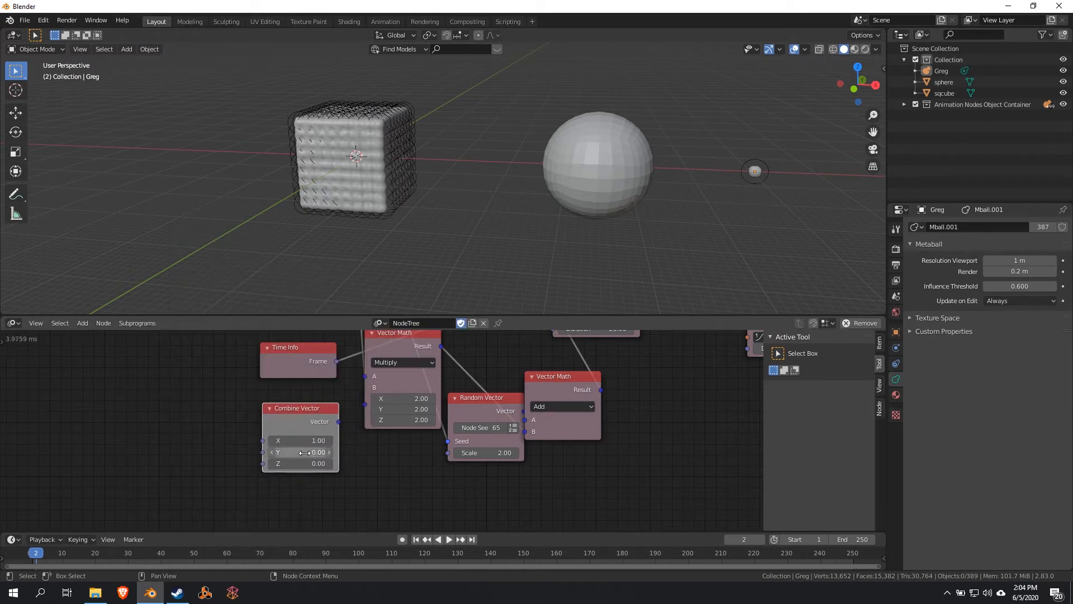
Step: Move the Time Info node away from the Combine Vector node and add a Map Range node beside the latter
{"action": "left_click_drag", "start_coordinate": [274, 364], "coordinate": [102, 371]}
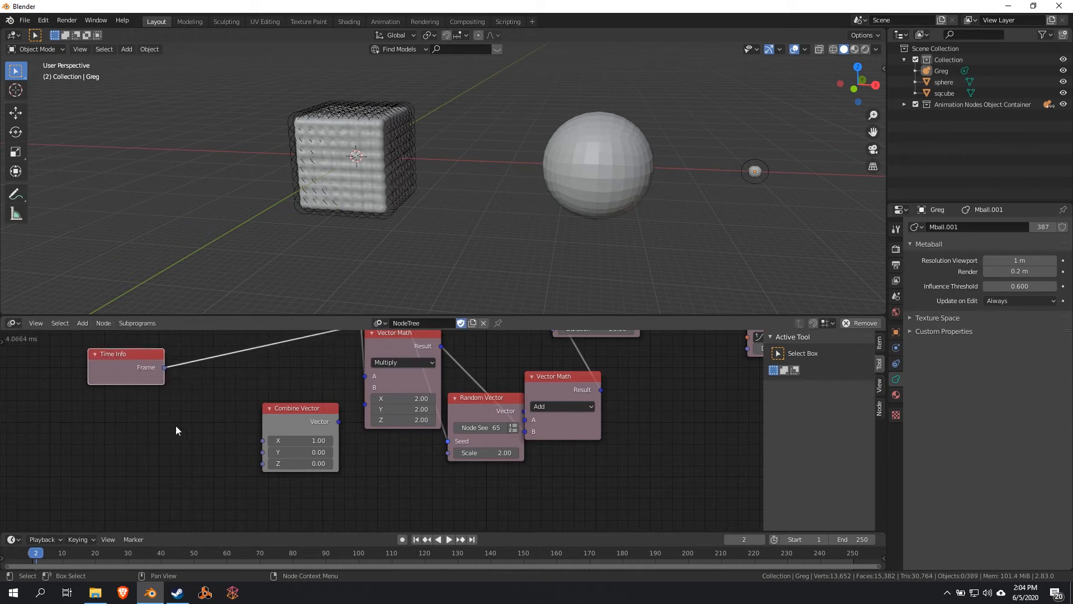
{"action": "middle_click_drag", "start_coordinate": [176, 426], "coordinate": [141, 478]}
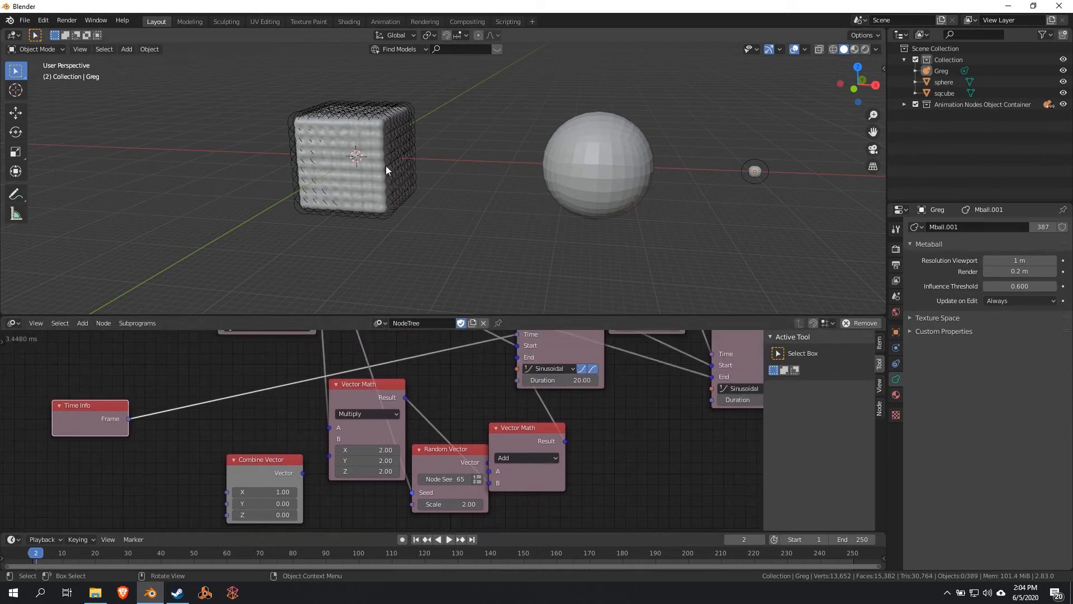
{"action": "middle_click_drag", "start_coordinate": [220, 456], "coordinate": [302, 403]}
{"action": "key", "text": "shift+a"}
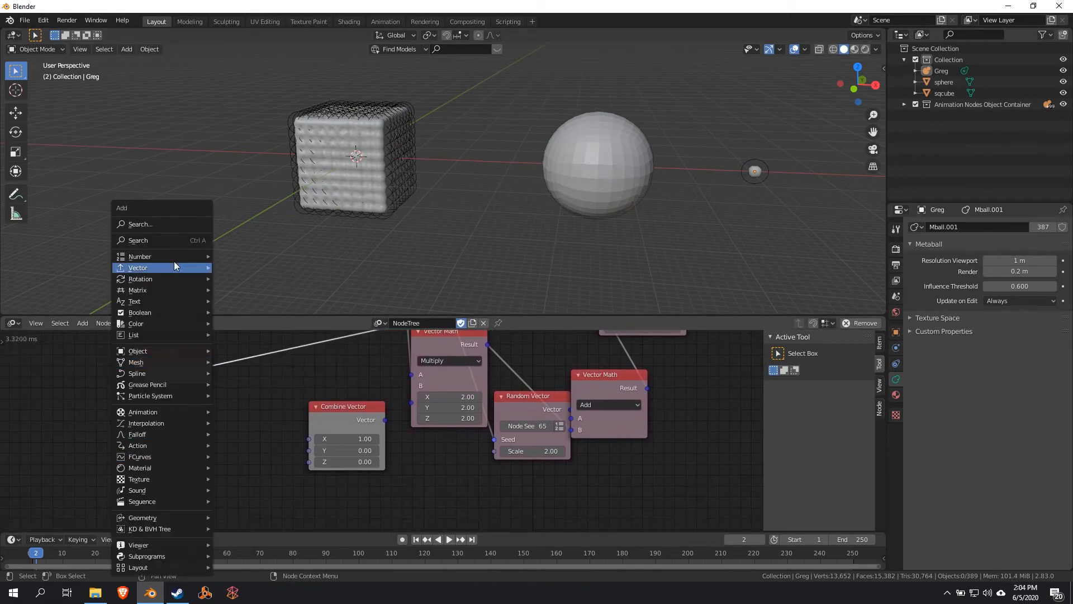
{"action": "key", "text": "shift+a"}
{"action": "left_click", "coordinate": [195, 241]}
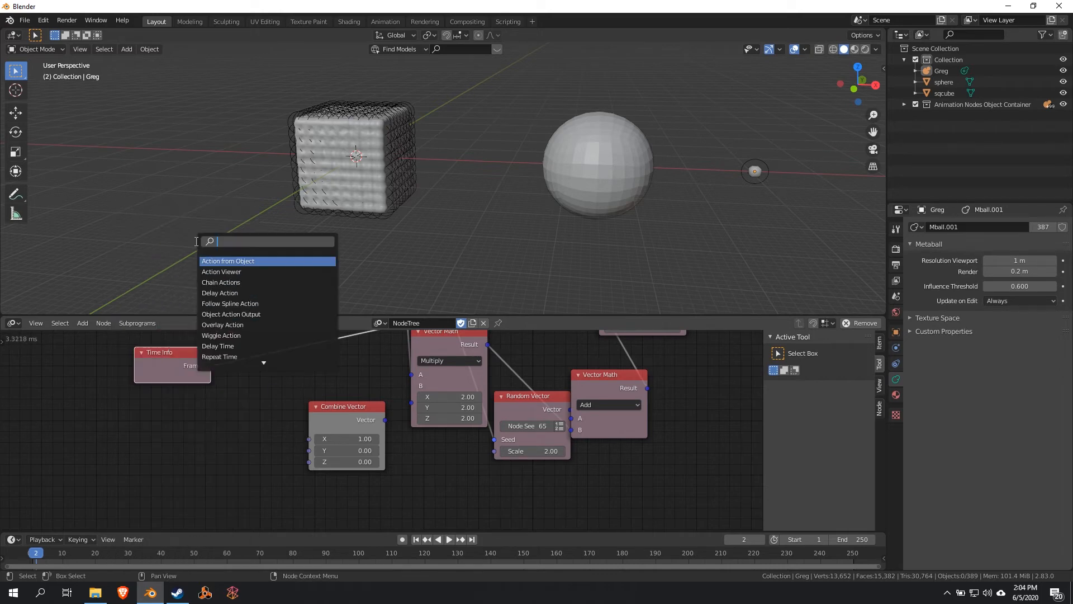
{"action": "type", "text": "map ra"}
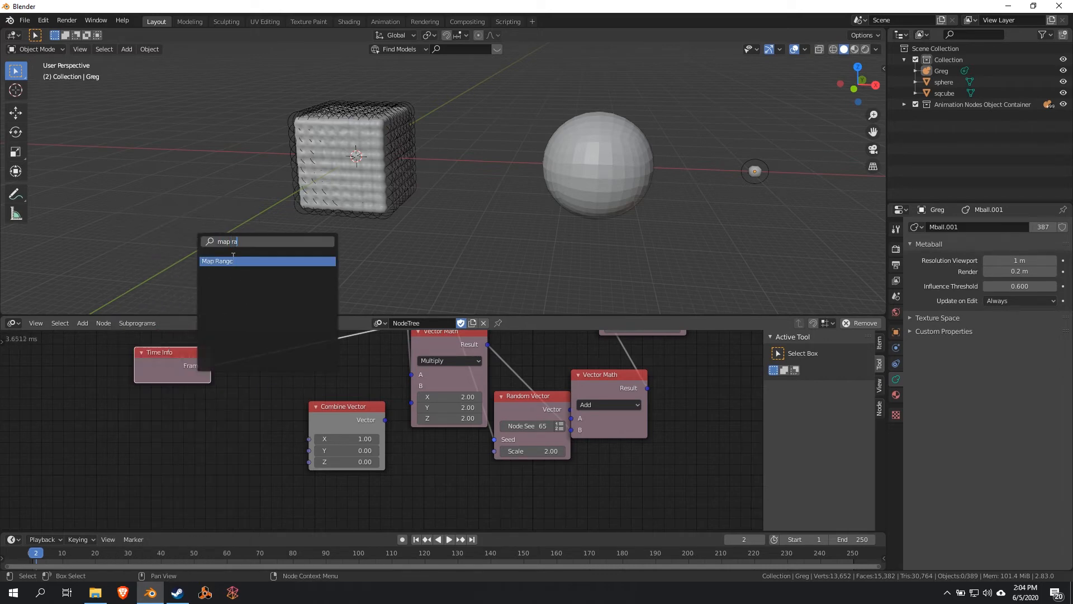
{"action": "key", "text": "Return"}
{"action": "left_click", "coordinate": [192, 404]}
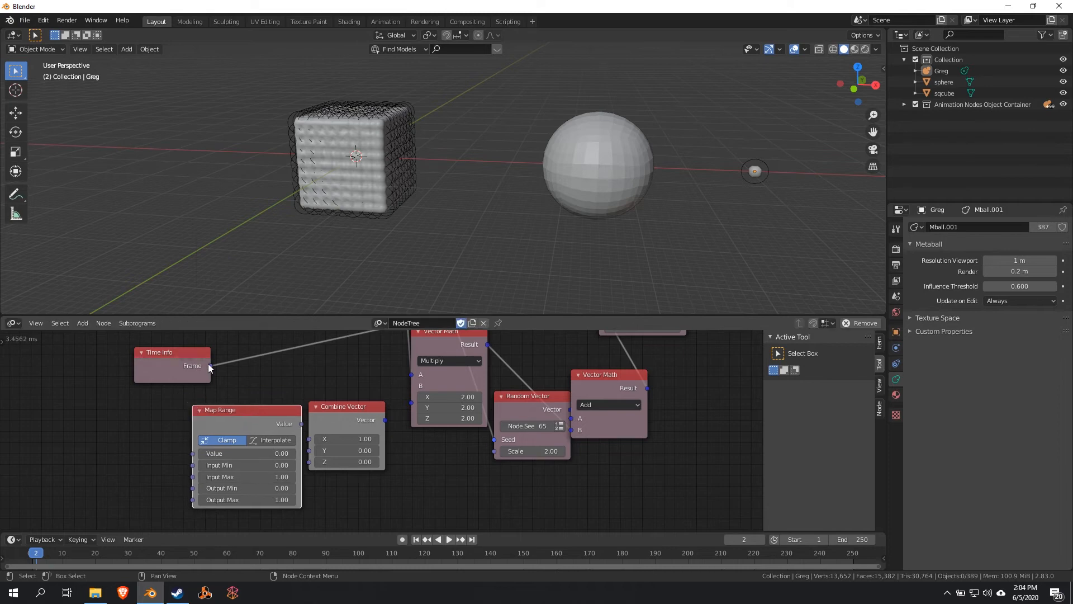
Step: Feed Time Info's Frame into the Map Range node's Value and set its Input Max to 20
{"action": "left_click_drag", "start_coordinate": [211, 366], "coordinate": [192, 453]}
{"action": "left_click_drag", "start_coordinate": [169, 355], "coordinate": [75, 368]}
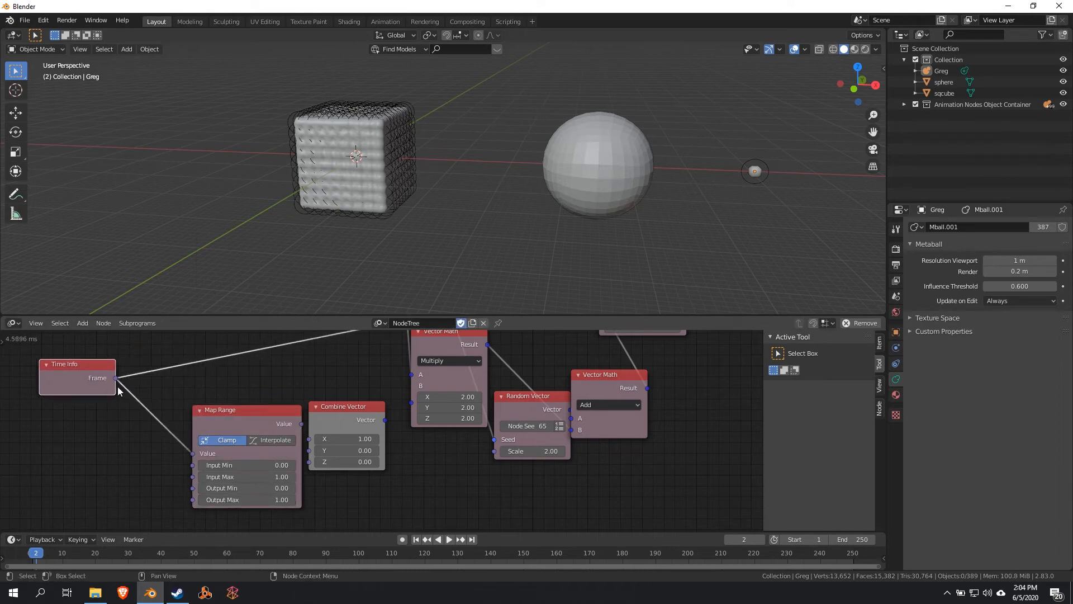
{"action": "left_click", "coordinate": [254, 474]}
{"action": "key", "text": "Return"}
{"action": "left_click_drag", "start_coordinate": [253, 413], "coordinate": [226, 408]}
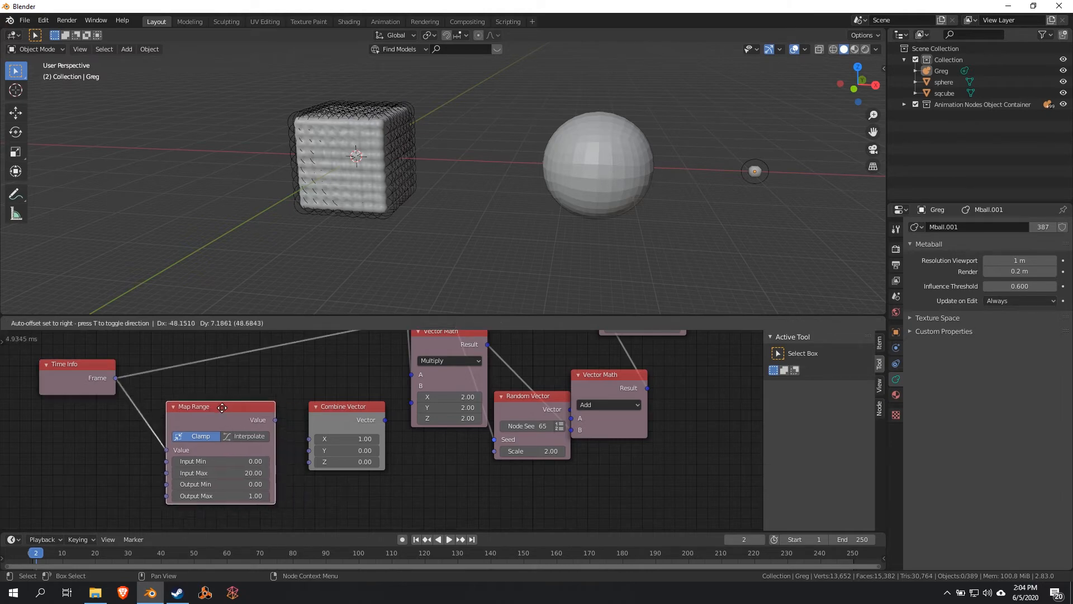
Step: Set the Map Range node's Output Min to 1 and Output Max to 0.2
{"action": "left_click", "coordinate": [219, 483]}
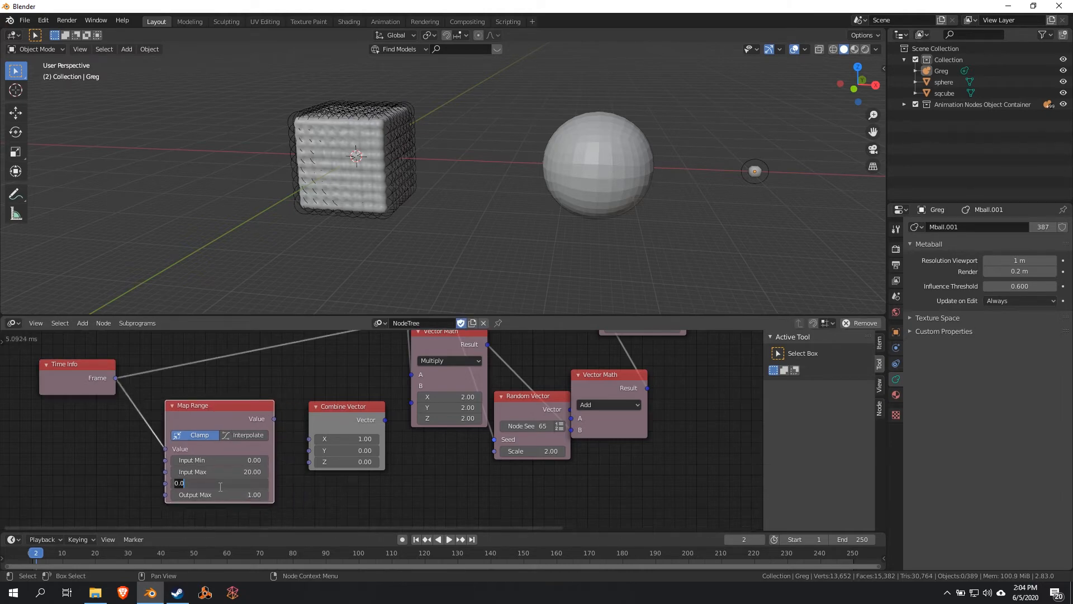
{"action": "type", "text": "1"}
{"action": "left_click", "coordinate": [221, 494]}
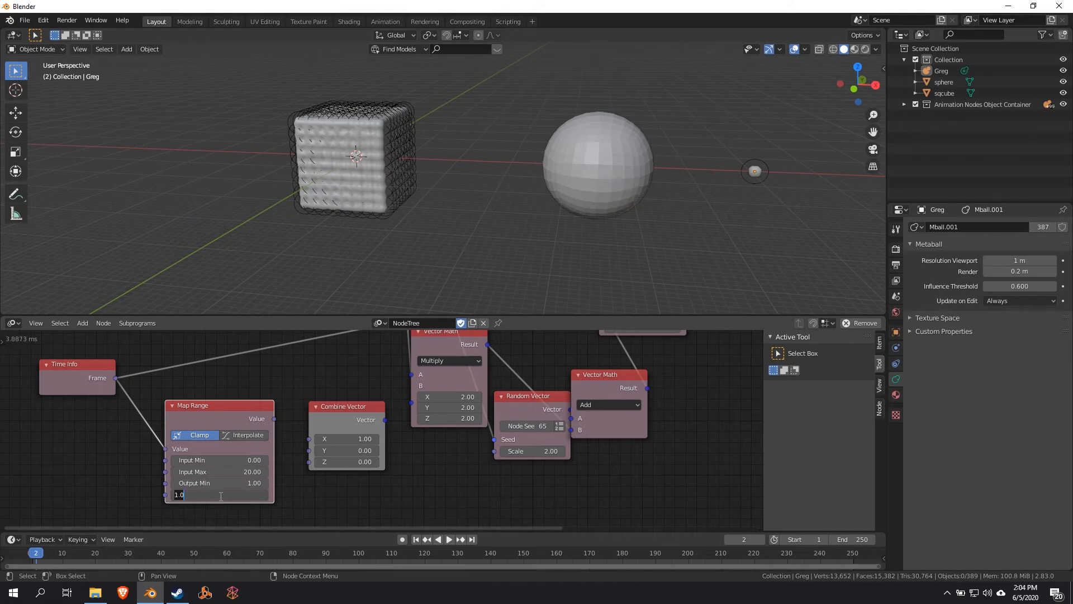
{"action": "type", "text": "0.2"}
{"action": "key", "text": "Return"}
Step: Connect the Map Range value to Combine Vector's Y and Z, and its Vector output to the Multiply node's B input
{"action": "left_click_drag", "start_coordinate": [217, 409], "coordinate": [310, 463]}
{"action": "middle_click_drag", "start_coordinate": [391, 439], "coordinate": [336, 468]}
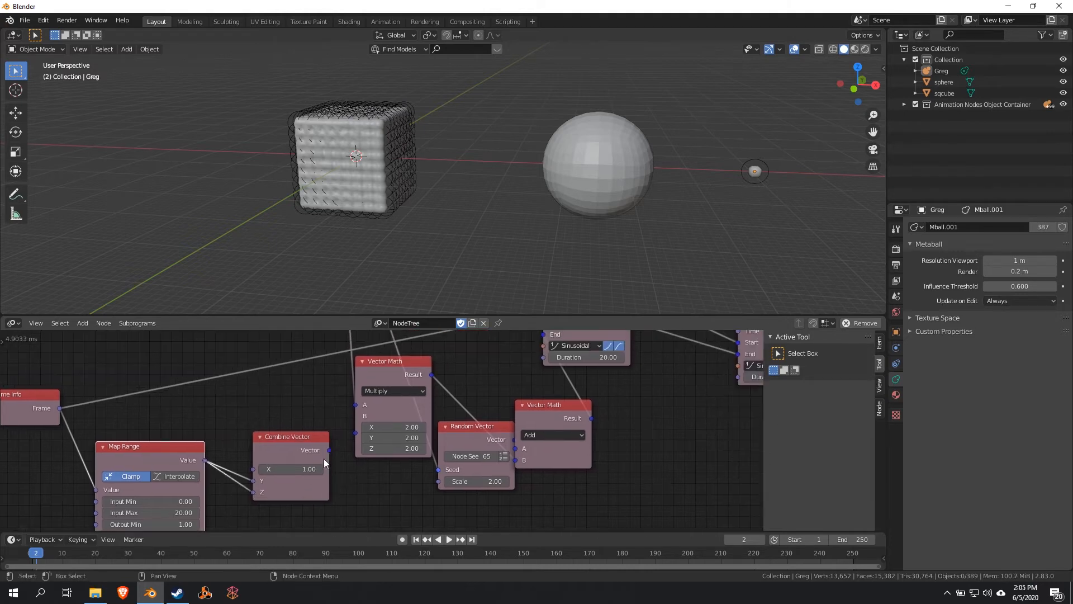
{"action": "left_click", "coordinate": [416, 539]}
{"action": "left_click_drag", "start_coordinate": [329, 450], "coordinate": [353, 433]}
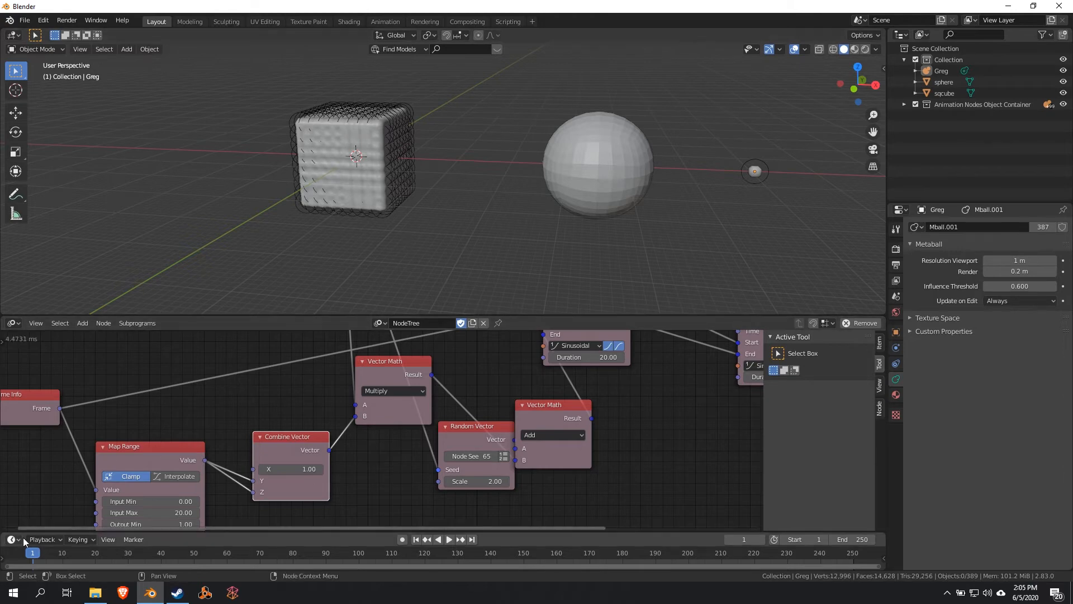
Step: Play the animation from frame 1 to examine the narrowing metaballs, scrubbing back to frame 5
{"action": "middle_click_drag", "start_coordinate": [70, 428], "coordinate": [94, 369]}
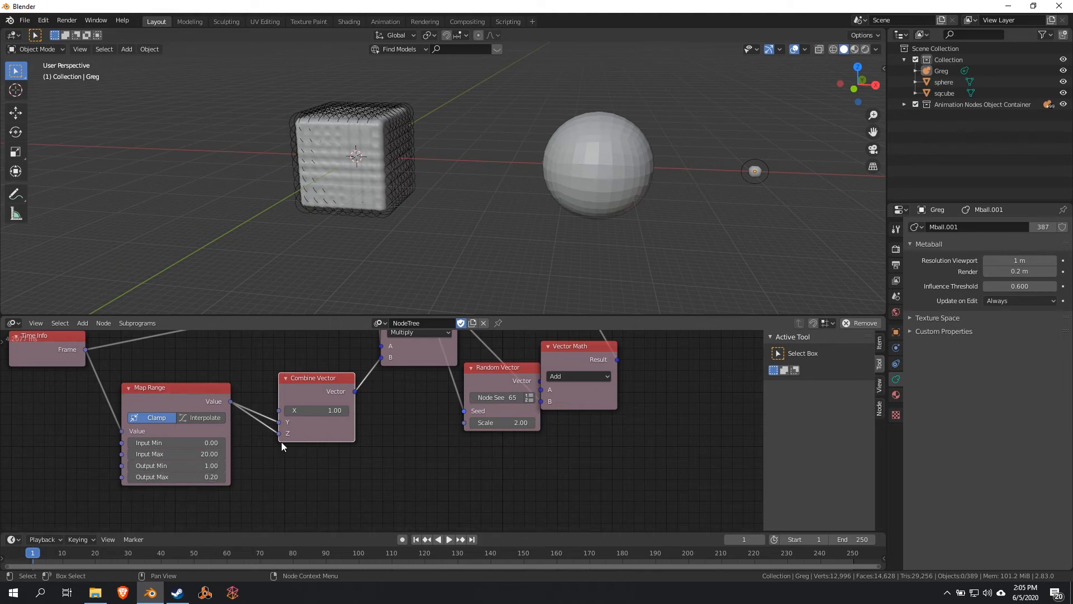
{"action": "middle_click_drag", "start_coordinate": [387, 432], "coordinate": [278, 468]}
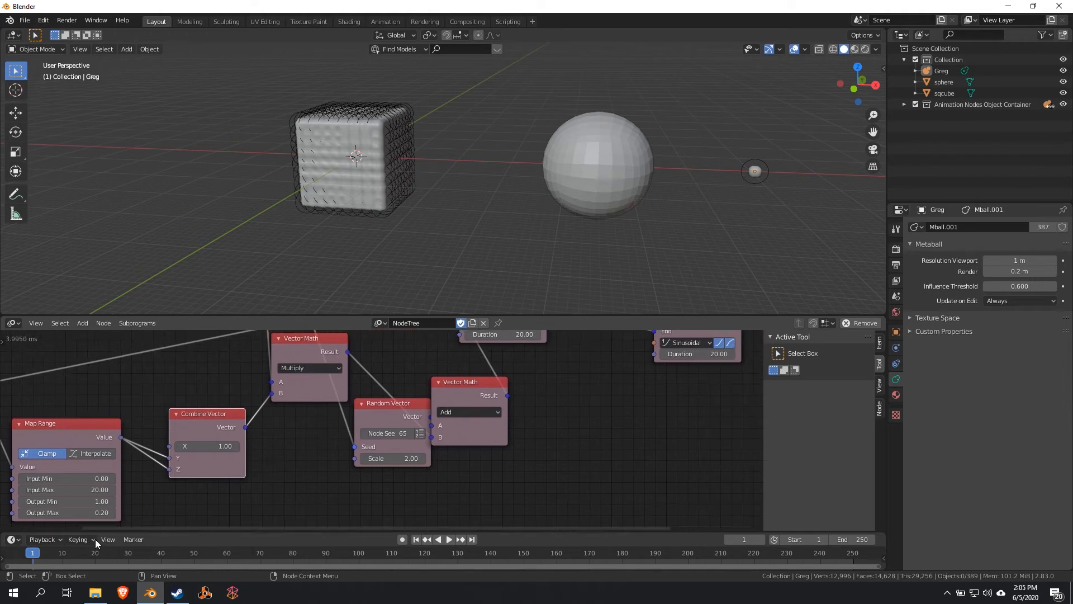
{"action": "key", "text": "space"}
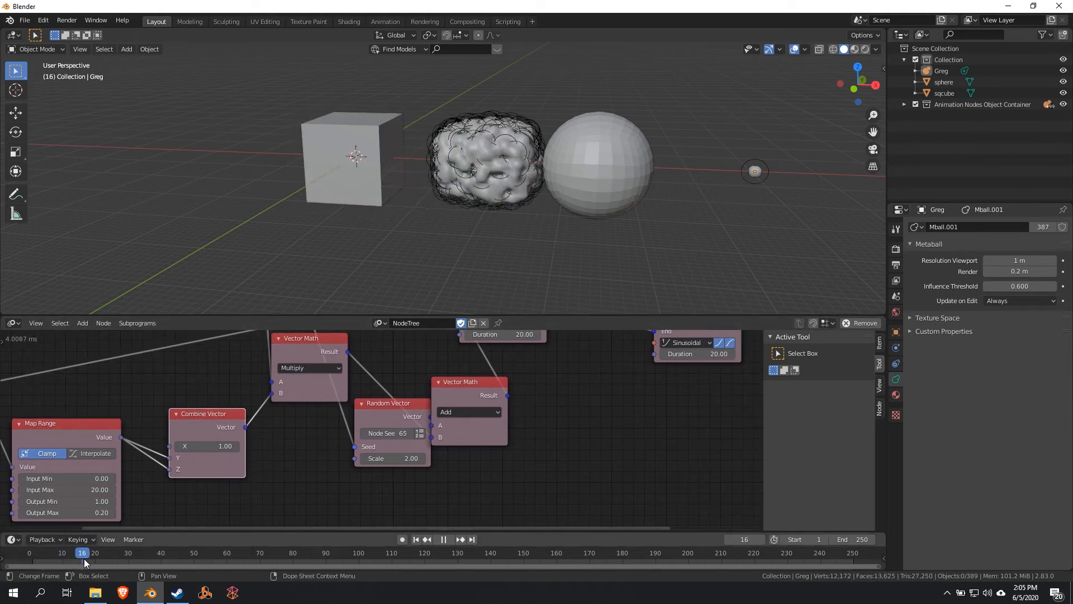
{"action": "left_click_drag", "start_coordinate": [84, 559], "coordinate": [46, 561]}
Step: Insert a Math node between the Time Info and Map Range nodes and set its operation to Add
{"action": "middle_click_drag", "start_coordinate": [210, 365], "coordinate": [317, 466]}
{"action": "scroll", "coordinate": [318, 466], "scroll_direction": "down", "scroll_amount": 2}
{"action": "left_click_drag", "start_coordinate": [102, 475], "coordinate": [47, 474]}
{"action": "middle_click_drag", "start_coordinate": [209, 469], "coordinate": [188, 428]}
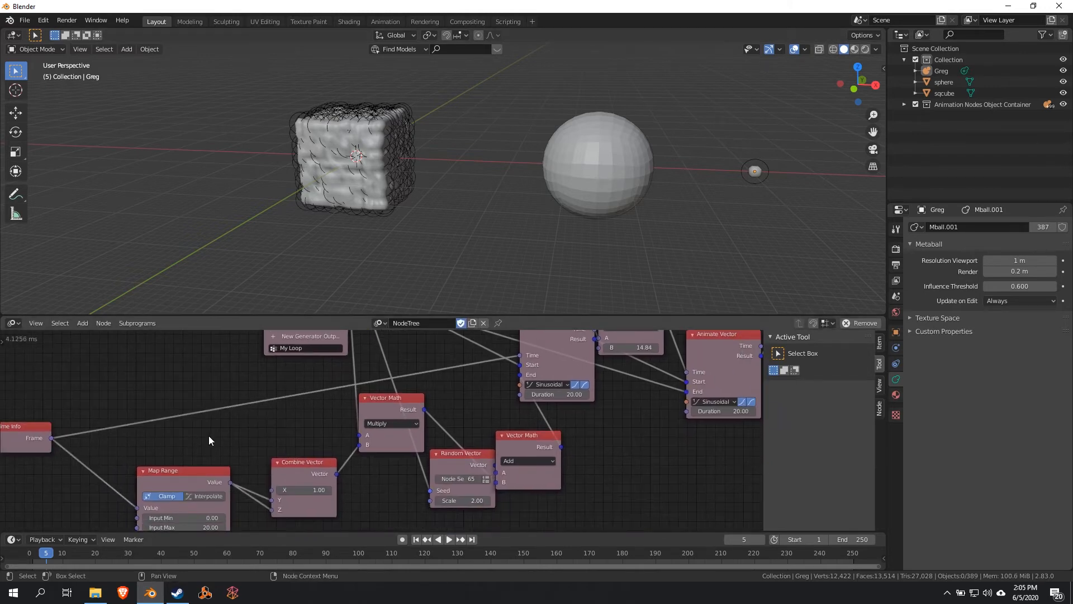
{"action": "key", "text": "shift+a"}
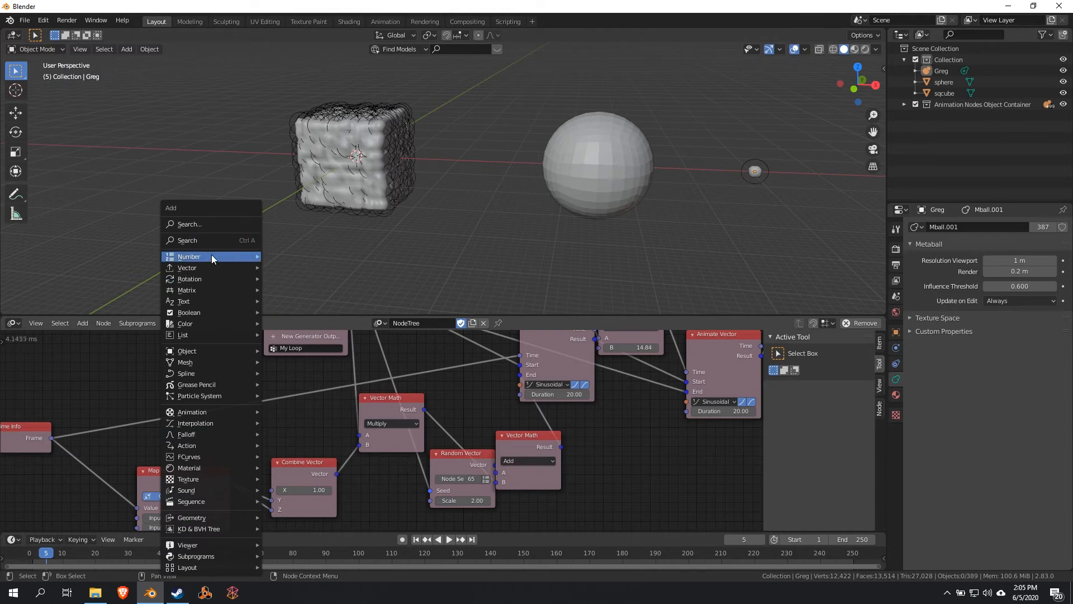
{"action": "mouse_move", "coordinate": [227, 256]}
{"action": "left_click", "coordinate": [285, 400]}
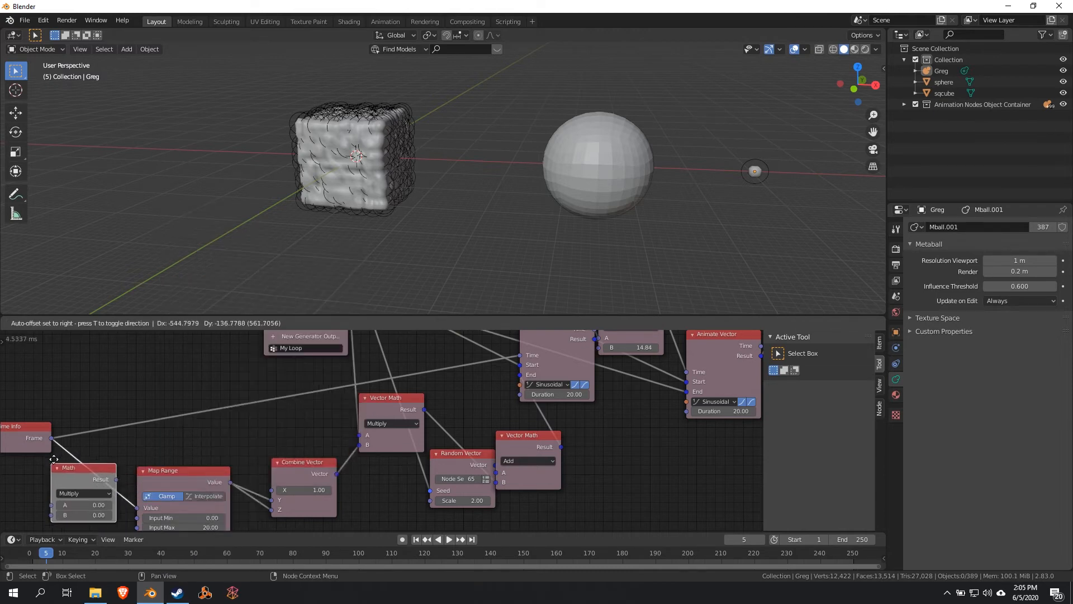
{"action": "left_click", "coordinate": [98, 466]}
{"action": "left_click", "coordinate": [123, 479]}
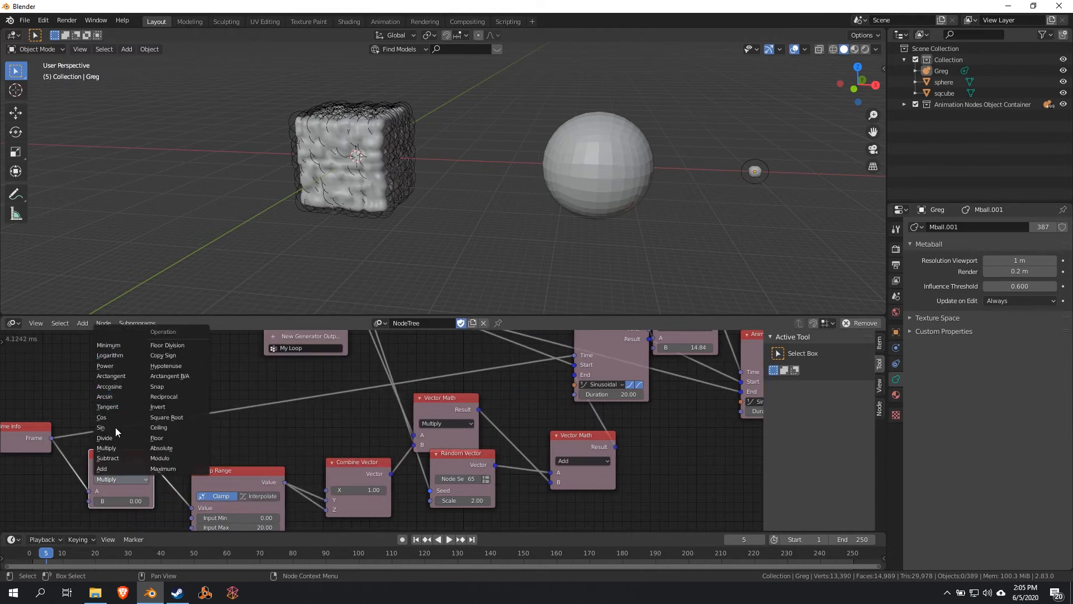
{"action": "left_click", "coordinate": [115, 469]}
Step: Add a Separate Vector node beside the My Loop input node
{"action": "middle_click_drag", "start_coordinate": [345, 430], "coordinate": [192, 516]}
{"action": "key", "text": "shift+a"}
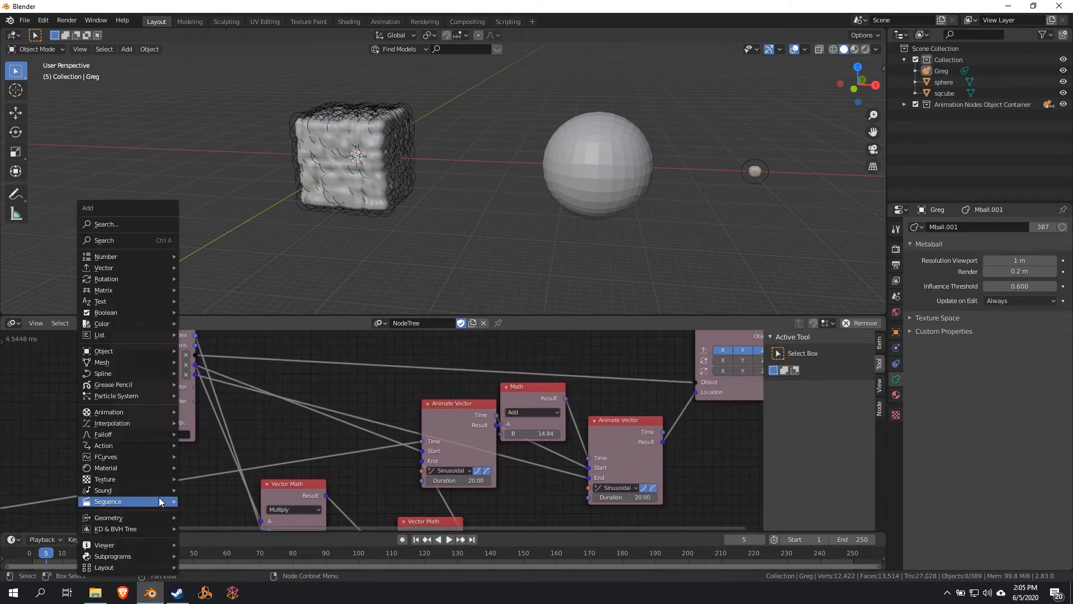
{"action": "mouse_move", "coordinate": [119, 266]}
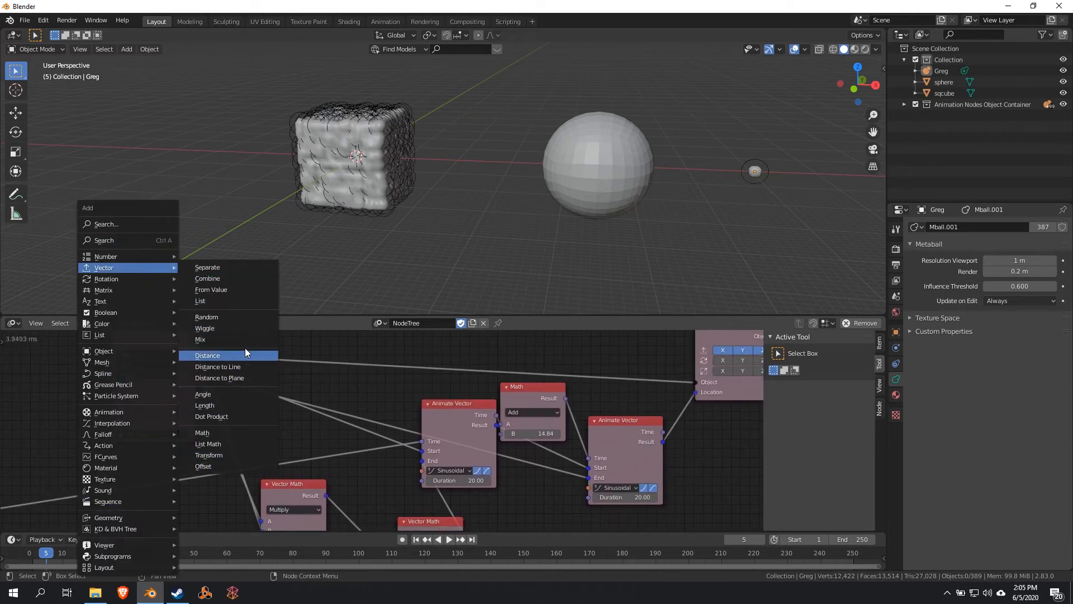
{"action": "left_click", "coordinate": [223, 267]}
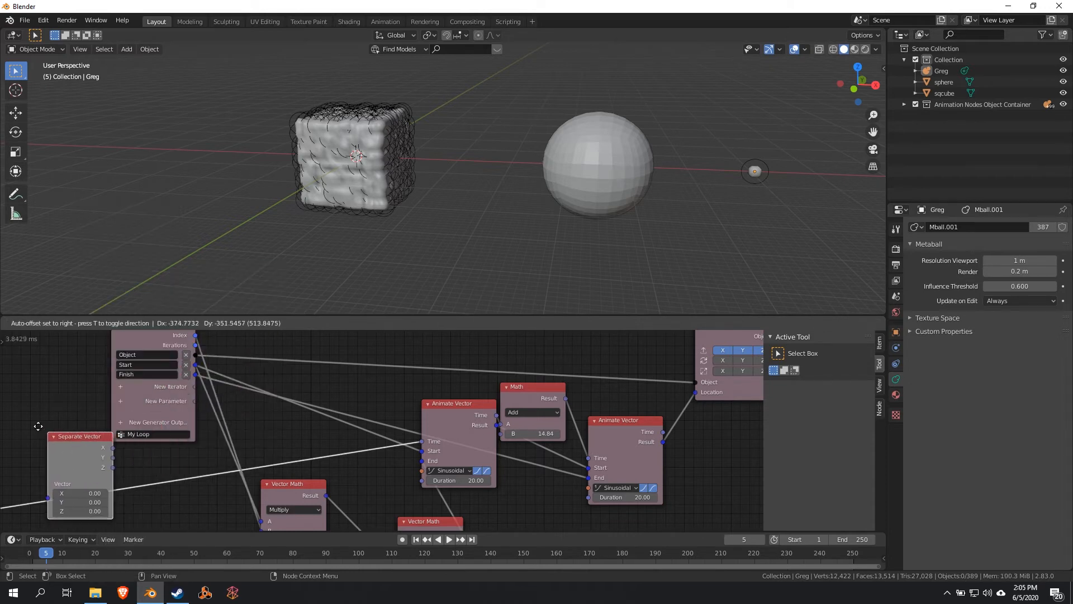
{"action": "left_click", "coordinate": [22, 375]}
Step: Connect the loop's Start vector to Separate Vector and its X output to the B input of the Add node after Time Info
{"action": "middle_click_drag", "start_coordinate": [217, 394], "coordinate": [300, 388]}
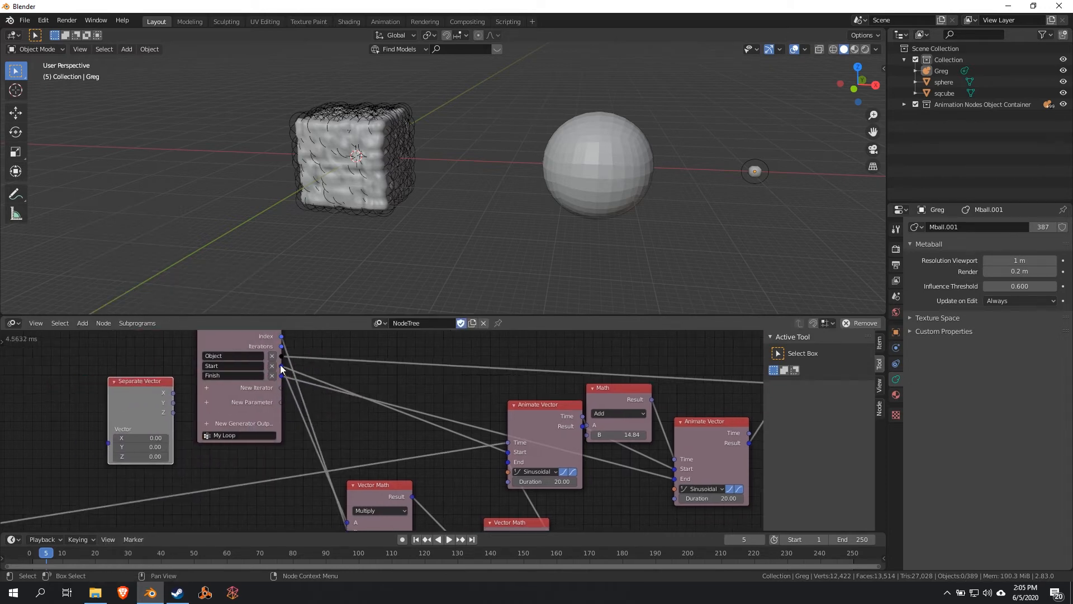
{"action": "left_click_drag", "start_coordinate": [281, 368], "coordinate": [110, 445]}
{"action": "middle_click_drag", "start_coordinate": [111, 450], "coordinate": [191, 427]}
{"action": "left_click_drag", "start_coordinate": [269, 354], "coordinate": [124, 538]}
{"action": "middle_click_drag", "start_coordinate": [233, 484], "coordinate": [260, 438]}
{"action": "scroll", "coordinate": [259, 439], "scroll_direction": "down", "scroll_amount": 3}
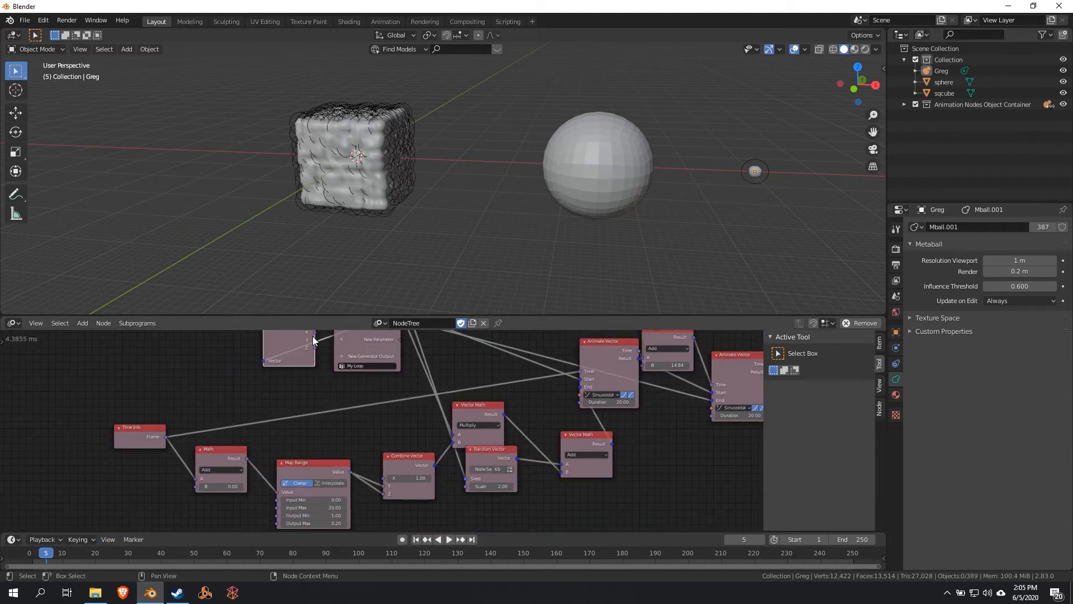
{"action": "left_click_drag", "start_coordinate": [315, 333], "coordinate": [195, 489]}
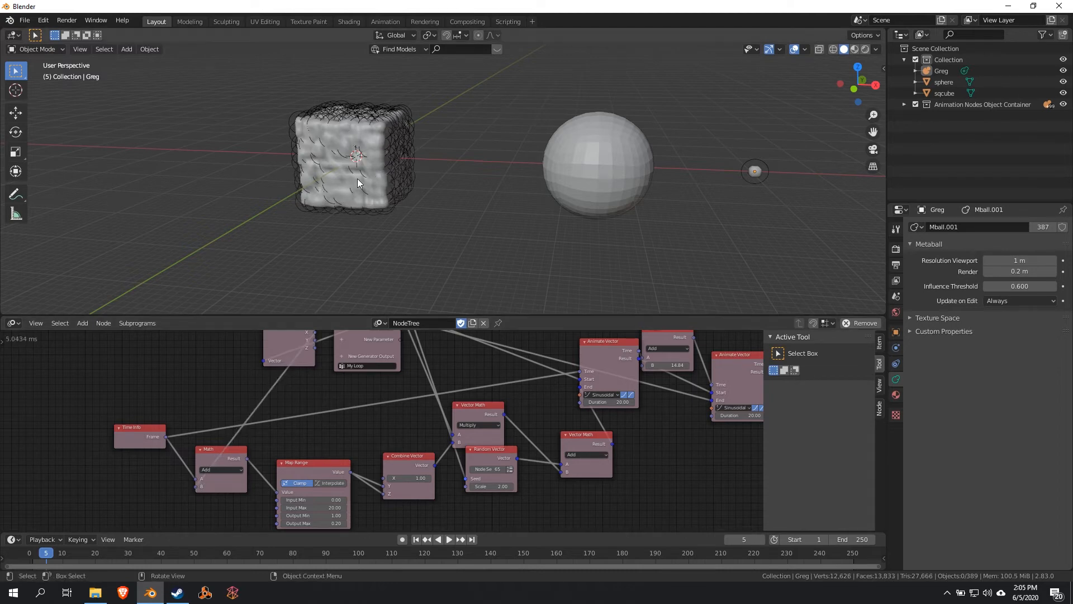
Step: Play and scrub the opening frames up close to examine how the X-position offset affects the metaballs, ending on frame 4
{"action": "scroll", "coordinate": [380, 222], "scroll_direction": "up", "scroll_amount": 3}
{"action": "middle_click_drag", "start_coordinate": [380, 223], "coordinate": [384, 203]}
{"action": "middle_click_drag", "start_coordinate": [441, 271], "coordinate": [335, 302]}
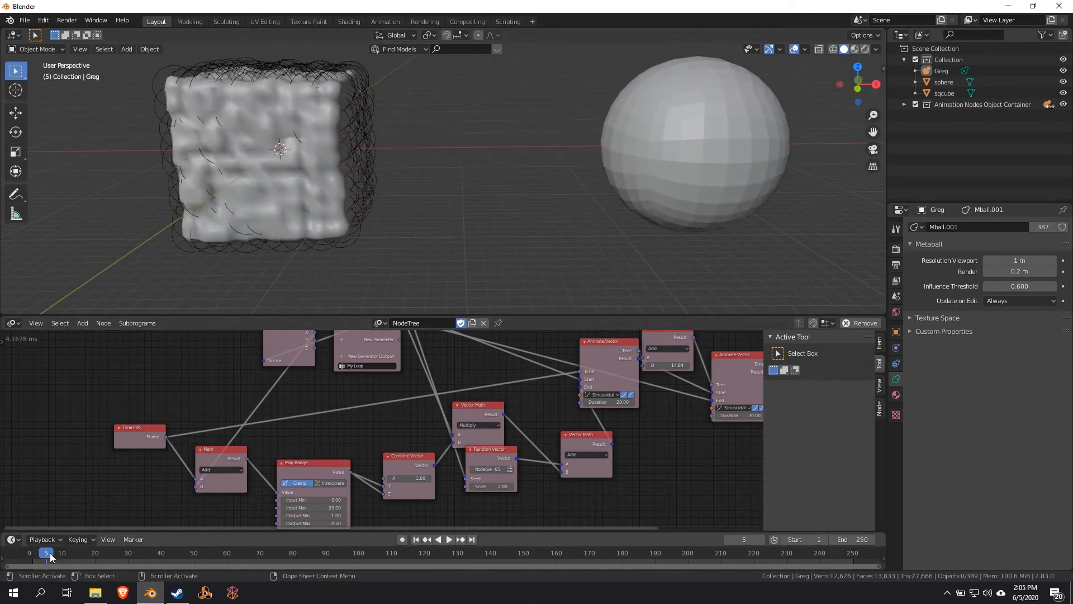
{"action": "key", "text": "space"}
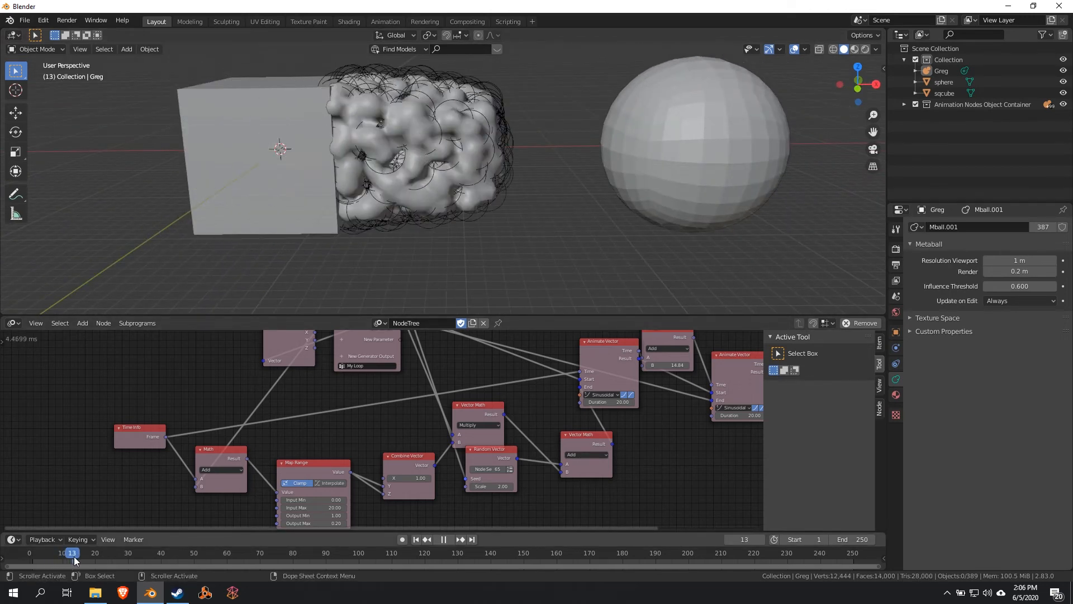
{"action": "key", "text": "space"}
{"action": "scroll", "coordinate": [614, 474], "scroll_direction": "down", "scroll_amount": 1}
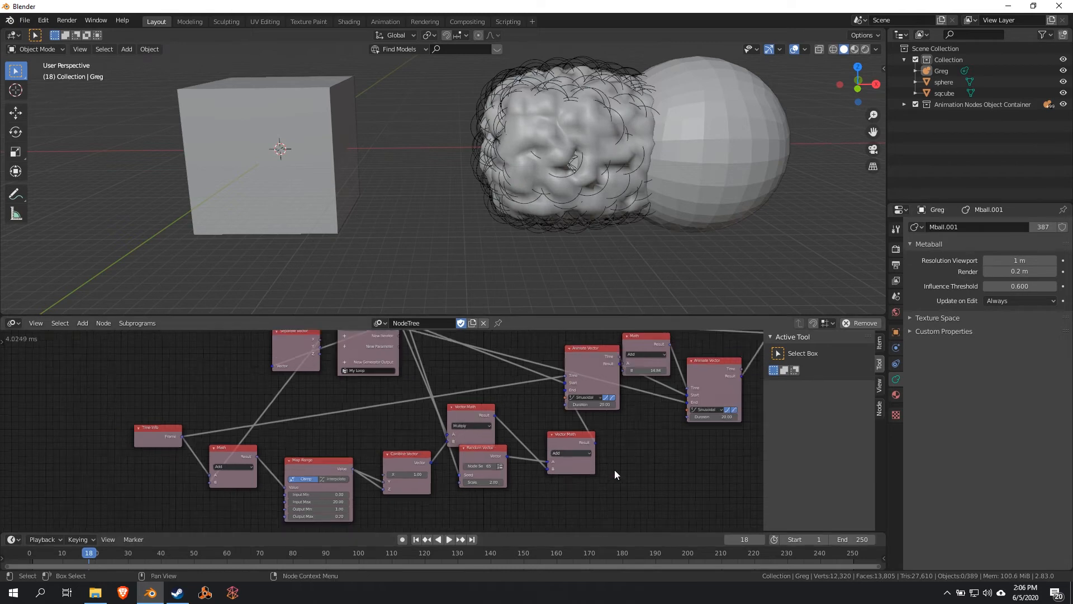
{"action": "scroll", "coordinate": [615, 470], "scroll_direction": "down", "scroll_amount": 1}
{"action": "middle_click_drag", "start_coordinate": [637, 458], "coordinate": [435, 474]}
{"action": "scroll", "coordinate": [447, 458], "scroll_direction": "up", "scroll_amount": 4}
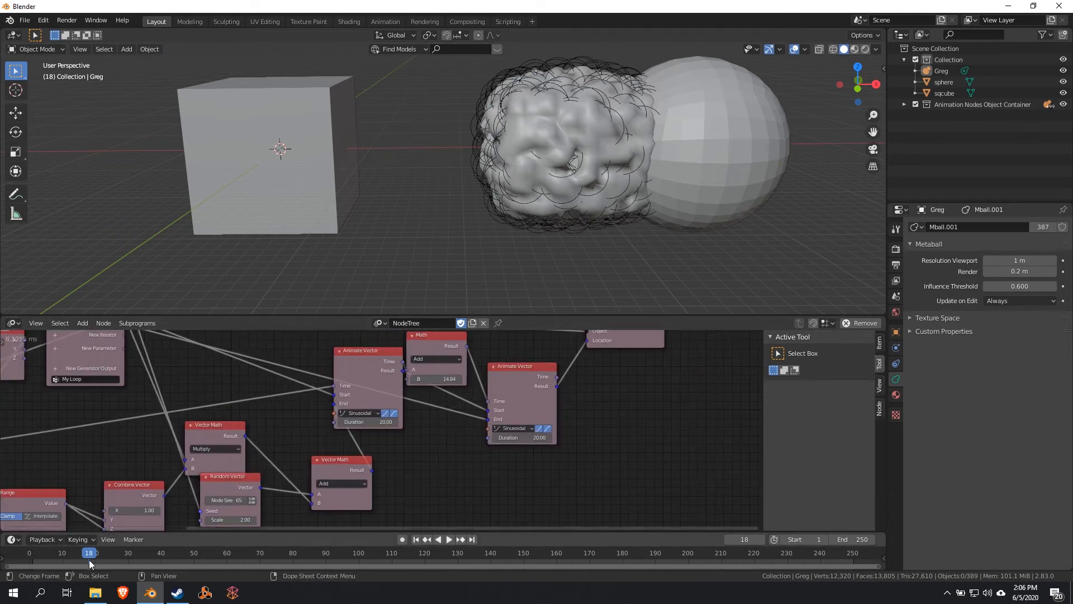
{"action": "key", "text": "space"}
{"action": "left_click_drag", "start_coordinate": [89, 559], "coordinate": [42, 571]}
{"action": "key", "text": "space"}
Step: Reposition the Math Add node and the second Animate Vector node to space them away from the first Animate Vector node
{"action": "middle_click_drag", "start_coordinate": [503, 380], "coordinate": [471, 427]}
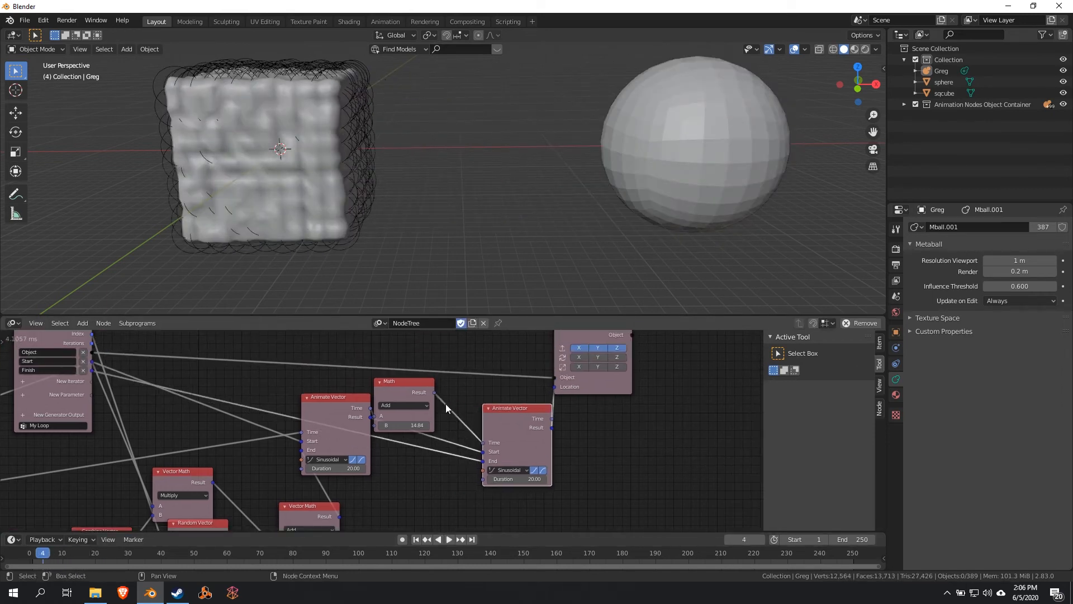
{"action": "left_click_drag", "start_coordinate": [401, 385], "coordinate": [442, 381]}
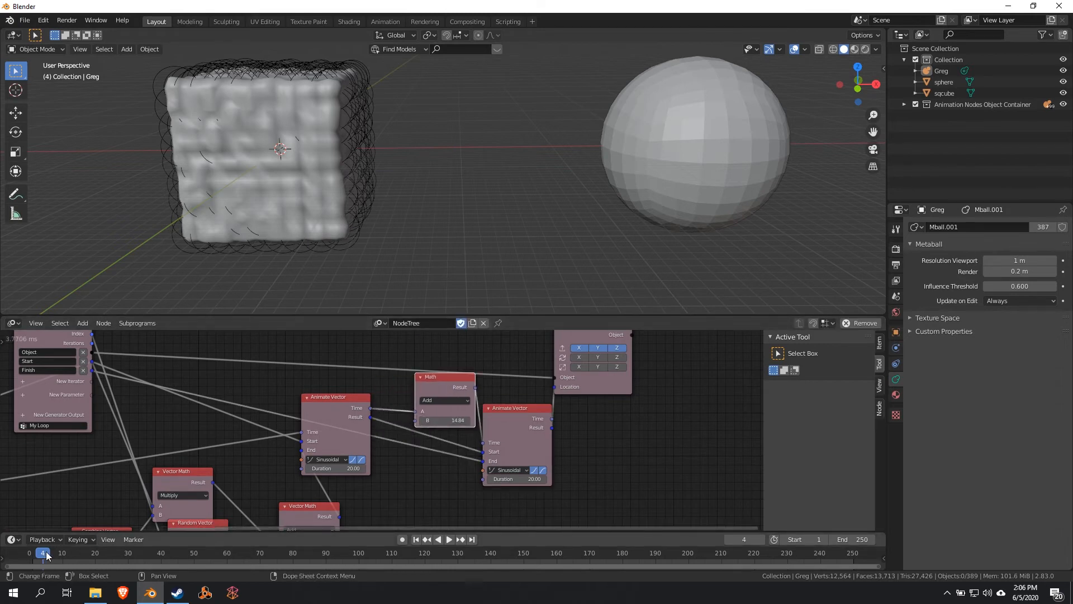
Step: Set the B value of the Math Add node between the two Animate Vector nodes to 8.69 and preview the timing around frame 24
{"action": "left_click_drag", "start_coordinate": [46, 555], "coordinate": [100, 566]}
{"action": "middle_click_drag", "start_coordinate": [417, 492], "coordinate": [430, 479]}
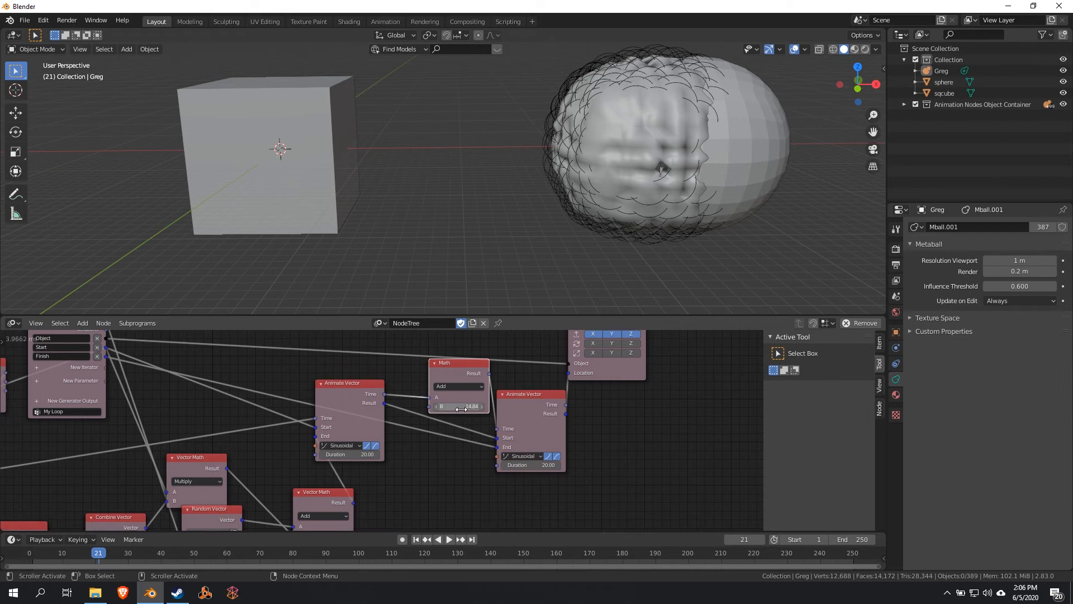
{"action": "left_click_drag", "start_coordinate": [461, 408], "coordinate": [323, 552]}
{"action": "left_click_drag", "start_coordinate": [78, 559], "coordinate": [108, 561]}
{"action": "key", "text": "space"}
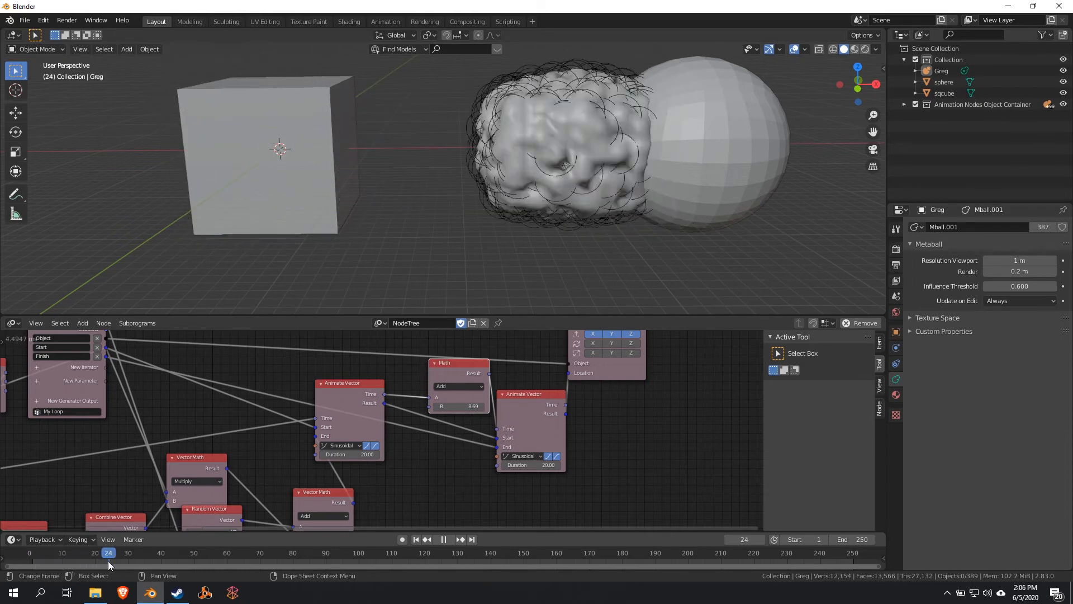
{"action": "key", "text": "space"}
Step: Move the second Animate Vector and Object Transforms Output nodes farther from the Math Add node to make room between them
{"action": "scroll", "coordinate": [484, 485], "scroll_direction": "down", "scroll_amount": 1}
{"action": "middle_click_drag", "start_coordinate": [484, 485], "coordinate": [422, 424]}
{"action": "middle_click_drag", "start_coordinate": [568, 430], "coordinate": [407, 452]}
{"action": "scroll", "coordinate": [407, 452], "scroll_direction": "down", "scroll_amount": 1}
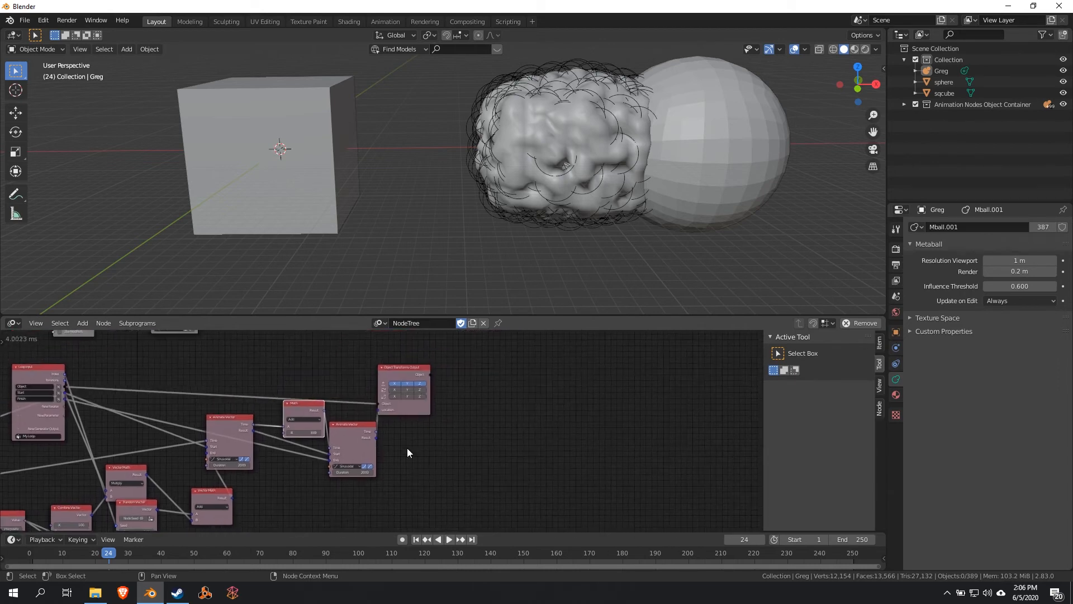
{"action": "left_click_drag", "start_coordinate": [400, 412], "coordinate": [519, 411]}
{"action": "middle_click_drag", "start_coordinate": [377, 488], "coordinate": [484, 454]}
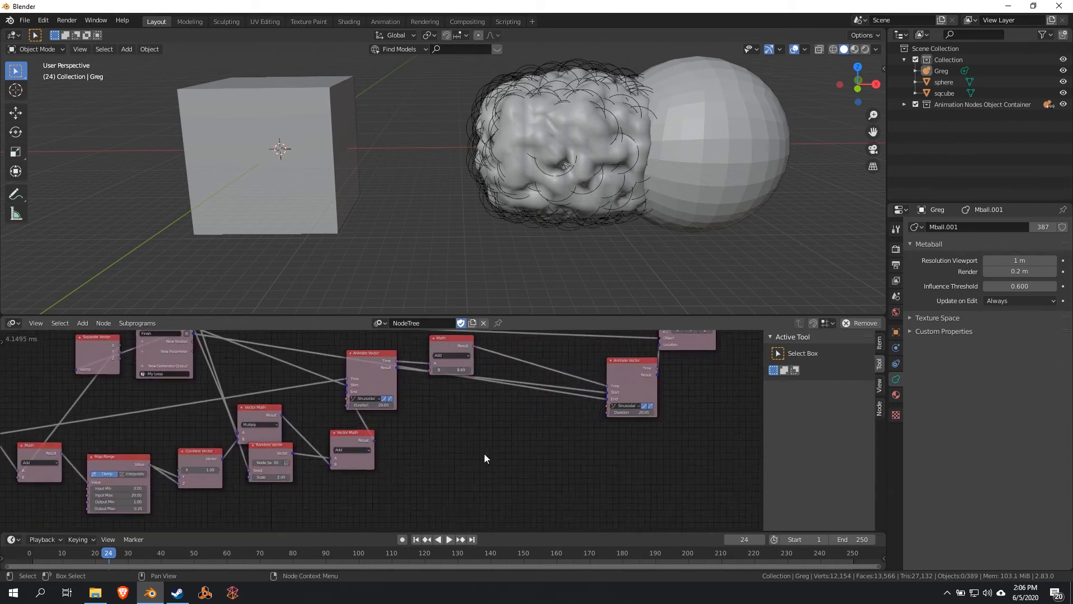
Step: Add a Map Range node in the space below and between the two Animate Vector nodes
{"action": "scroll", "coordinate": [484, 454], "scroll_direction": "up", "scroll_amount": 2}
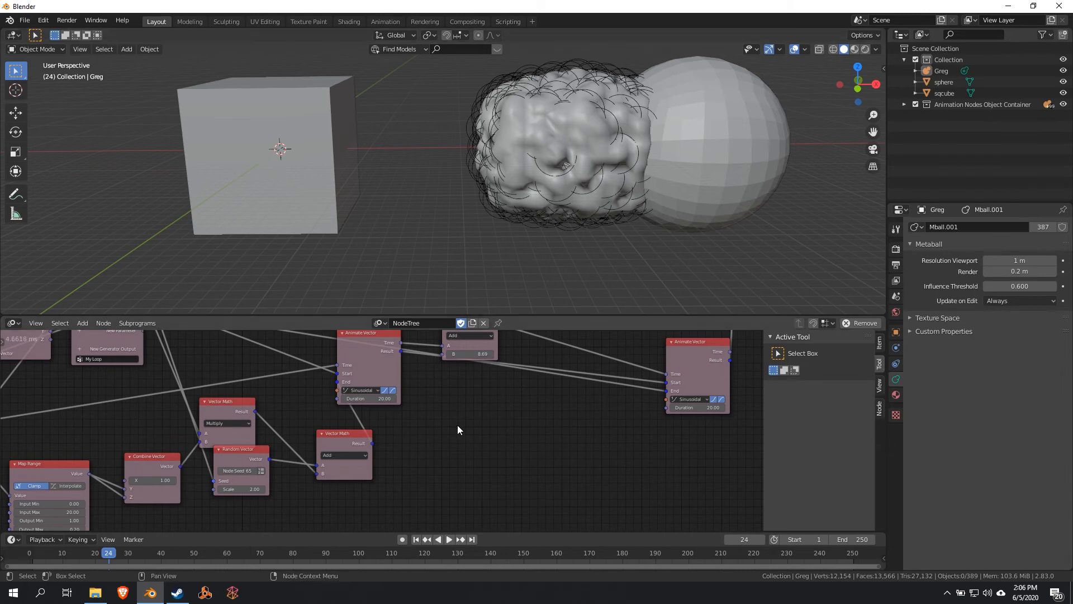
{"action": "middle_click_drag", "start_coordinate": [476, 428], "coordinate": [377, 443]}
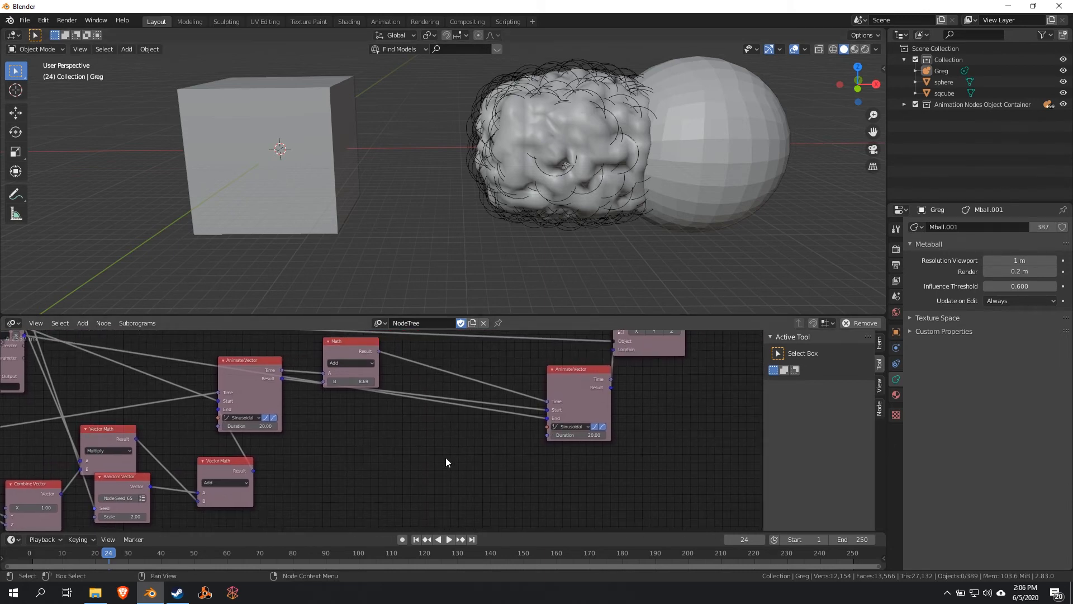
{"action": "key", "text": "shift+a"}
{"action": "mouse_move", "coordinate": [444, 460]}
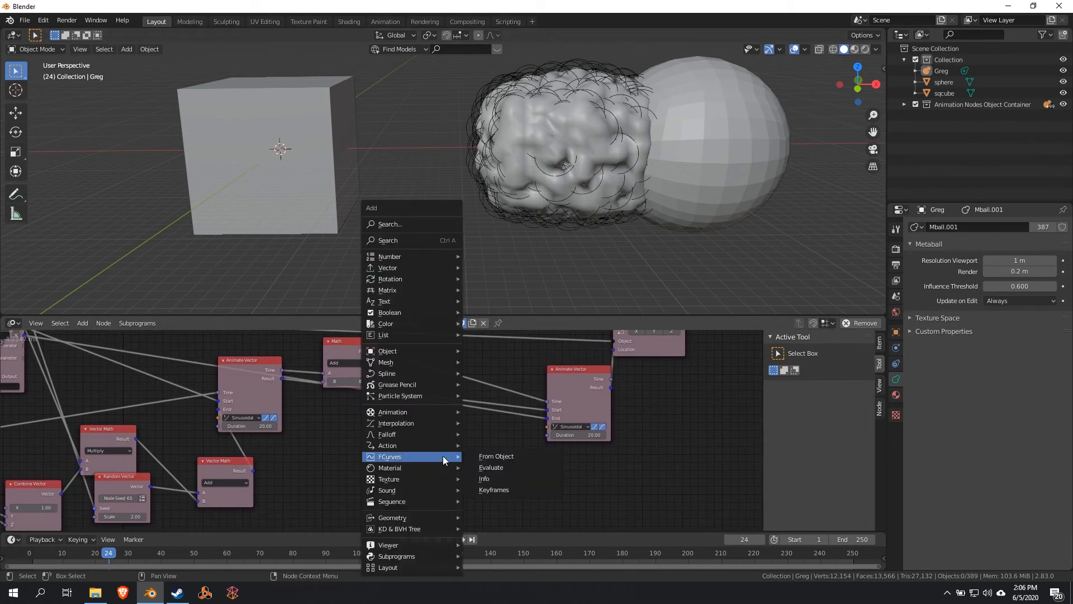
{"action": "left_click", "coordinate": [391, 240]}
{"action": "type", "text": "map"}
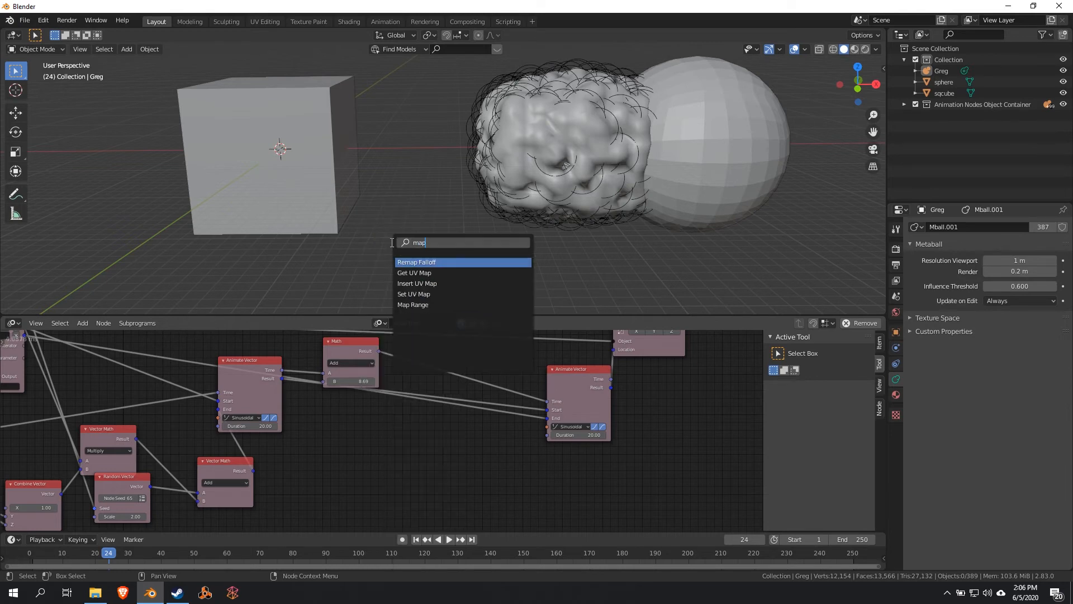
{"action": "key", "text": "Down"}
{"action": "key", "text": "Down"}
{"action": "key", "text": "Down"}
{"action": "key", "text": "Down"}
{"action": "key", "text": "Return"}
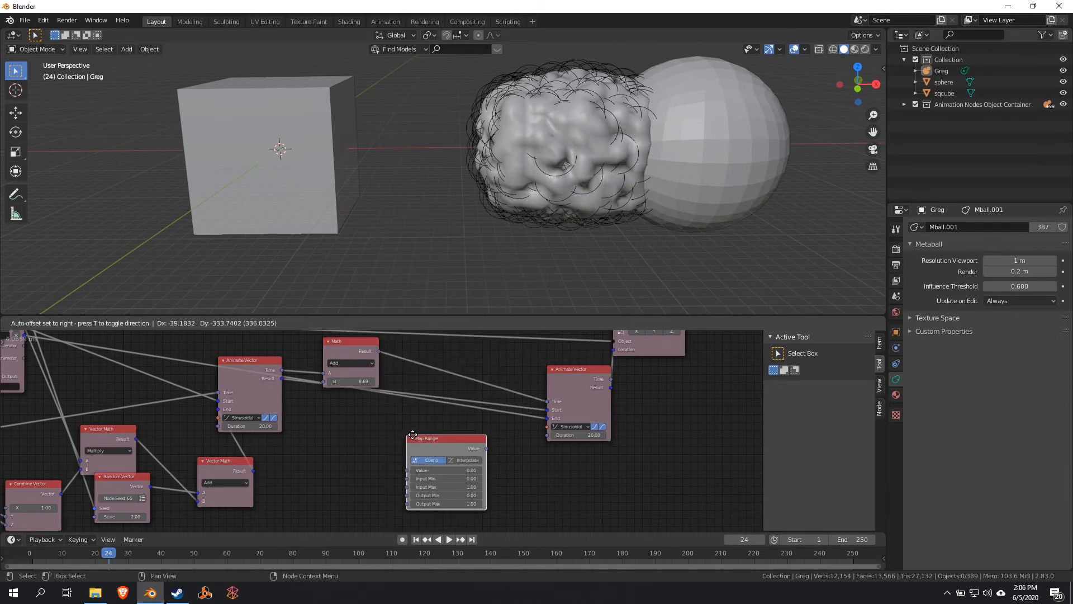
{"action": "left_click", "coordinate": [550, 469]}
{"action": "scroll", "coordinate": [550, 468], "scroll_direction": "up", "scroll_amount": 3}
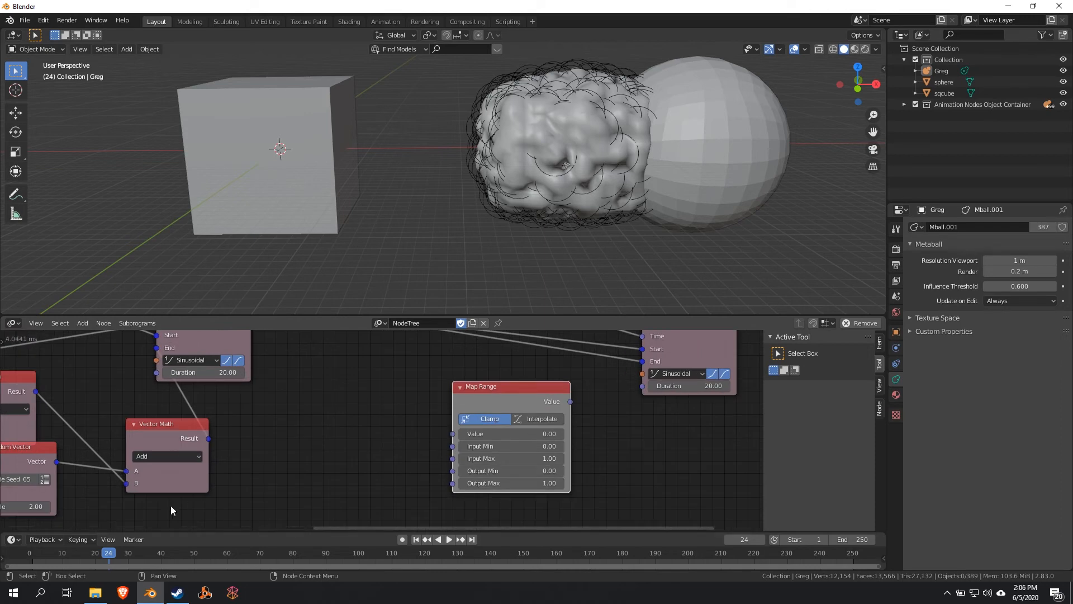
Step: Set the Duration of both Animate Vector nodes to 30
{"action": "key", "text": "space"}
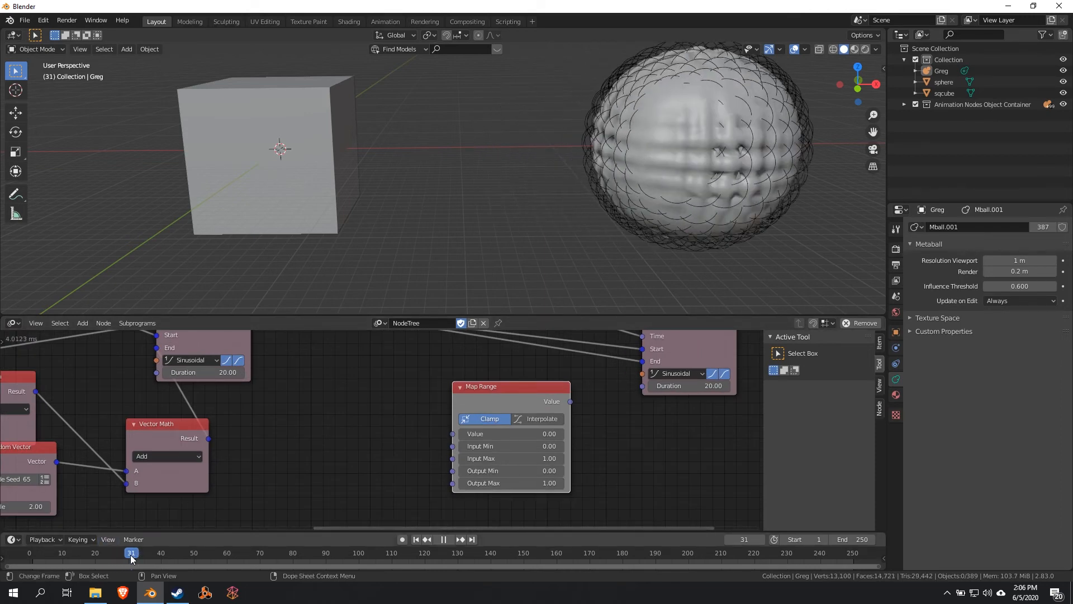
{"action": "left_click_drag", "start_coordinate": [131, 558], "coordinate": [129, 559]}
{"action": "scroll", "coordinate": [391, 453], "scroll_direction": "down", "scroll_amount": 4}
{"action": "middle_click_drag", "start_coordinate": [316, 434], "coordinate": [283, 486]}
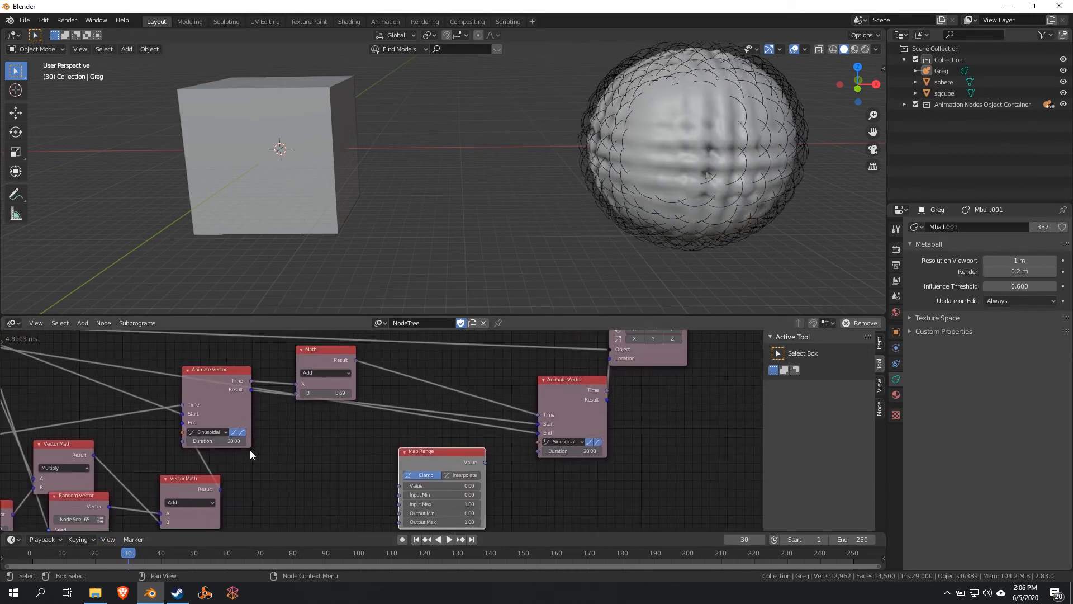
{"action": "type", "text": "30"}
{"action": "key", "text": "Return"}
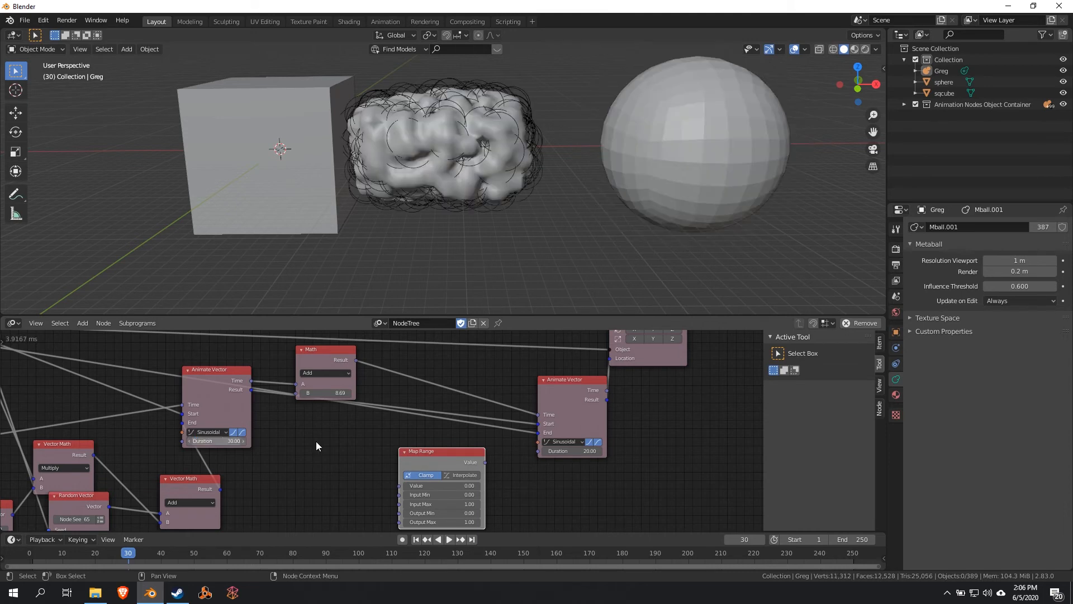
{"action": "left_click", "coordinate": [577, 453]}
{"action": "type", "text": "30"}
{"action": "key", "text": "Return"}
Step: Play through the longer animation to check its timing, and set the new Map Range node's Input Min to 40 and Input Max to 55
{"action": "key", "text": "space"}
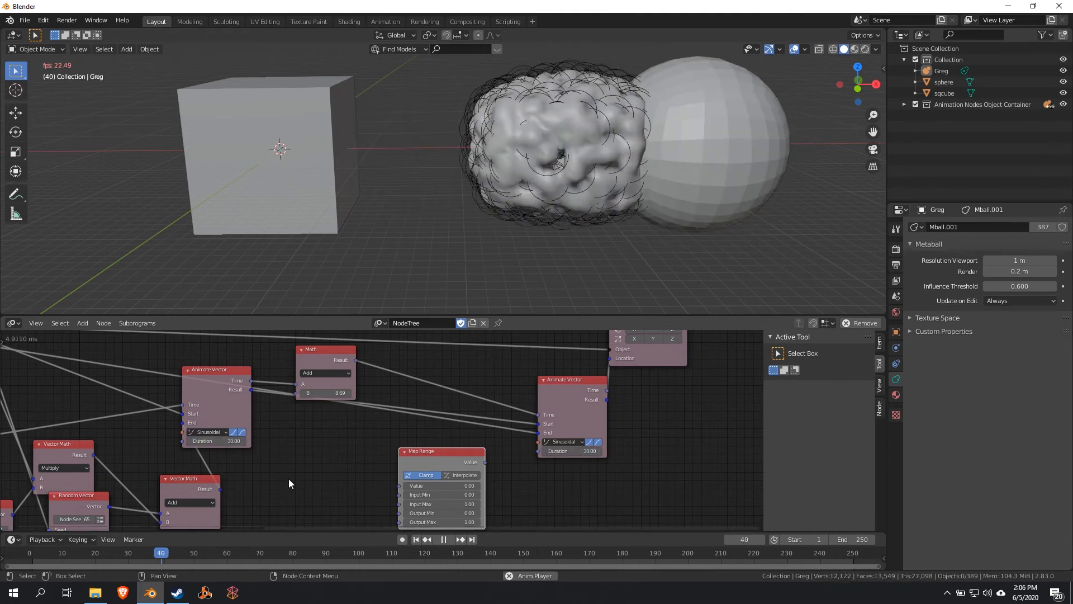
{"action": "left_click_drag", "start_coordinate": [199, 554], "coordinate": [203, 556]}
{"action": "key", "text": "space"}
{"action": "middle_click_drag", "start_coordinate": [341, 505], "coordinate": [246, 427]}
{"action": "scroll", "coordinate": [246, 427], "scroll_direction": "up", "scroll_amount": 2}
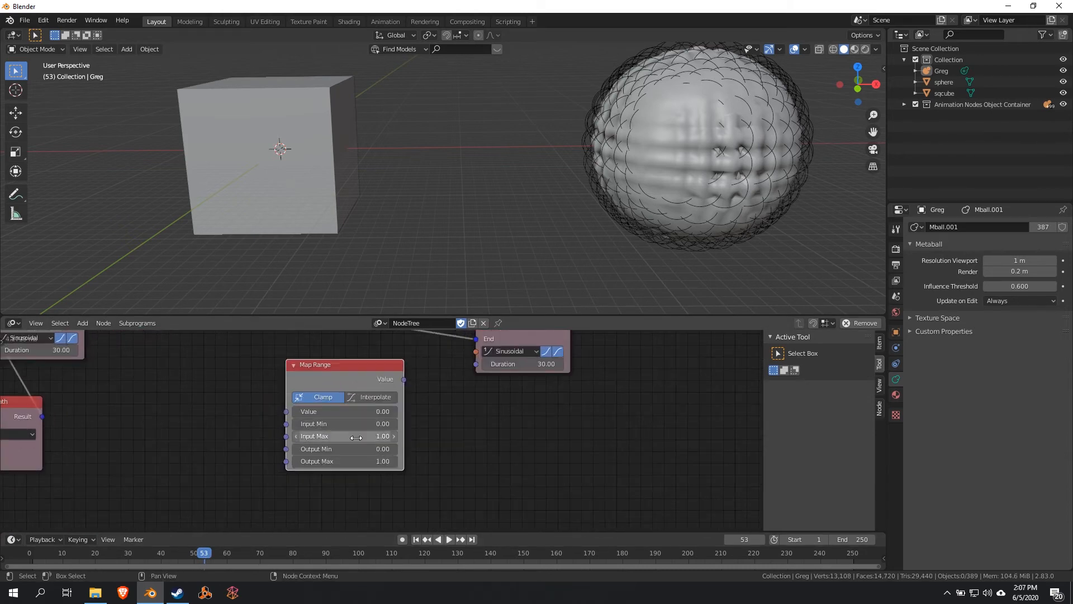
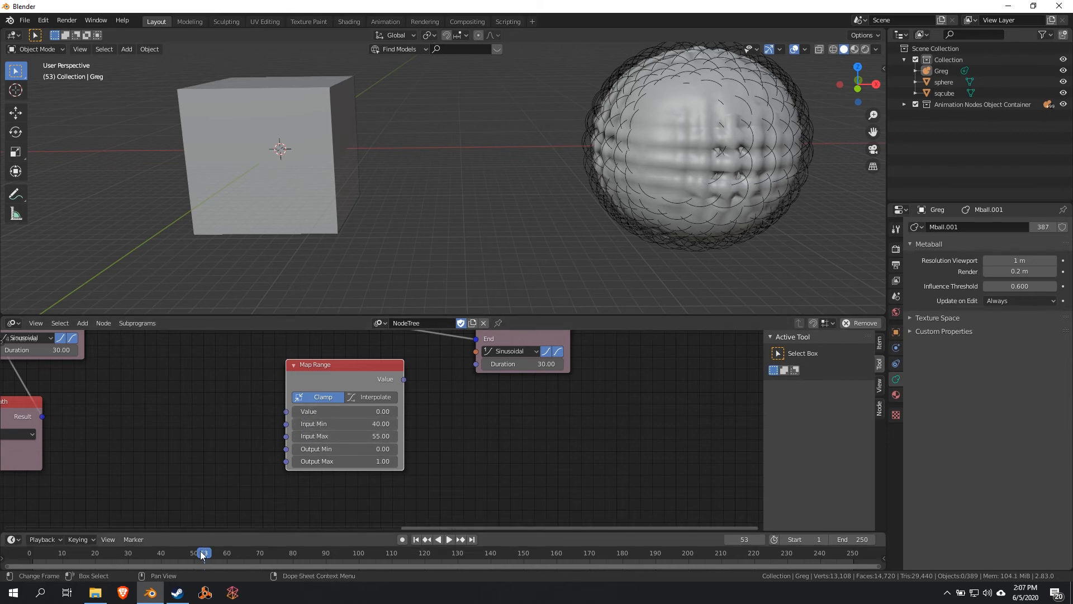
Step: Scrub to frame 45 to check the second transition and set the new Map Range node's Output Min to 0.20
{"action": "key", "text": "space"}
{"action": "left_click", "coordinate": [147, 554]}
{"action": "left_click_drag", "start_coordinate": [147, 554], "coordinate": [177, 554]}
{"action": "key", "text": "space"}
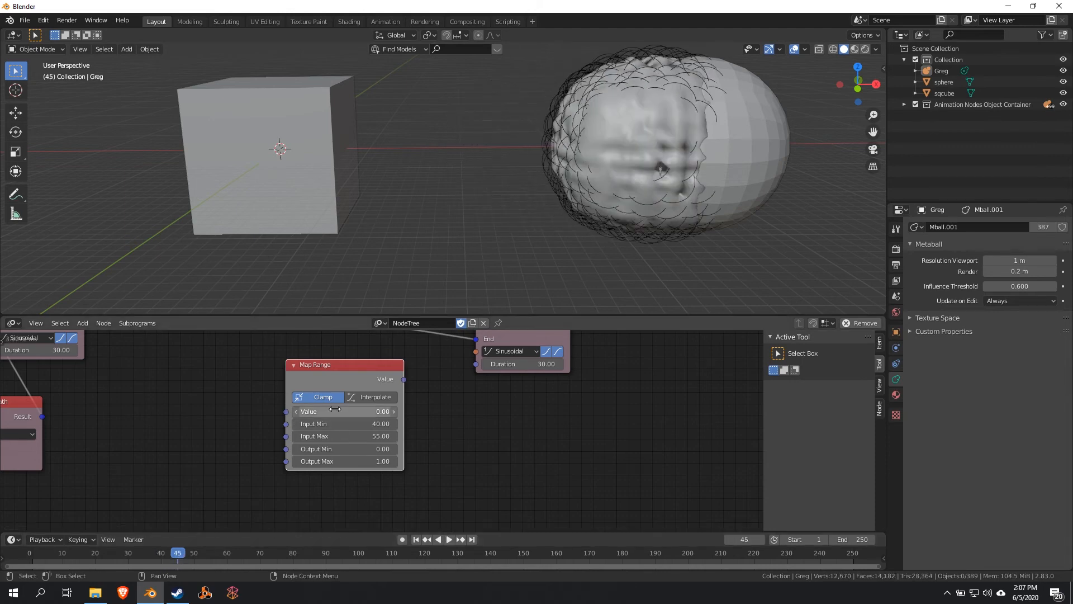
{"action": "left_click", "coordinate": [353, 451]}
Step: Connect the Result of the Math Add node after Time Info to the new Map Range node's Value input
{"action": "middle_click_drag", "start_coordinate": [238, 454], "coordinate": [606, 418]}
{"action": "middle_click_drag", "start_coordinate": [196, 481], "coordinate": [687, 492]}
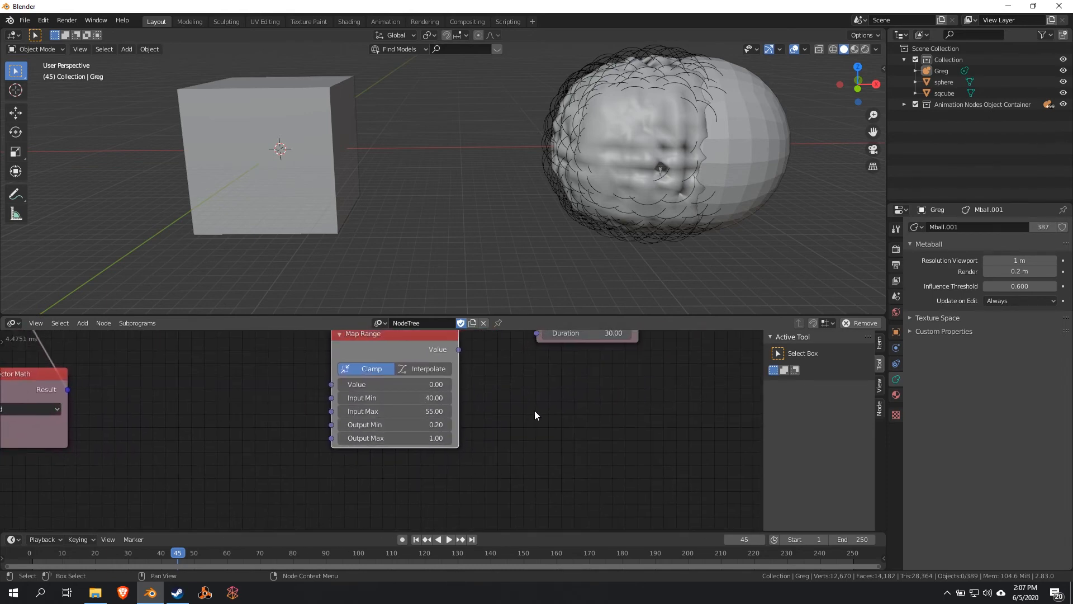
{"action": "scroll", "coordinate": [534, 414], "scroll_direction": "down", "scroll_amount": 2}
{"action": "middle_click_drag", "start_coordinate": [479, 470], "coordinate": [146, 471]}
{"action": "scroll", "coordinate": [146, 471], "scroll_direction": "down", "scroll_amount": 1}
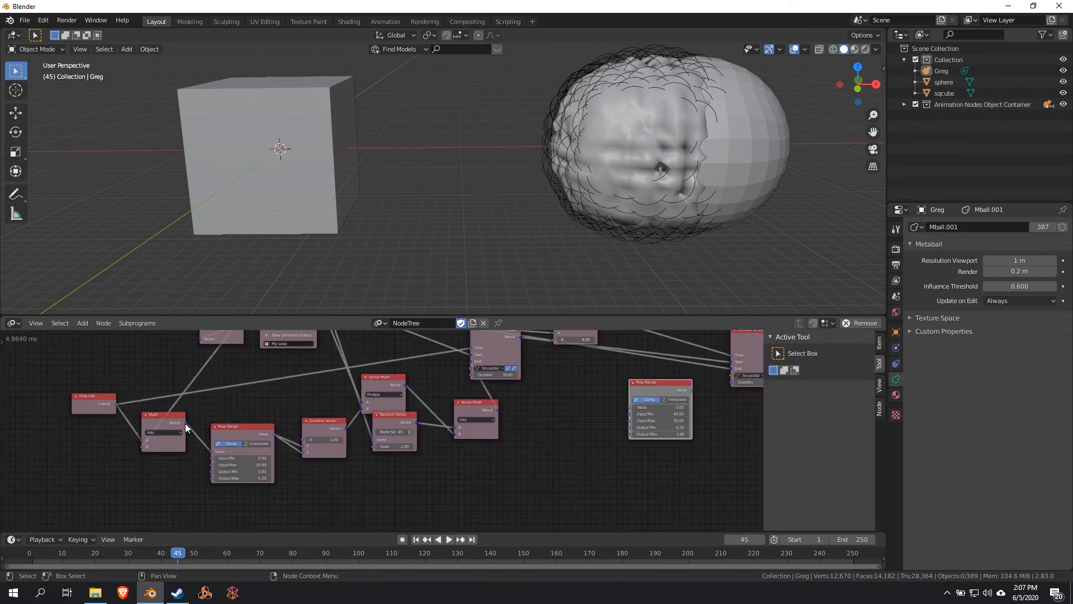
{"action": "left_click_drag", "start_coordinate": [185, 422], "coordinate": [631, 407]}
{"action": "scroll", "coordinate": [587, 442], "scroll_direction": "up", "scroll_amount": 3}
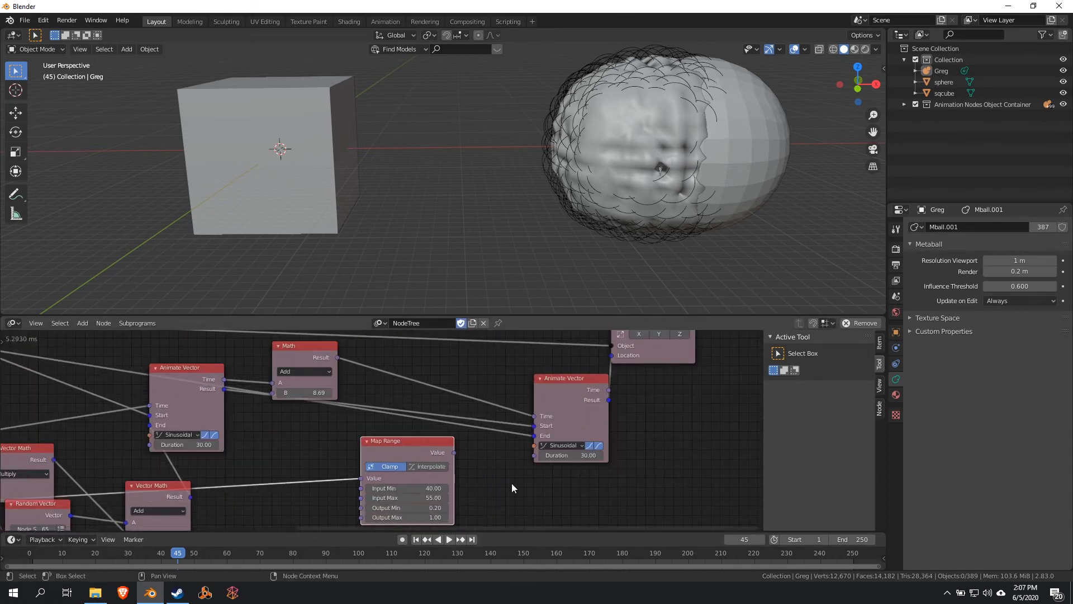
{"action": "middle_click_drag", "start_coordinate": [511, 486], "coordinate": [360, 437]}
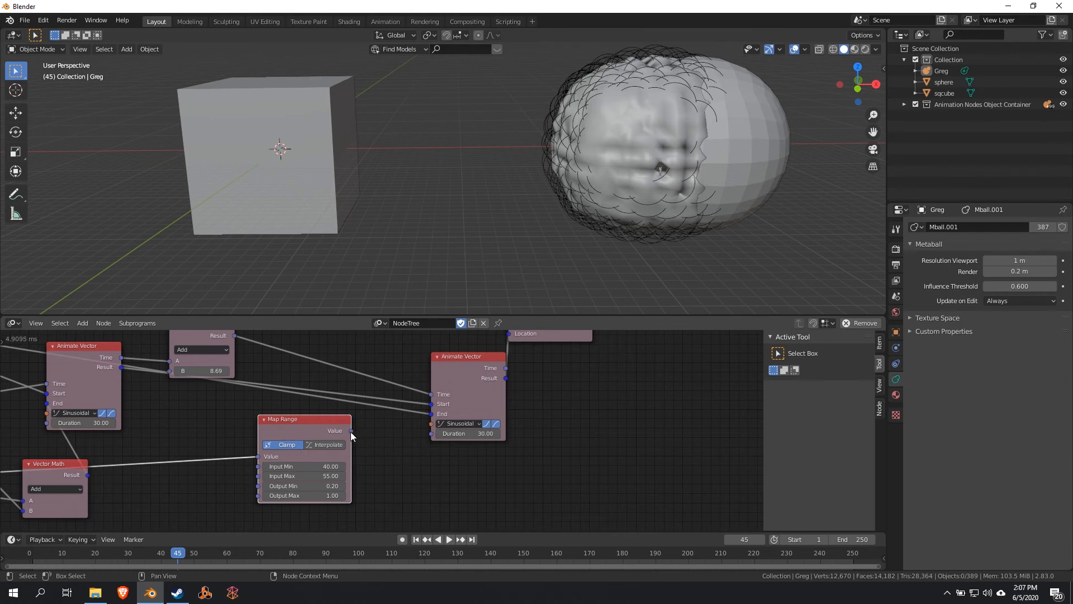
Step: Insert a Vector Math node on the link into the second Animate Vector's End input and set its operation to Multiply
{"action": "left_click_drag", "start_coordinate": [351, 431], "coordinate": [398, 432]}
{"action": "left_click_drag", "start_coordinate": [318, 424], "coordinate": [239, 447]}
{"action": "middle_click_drag", "start_coordinate": [304, 440], "coordinate": [358, 433]}
{"action": "key", "text": "shift+a"}
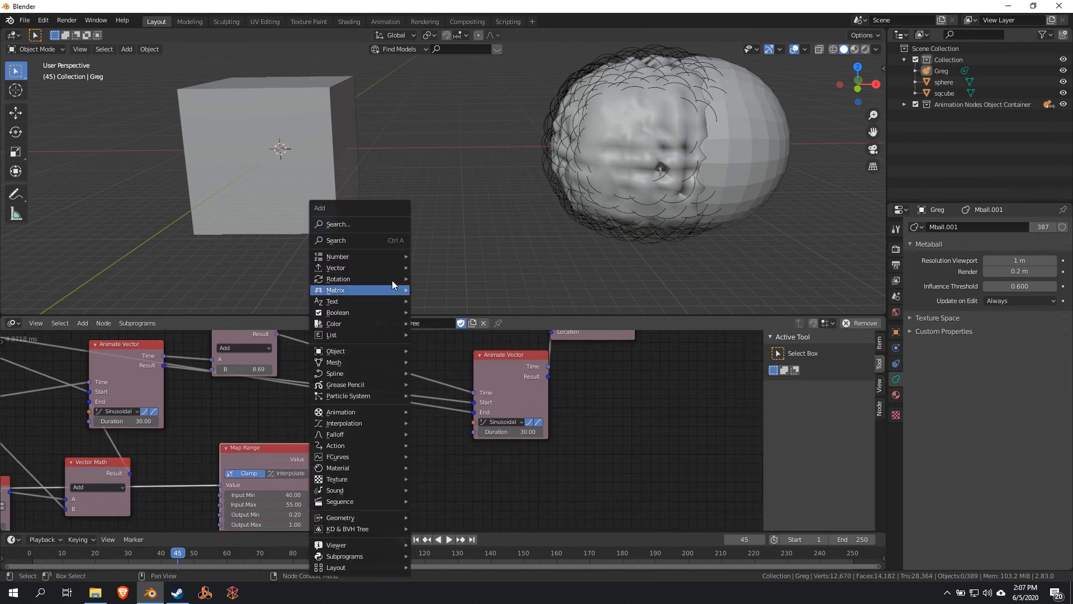
{"action": "mouse_move", "coordinate": [371, 271]}
{"action": "left_click", "coordinate": [448, 430]}
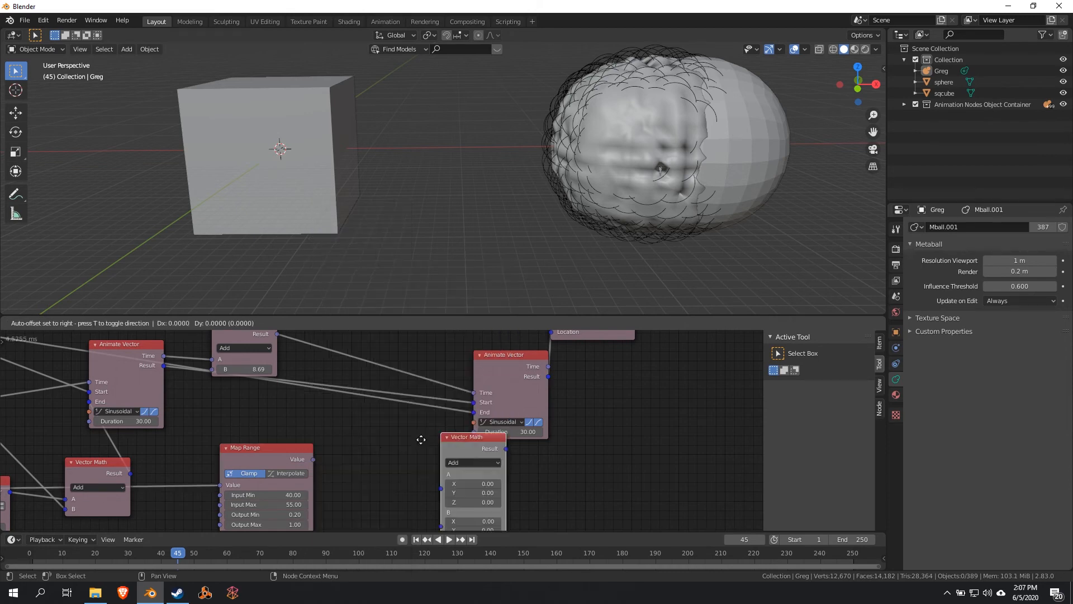
{"action": "left_click", "coordinate": [386, 398]}
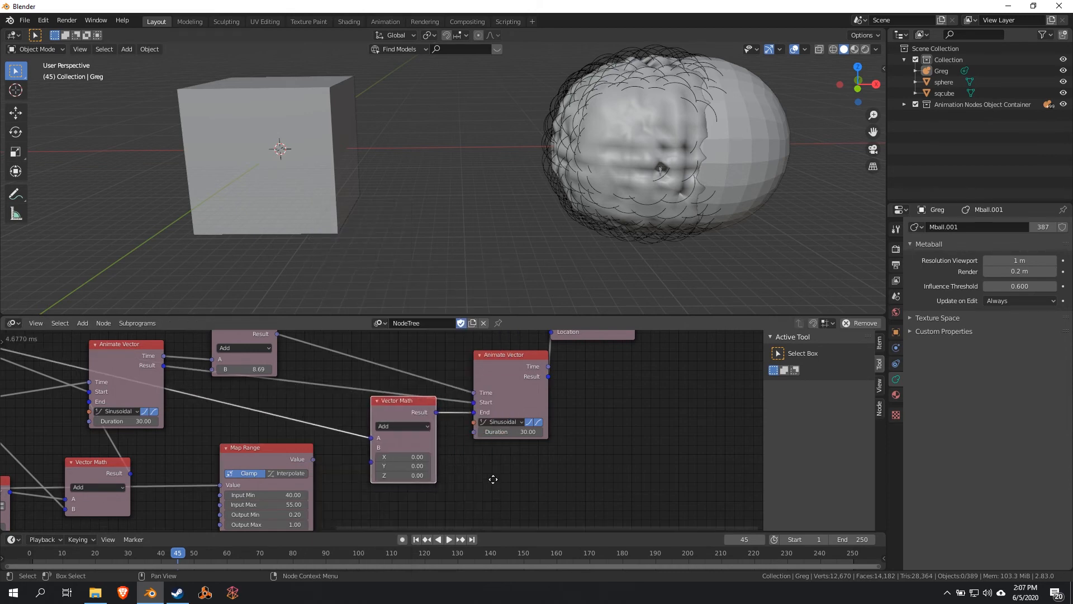
{"action": "middle_click_drag", "start_coordinate": [491, 477], "coordinate": [513, 431]}
{"action": "left_click", "coordinate": [443, 379]}
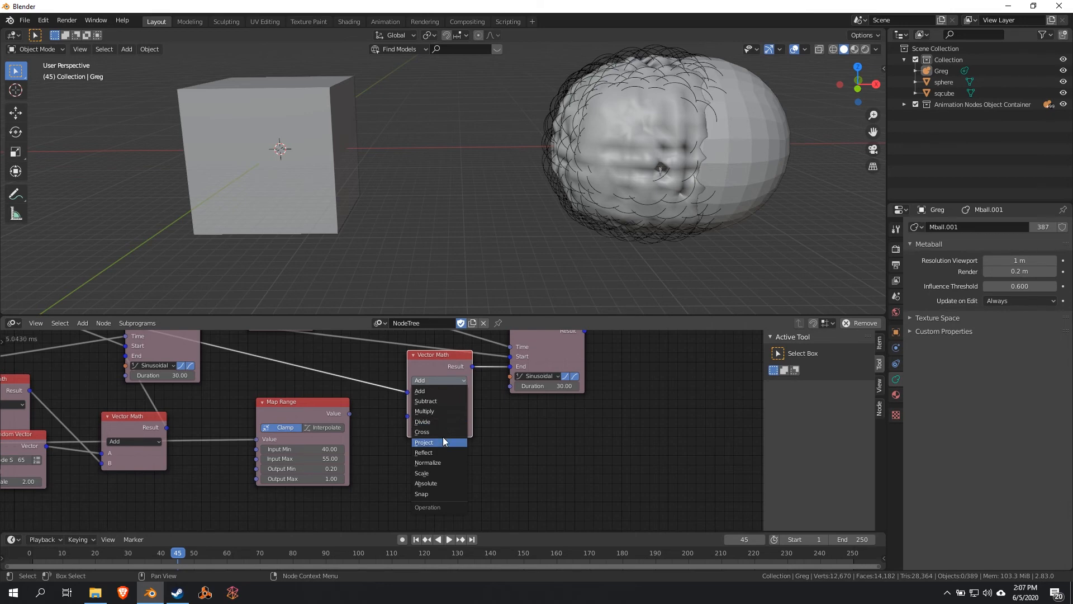
{"action": "left_click", "coordinate": [435, 413]}
Step: Move the new Map Range node back and add a Combine Vector node with X 1.00 between it and the Multiply node
{"action": "middle_click_drag", "start_coordinate": [349, 418], "coordinate": [466, 397]}
{"action": "left_click_drag", "start_coordinate": [413, 391], "coordinate": [315, 412]}
{"action": "key", "text": "shift+a"}
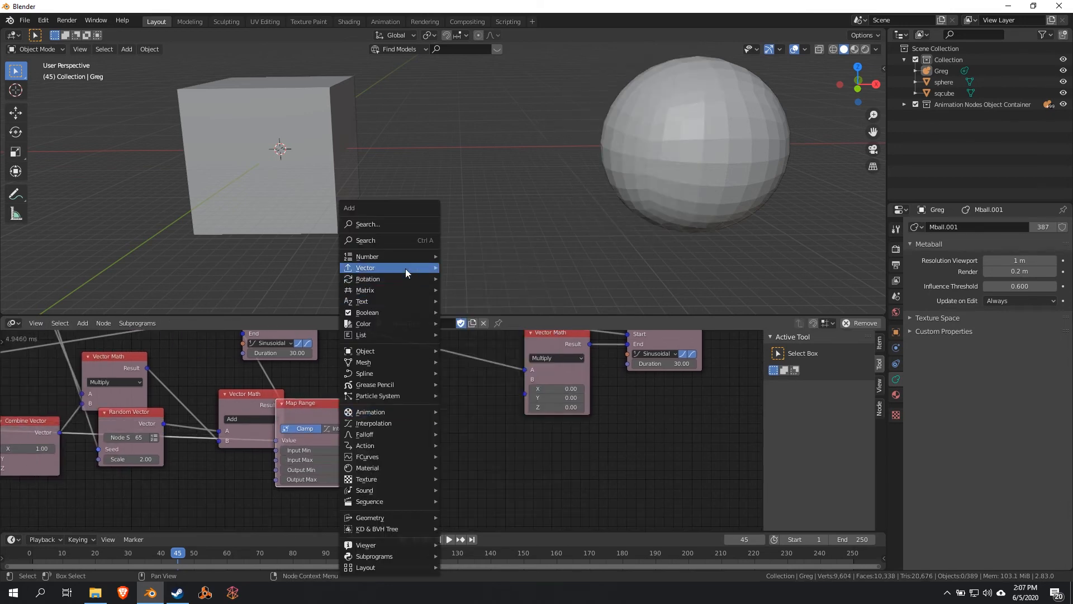
{"action": "mouse_move", "coordinate": [406, 270]}
{"action": "left_click", "coordinate": [490, 277]}
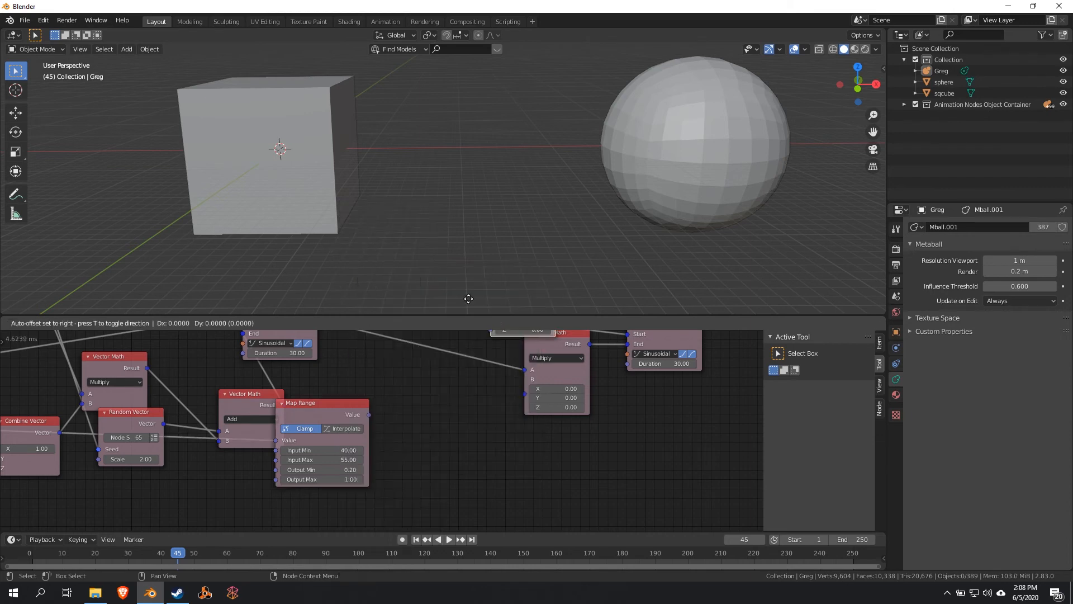
{"action": "left_click", "coordinate": [474, 431]}
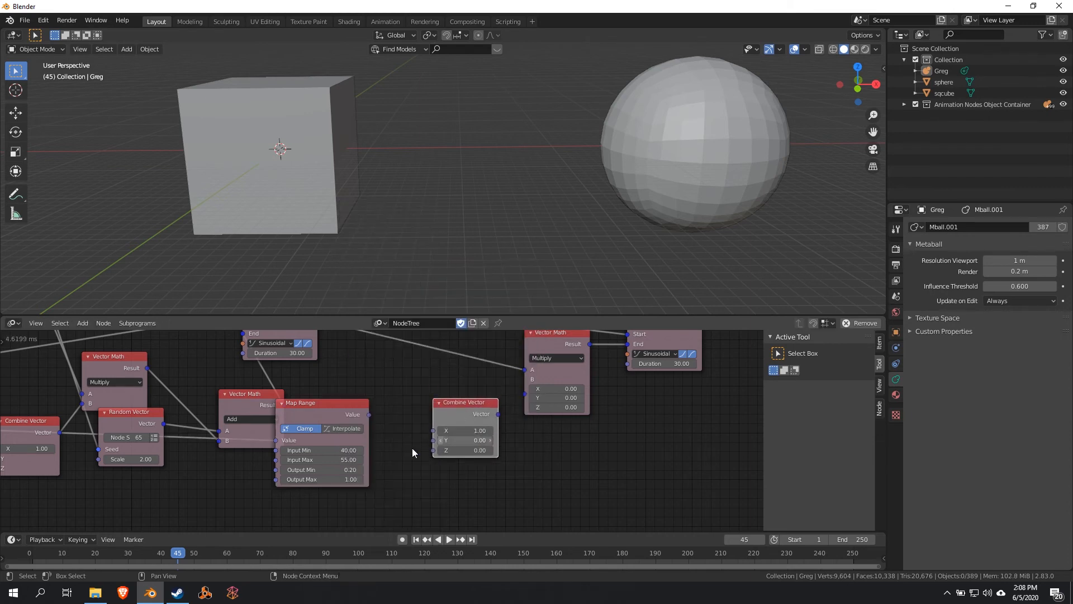
Step: Connect the Map Range Value to Combine Vector's Y and Z inputs, and its Vector output to the Multiply node's B input
{"action": "left_click_drag", "start_coordinate": [370, 414], "coordinate": [433, 440]}
{"action": "left_click_drag", "start_coordinate": [368, 414], "coordinate": [435, 453]}
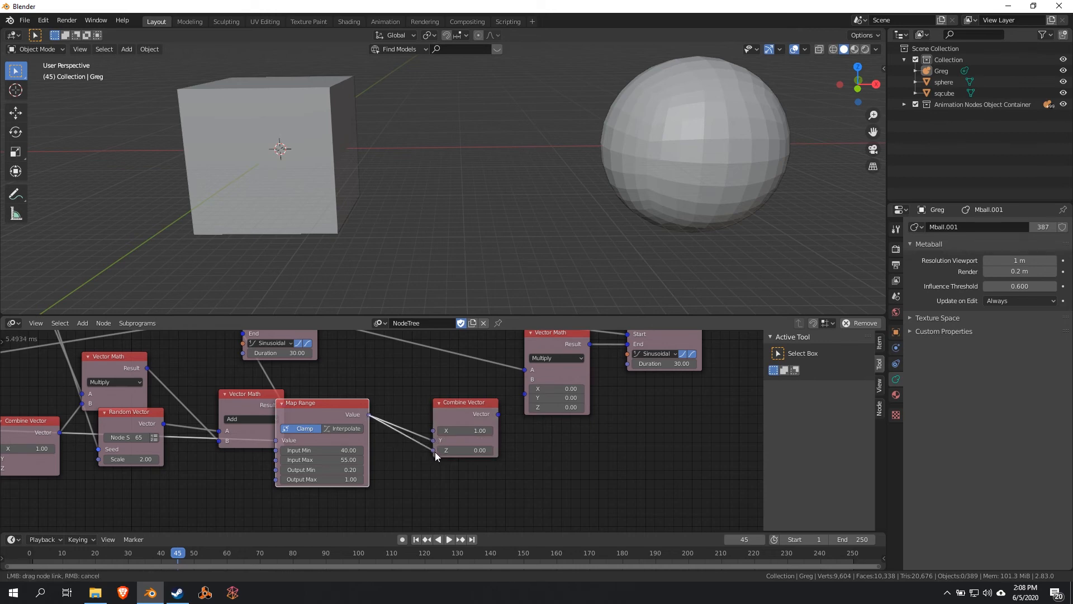
{"action": "middle_click_drag", "start_coordinate": [505, 450], "coordinate": [428, 477]}
{"action": "left_click_drag", "start_coordinate": [422, 441], "coordinate": [448, 406]}
{"action": "middle_click_drag", "start_coordinate": [453, 426], "coordinate": [355, 464]}
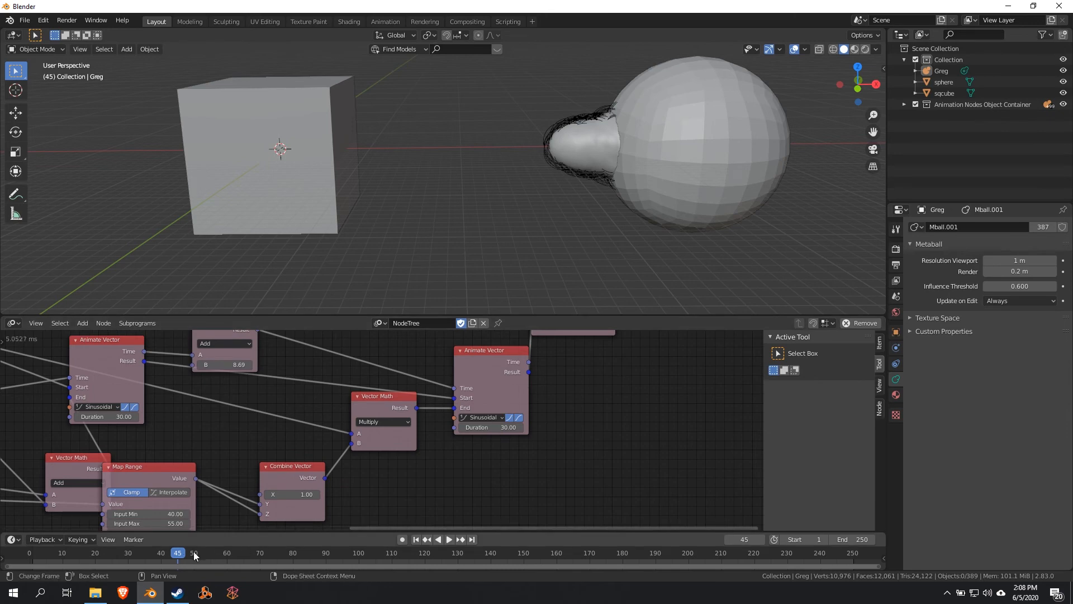
Step: Play and scrub the animation to frame 73 to examine how the metaballs narrow and expand into the sphere
{"action": "key", "text": "space"}
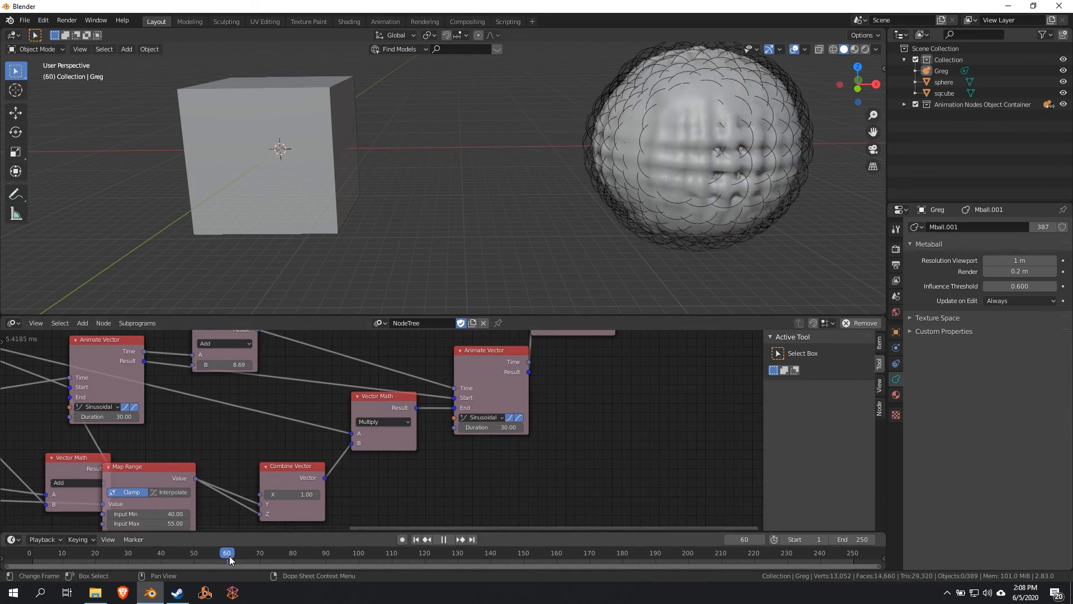
{"action": "left_click_drag", "start_coordinate": [220, 555], "coordinate": [53, 556]}
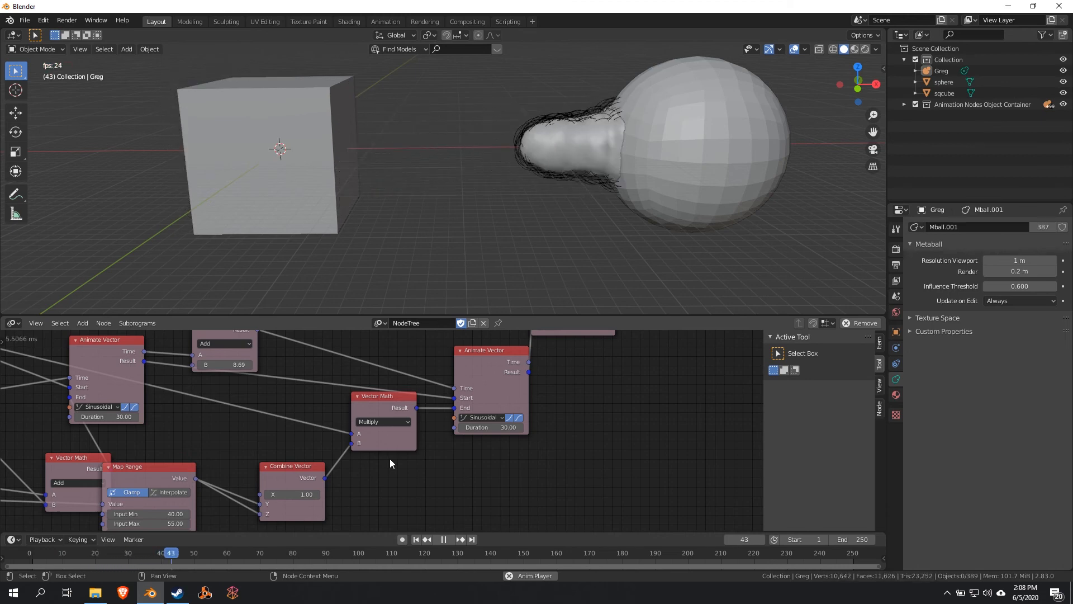
{"action": "key", "text": "space"}
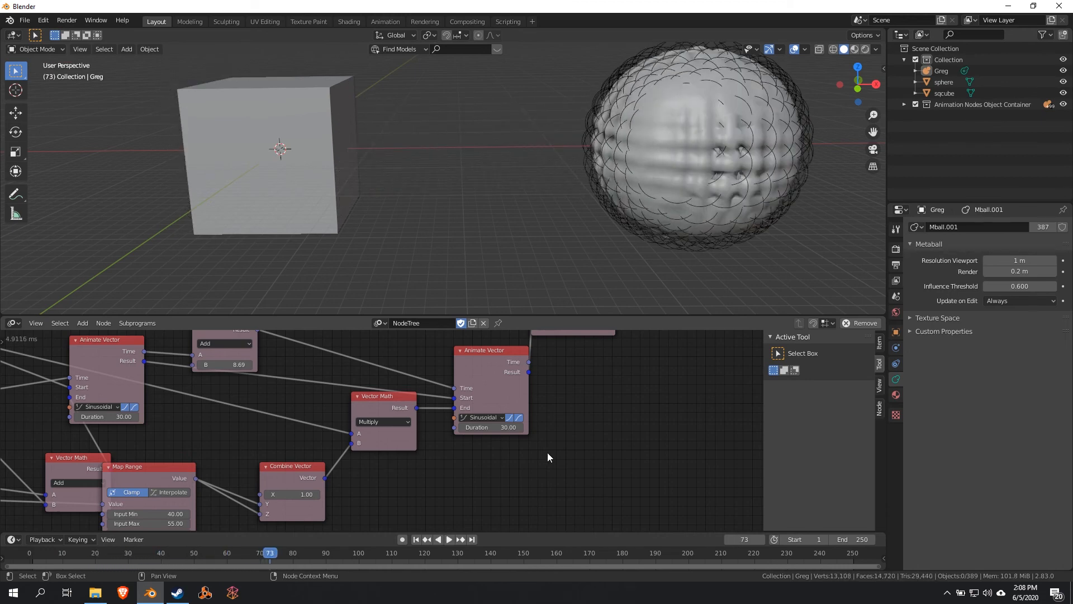
{"action": "scroll", "coordinate": [548, 452], "scroll_direction": "down", "scroll_amount": 1}
{"action": "scroll", "coordinate": [594, 217], "scroll_direction": "down", "scroll_amount": 3}
{"action": "middle_click_drag", "start_coordinate": [575, 233], "coordinate": [485, 309]}
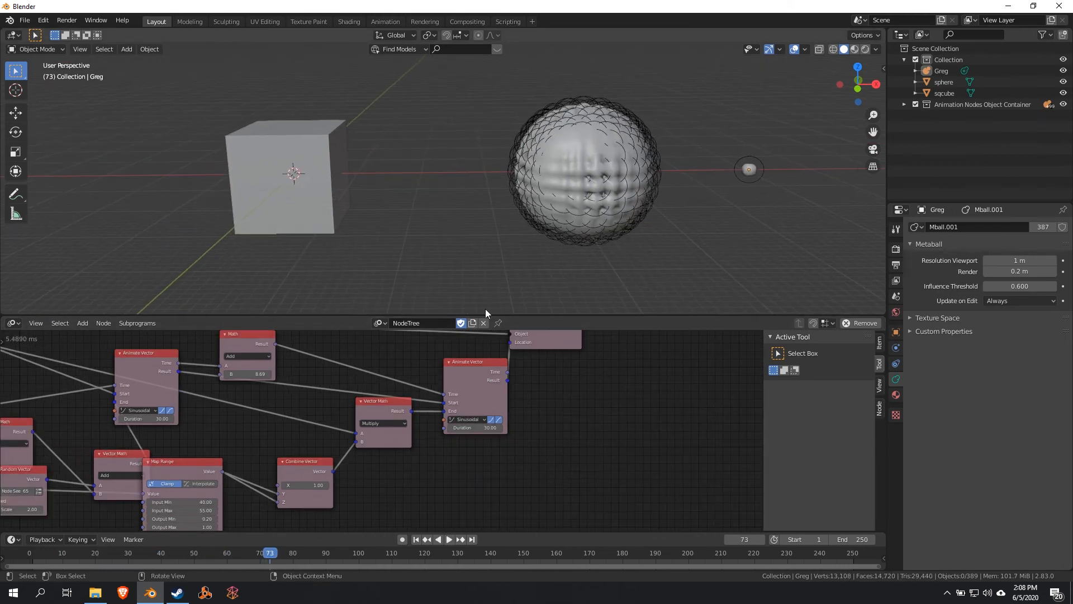
{"action": "scroll", "coordinate": [422, 470], "scroll_direction": "up", "scroll_amount": 1}
{"action": "scroll", "coordinate": [423, 470], "scroll_direction": "up", "scroll_amount": 1}
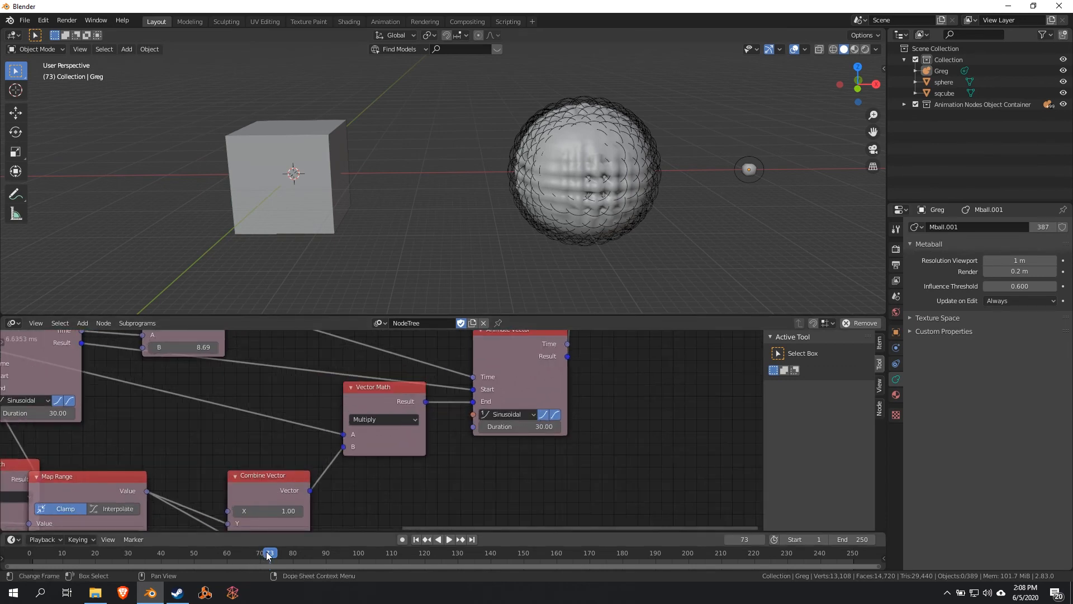
Step: Scrub to frame 40 and reduce the second Map Range node's Input Max to 46.30
{"action": "left_click_drag", "start_coordinate": [267, 553], "coordinate": [163, 559]}
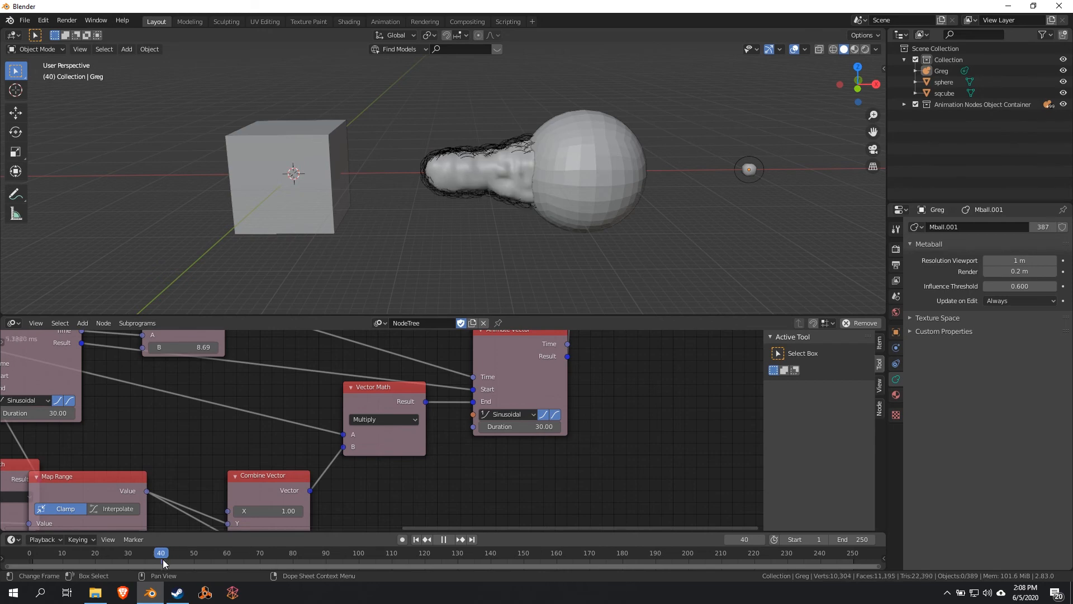
{"action": "middle_click_drag", "start_coordinate": [387, 499], "coordinate": [630, 375]}
{"action": "left_click_drag", "start_coordinate": [360, 359], "coordinate": [407, 367]}
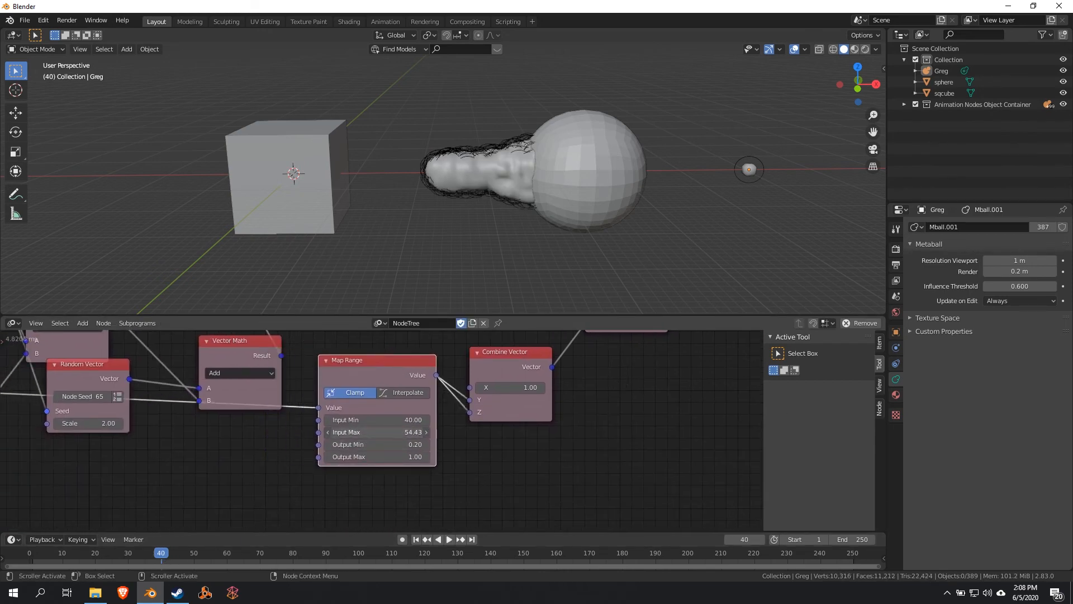
{"action": "left_click_drag", "start_coordinate": [377, 432], "coordinate": [364, 432]}
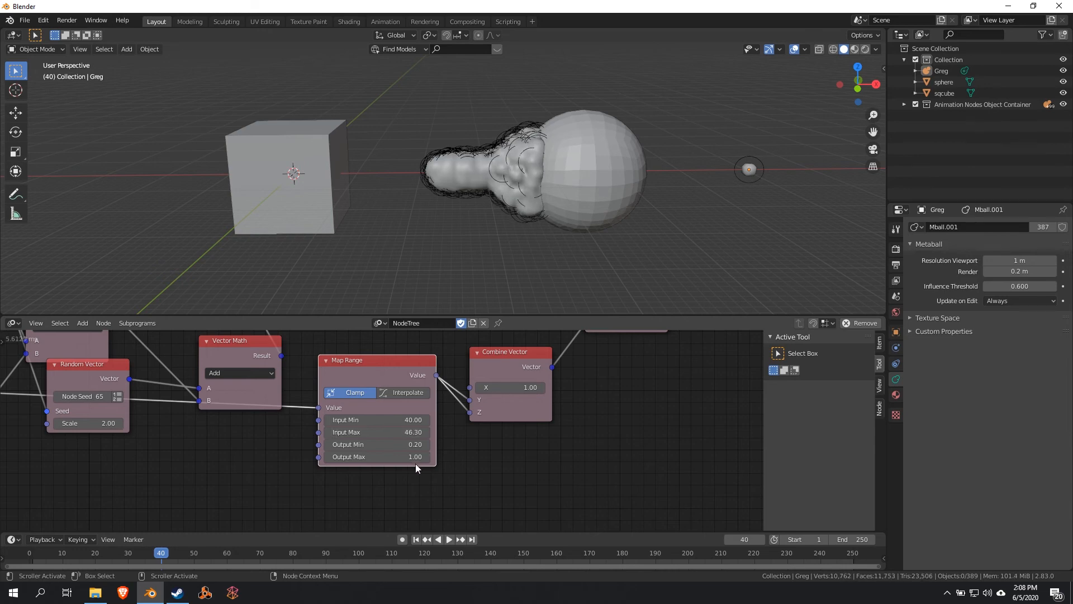
Step: Try an Input Min of 43.78 on the second Map Range node and replay the animation from before the widening
{"action": "scroll", "coordinate": [422, 419], "scroll_direction": "down", "scroll_amount": 20, "text": "alt"}
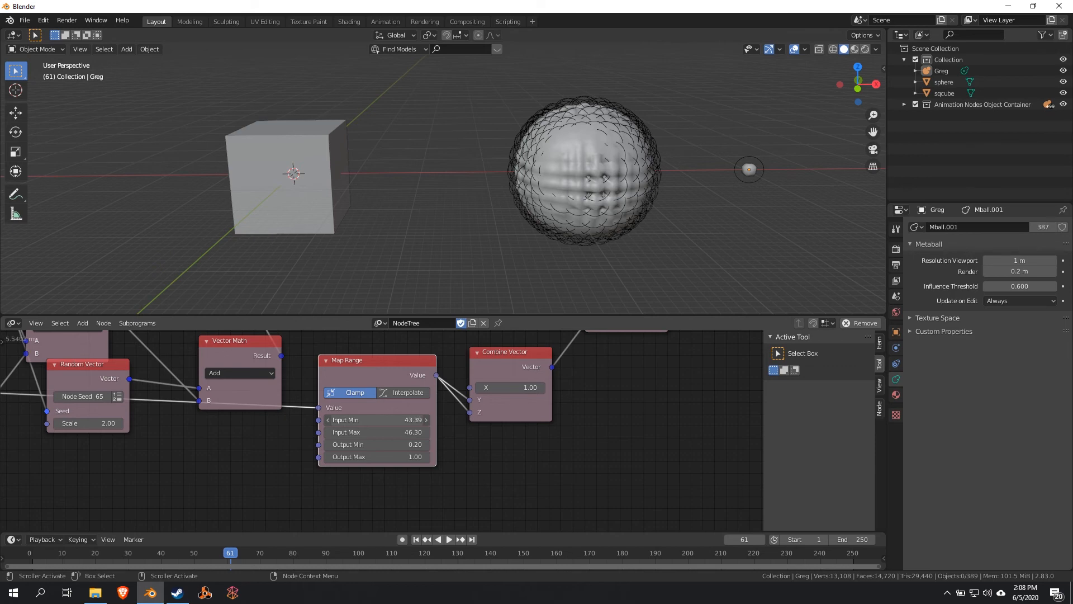
{"action": "left_click_drag", "start_coordinate": [422, 420], "coordinate": [424, 420]}
{"action": "left_click_drag", "start_coordinate": [211, 550], "coordinate": [121, 542]}
{"action": "key", "text": "space"}
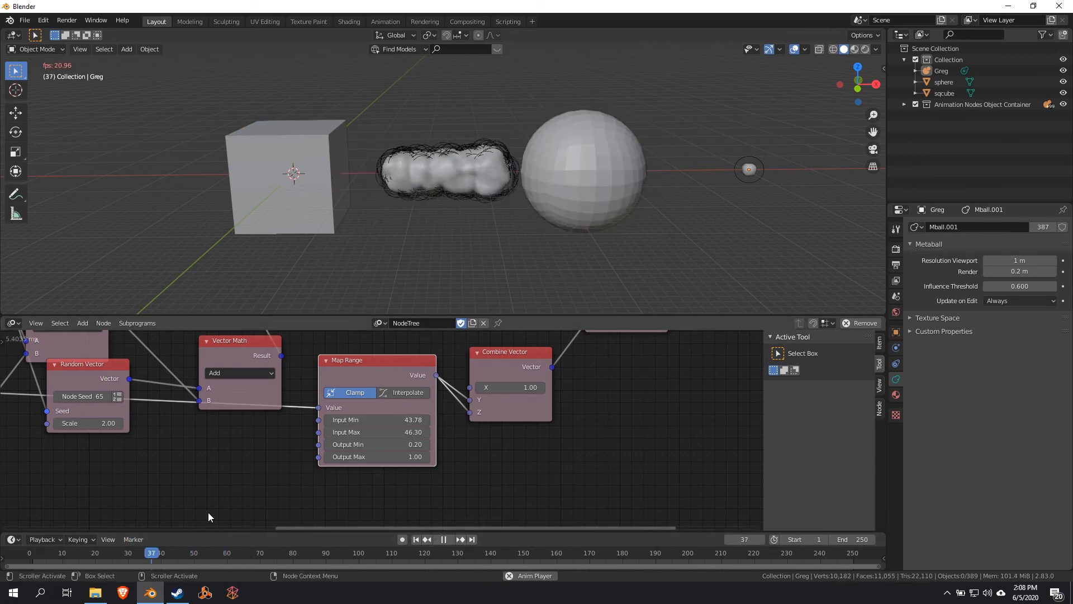
{"action": "key", "text": "space"}
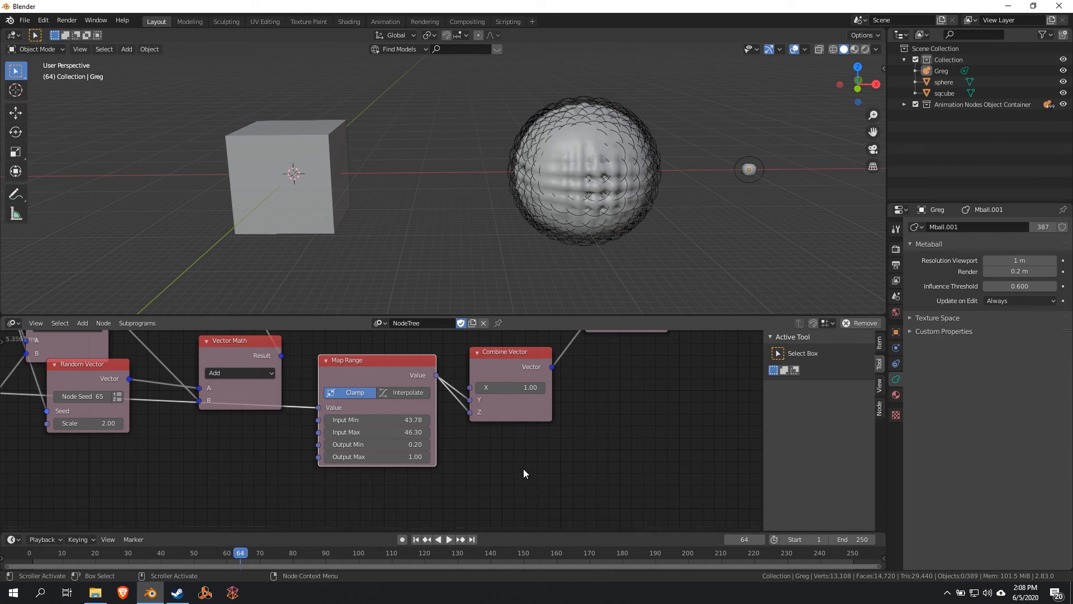
Step: Set the second Map Range node's Input Min to 34.27 and replay the widening into the sphere
{"action": "middle_click_drag", "start_coordinate": [523, 474], "coordinate": [426, 520]}
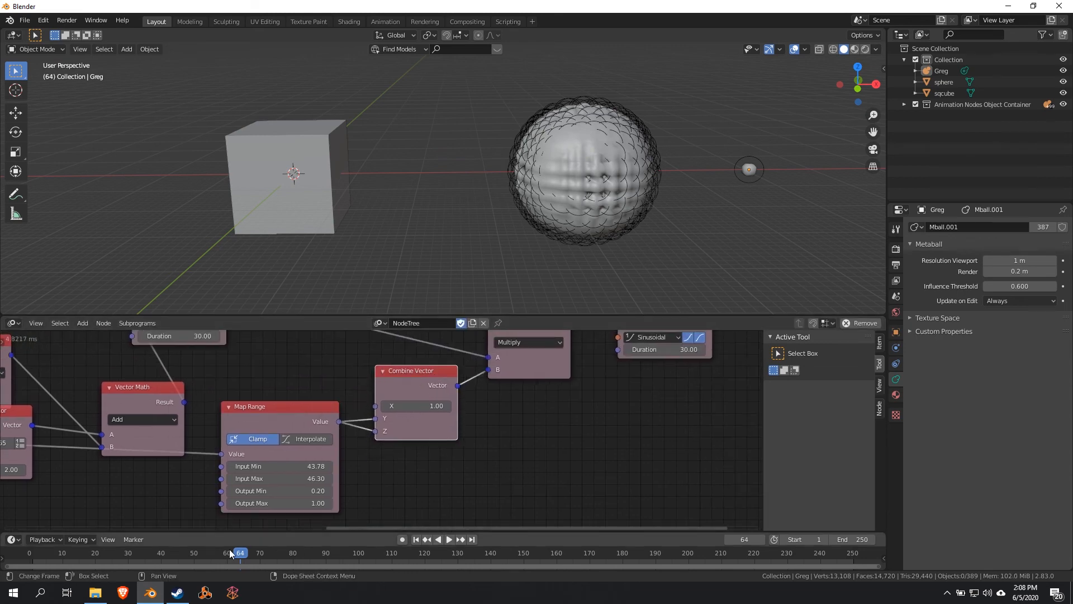
{"action": "left_click_drag", "start_coordinate": [230, 549], "coordinate": [161, 553]}
{"action": "mouse_move", "coordinate": [279, 466]}
{"action": "left_mouse_down"}
{"action": "mouse_move", "coordinate": [251, 466]}
{"action": "mouse_move", "coordinate": [292, 467]}
{"action": "left_mouse_up"}
{"action": "key", "text": "space"}
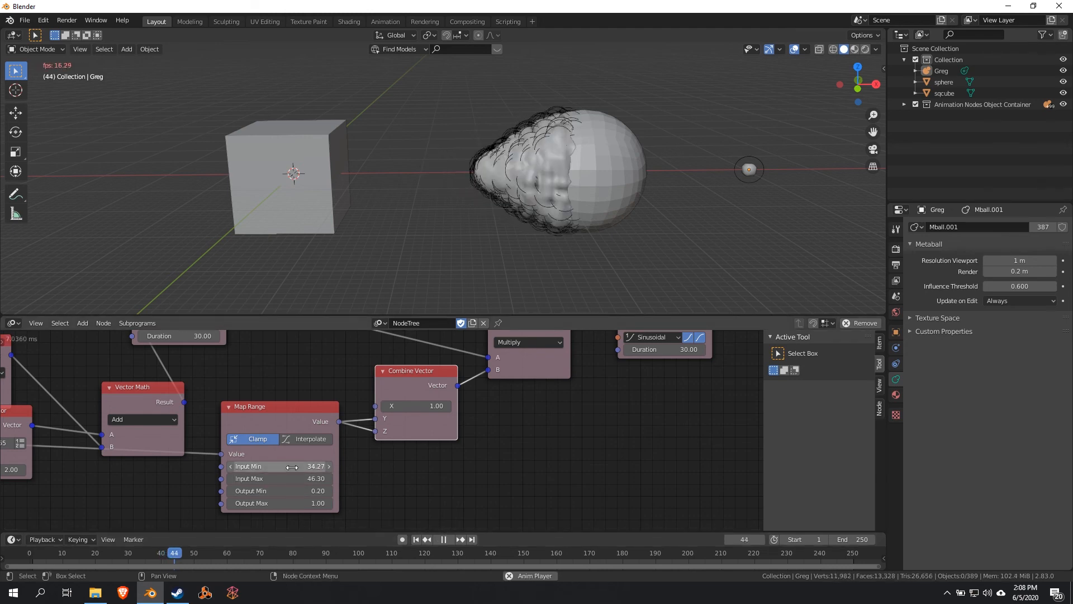
{"action": "key", "text": "space"}
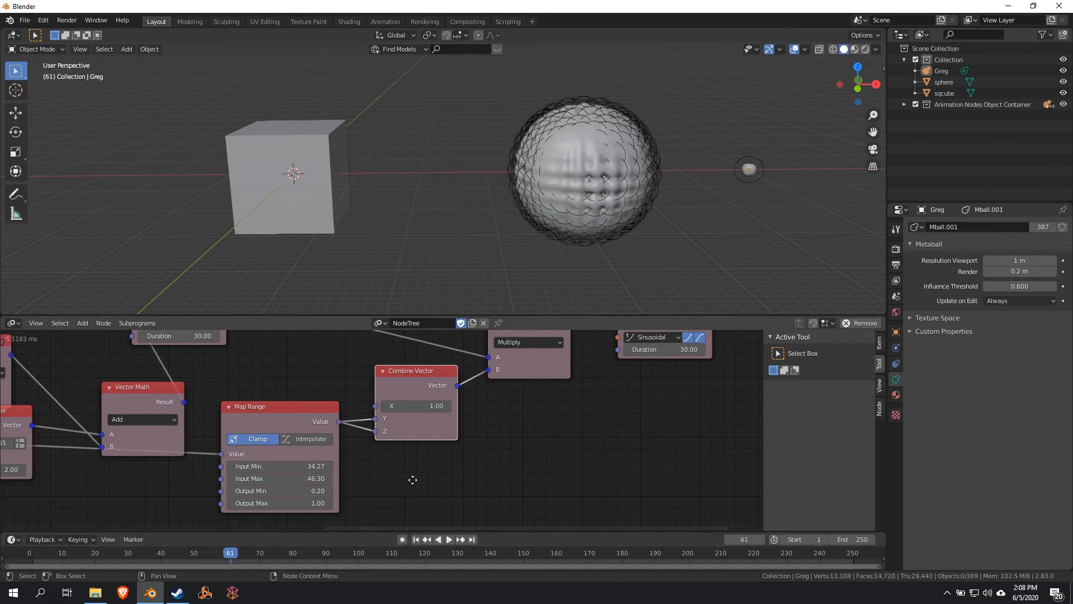
Step: Enable interpolation on the second Map Range node with Quadratic easing, and replay the animation from the start
{"action": "middle_click_drag", "start_coordinate": [413, 479], "coordinate": [453, 435]}
{"action": "left_click", "coordinate": [339, 441]}
{"action": "left_click", "coordinate": [342, 483]}
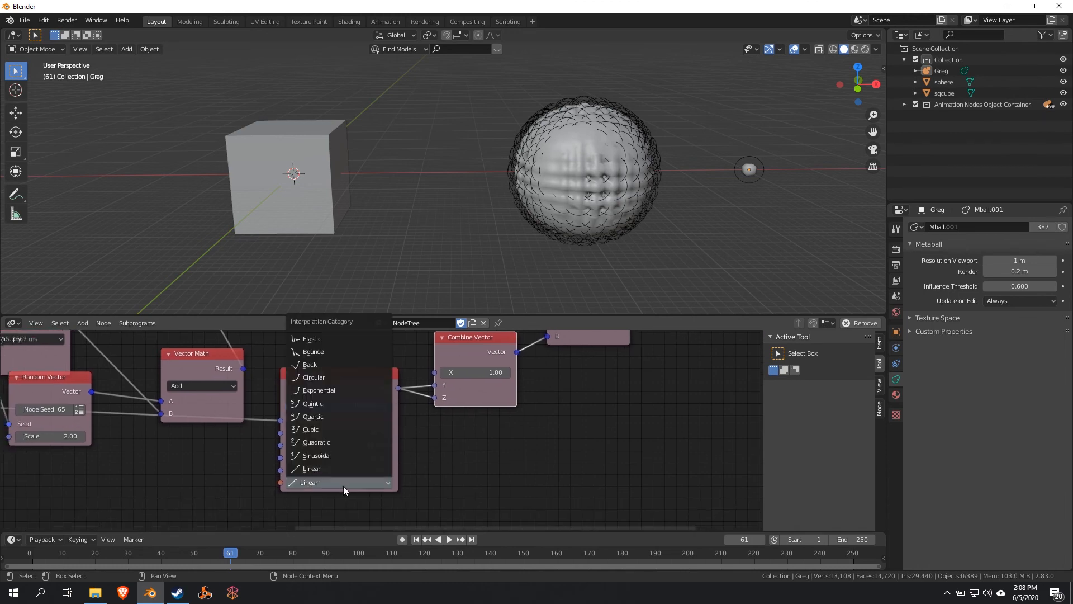
{"action": "left_click", "coordinate": [336, 443]}
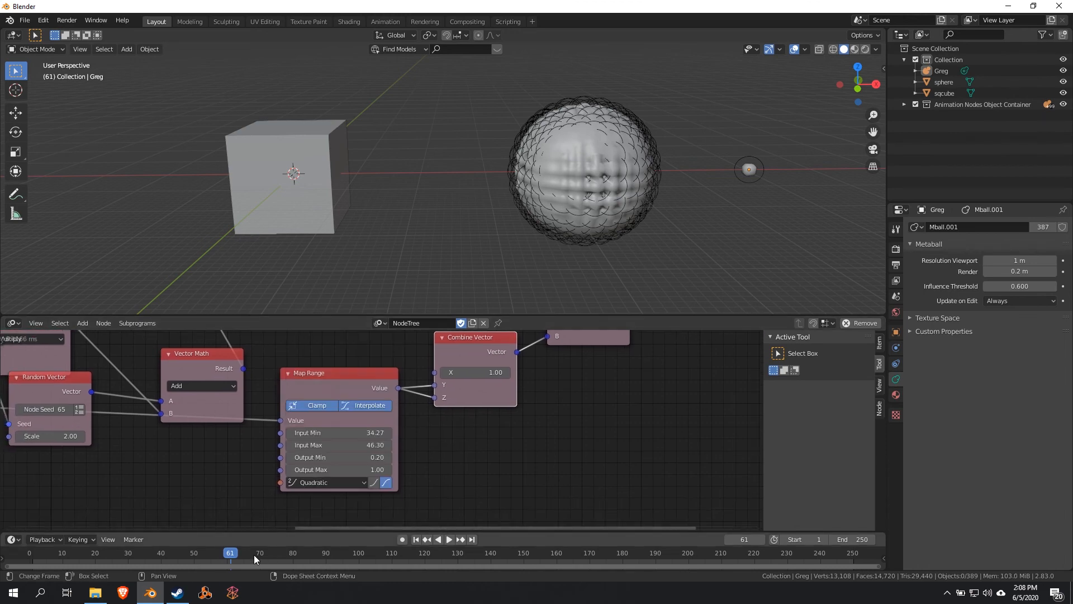
{"action": "mouse_move", "coordinate": [195, 559]}
{"action": "left_mouse_down"}
{"action": "mouse_move", "coordinate": [131, 556]}
{"action": "mouse_move", "coordinate": [196, 555]}
{"action": "left_mouse_up"}
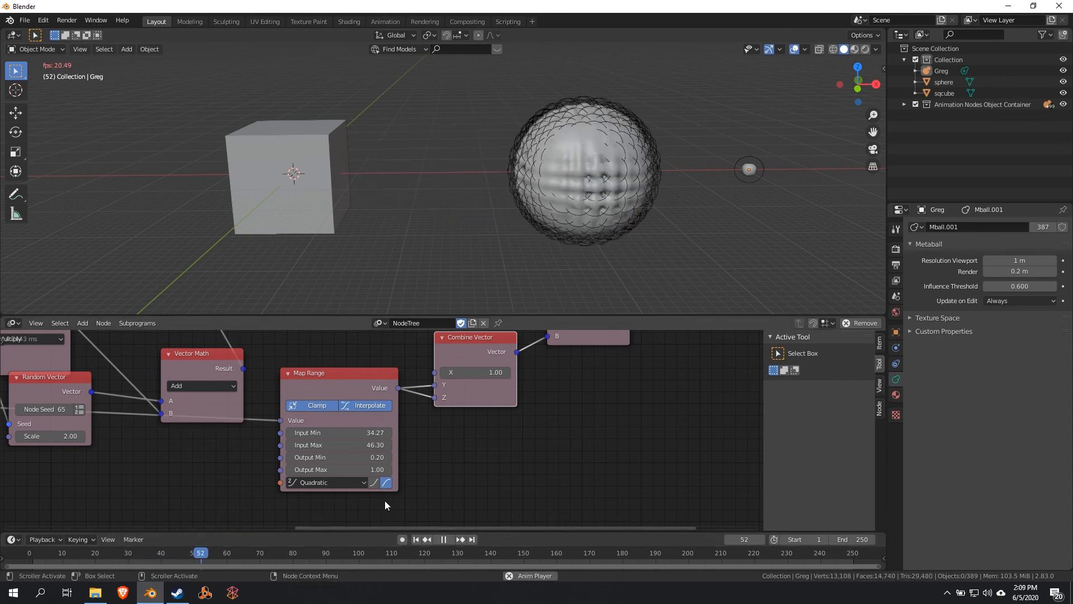
{"action": "key", "text": "space"}
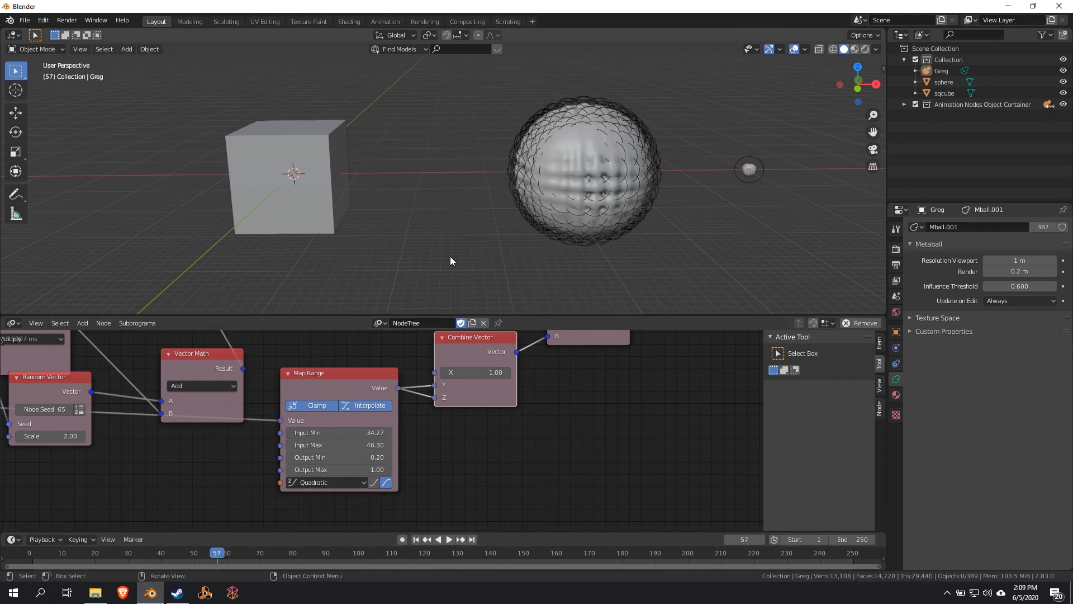
{"action": "scroll", "coordinate": [451, 256], "scroll_direction": "down", "scroll_amount": 1}
{"action": "left_click_drag", "start_coordinate": [222, 560], "coordinate": [36, 559]}
{"action": "key", "text": "space"}
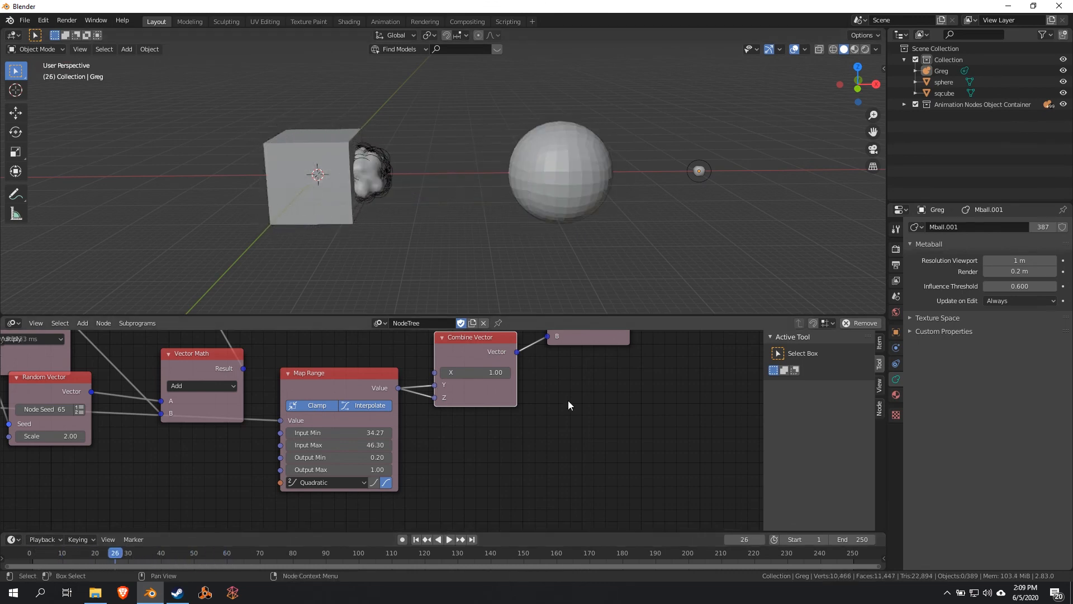
Step: Try a B value of 18.68 in the Math Add node after the first Animate Vector, replay, and undo it
{"action": "middle_click_drag", "start_coordinate": [568, 400], "coordinate": [606, 519]}
{"action": "middle_click_drag", "start_coordinate": [521, 420], "coordinate": [560, 456]}
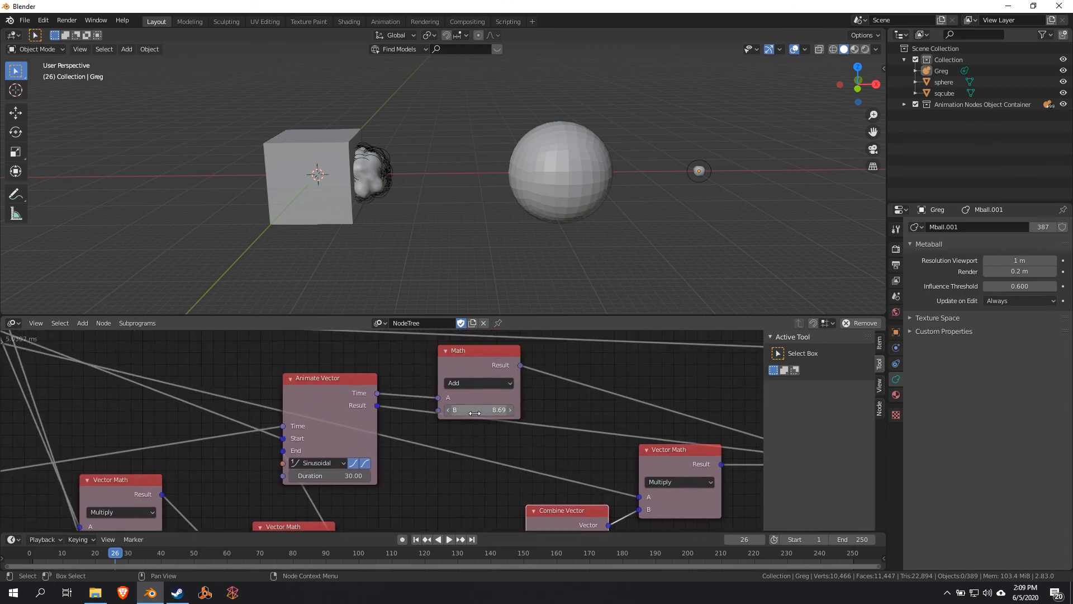
{"action": "left_click_drag", "start_coordinate": [480, 410], "coordinate": [520, 409]}
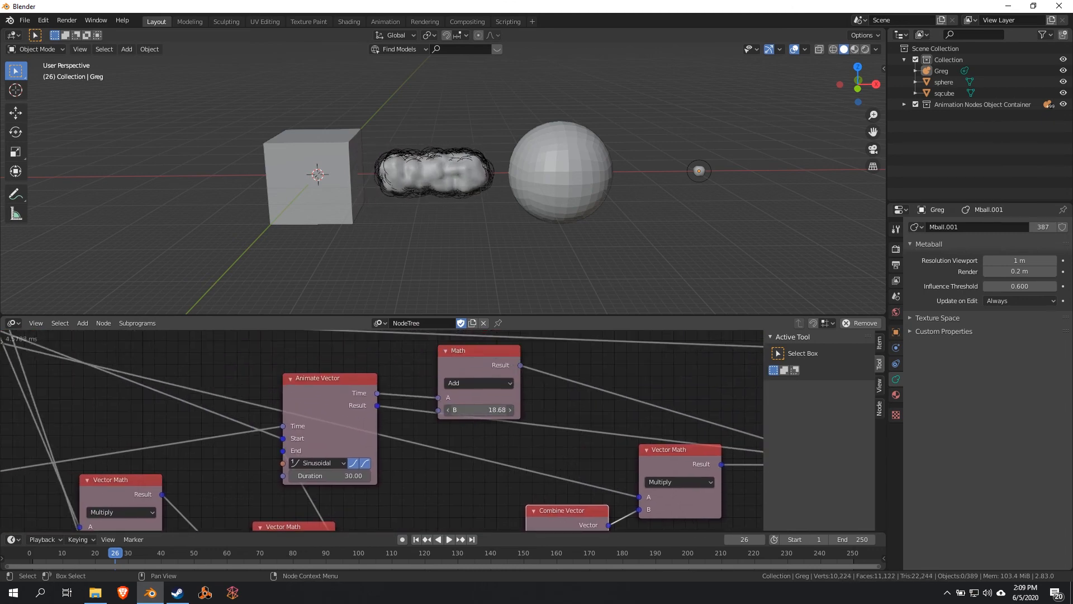
{"action": "left_click_drag", "start_coordinate": [114, 557], "coordinate": [21, 555]}
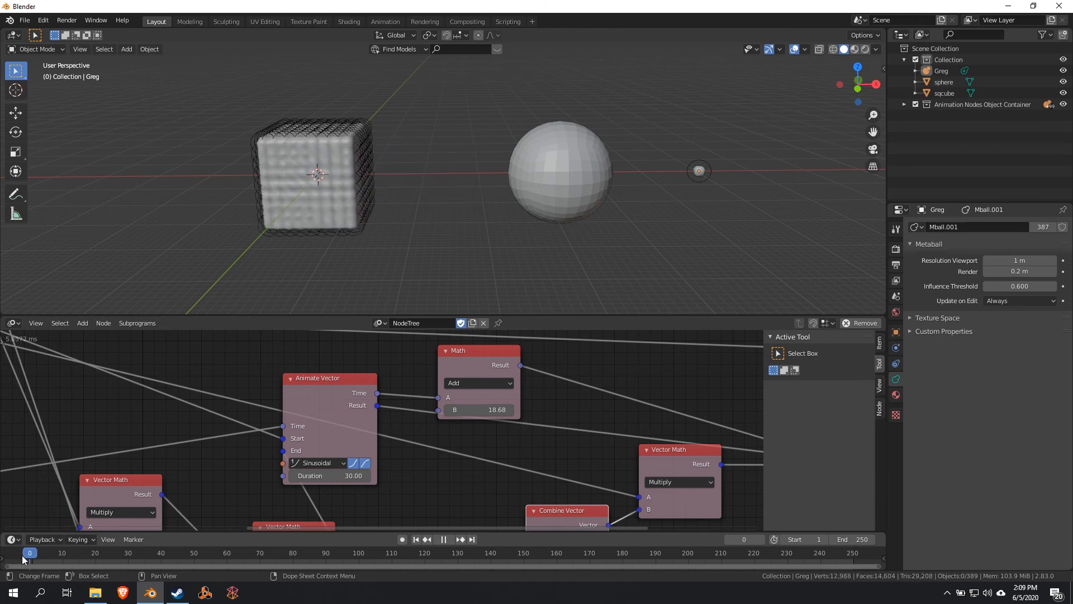
{"action": "key", "text": "space"}
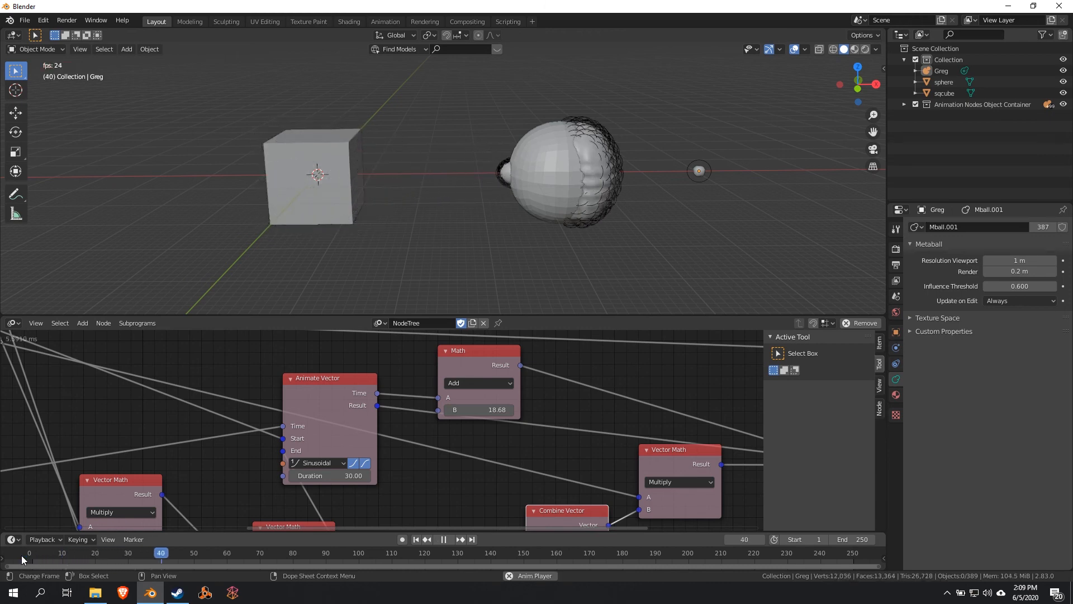
{"action": "key", "text": "space"}
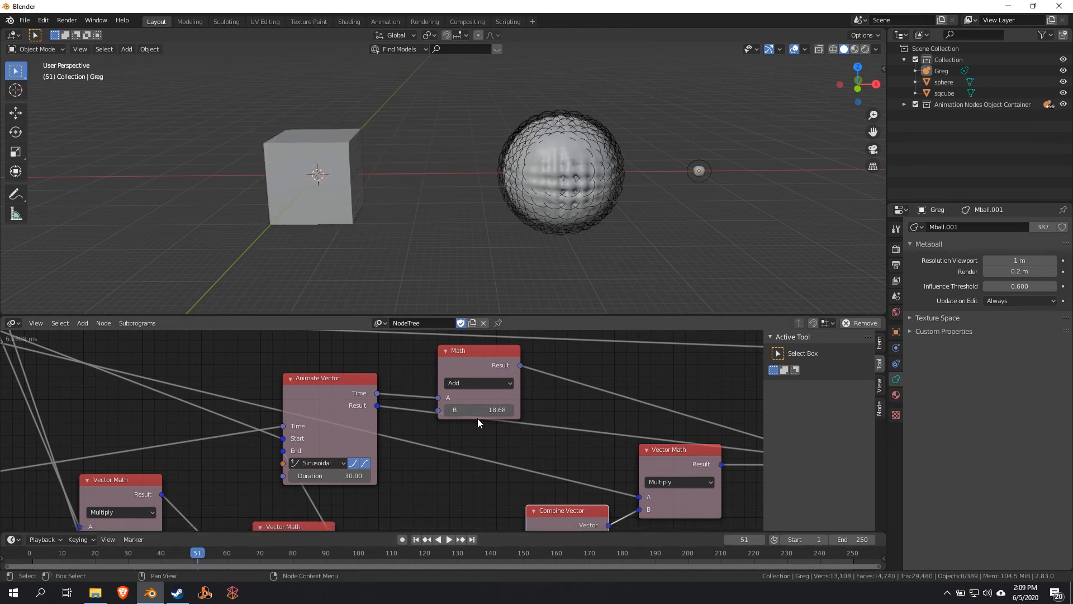
{"action": "key", "text": "ctrl+z"}
{"action": "key", "text": "ctrl+z"}
Step: Move the Vector Math Add node close to the Multiply node before it and duplicate it
{"action": "middle_click_drag", "start_coordinate": [479, 419], "coordinate": [573, 360]}
{"action": "middle_click_drag", "start_coordinate": [360, 395], "coordinate": [437, 395]}
{"action": "left_click_drag", "start_coordinate": [437, 395], "coordinate": [363, 356]}
{"action": "key", "text": "shift+d"}
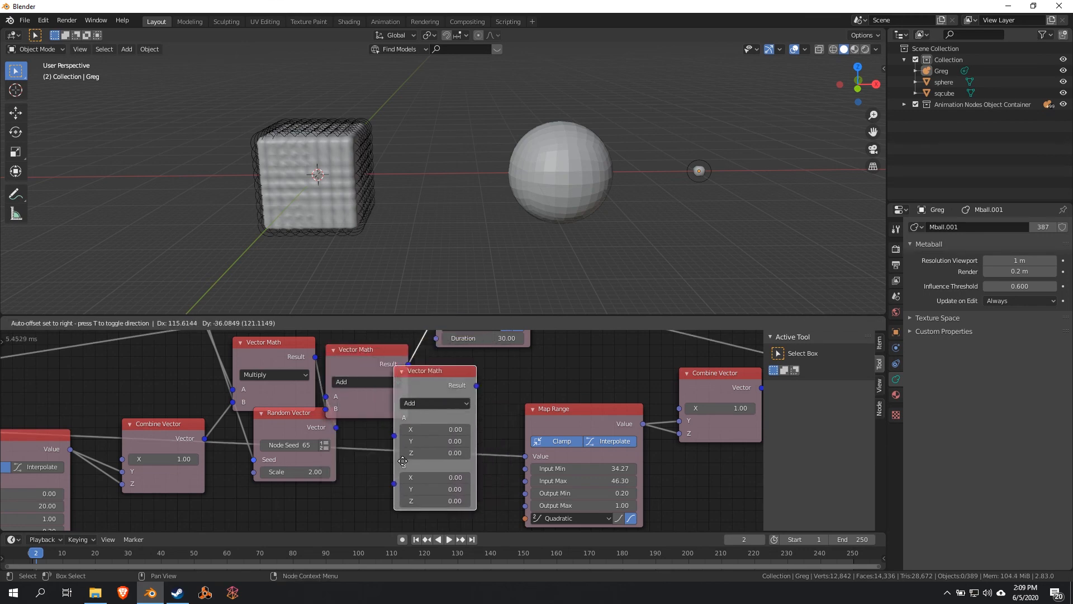
{"action": "right_click", "coordinate": [434, 377]}
{"action": "scroll", "coordinate": [432, 398], "scroll_direction": "down", "scroll_amount": 2}
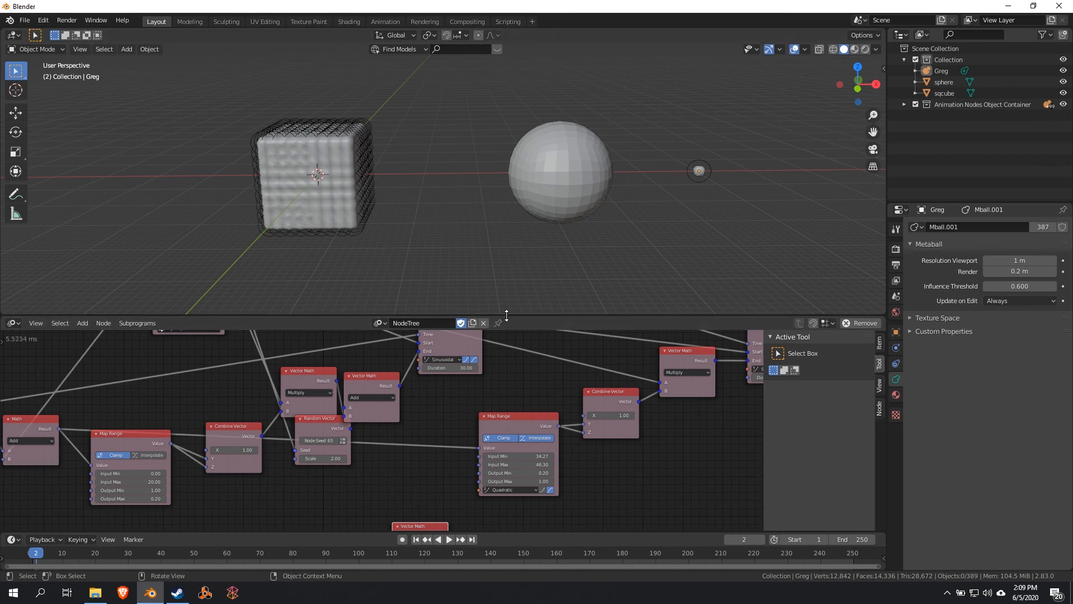
Step: Place the copy below the first Animate Vector and link it between the original Add node's Result and that Animate Vector's End, with B's X at 7.00
{"action": "left_click_drag", "start_coordinate": [503, 314], "coordinate": [559, 205]}
{"action": "left_click_drag", "start_coordinate": [415, 476], "coordinate": [427, 408]}
{"action": "left_click_drag", "start_coordinate": [399, 330], "coordinate": [402, 435]}
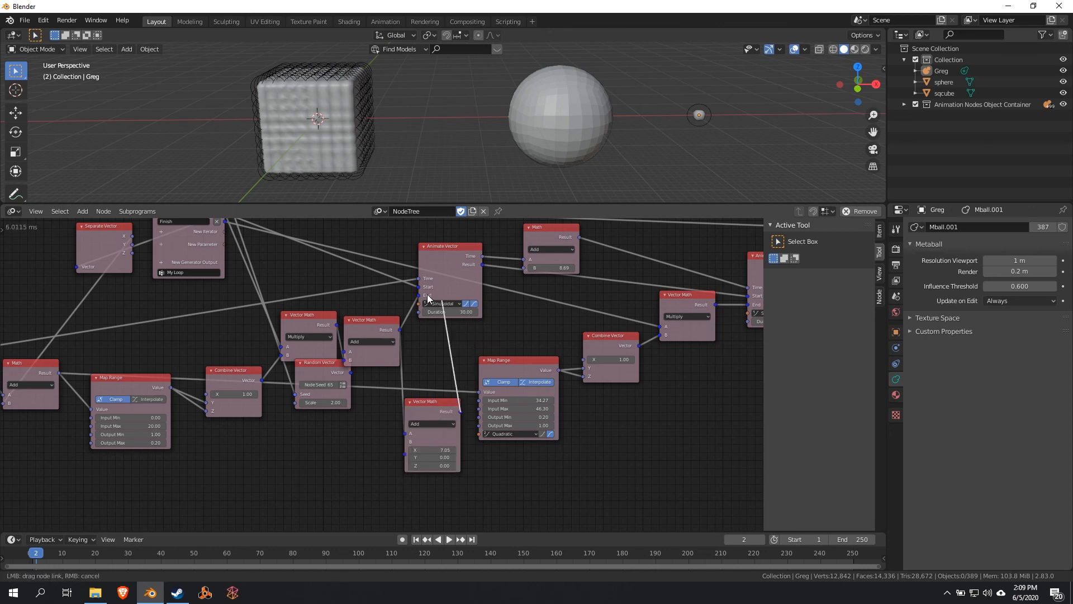
{"action": "left_click_drag", "start_coordinate": [427, 294], "coordinate": [422, 292]}
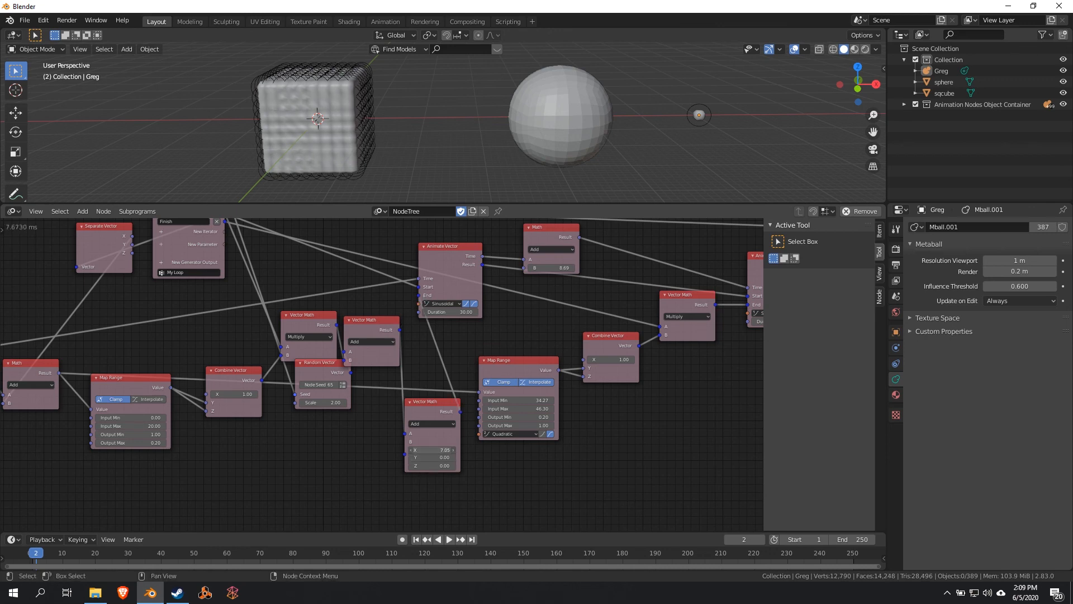
Step: Raise the X value of the copied Vector Math node's B input to 17.25, replaying the animation from the start
{"action": "left_click_drag", "start_coordinate": [37, 553], "coordinate": [45, 576]}
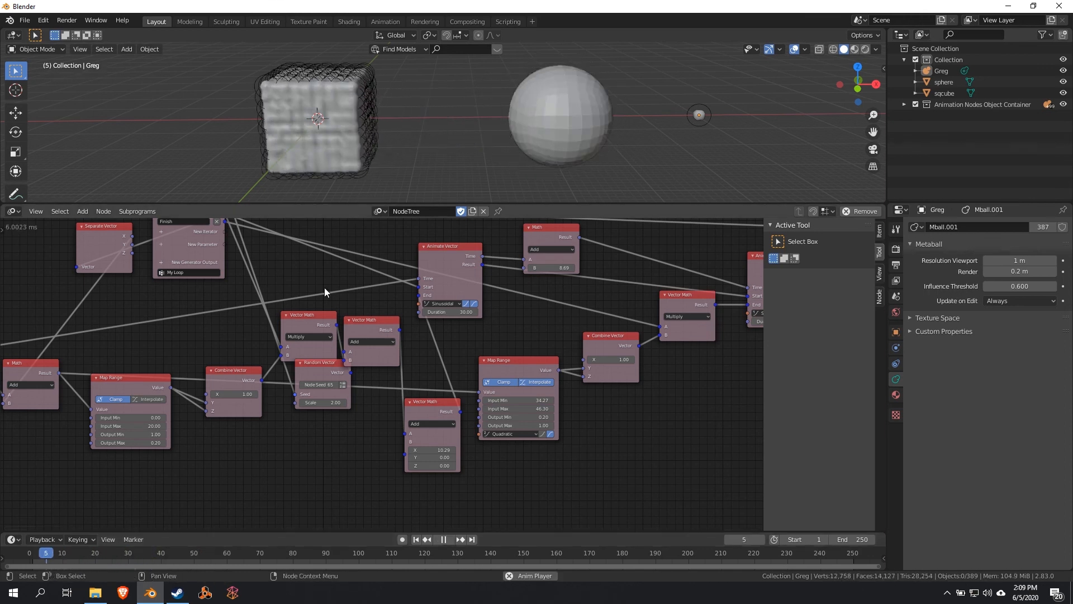
{"action": "key", "text": "space"}
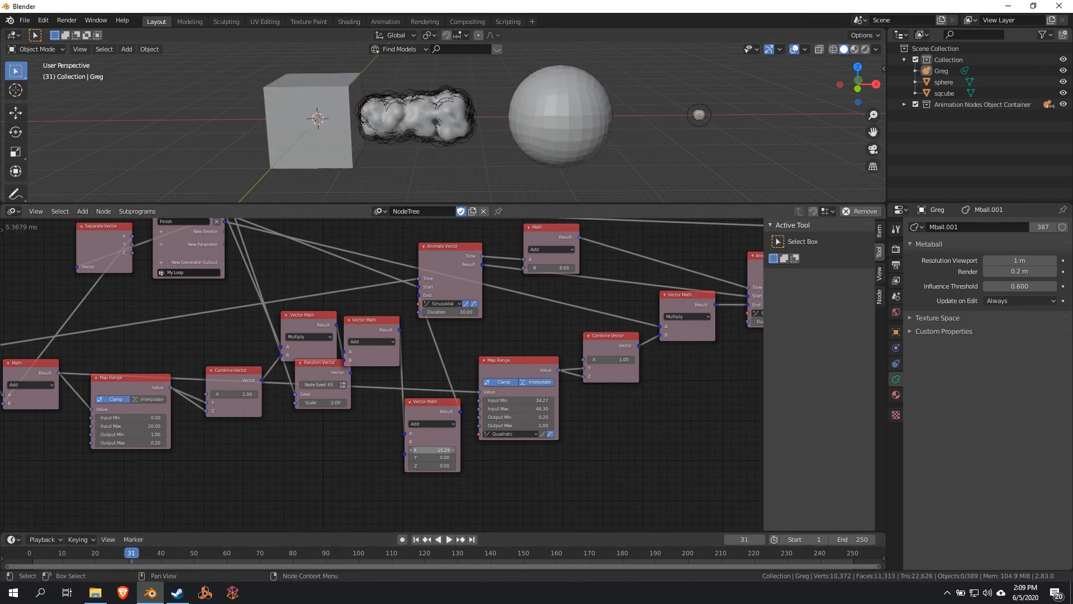
{"action": "key", "text": "shift+Left"}
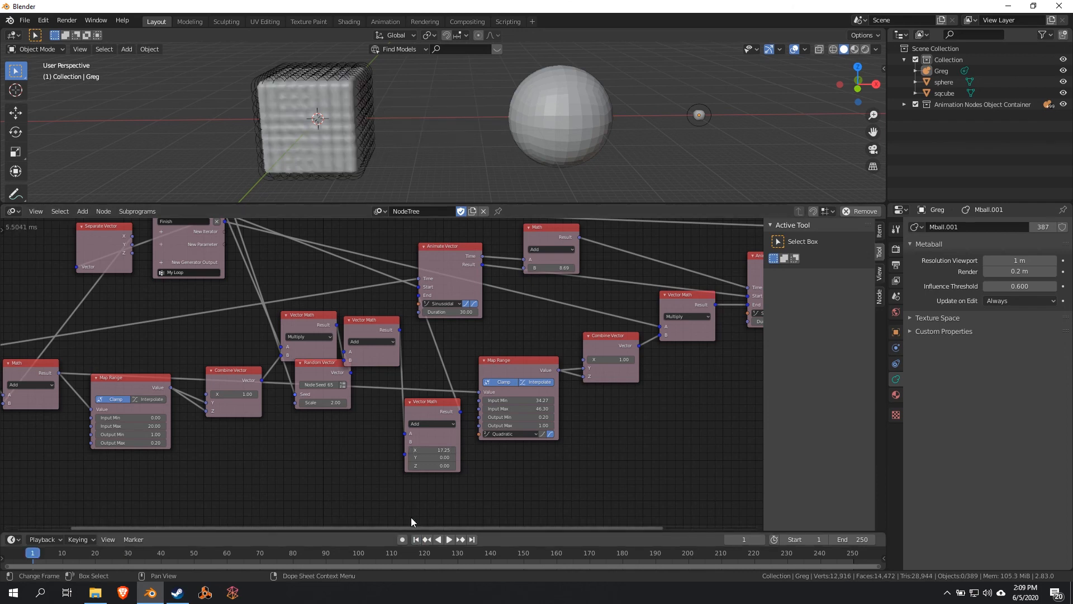
{"action": "key", "text": "space"}
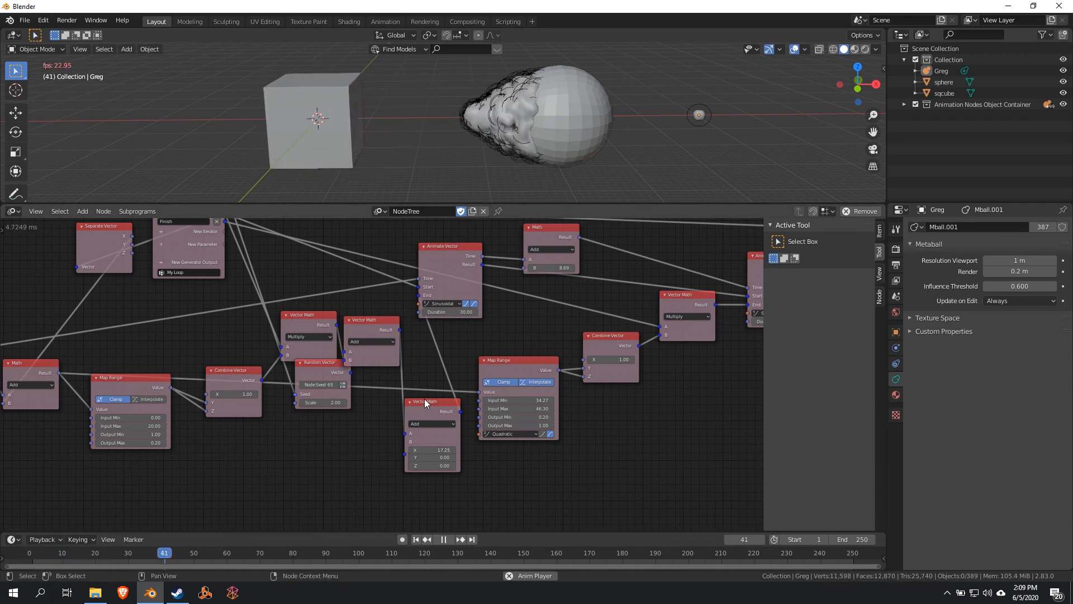
{"action": "key", "text": "space"}
Step: Replay the animation from the start in an enlarged viewport, and examine the metaball morph together with the complete node tree
{"action": "left_click_drag", "start_coordinate": [638, 203], "coordinate": [637, 420]}
{"action": "middle_click_drag", "start_coordinate": [632, 367], "coordinate": [367, 327]}
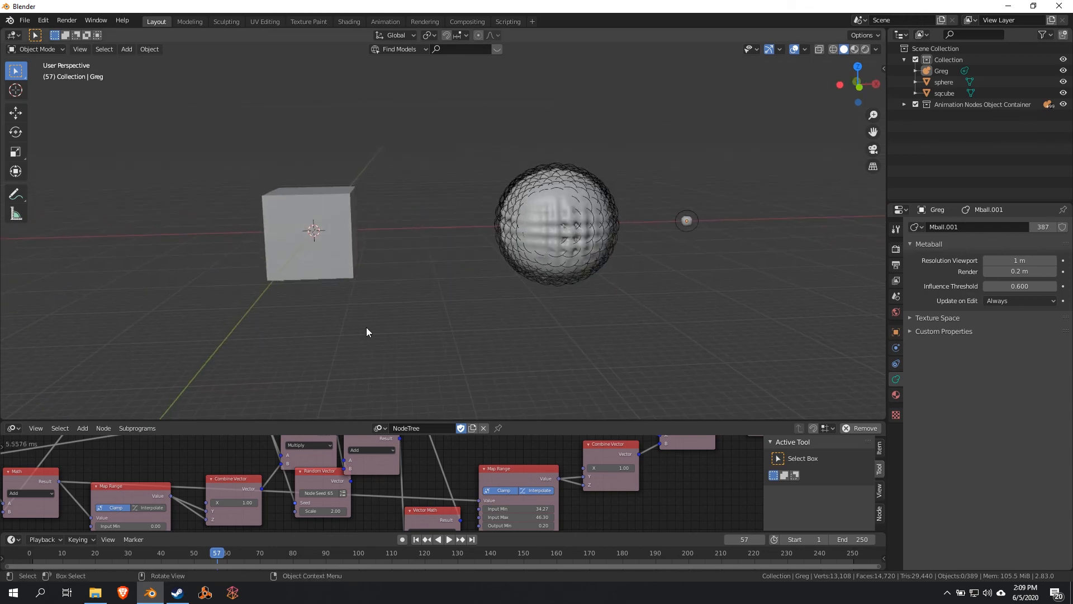
{"action": "left_click", "coordinate": [416, 539]}
{"action": "key", "text": "space"}
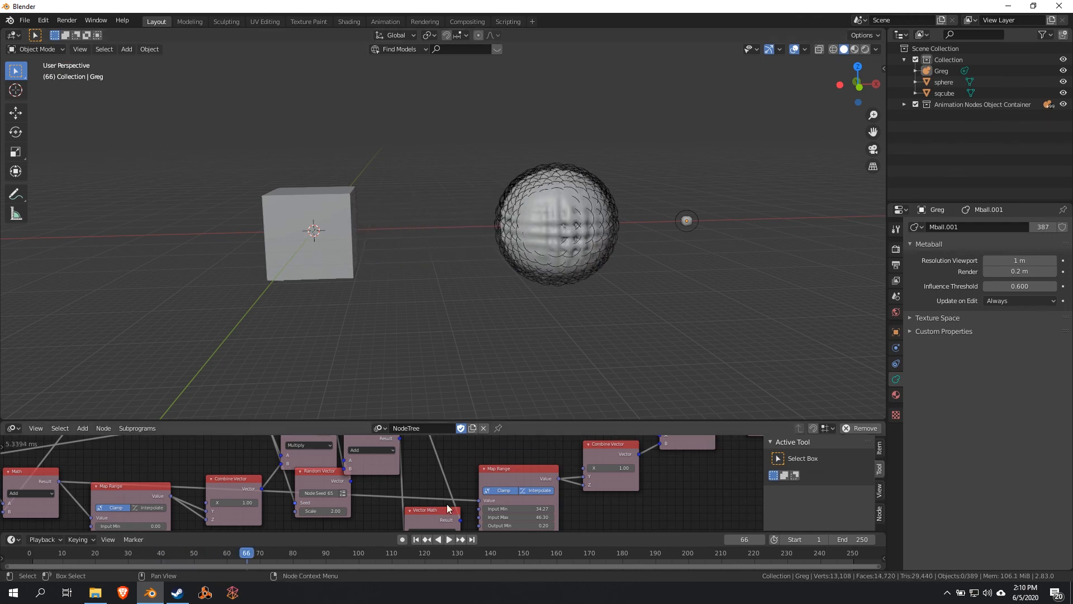
{"action": "left_click", "coordinate": [416, 539]}
{"action": "scroll", "coordinate": [498, 458], "scroll_direction": "down", "scroll_amount": 5}
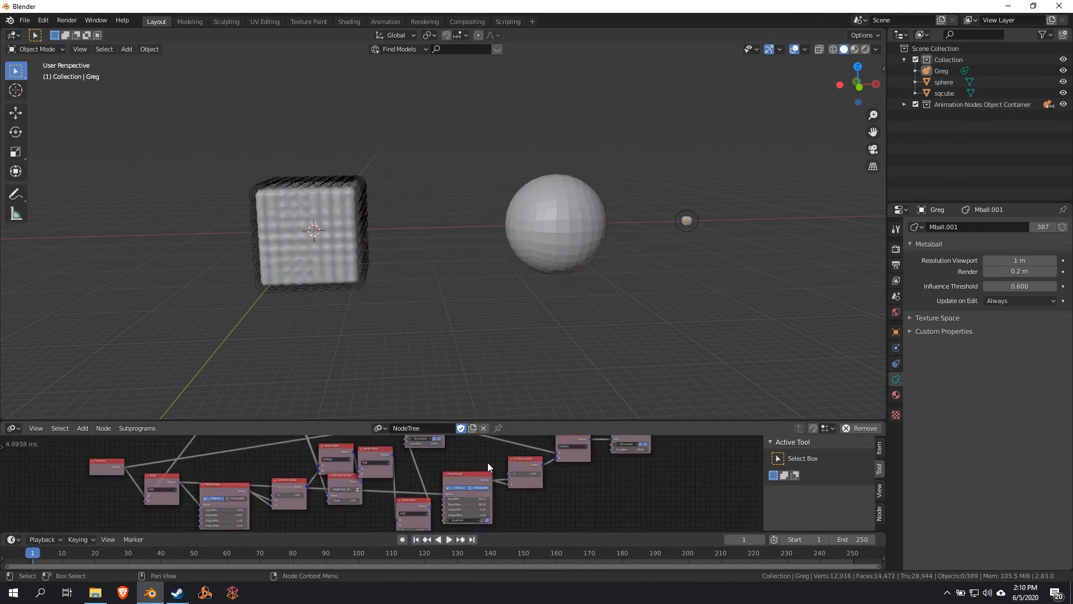
{"action": "left_click_drag", "start_coordinate": [507, 420], "coordinate": [526, 215]}
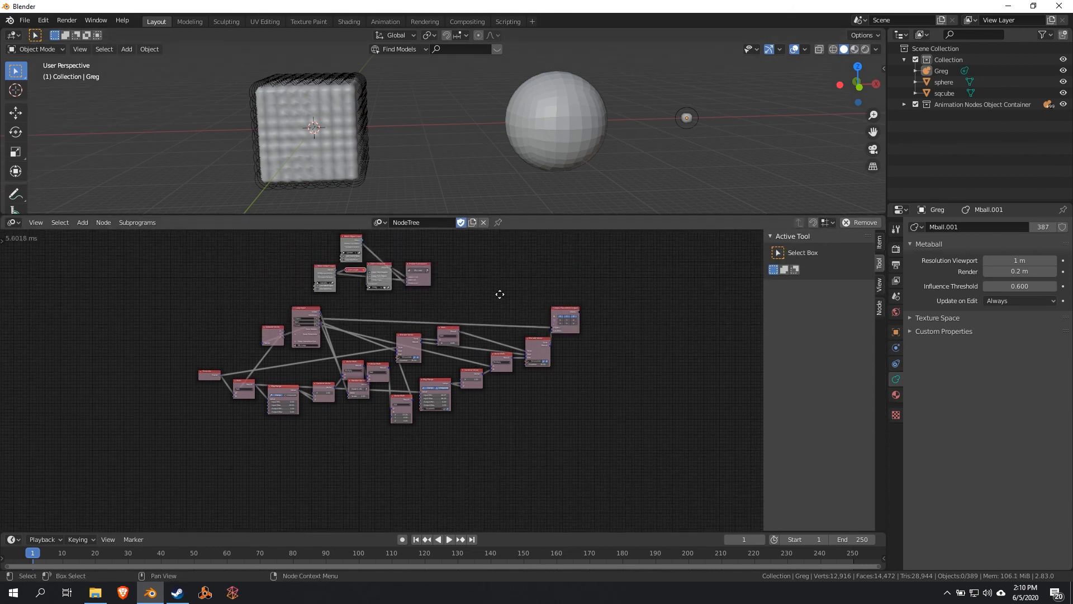
{"action": "scroll", "coordinate": [491, 383], "scroll_direction": "up", "scroll_amount": 4}
{"action": "key", "text": "space"}
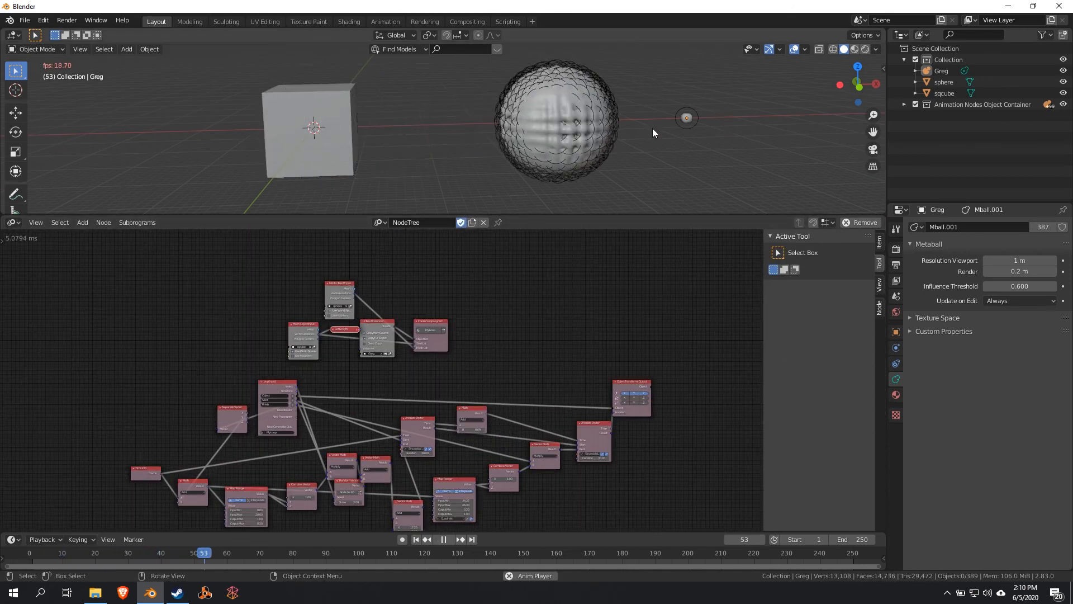
{"action": "key", "text": "space"}
Step: Hide the sqcube and sphere reference objects in the viewport and return to frame 1
{"action": "left_click", "coordinate": [334, 144]}
{"action": "key", "text": "h"}
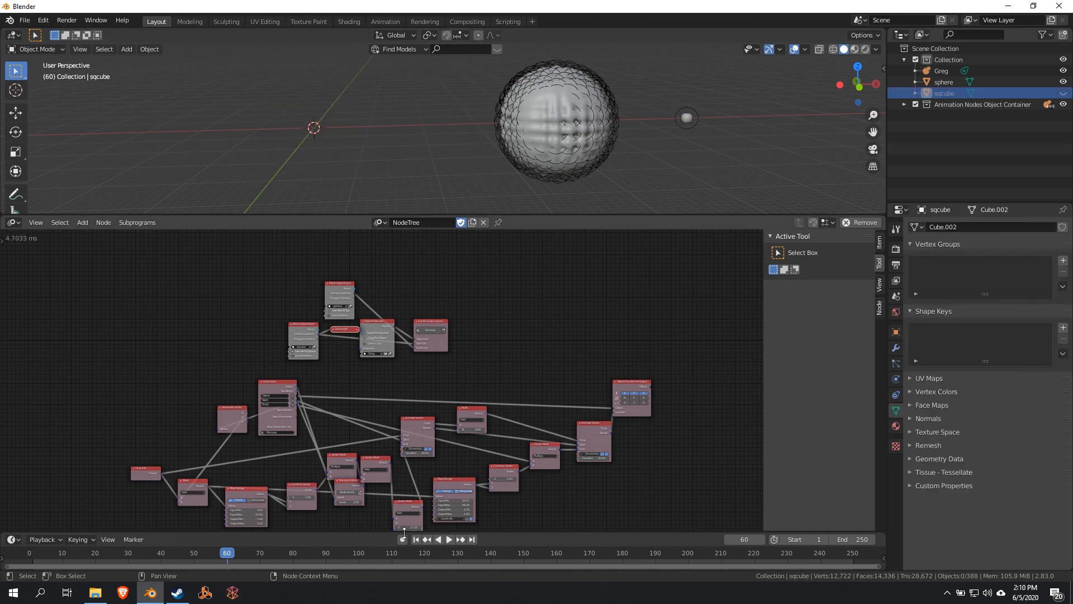
{"action": "left_click", "coordinate": [416, 540]}
{"action": "left_click", "coordinate": [562, 122]}
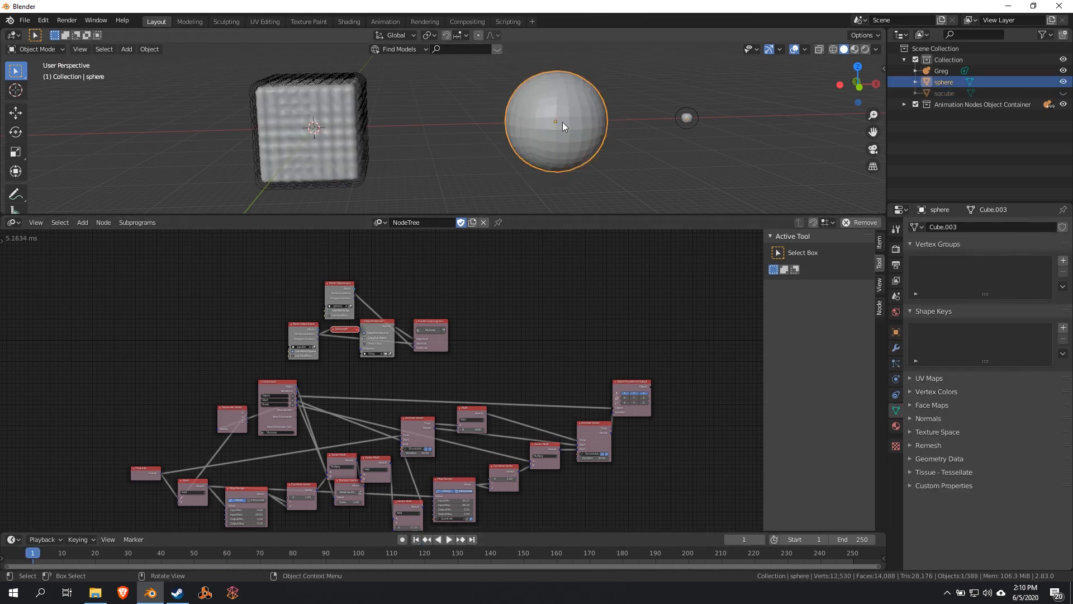
{"action": "key", "text": "h"}
Step: Play the metaball animation without the reference meshes and inspect the formed sphere from another angle
{"action": "key", "text": "space"}
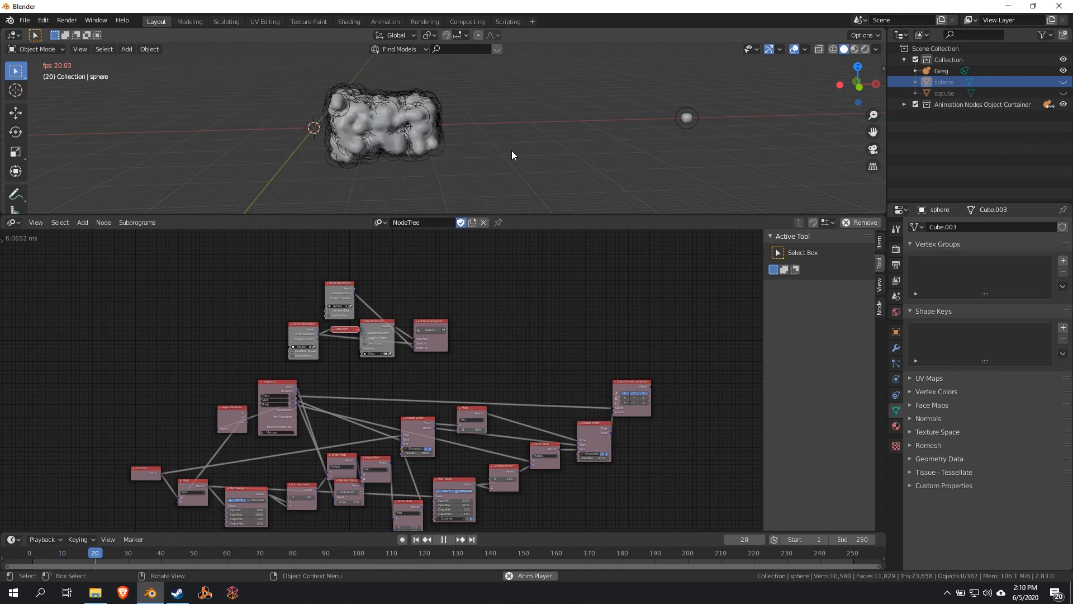
{"action": "key", "text": "space"}
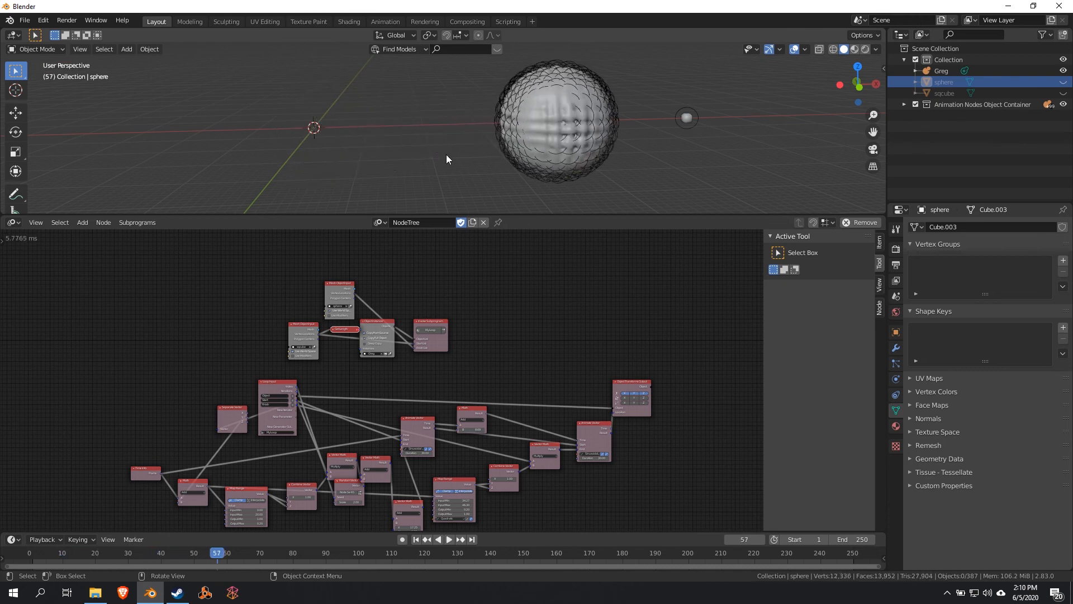
{"action": "middle_click_drag", "start_coordinate": [446, 154], "coordinate": [377, 180]}
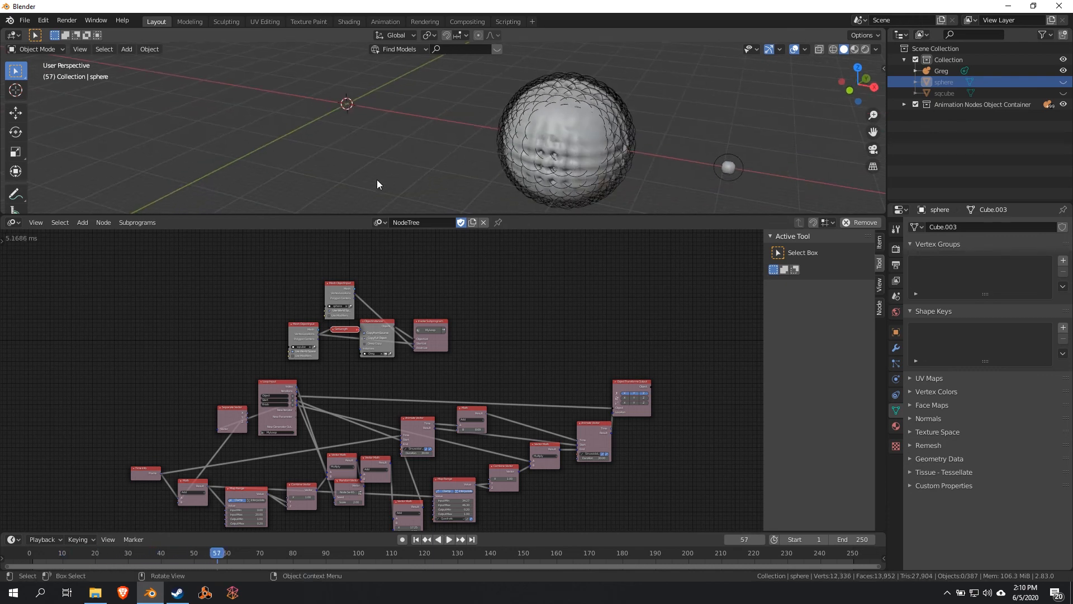